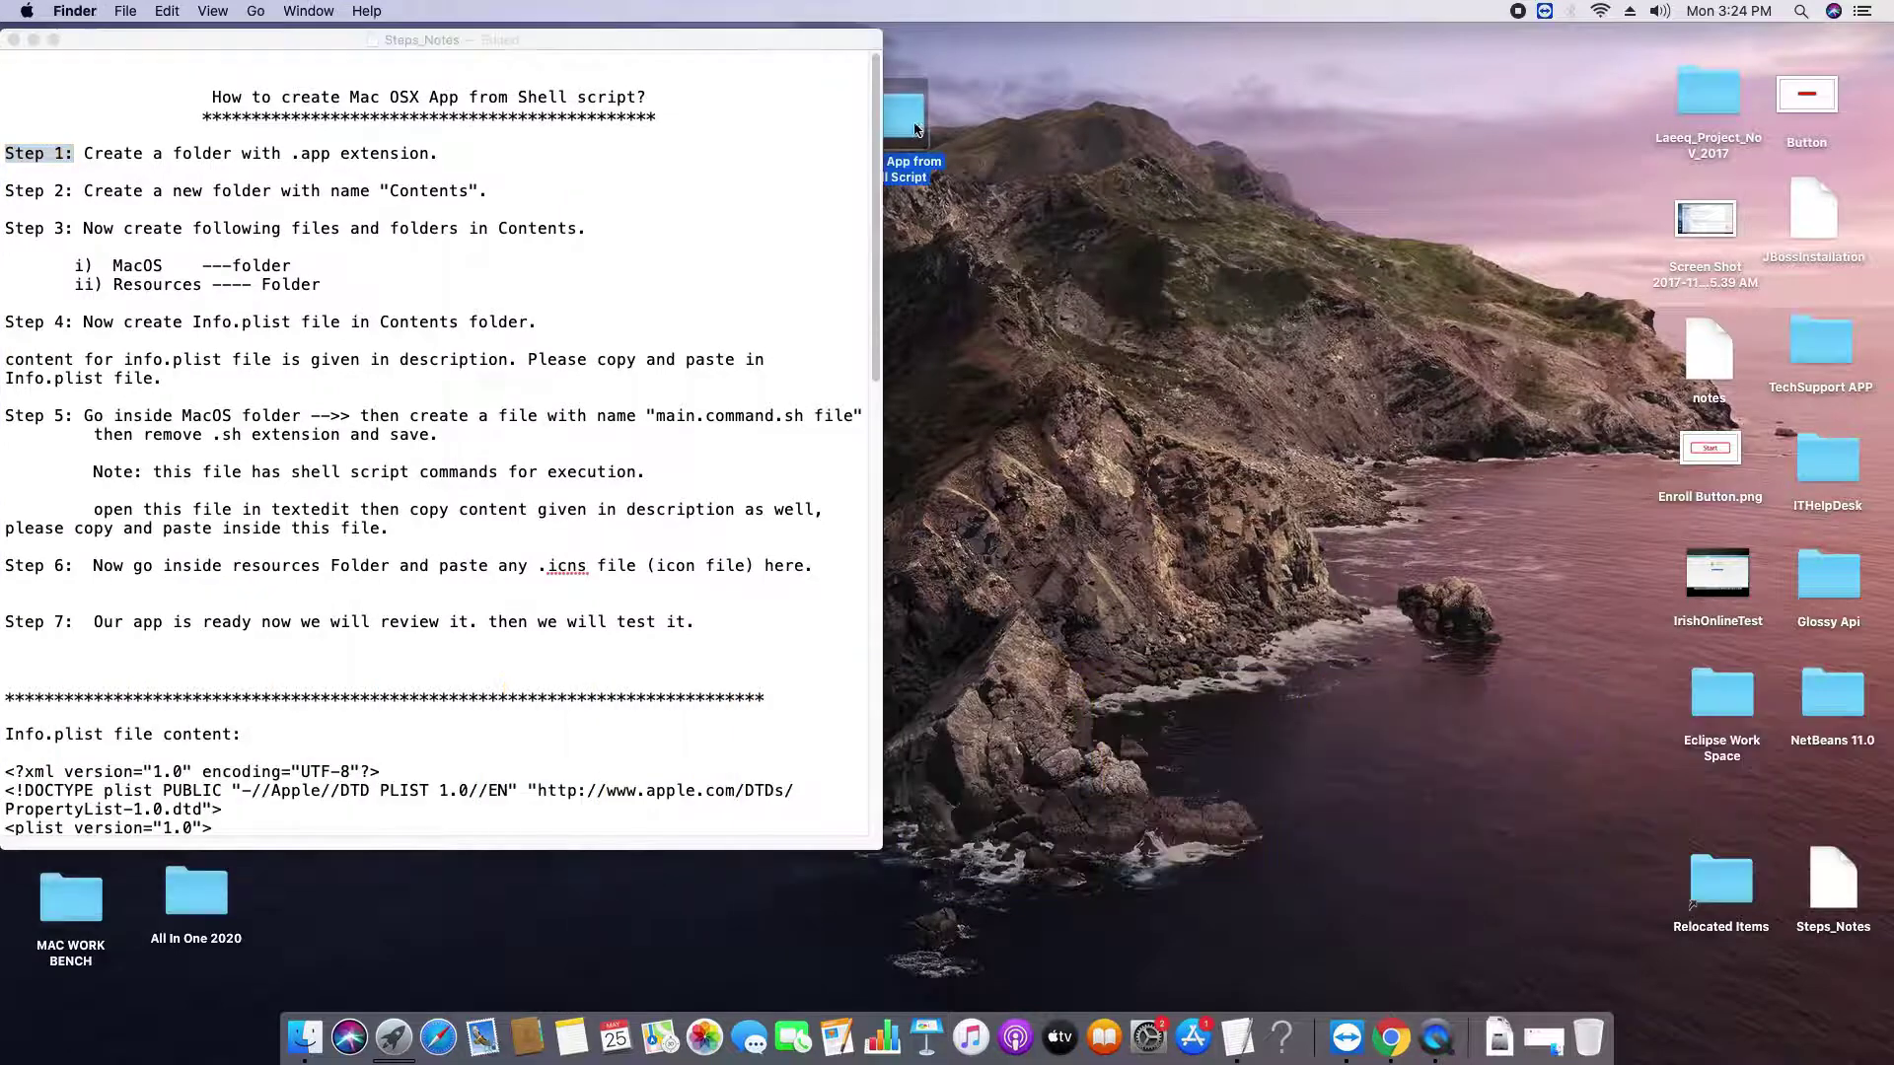
# - Open the "Create App from Shell Script" desktop folder and arrange its window beside the widened Steps_Notes document
pyautogui.click(1021, 197)
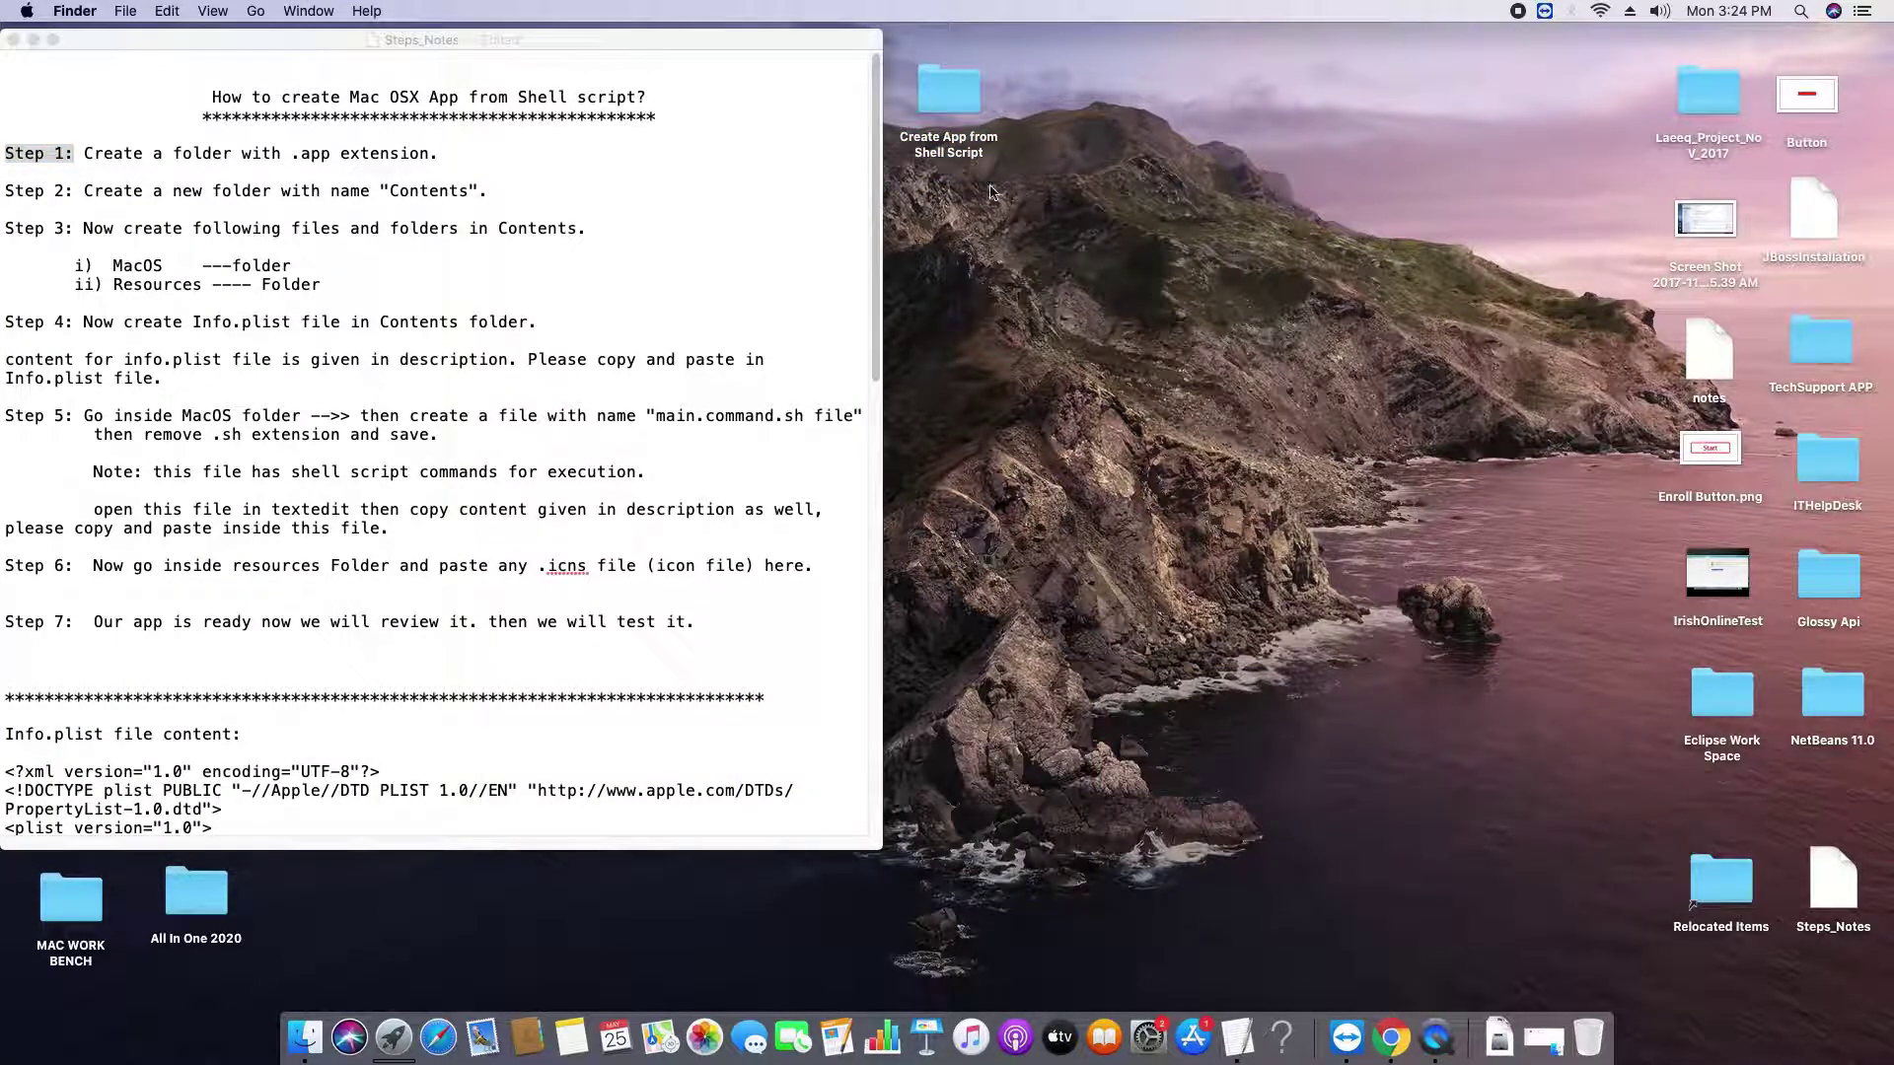
pyautogui.click(955, 106)
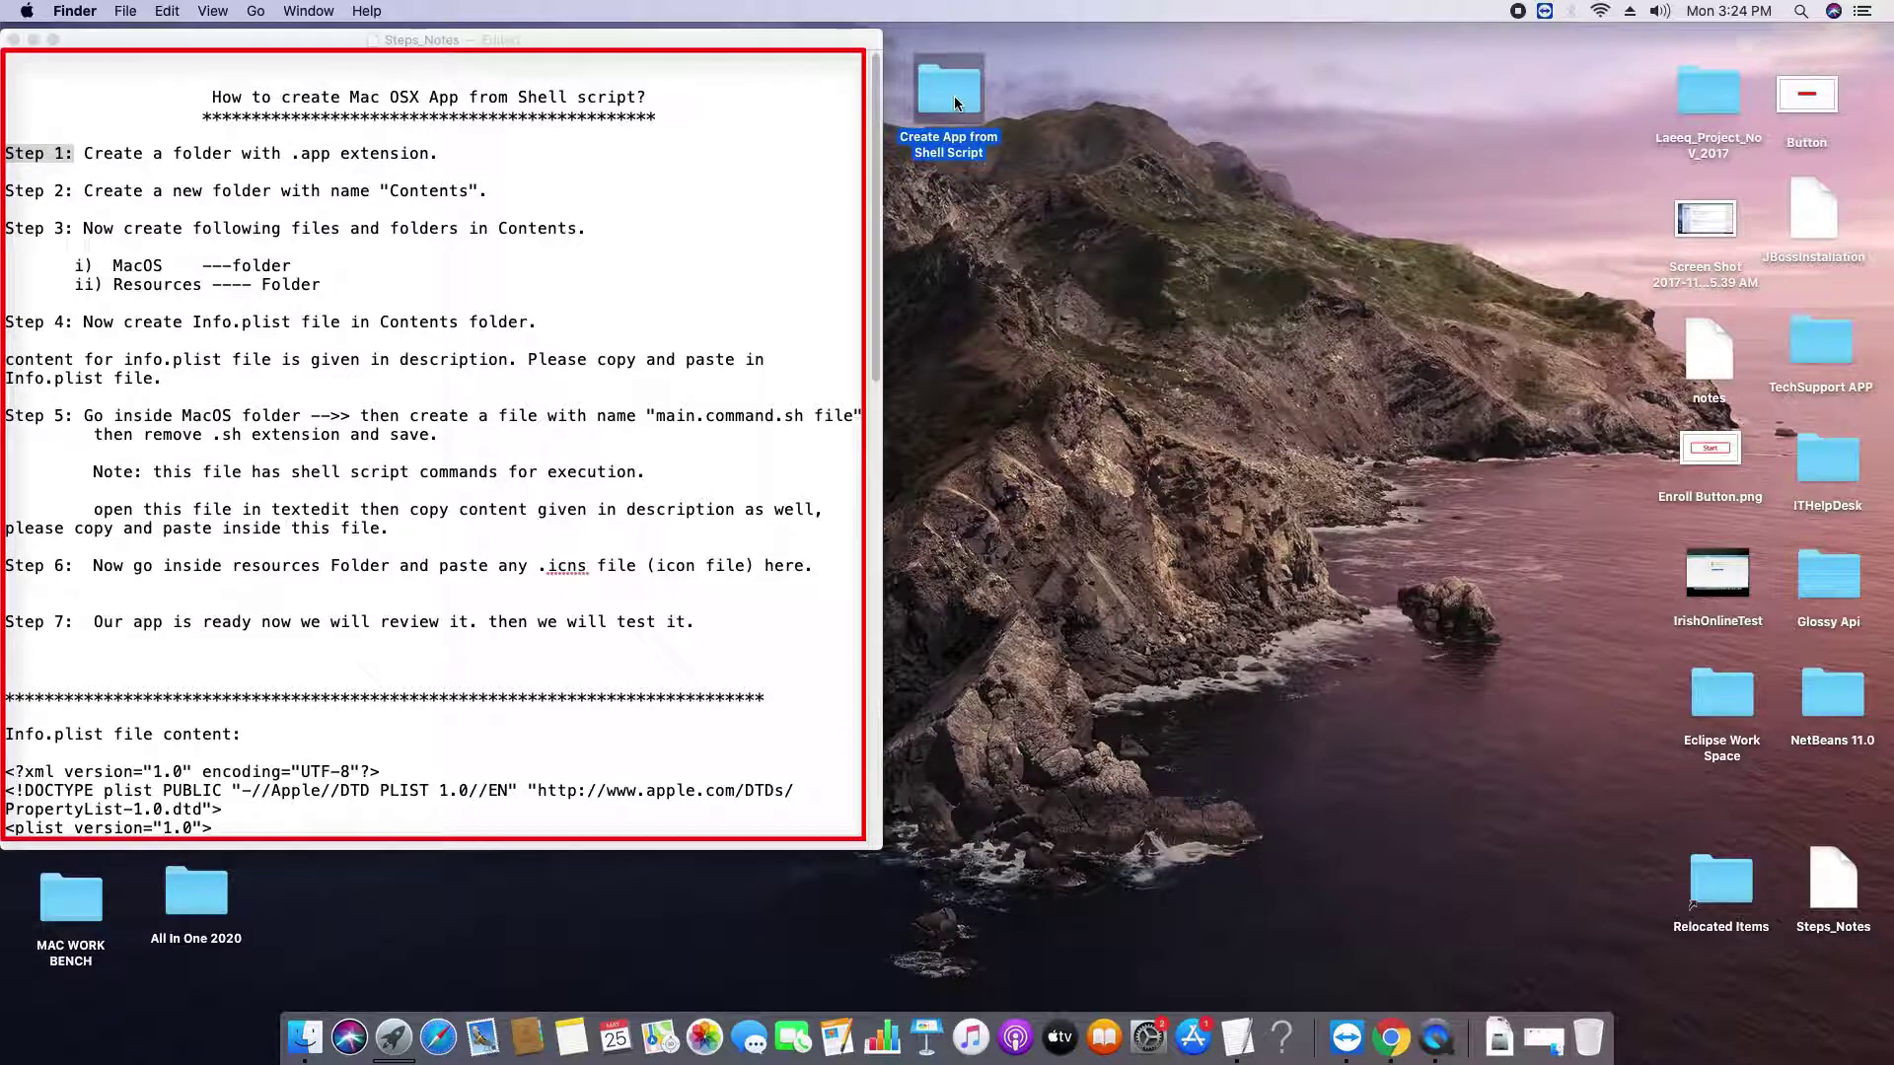
pyautogui.doubleClick(955, 96)
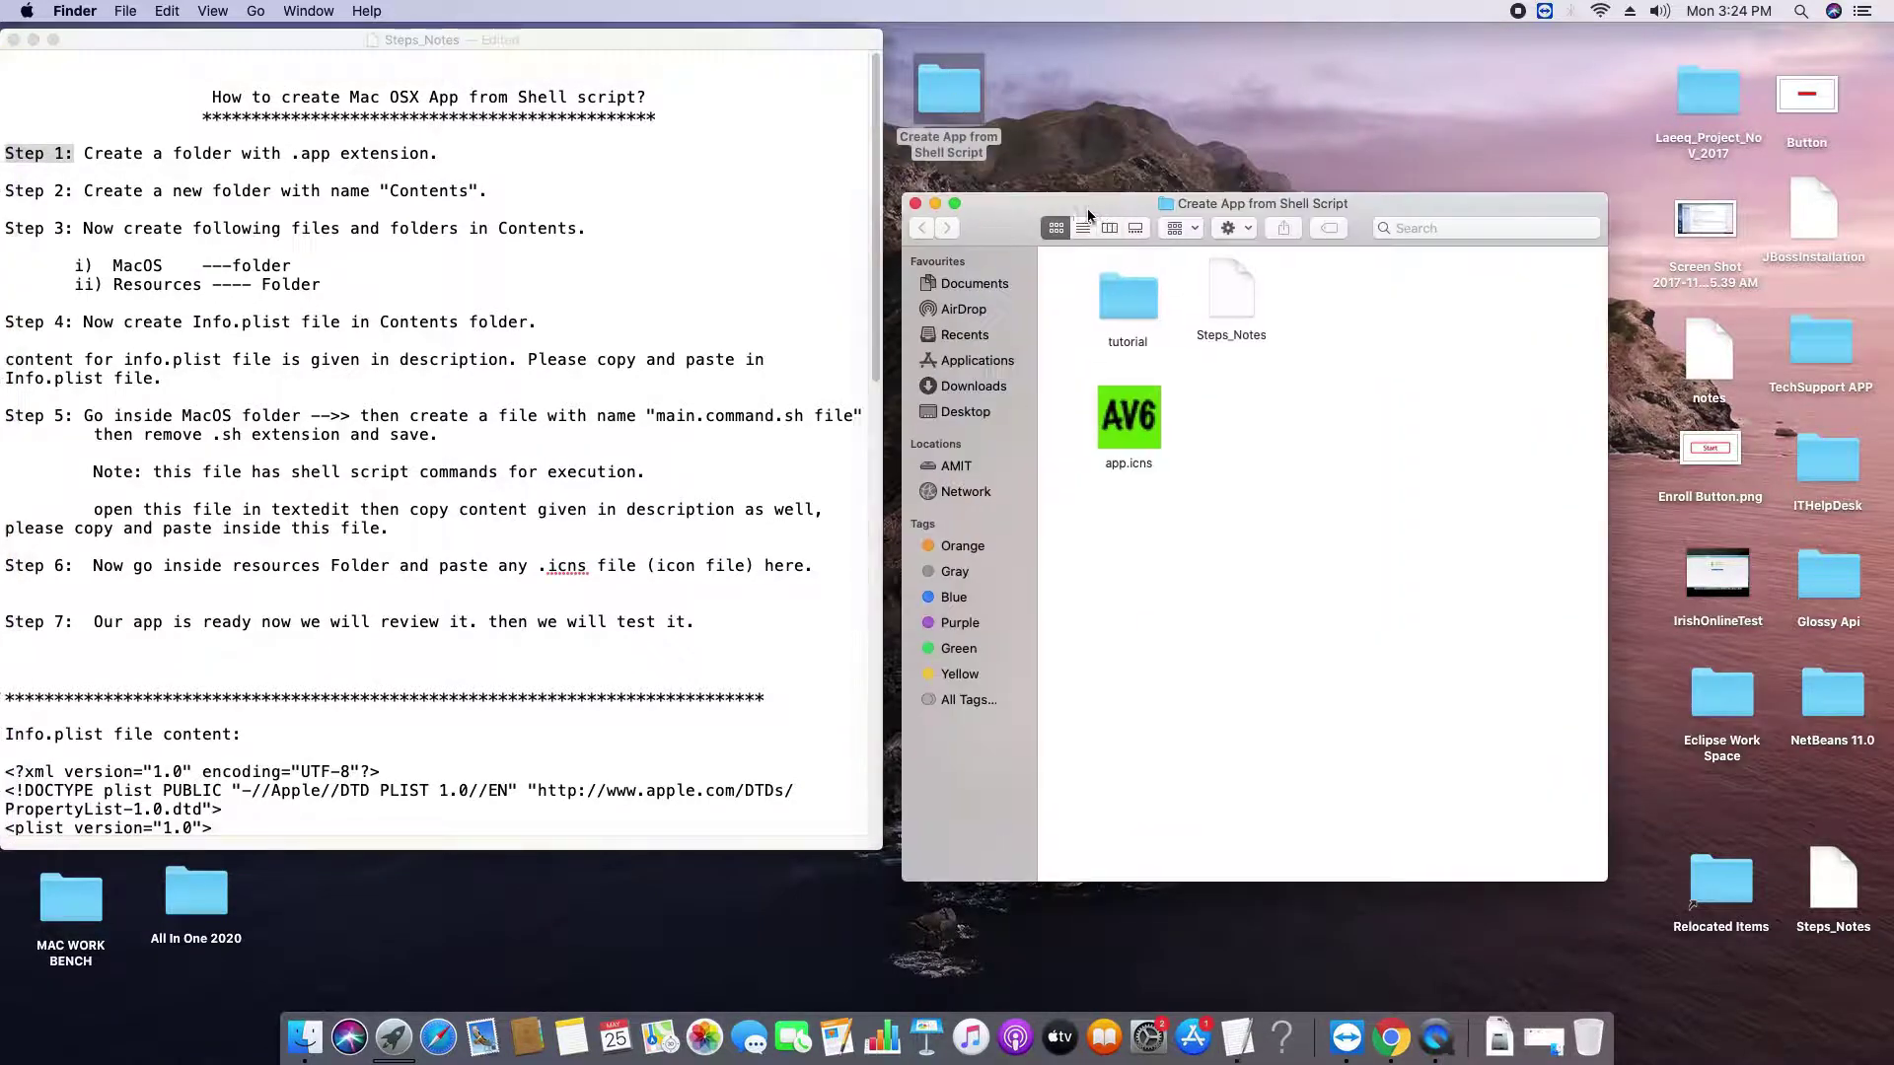
pyautogui.moveTo(1085, 199); pyautogui.dragTo(1191, 67)
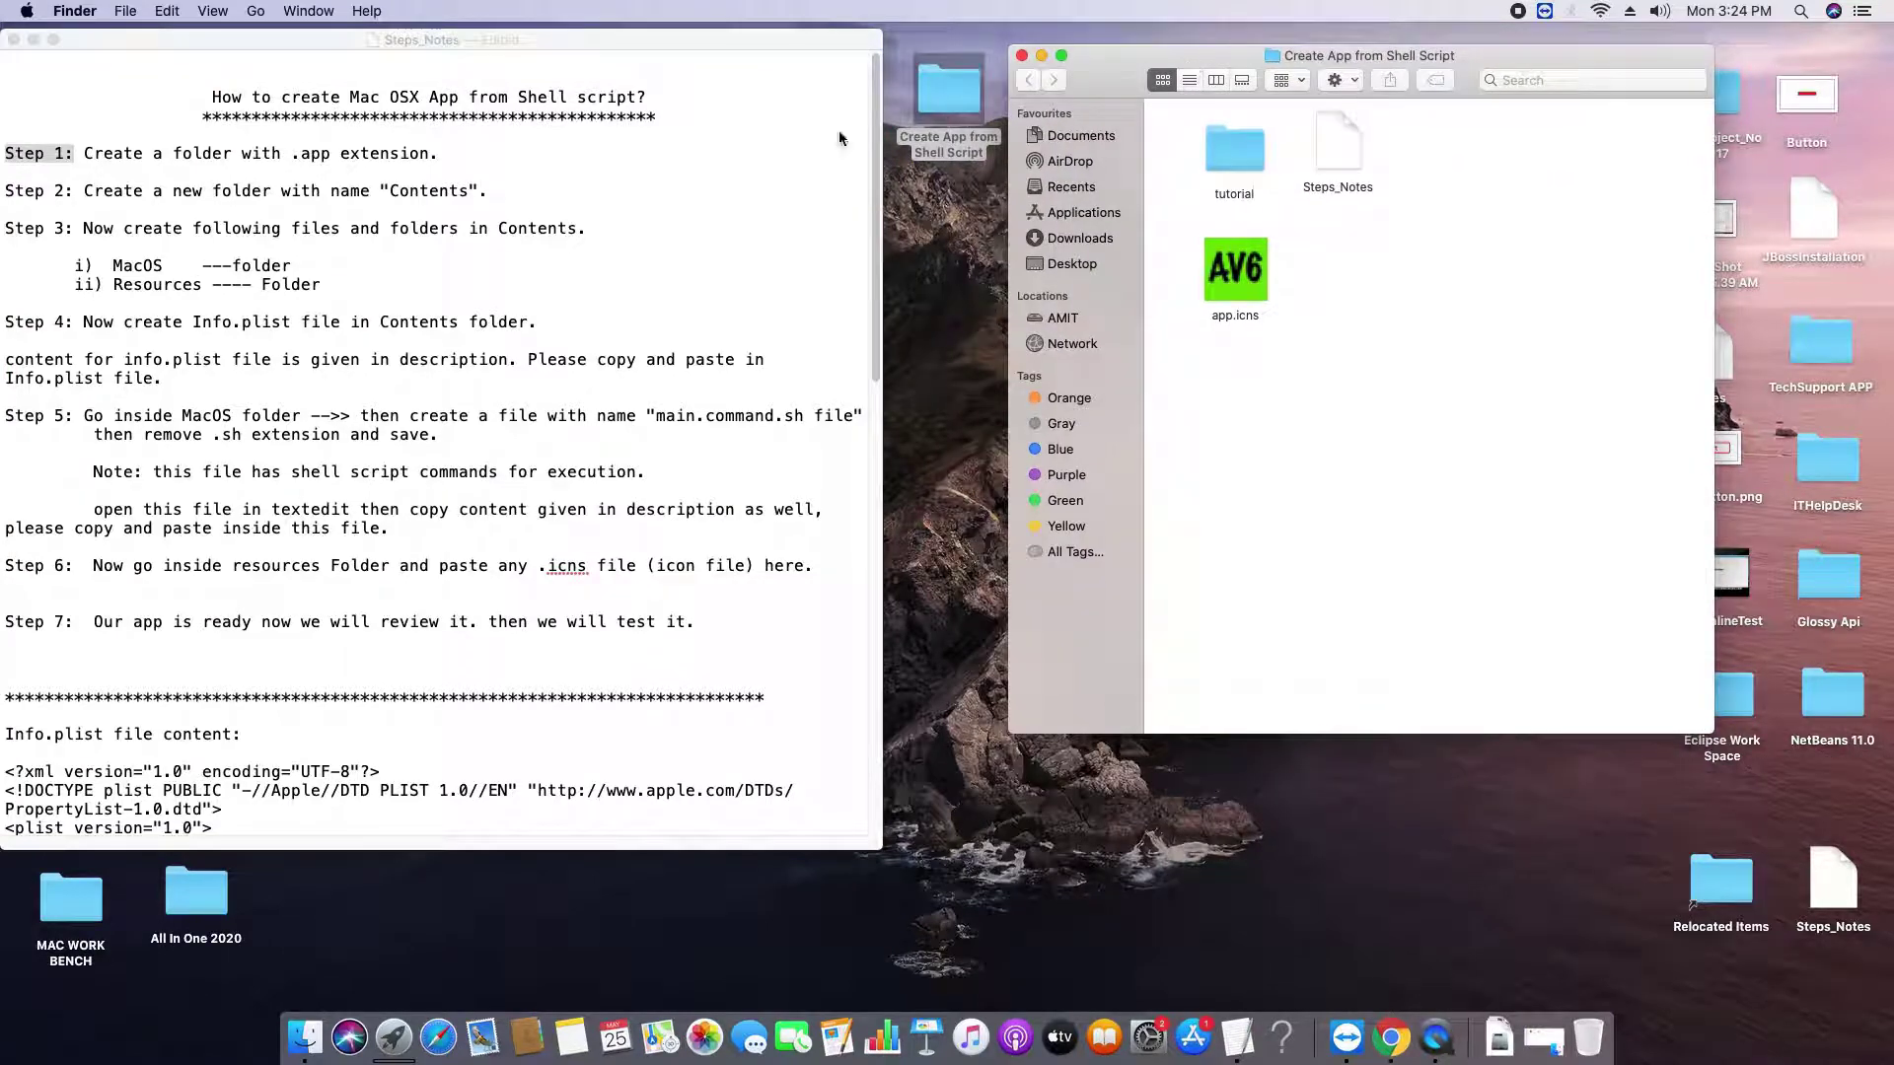
pyautogui.click(883, 221)
pyautogui.moveTo(883, 221); pyautogui.dragTo(847, 221)
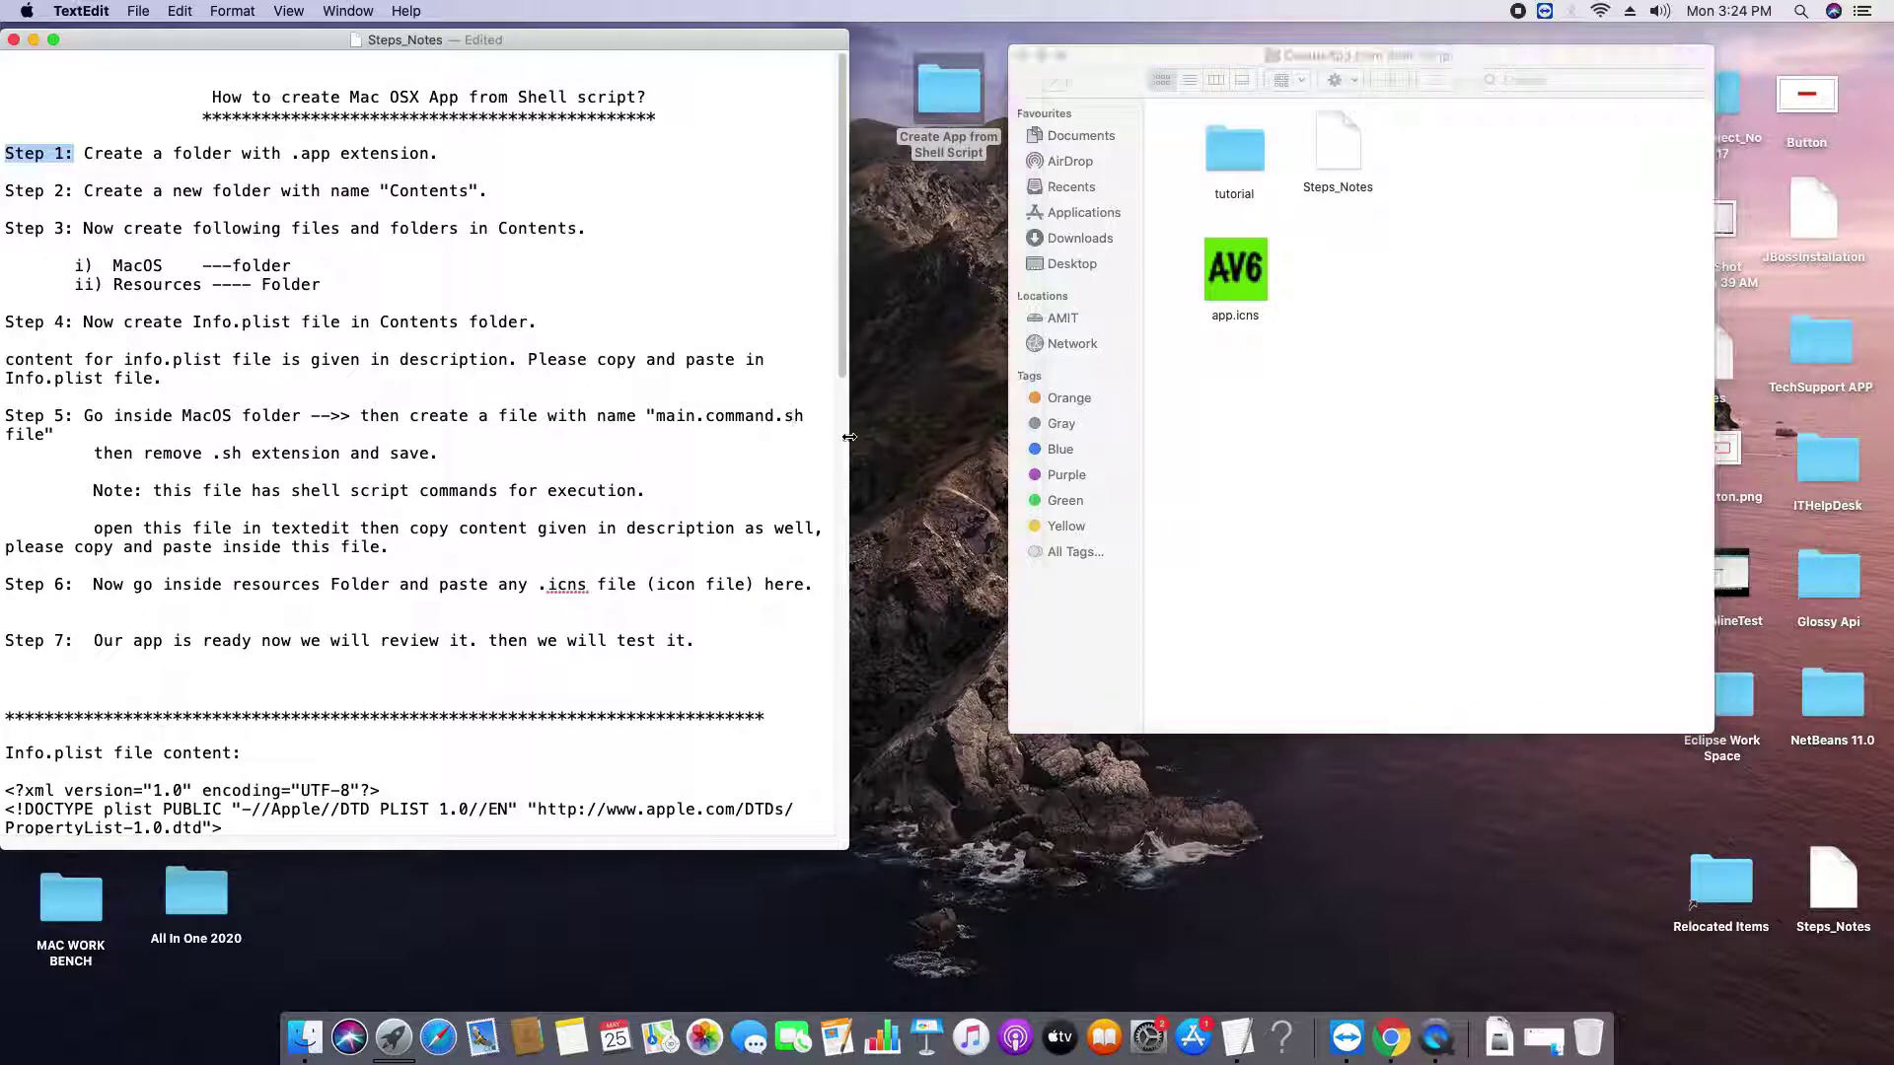
pyautogui.moveTo(848, 437); pyautogui.dragTo(962, 437)
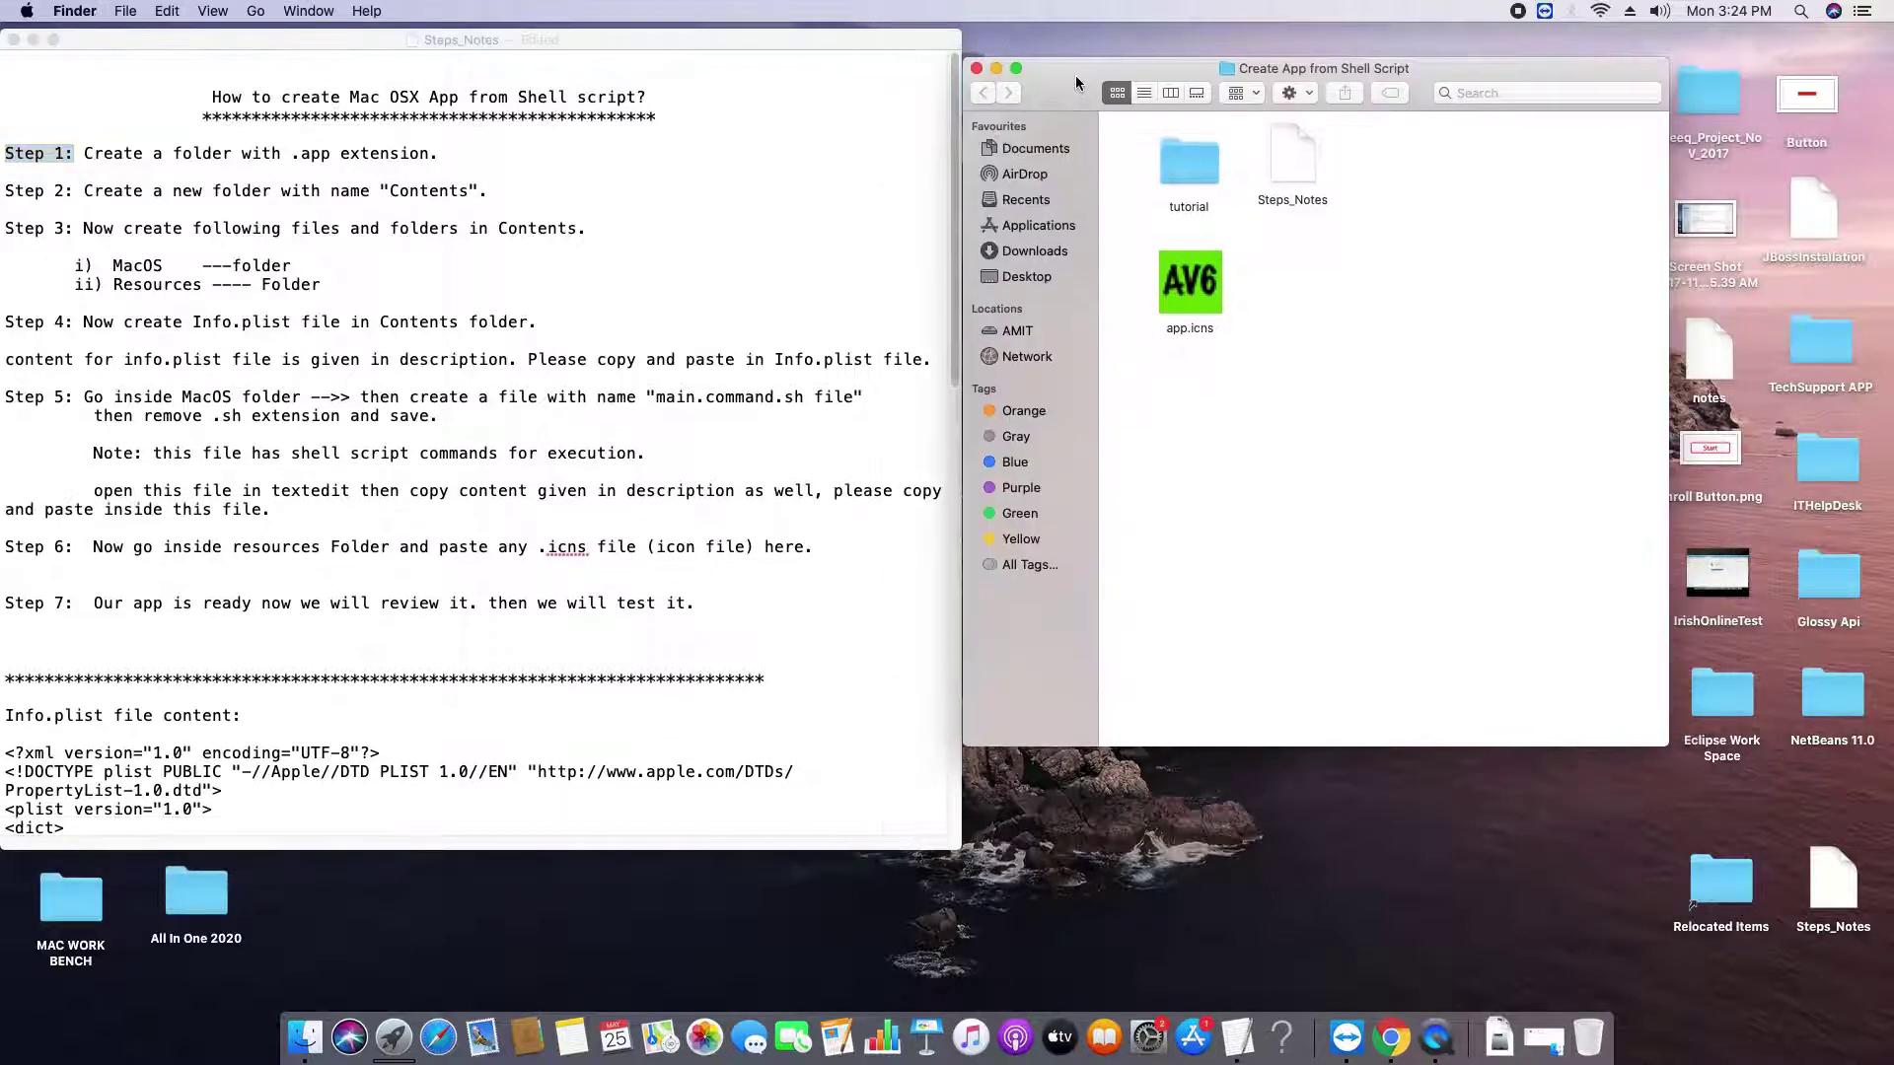
# - Create a folder named MyShellScript.app in the "Create App from Shell Script" folder, accept the .app extension and place it beside app.icns
pyautogui.click(87, 157)
pyautogui.moveTo(87, 158); pyautogui.dragTo(446, 154)
pyautogui.click(1422, 323)
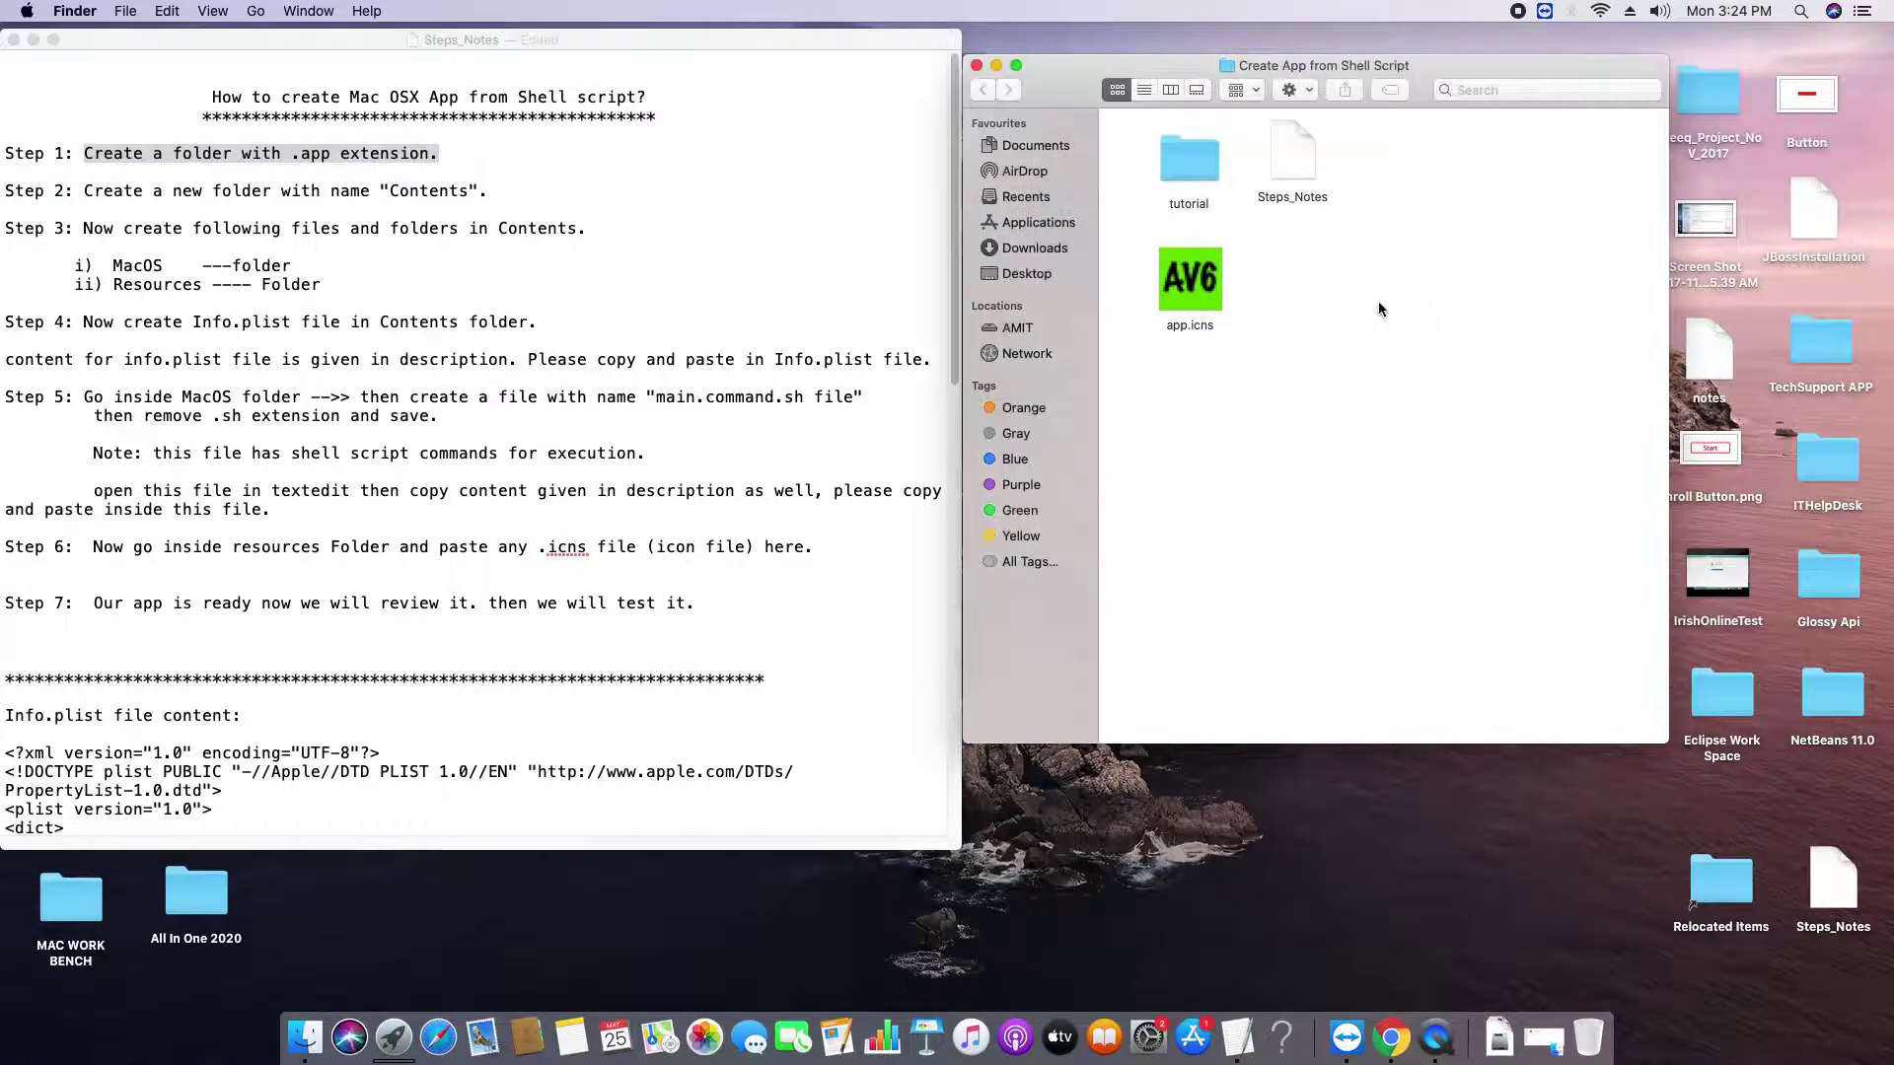
pyautogui.rightClick(1288, 442)
pyautogui.click(1346, 453)
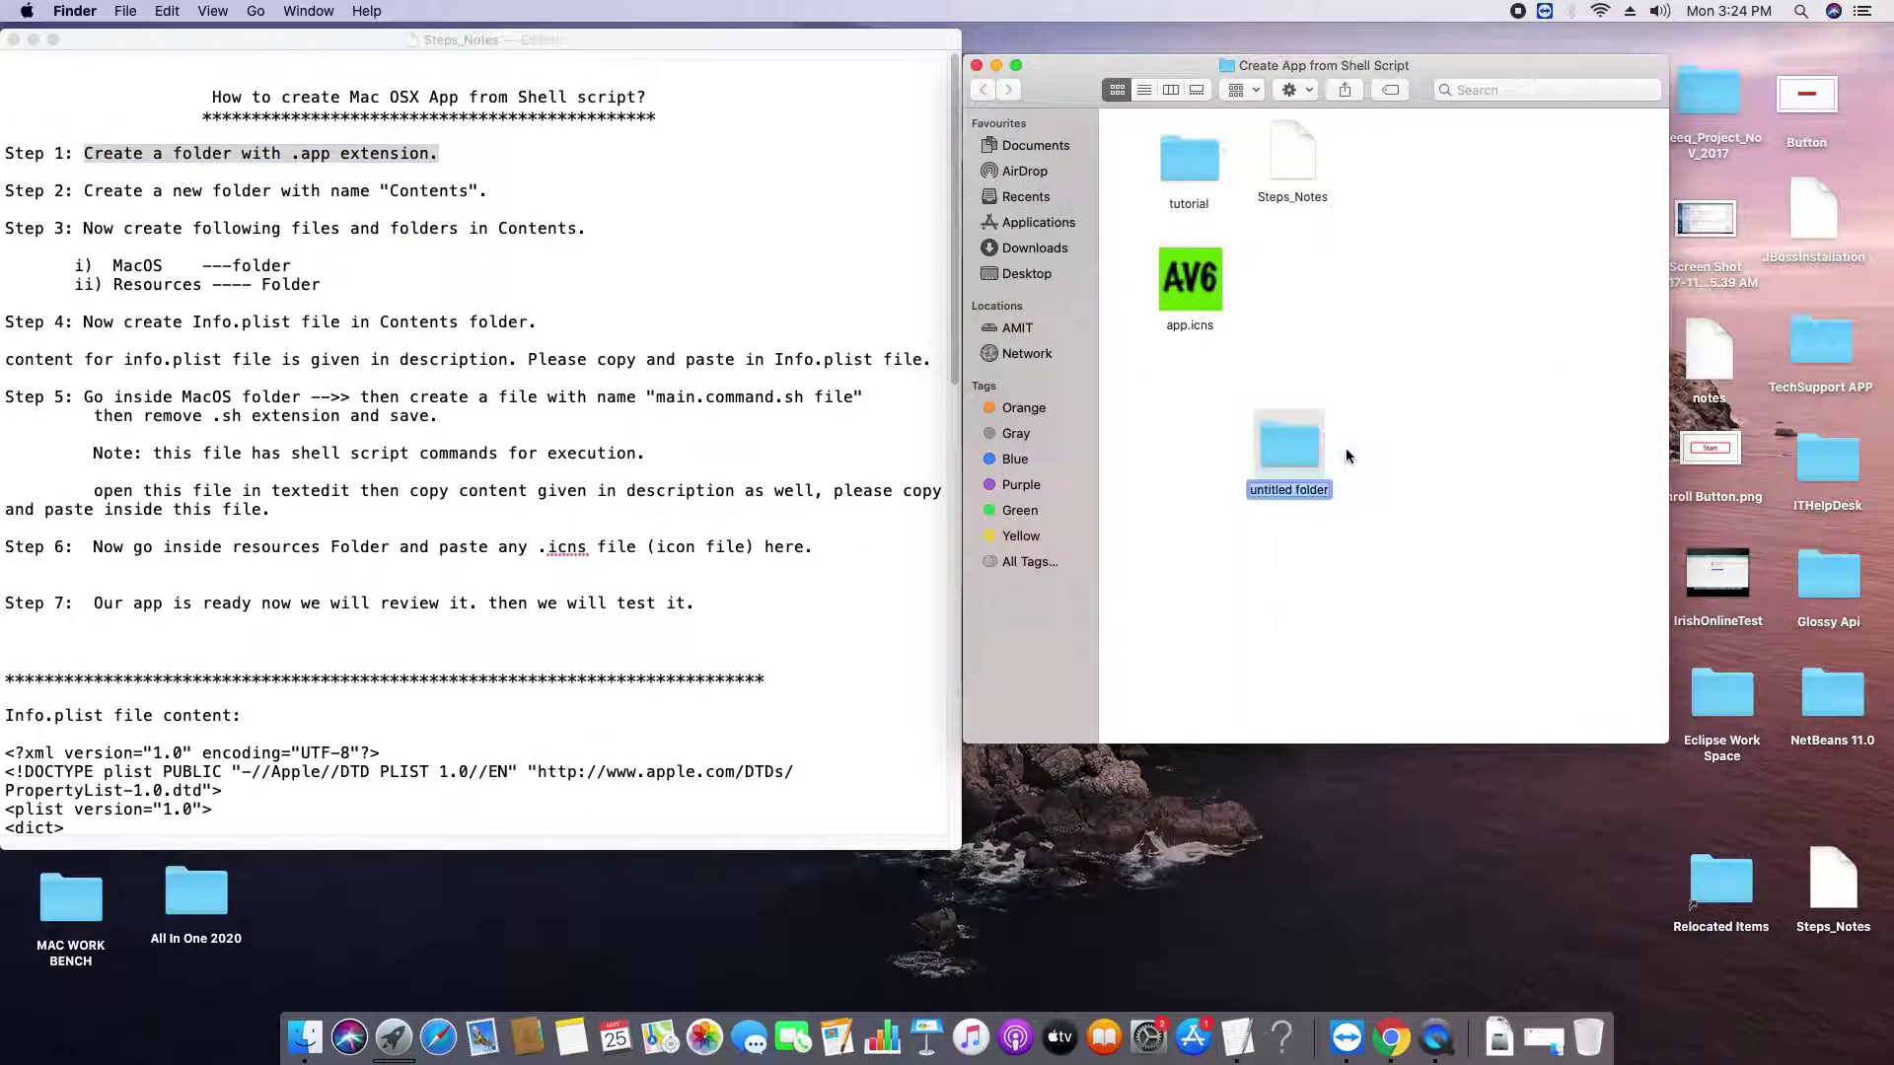
pyautogui.write('MyShellScipt.appr')
pyautogui.moveTo(1341, 489); pyautogui.dragTo(1319, 488)
pyautogui.press('Return')
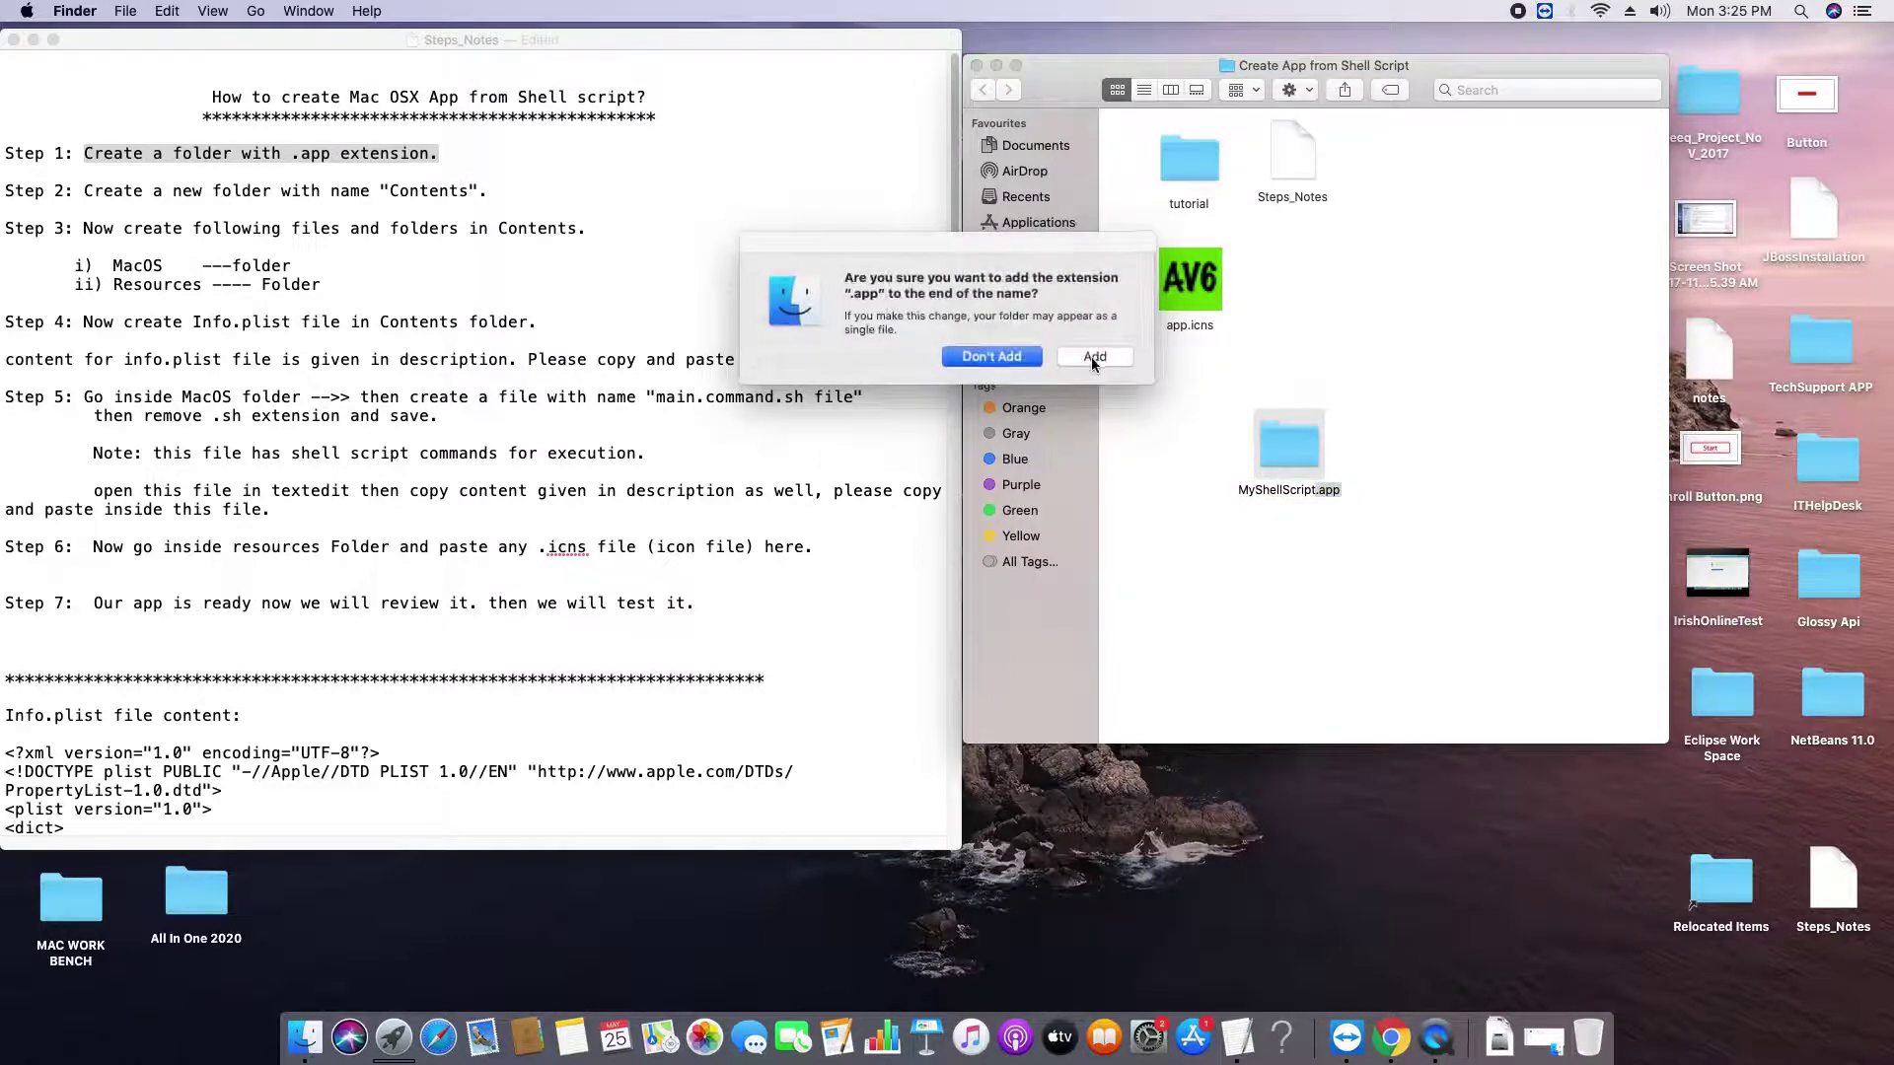
pyautogui.click(1095, 357)
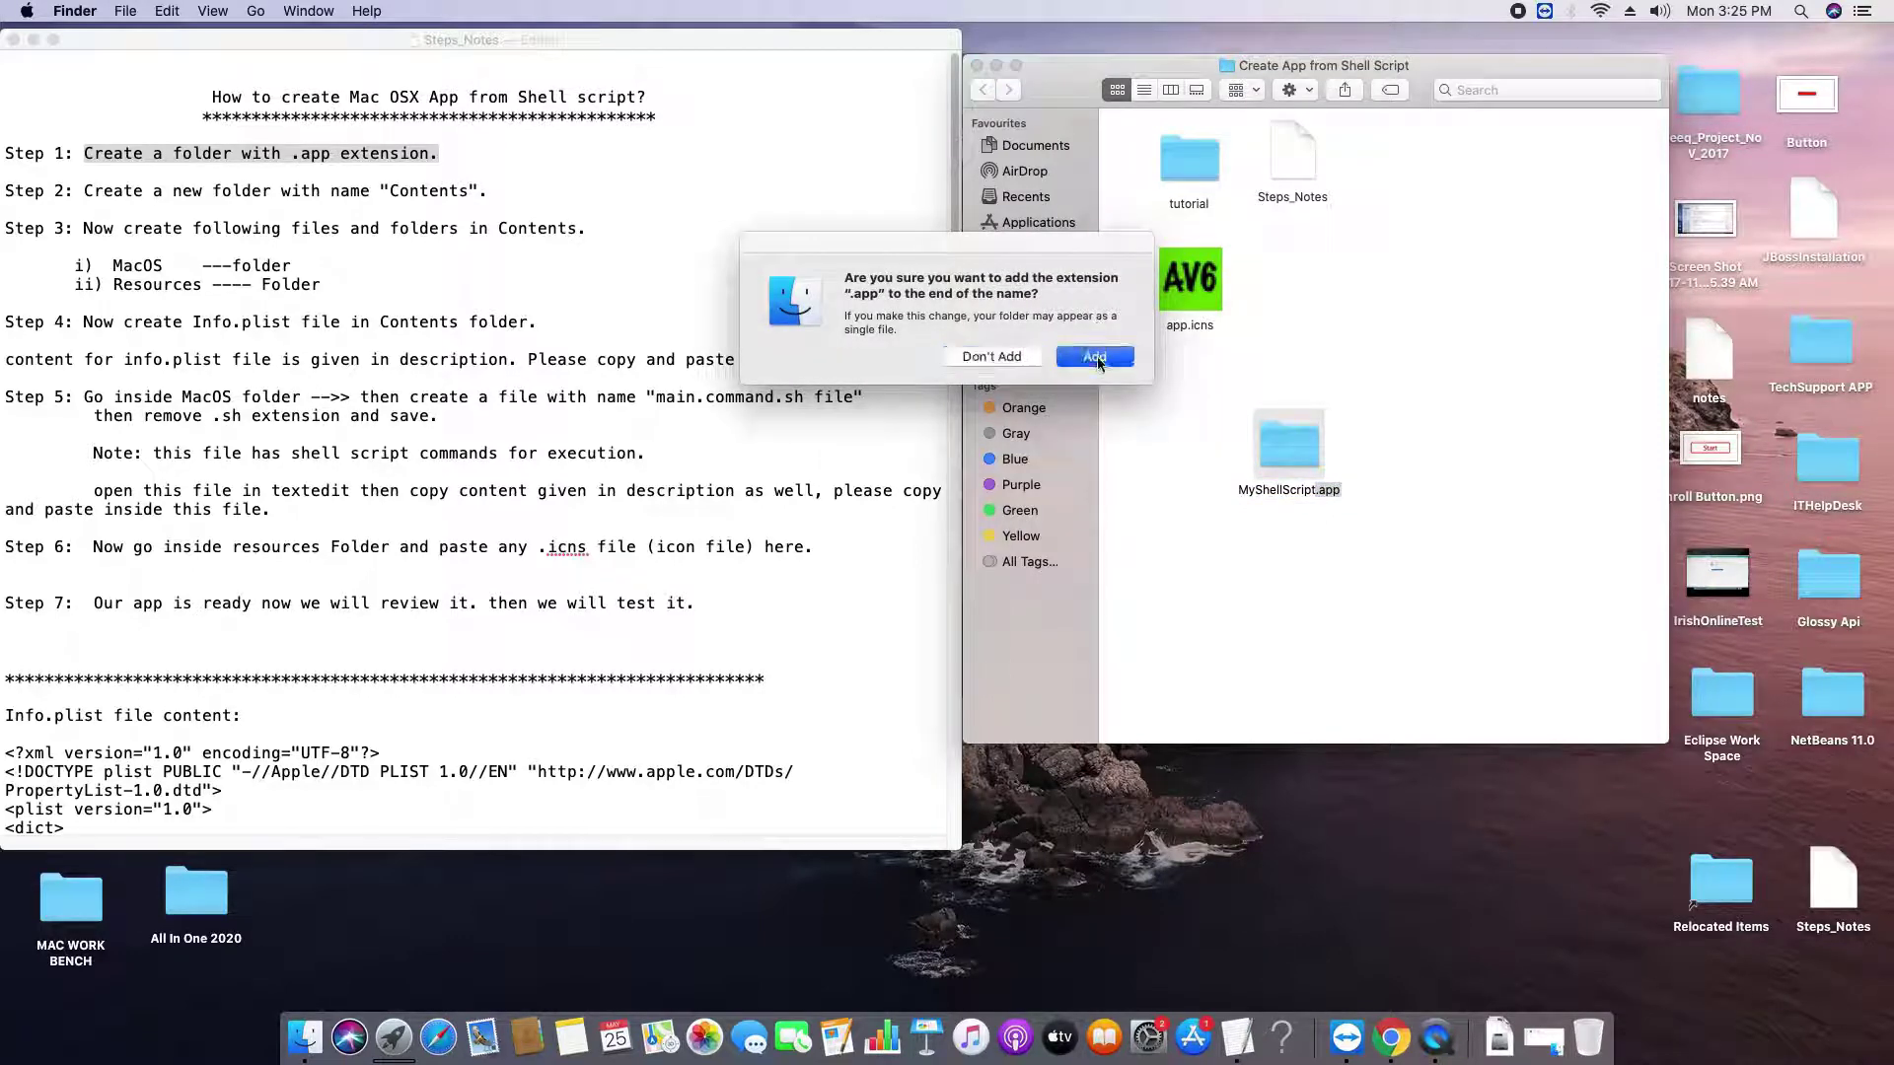
pyautogui.moveTo(1288, 446); pyautogui.dragTo(1401, 294)
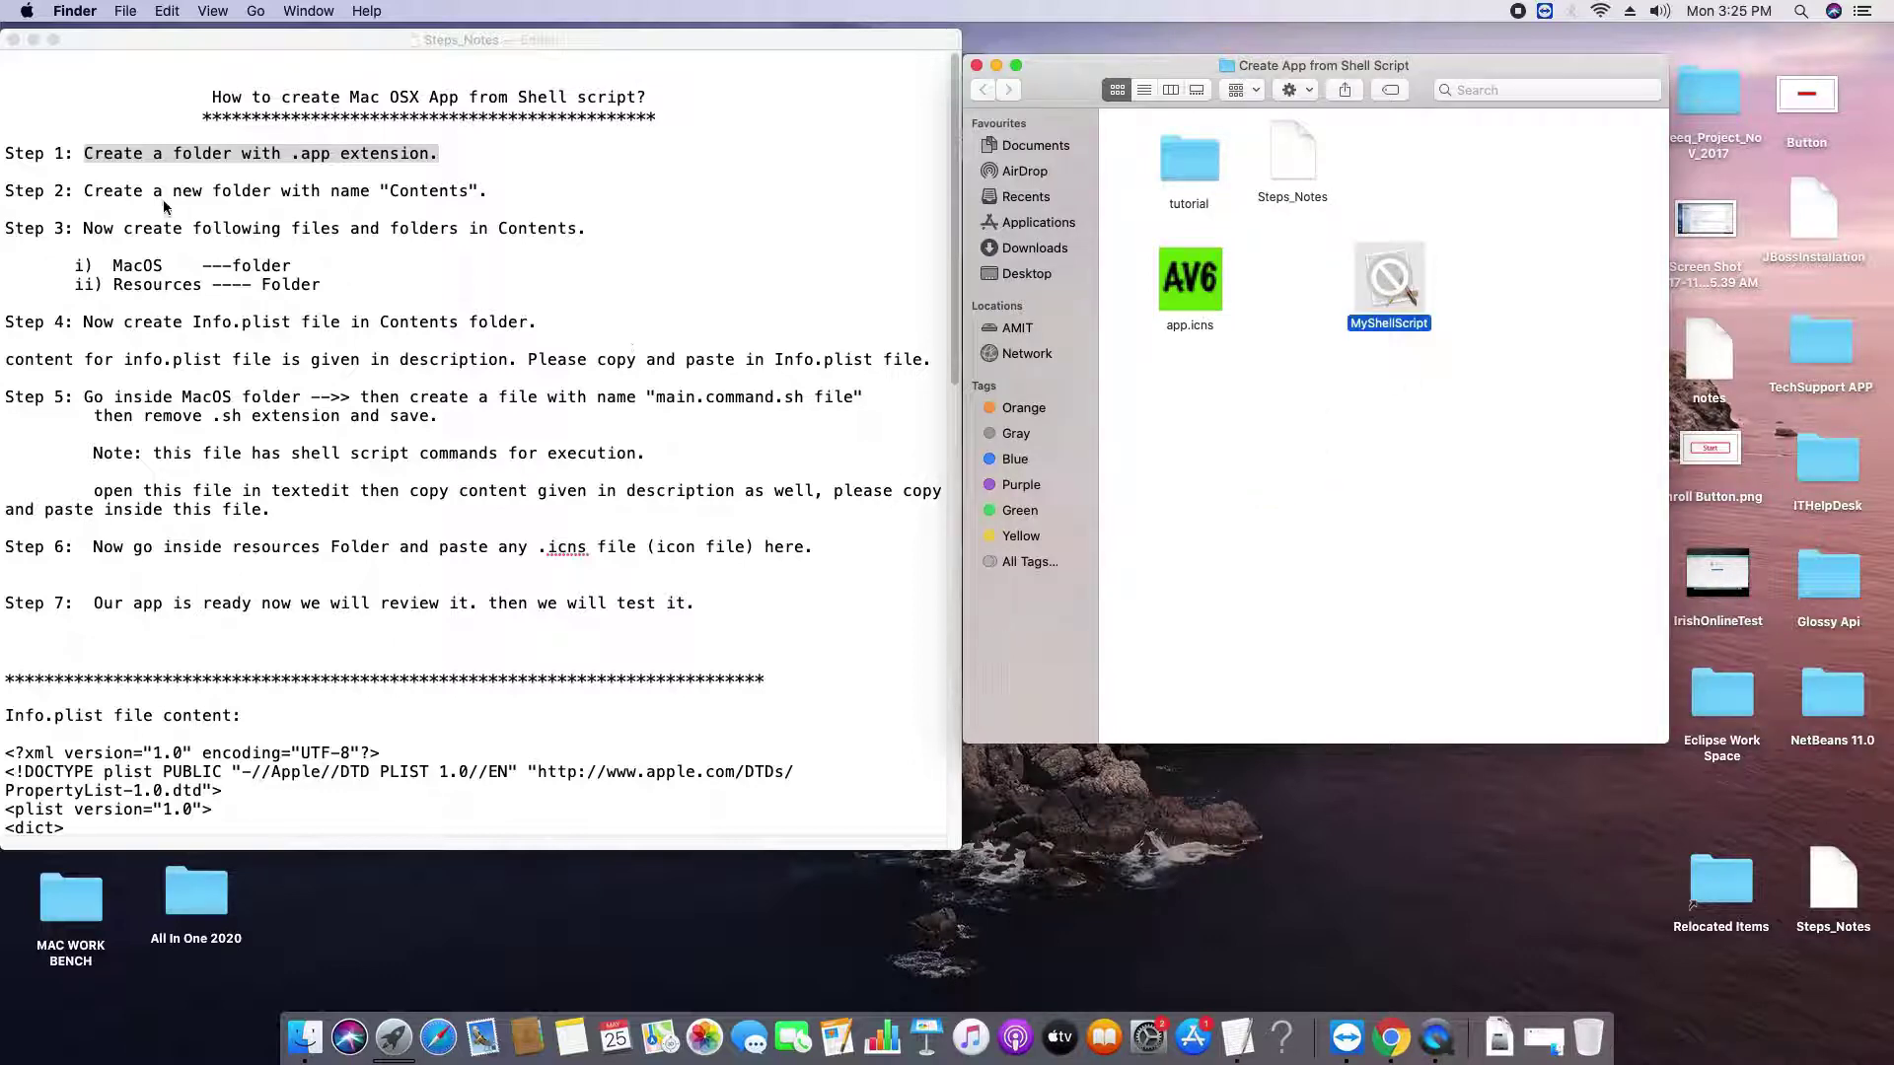
# - Check Step 2 in the notes and show the package contents of MyShellScript
pyautogui.click(75, 190)
pyautogui.moveTo(75, 190); pyautogui.dragTo(5, 191)
pyautogui.moveTo(309, 191); pyautogui.dragTo(489, 190)
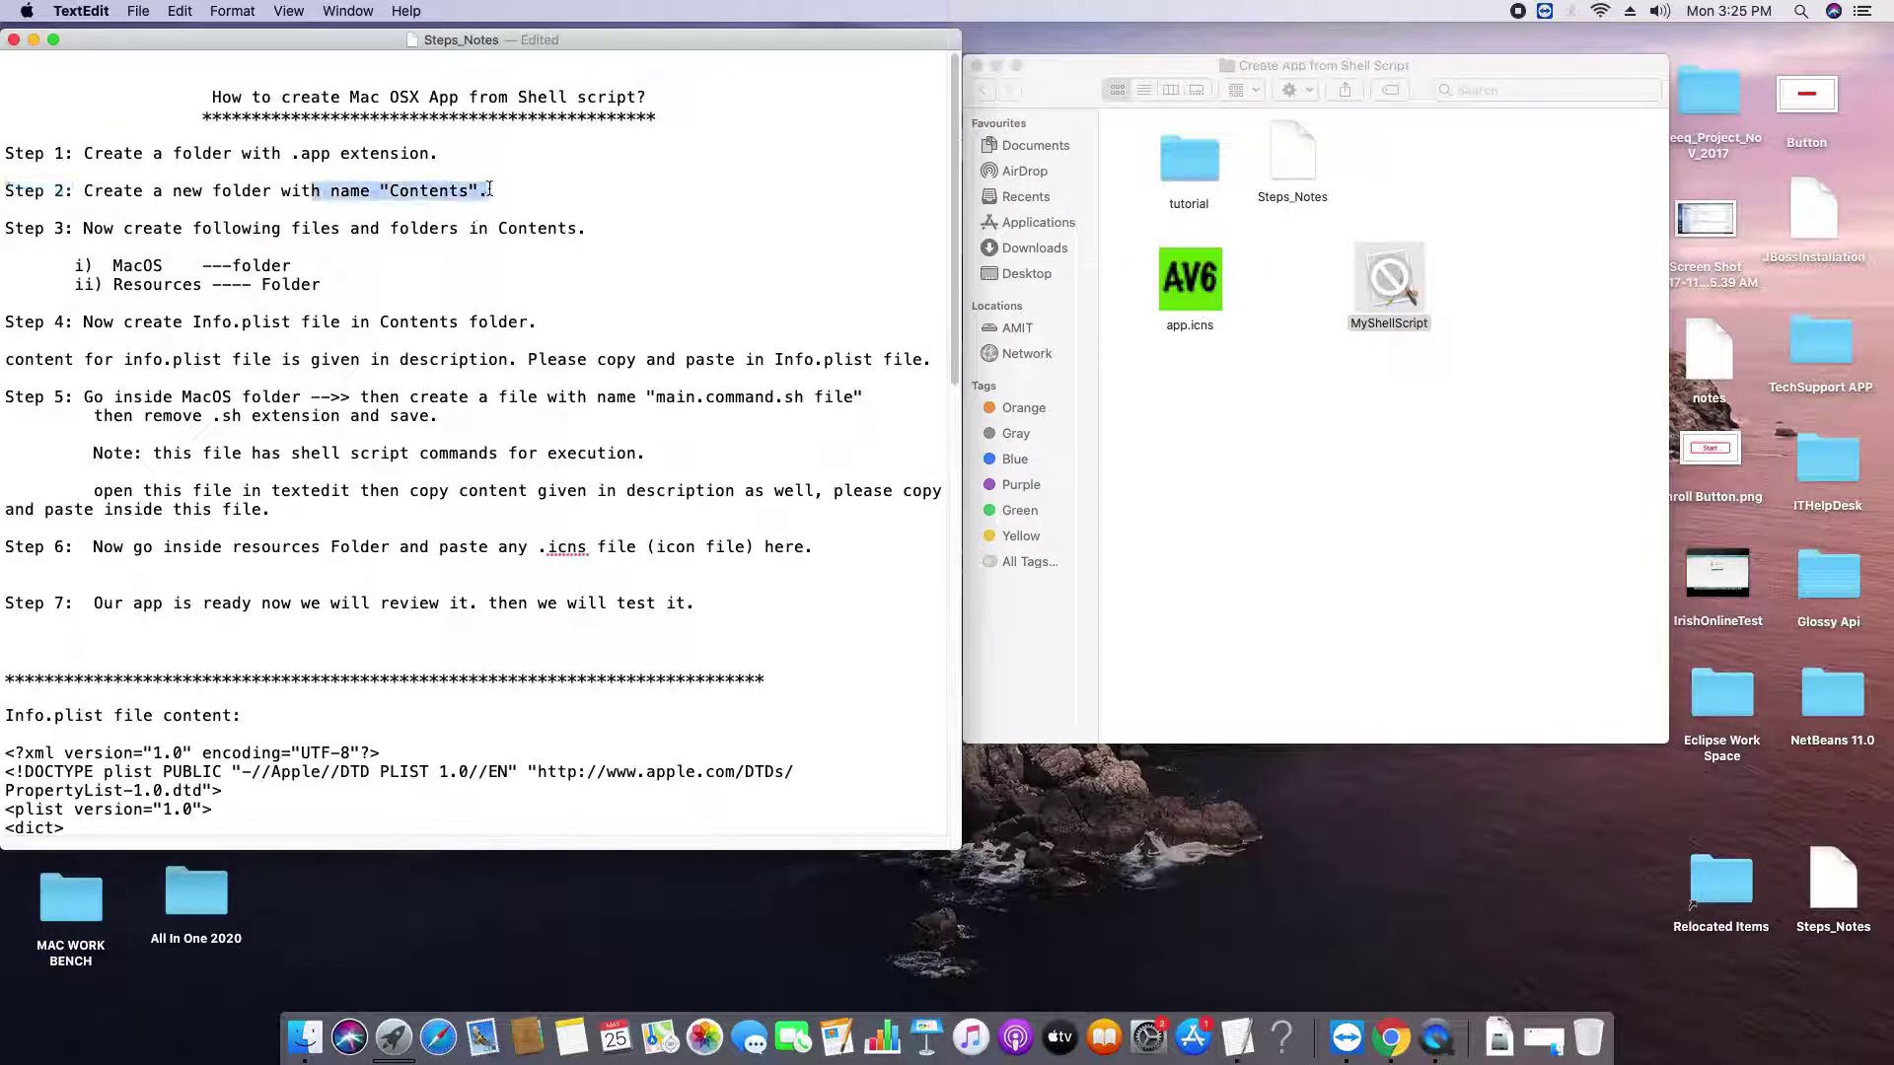
pyautogui.rightClick(1388, 286)
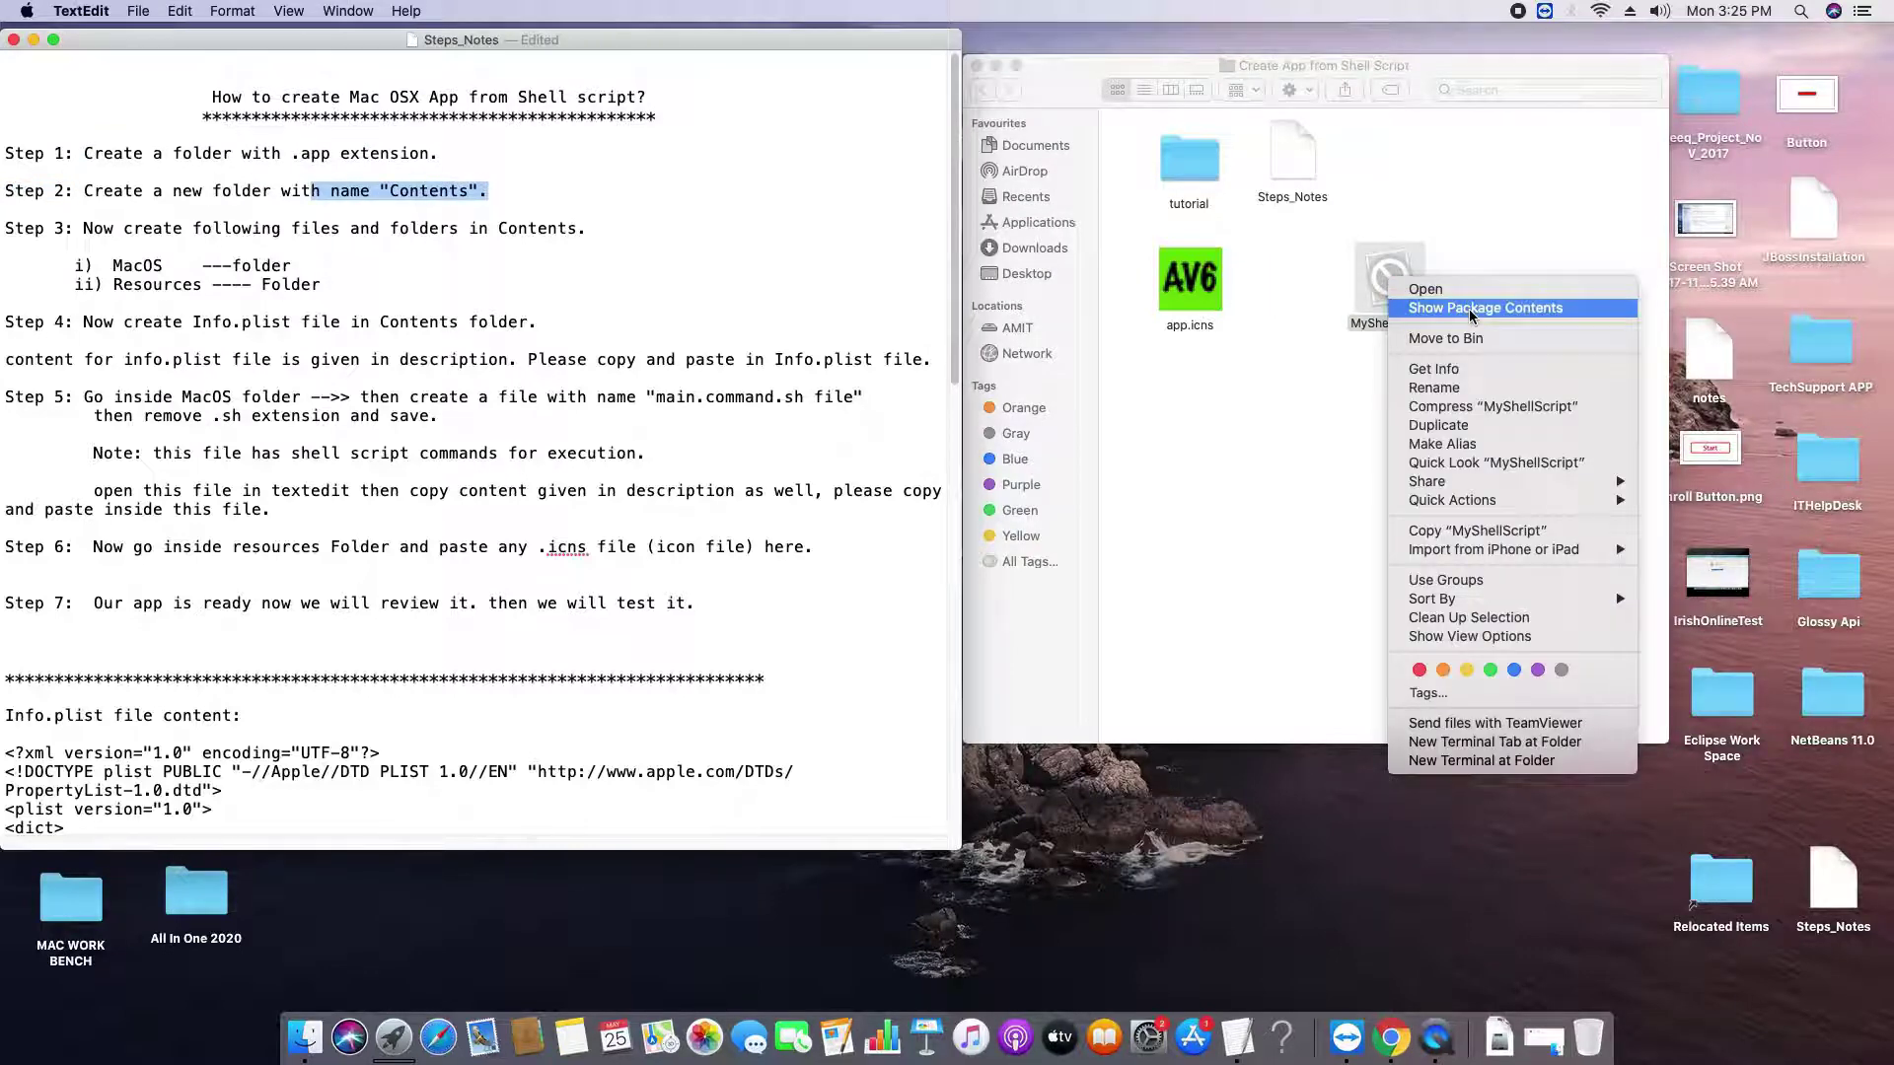
pyautogui.click(1469, 309)
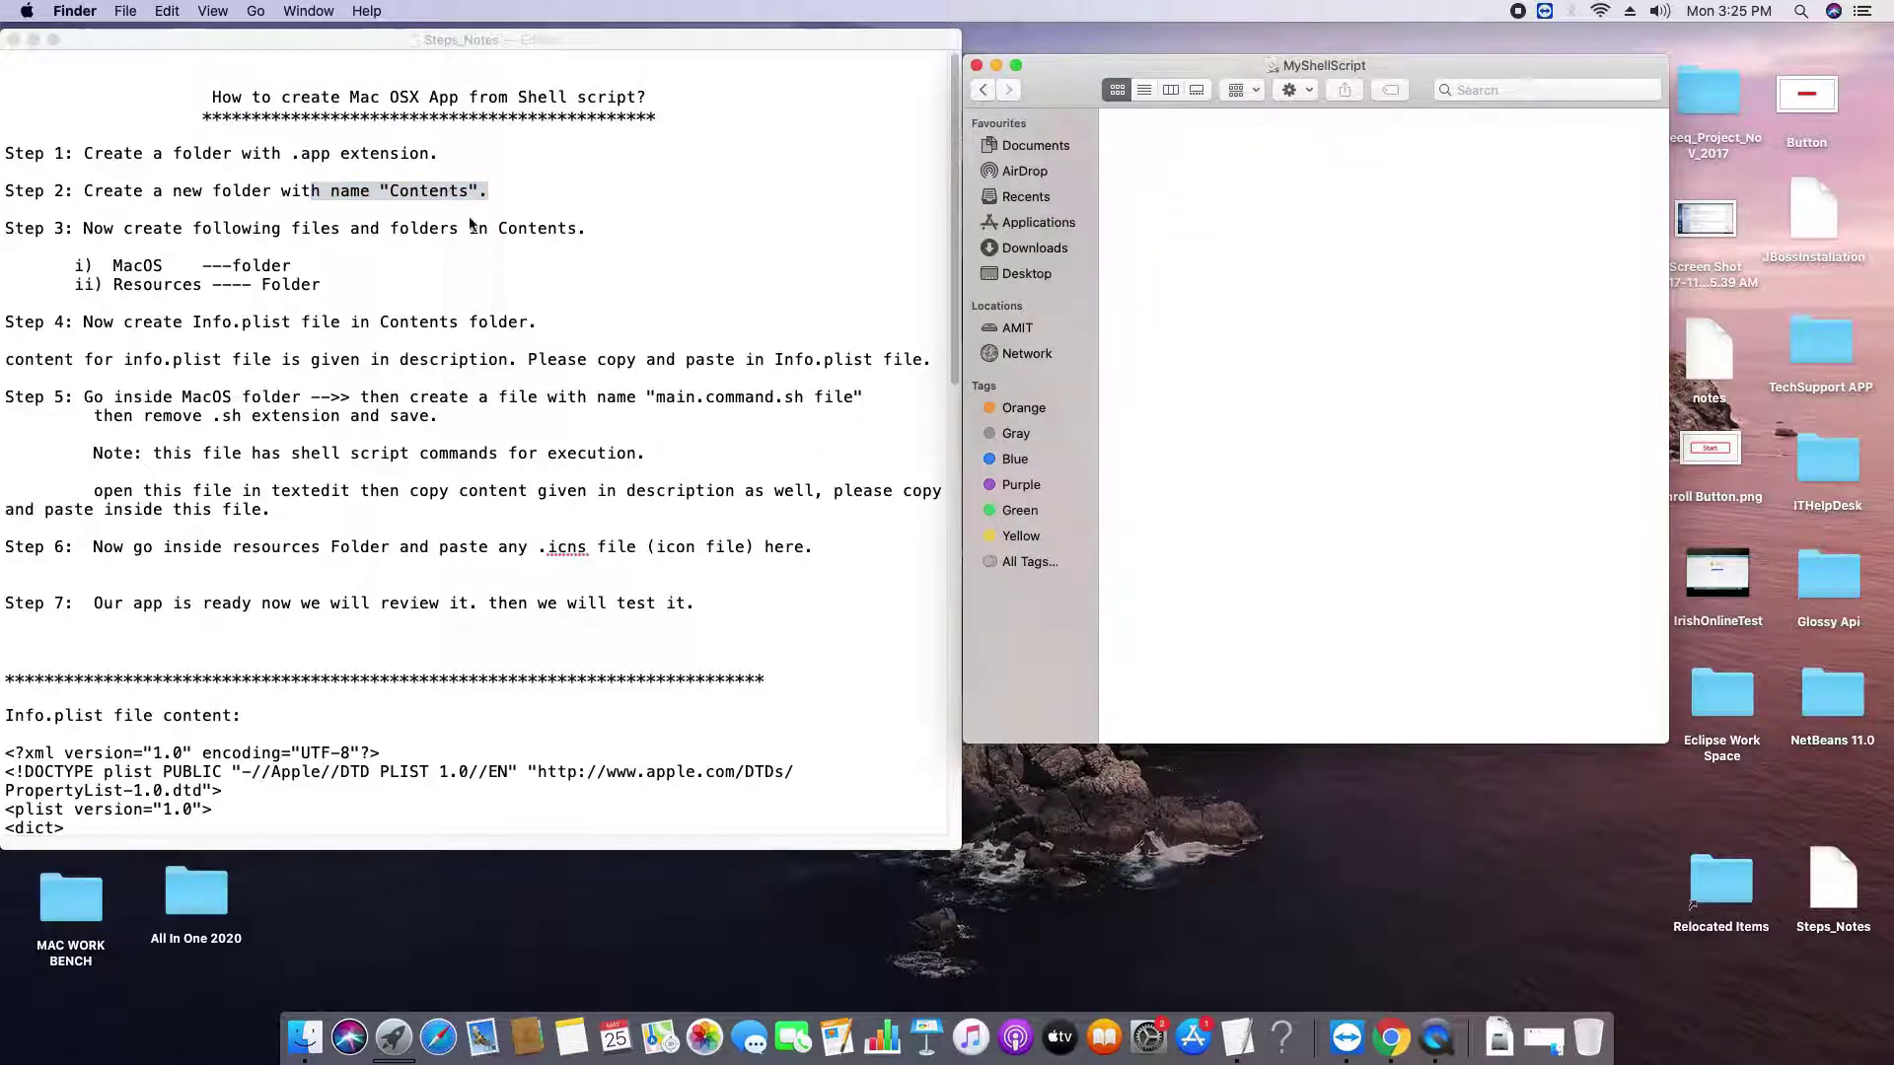
# - Create a folder named Contents inside the MyShellScript package
pyautogui.rightClick(1209, 180)
pyautogui.click(1223, 157)
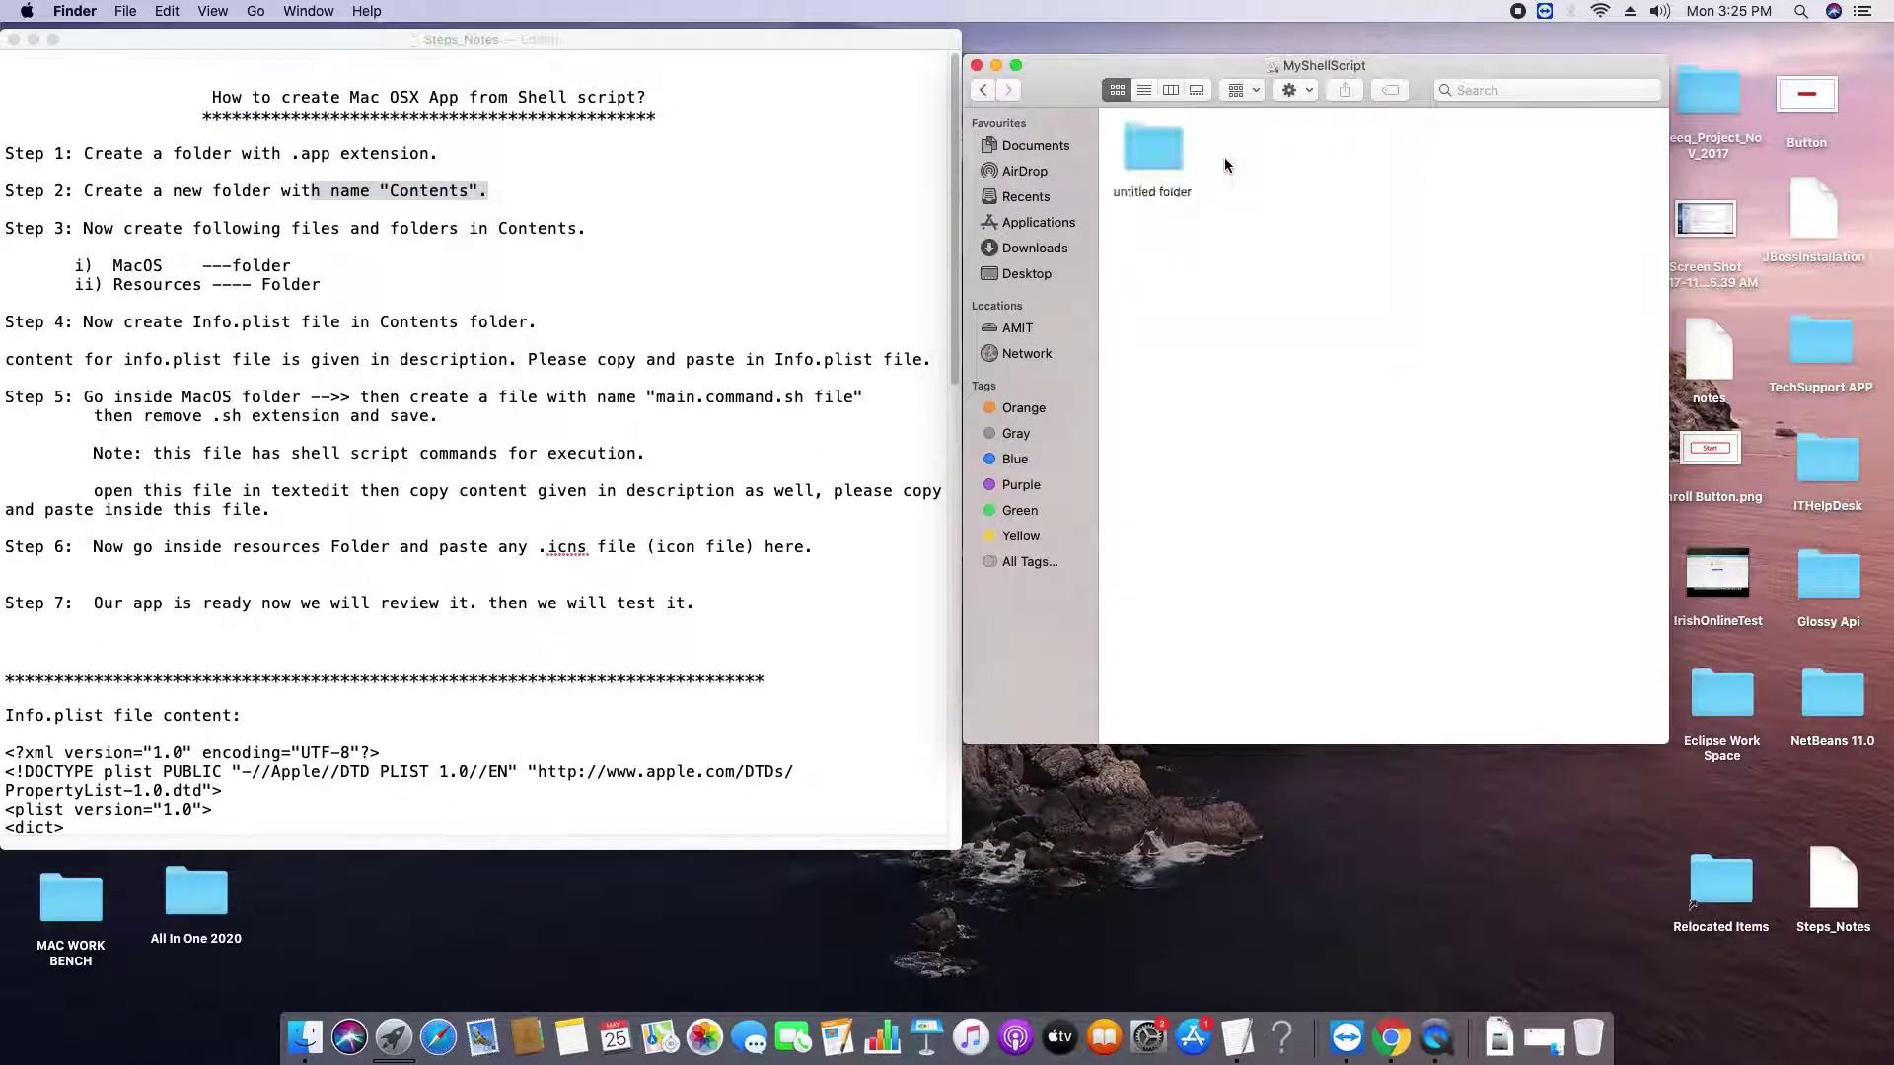
pyautogui.press('BackSpace')
pyautogui.write('Contents')
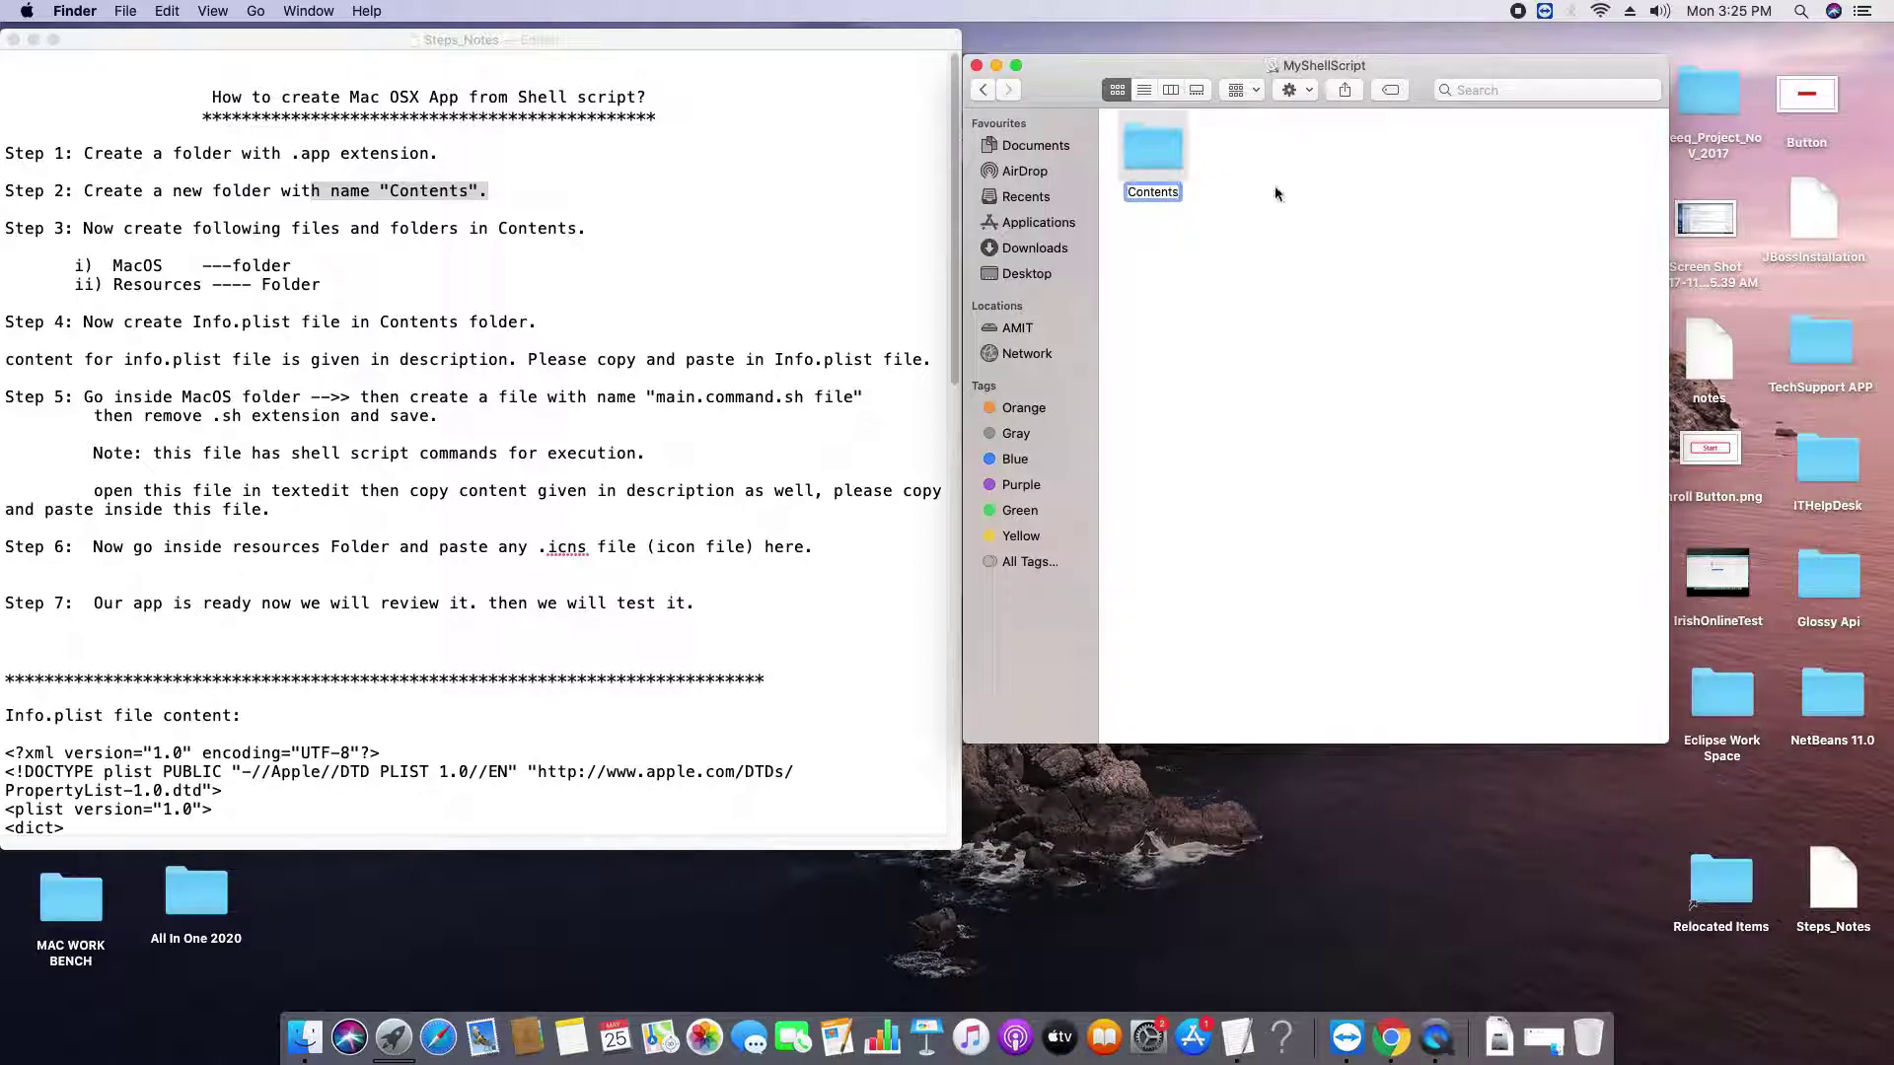
pyautogui.click(1219, 279)
pyautogui.click(1159, 151)
# - Check Step 3 in the notes for the required subfolders and open the Contents folder
pyautogui.click(77, 230)
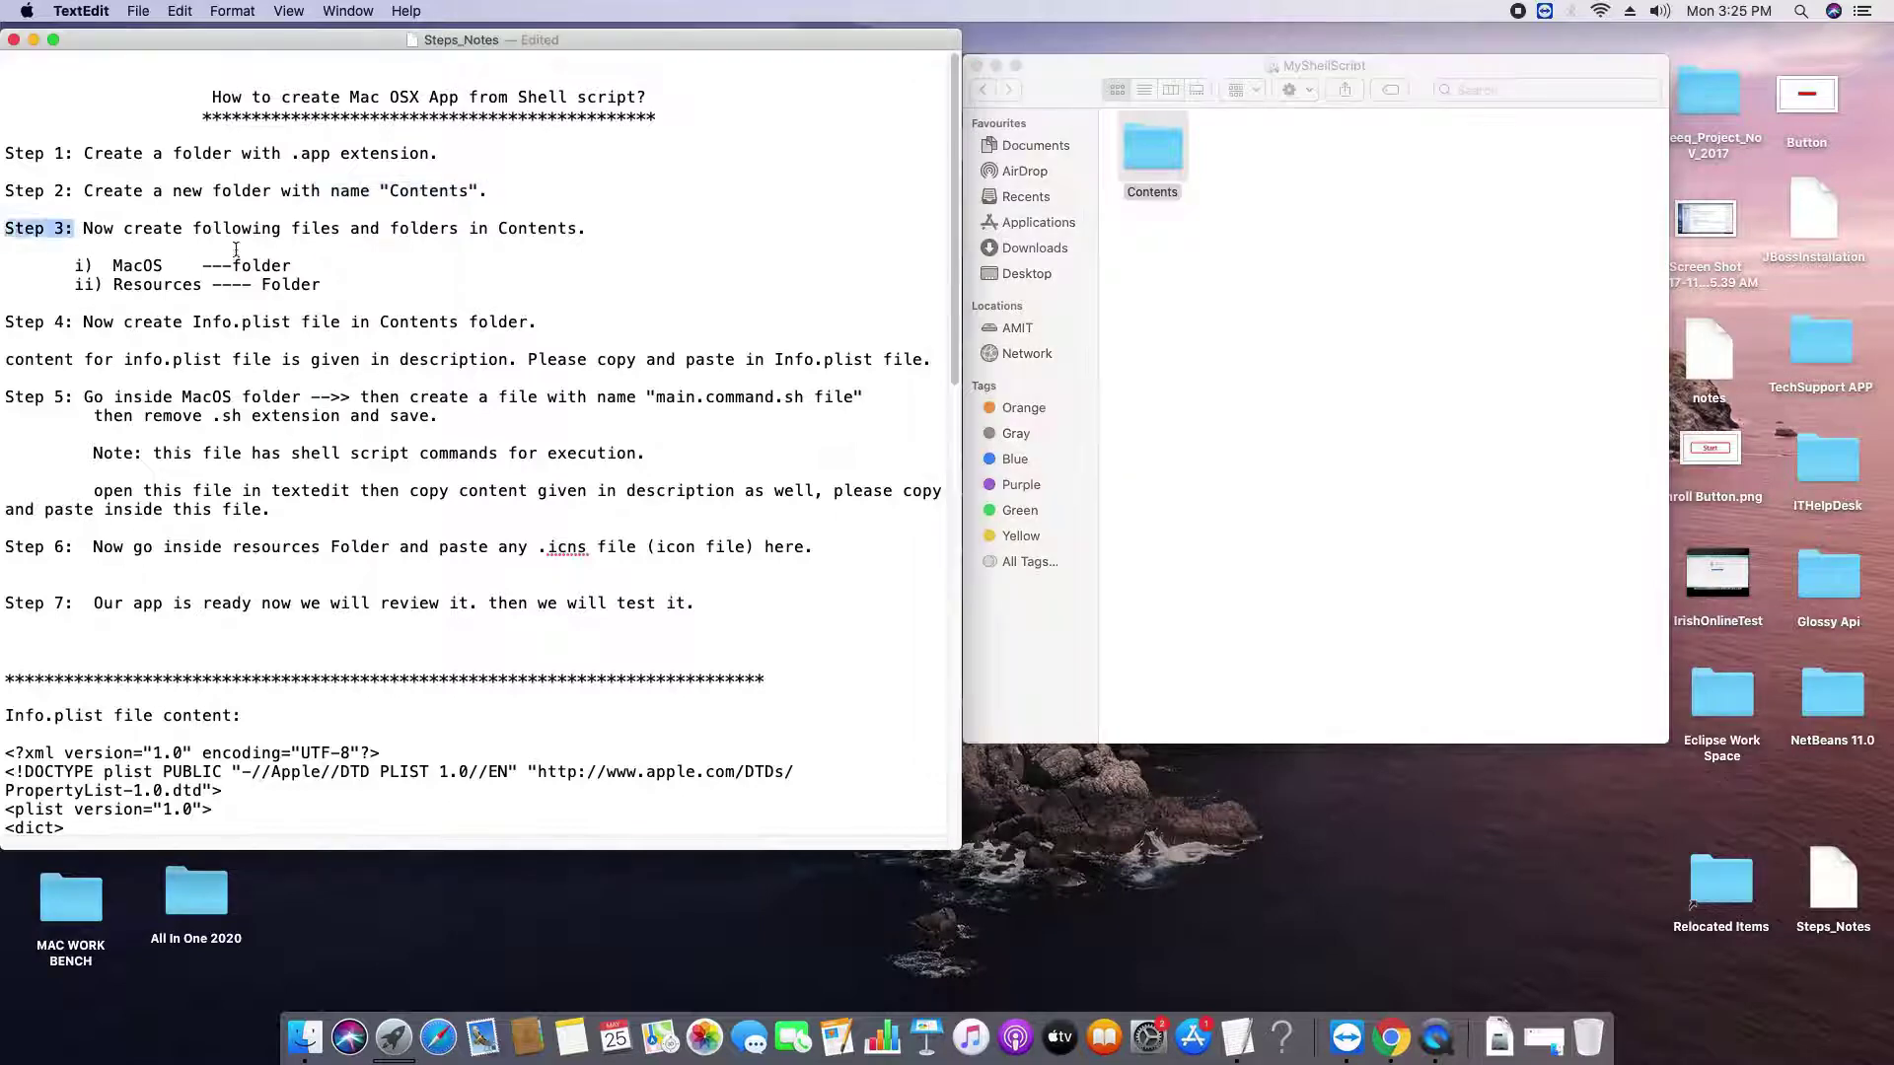
pyautogui.moveTo(194, 227); pyautogui.dragTo(579, 224)
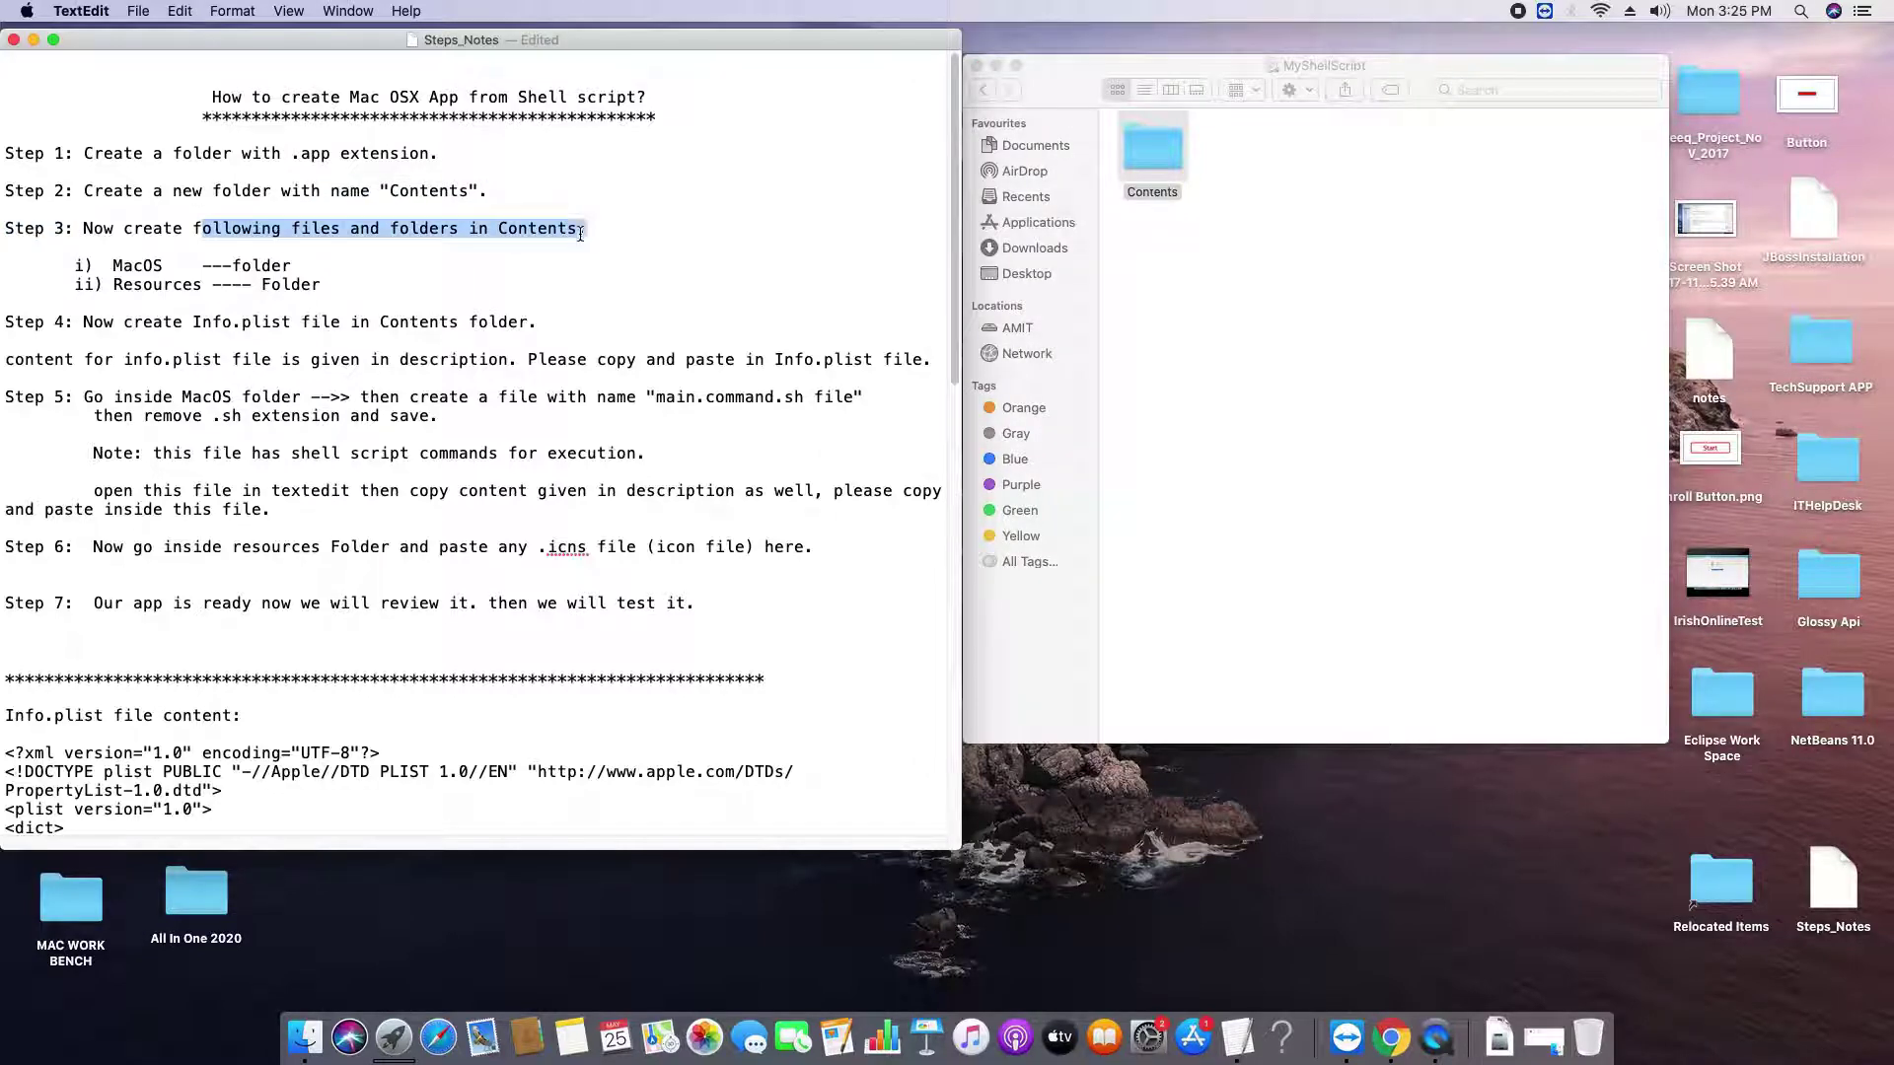
pyautogui.doubleClick(538, 228)
pyautogui.moveTo(66, 266); pyautogui.dragTo(345, 286)
pyautogui.click(1175, 269)
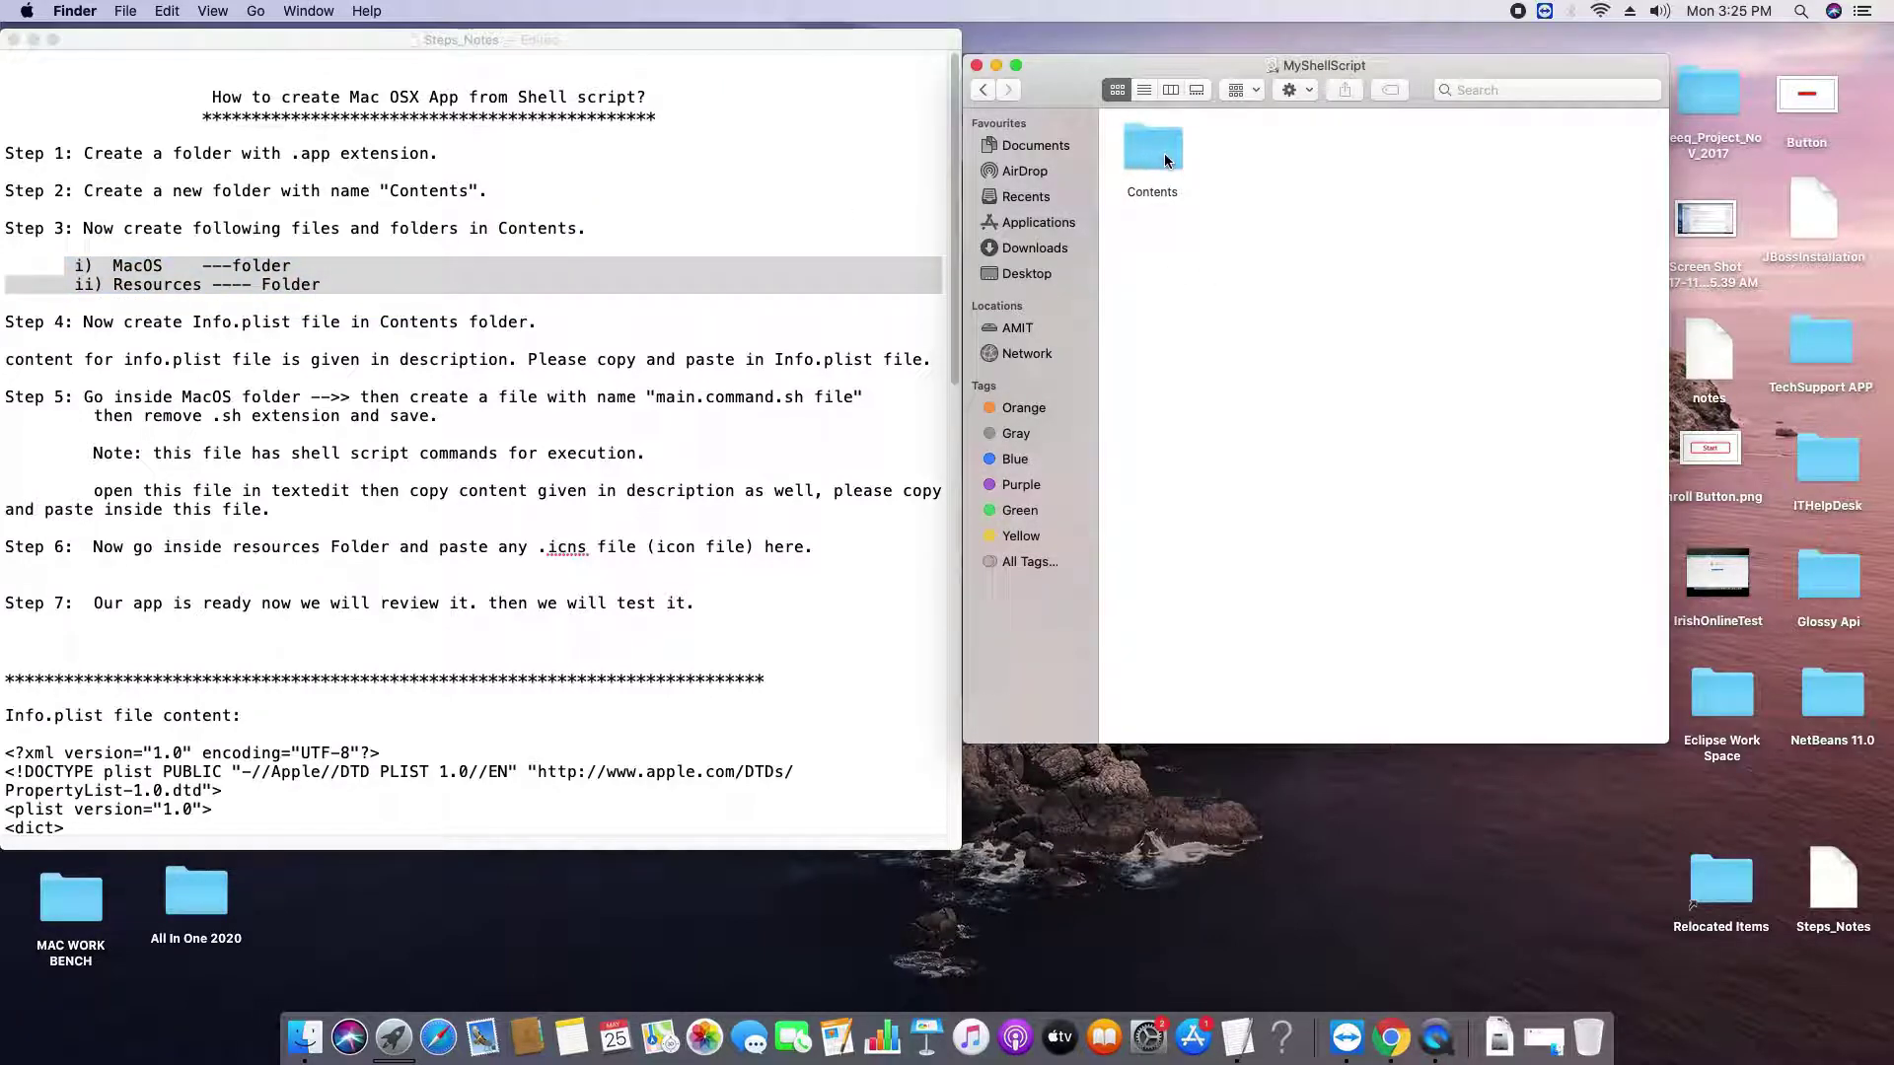
pyautogui.click(1159, 156)
pyautogui.doubleClick(1158, 148)
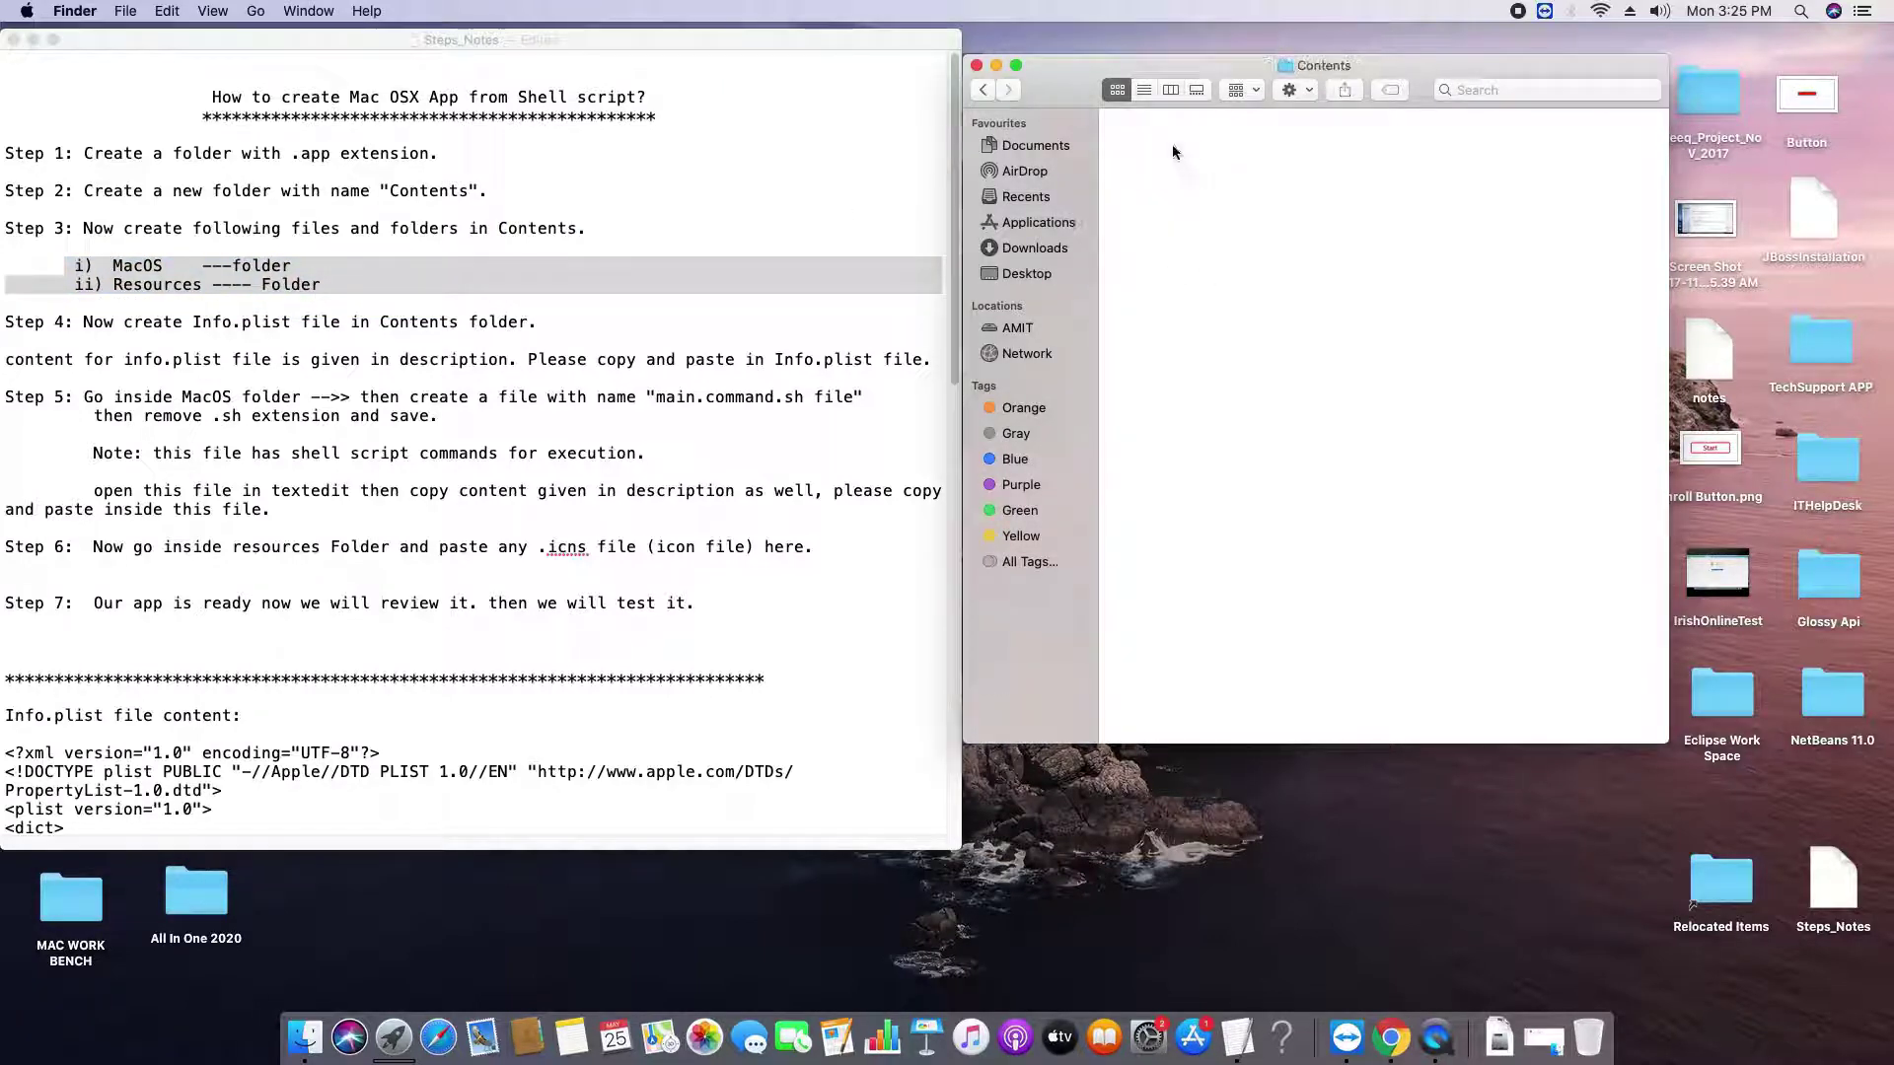
# - Create a folder named MacOS inside the Contents folder
pyautogui.rightClick(1174, 151)
pyautogui.click(1245, 154)
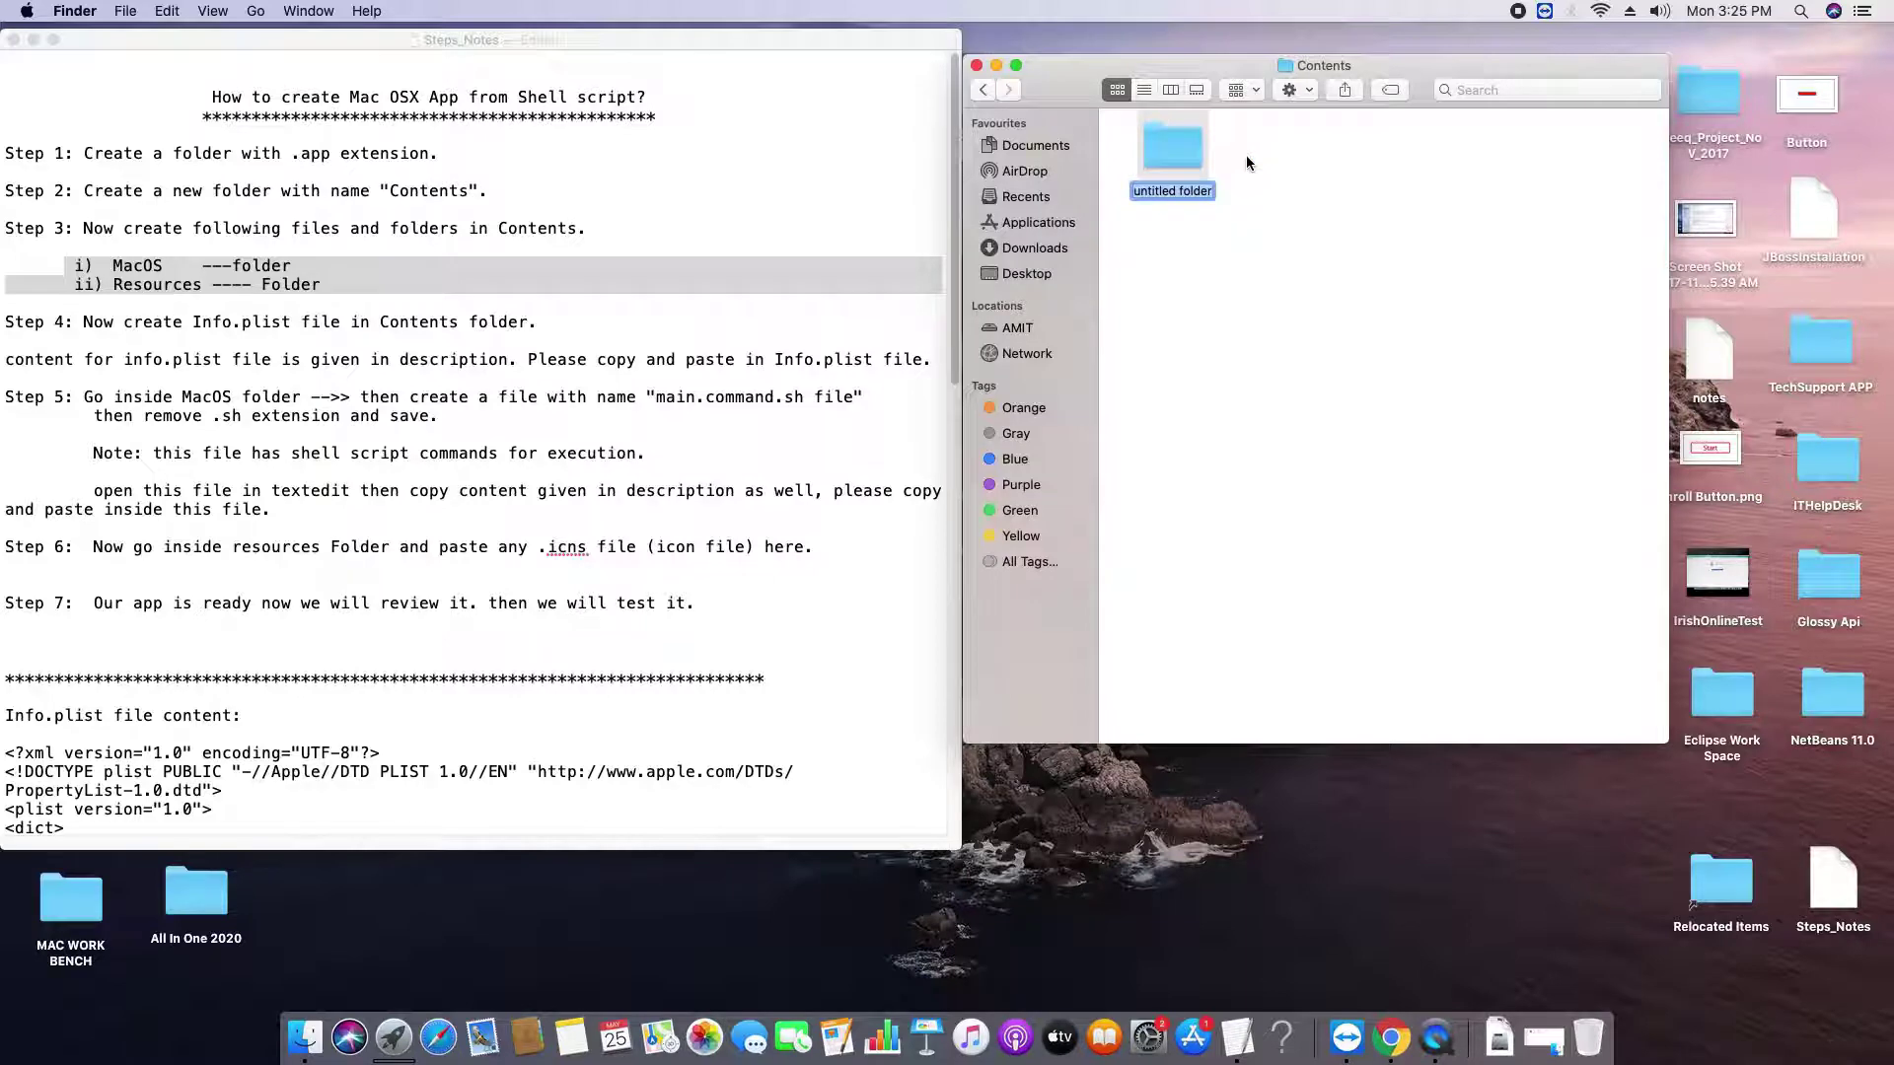
pyautogui.press('BackSpace')
pyautogui.write('MacOS')
pyautogui.click(1213, 178)
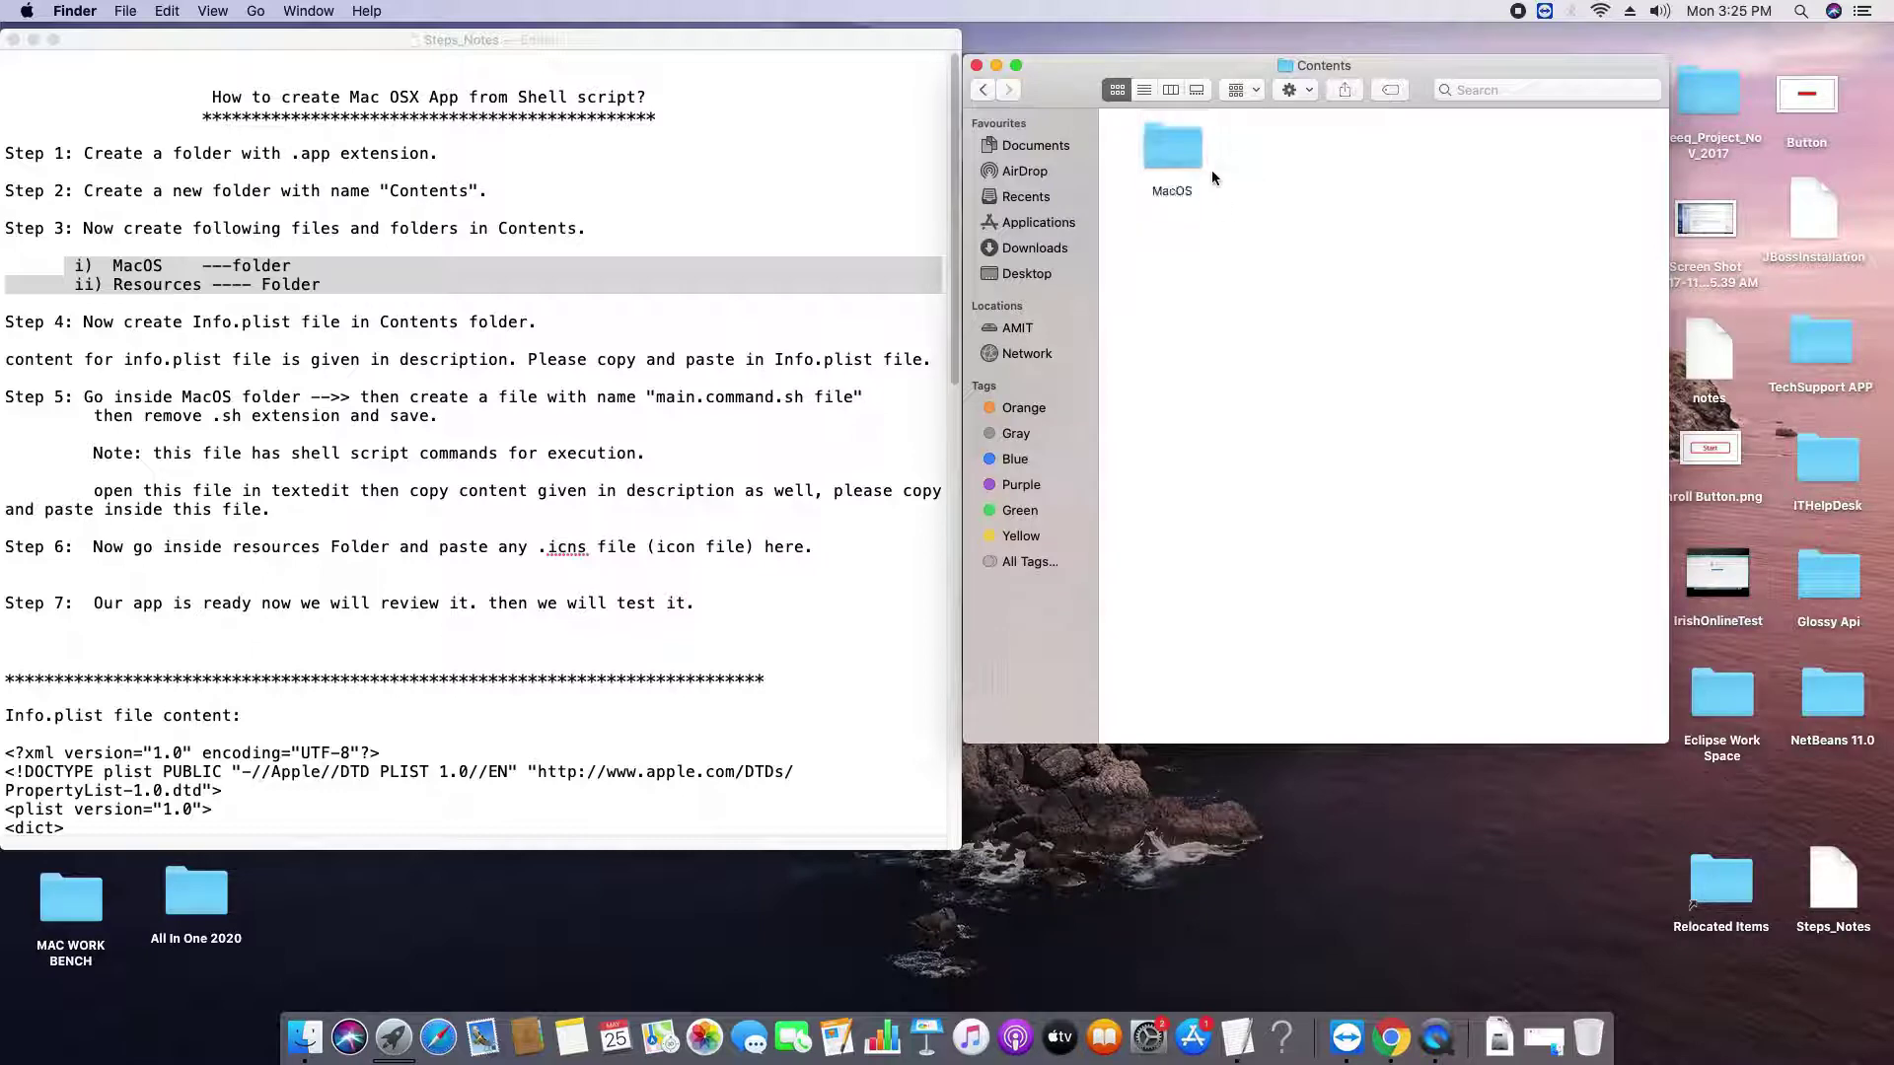
# - Create a folder named Resources next to the MacOS folder in Contents
pyautogui.rightClick(1287, 141)
pyautogui.click(1357, 154)
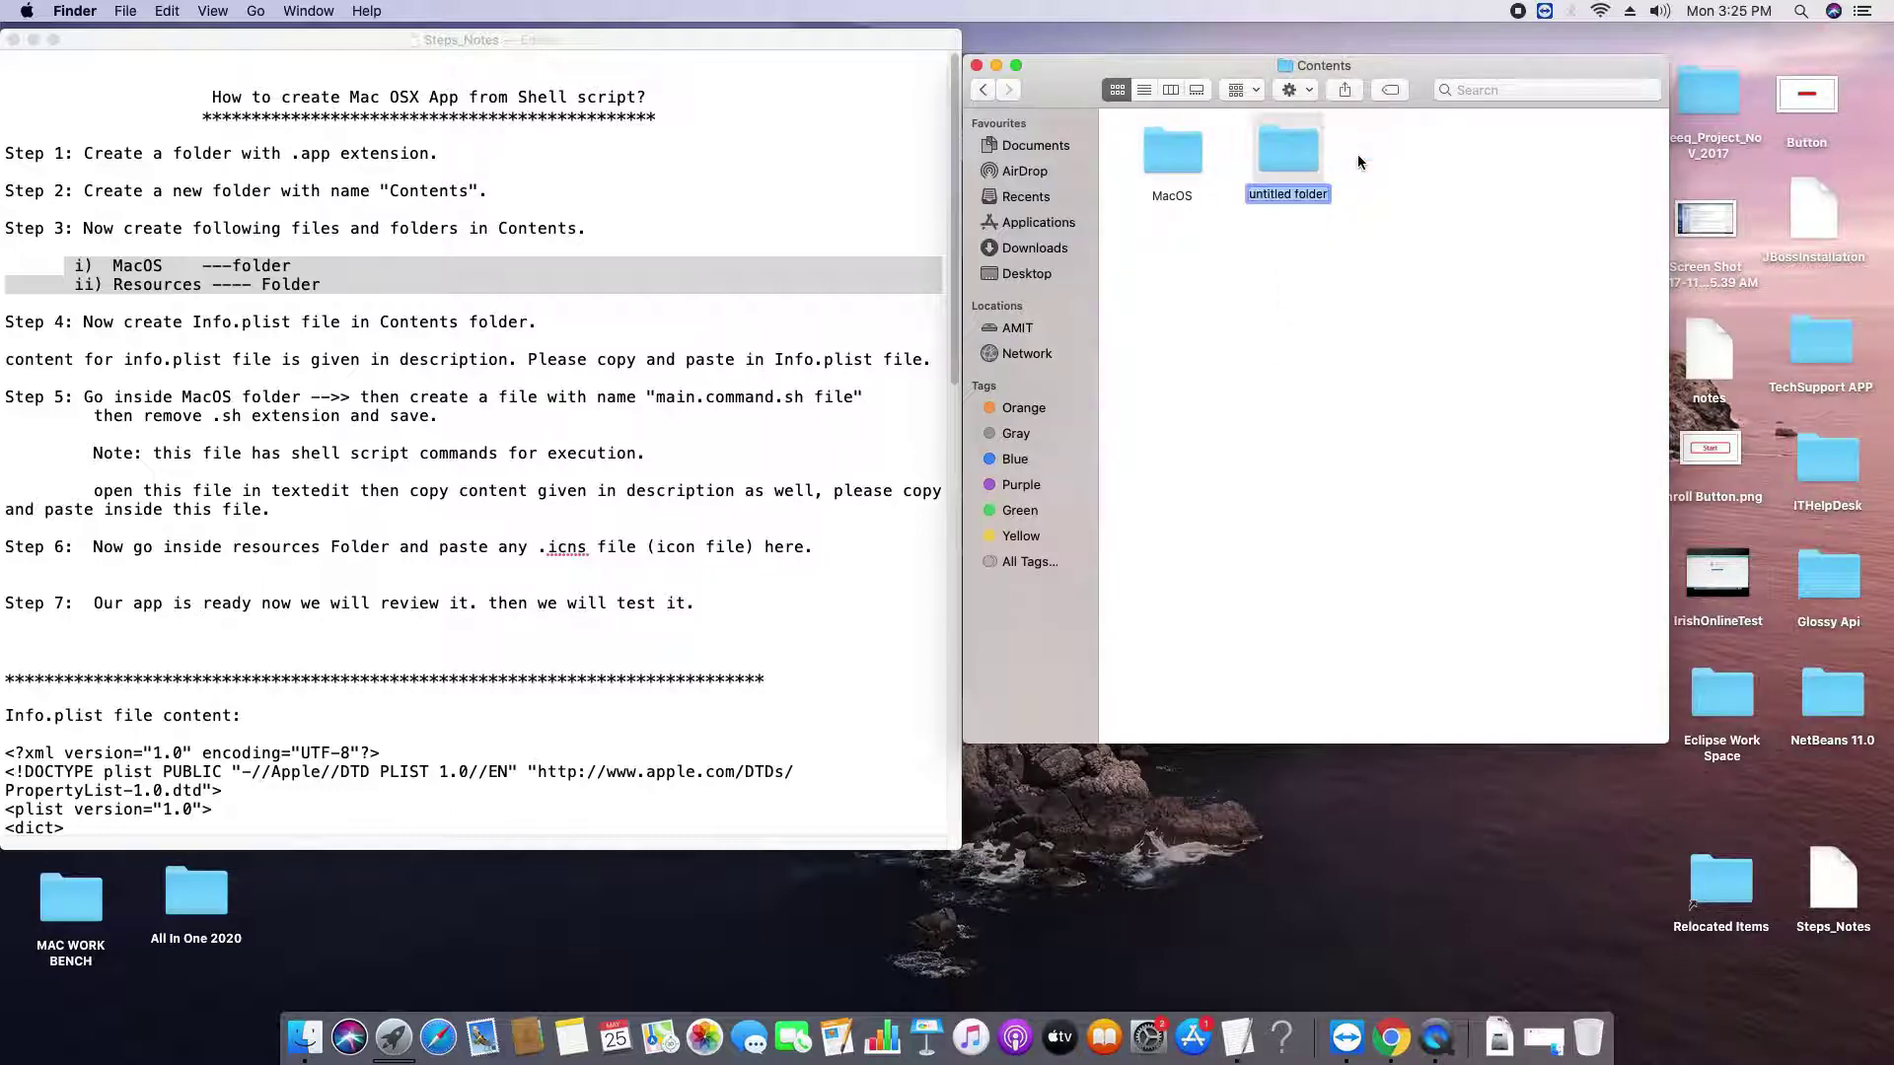
pyautogui.write('Resources')
pyautogui.click(1286, 215)
pyautogui.click(1285, 158)
pyautogui.click(1165, 173)
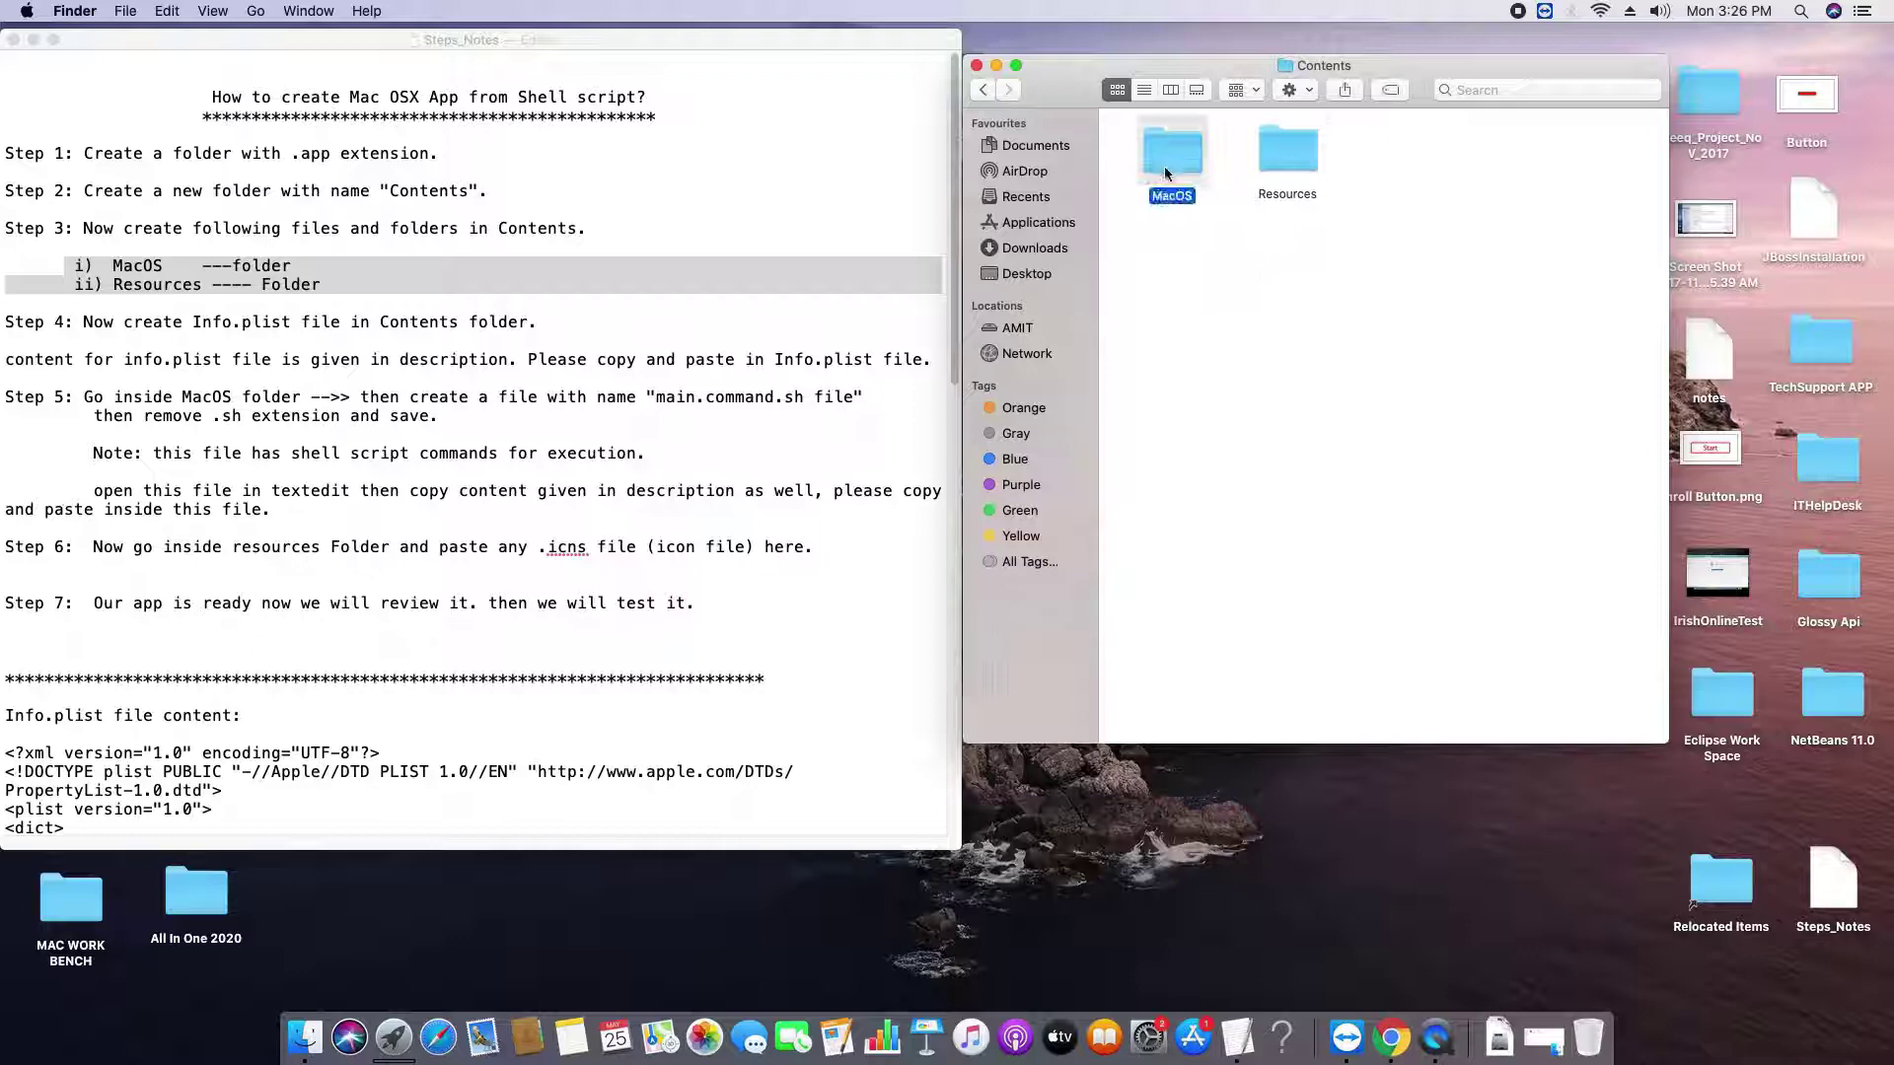
# - Read Step 4 in the notes about creating the Info.plist file and the source of its content
pyautogui.click(525, 239)
pyautogui.moveTo(77, 228); pyautogui.dragTo(2, 228)
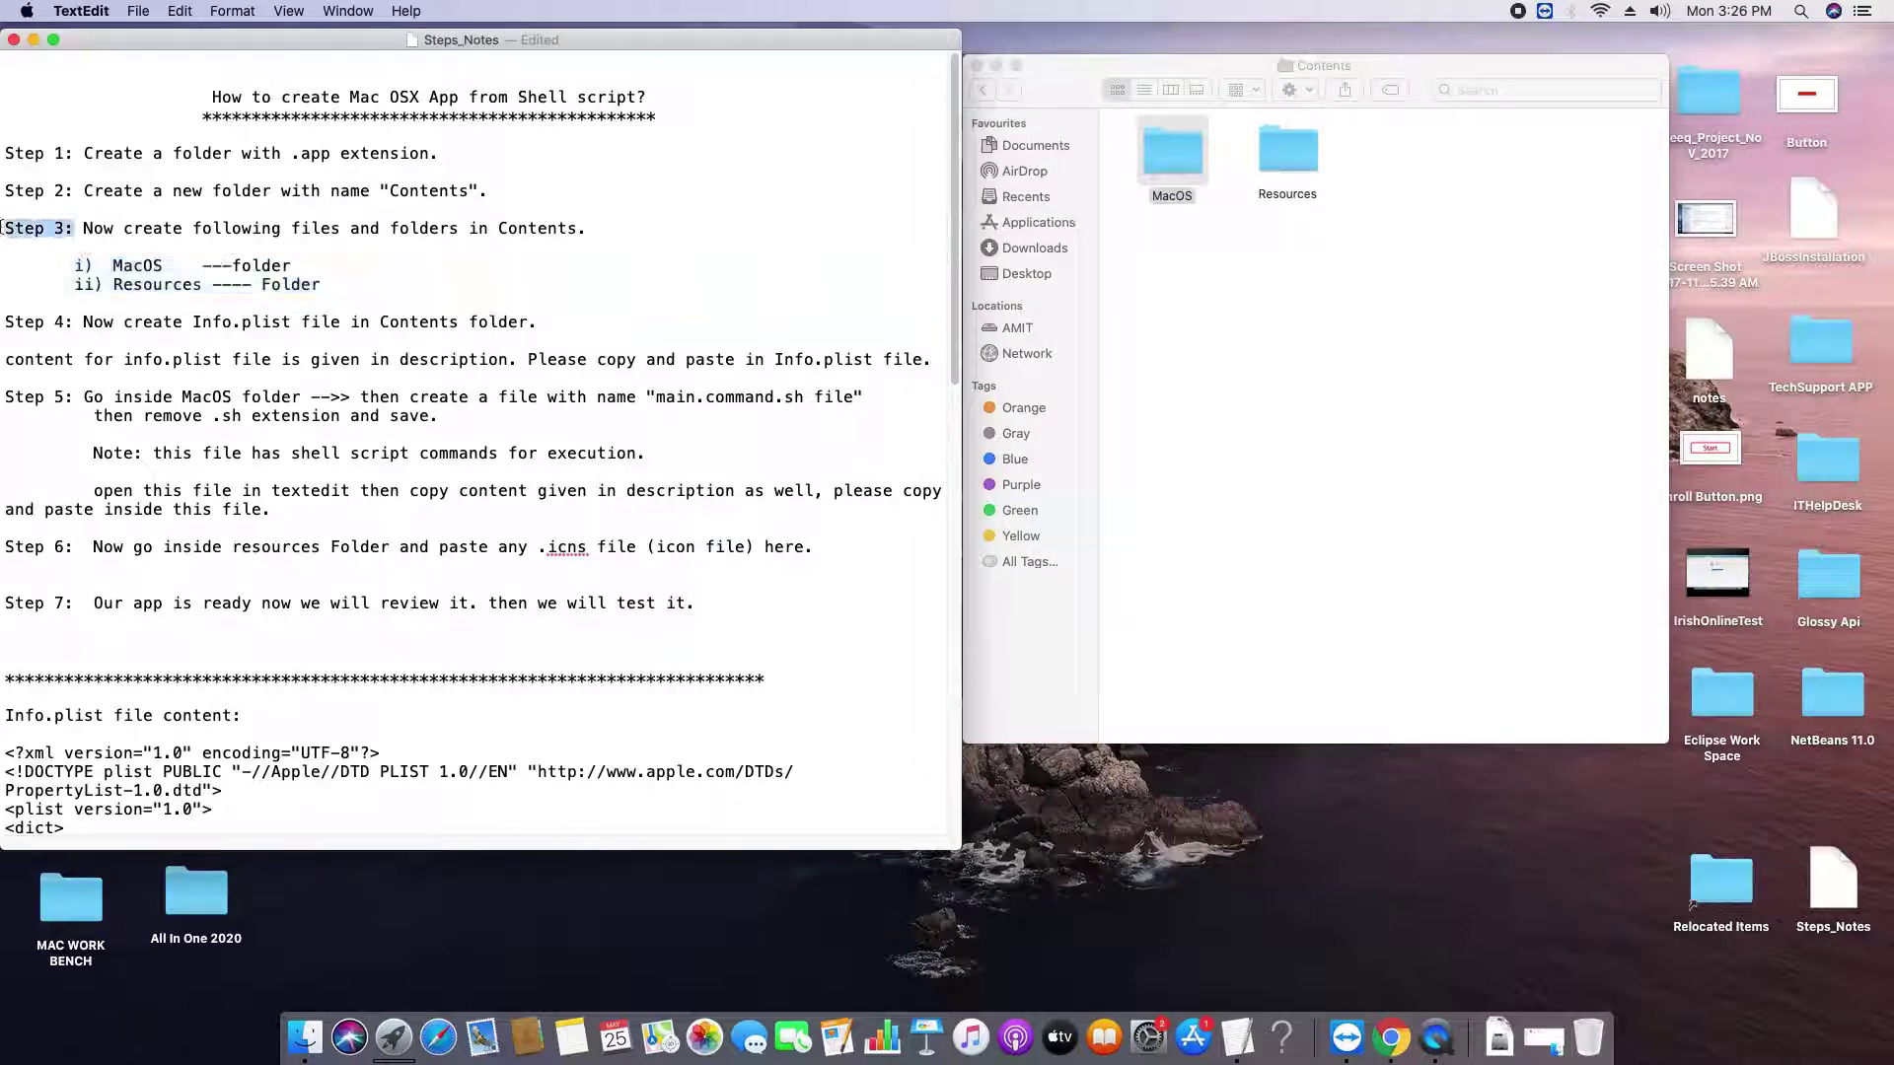
pyautogui.moveTo(79, 321); pyautogui.dragTo(3, 321)
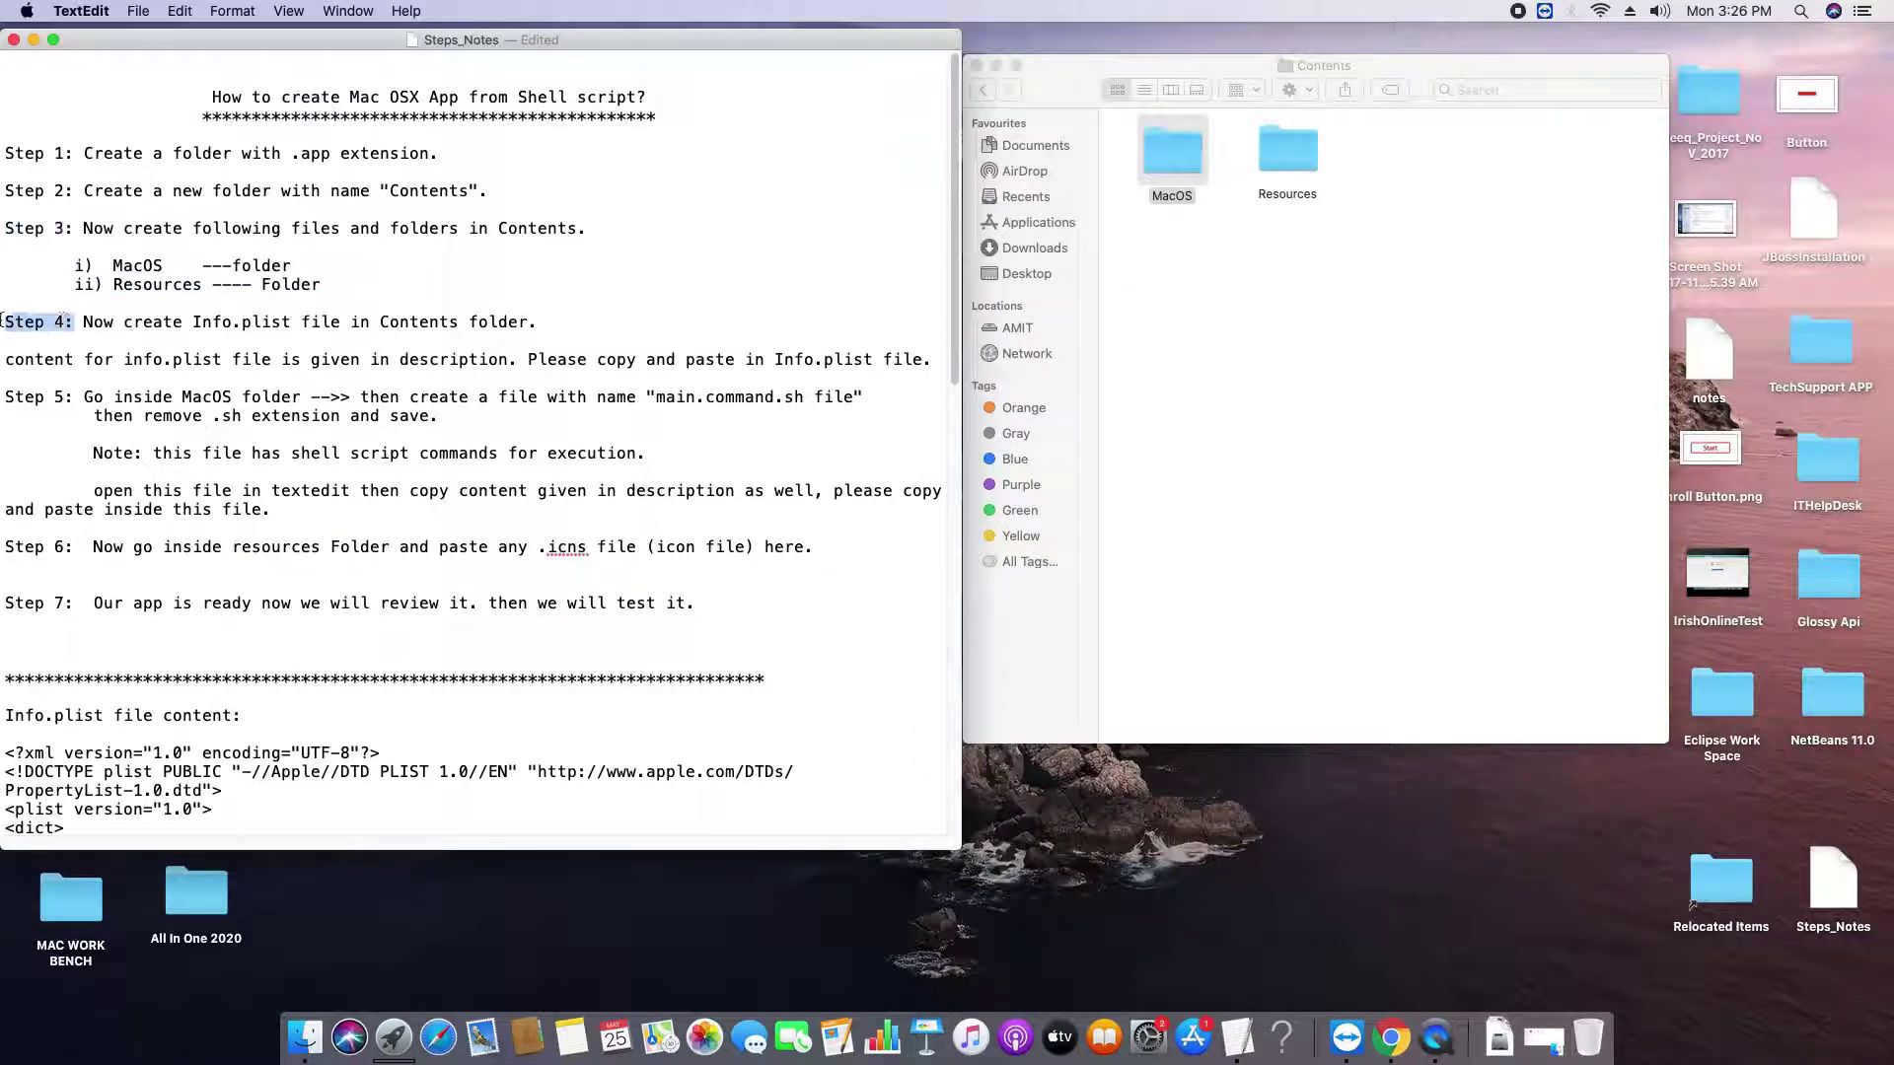
pyautogui.moveTo(192, 321); pyautogui.dragTo(291, 321)
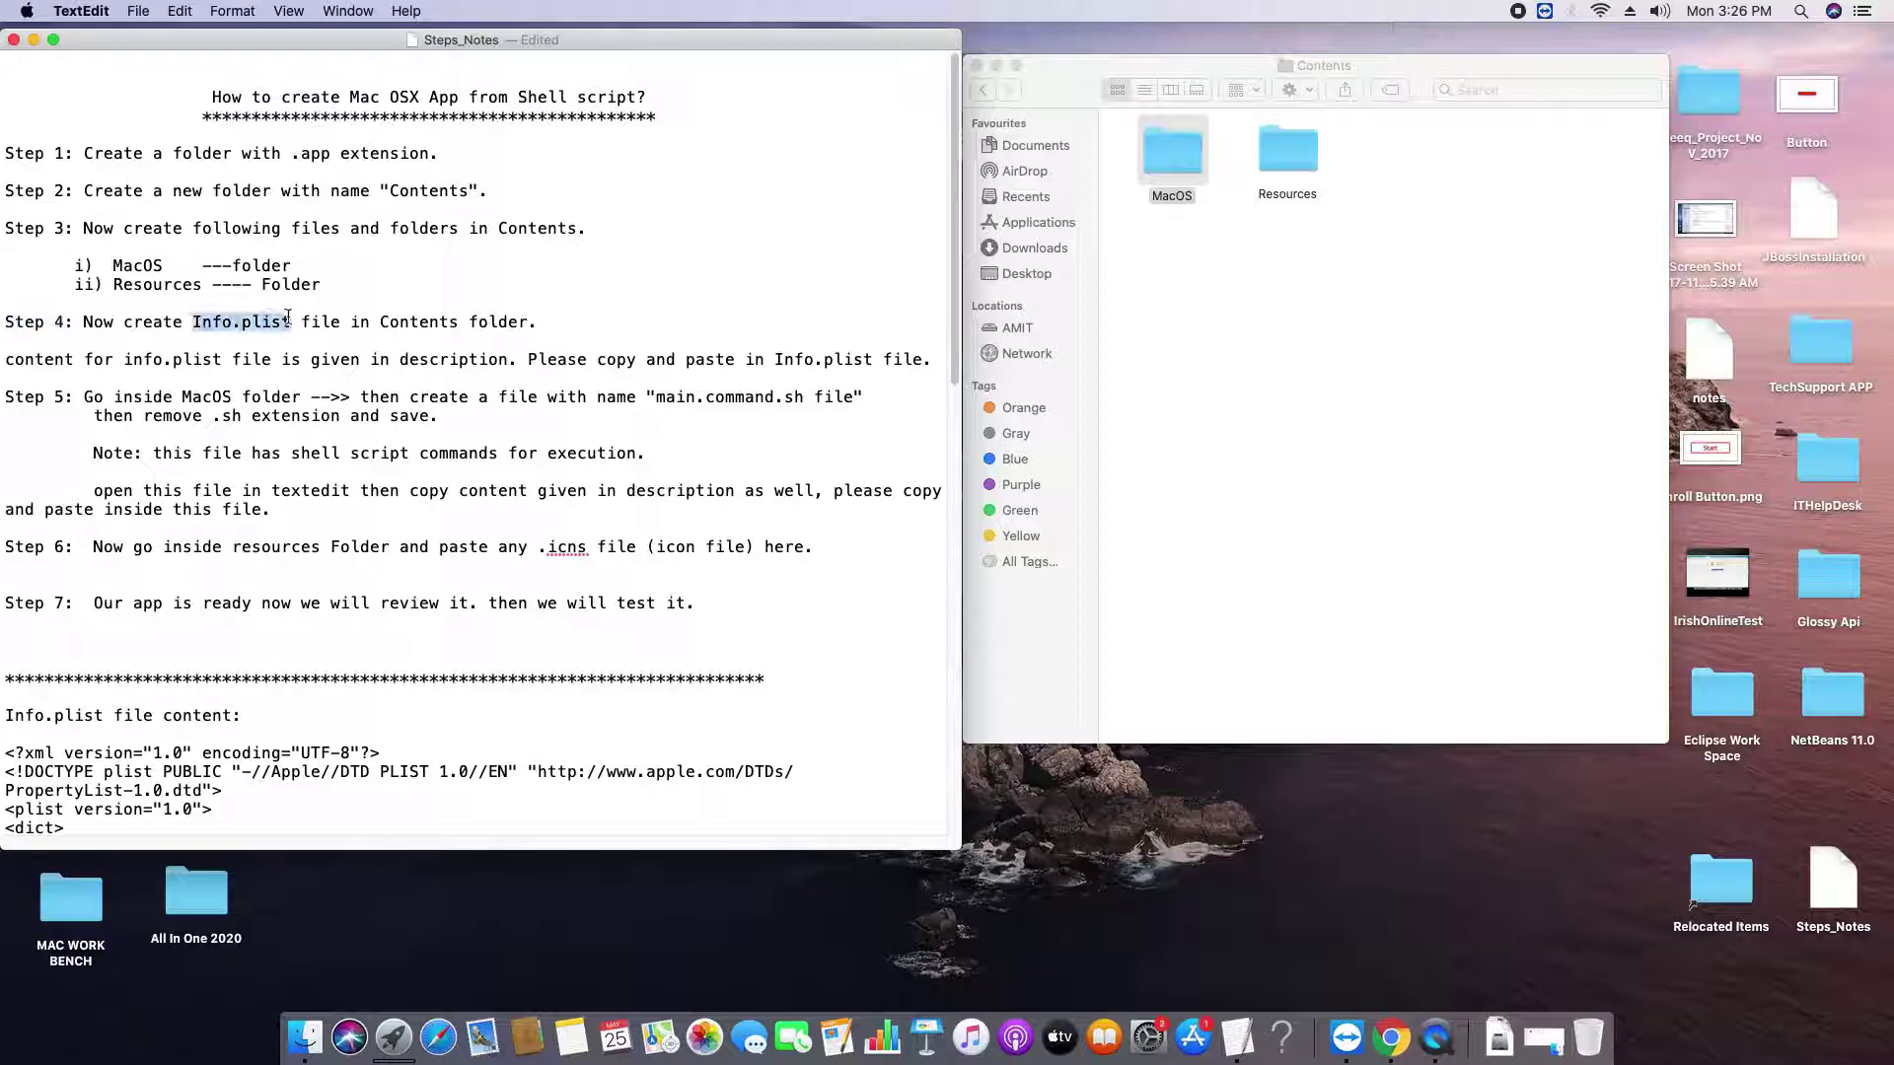
pyautogui.click(1433, 249)
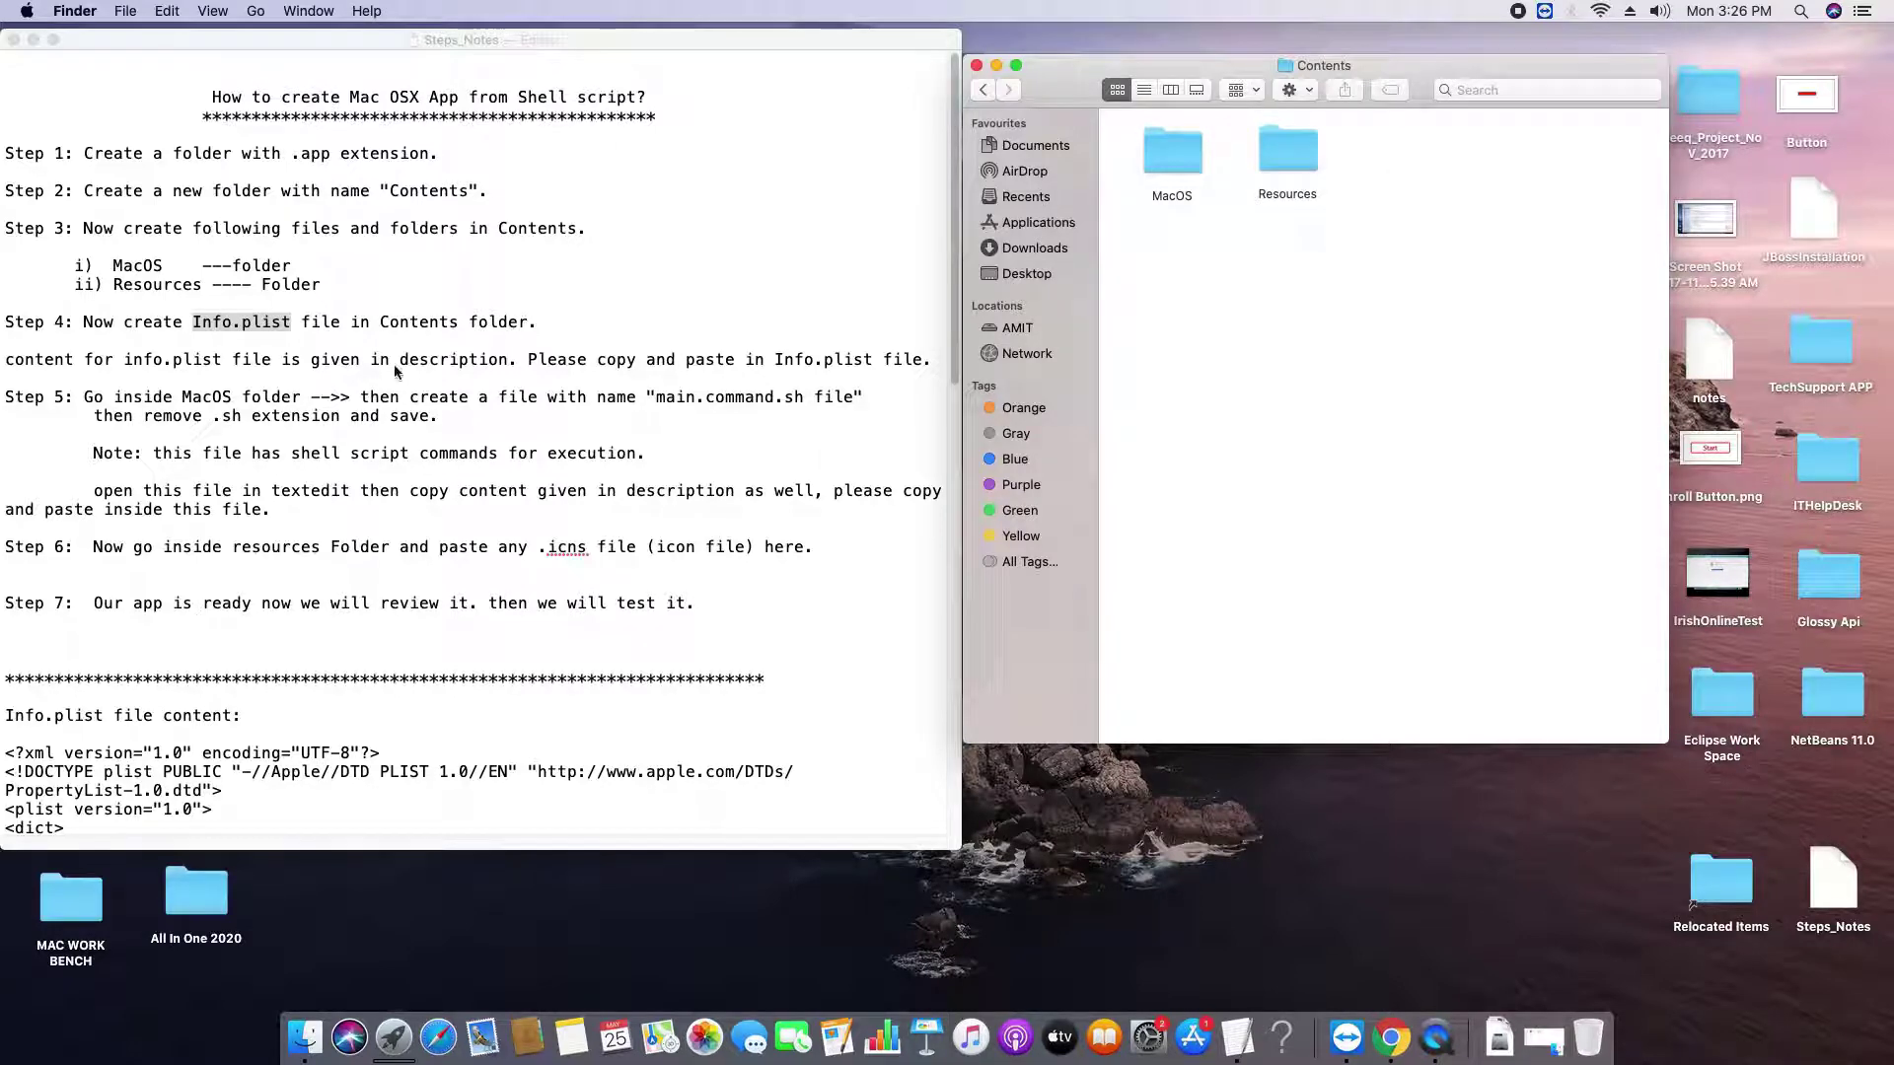
pyautogui.click(167, 359)
pyautogui.moveTo(6, 359); pyautogui.dragTo(227, 361)
pyautogui.click(285, 367)
pyautogui.moveTo(375, 359); pyautogui.dragTo(925, 355)
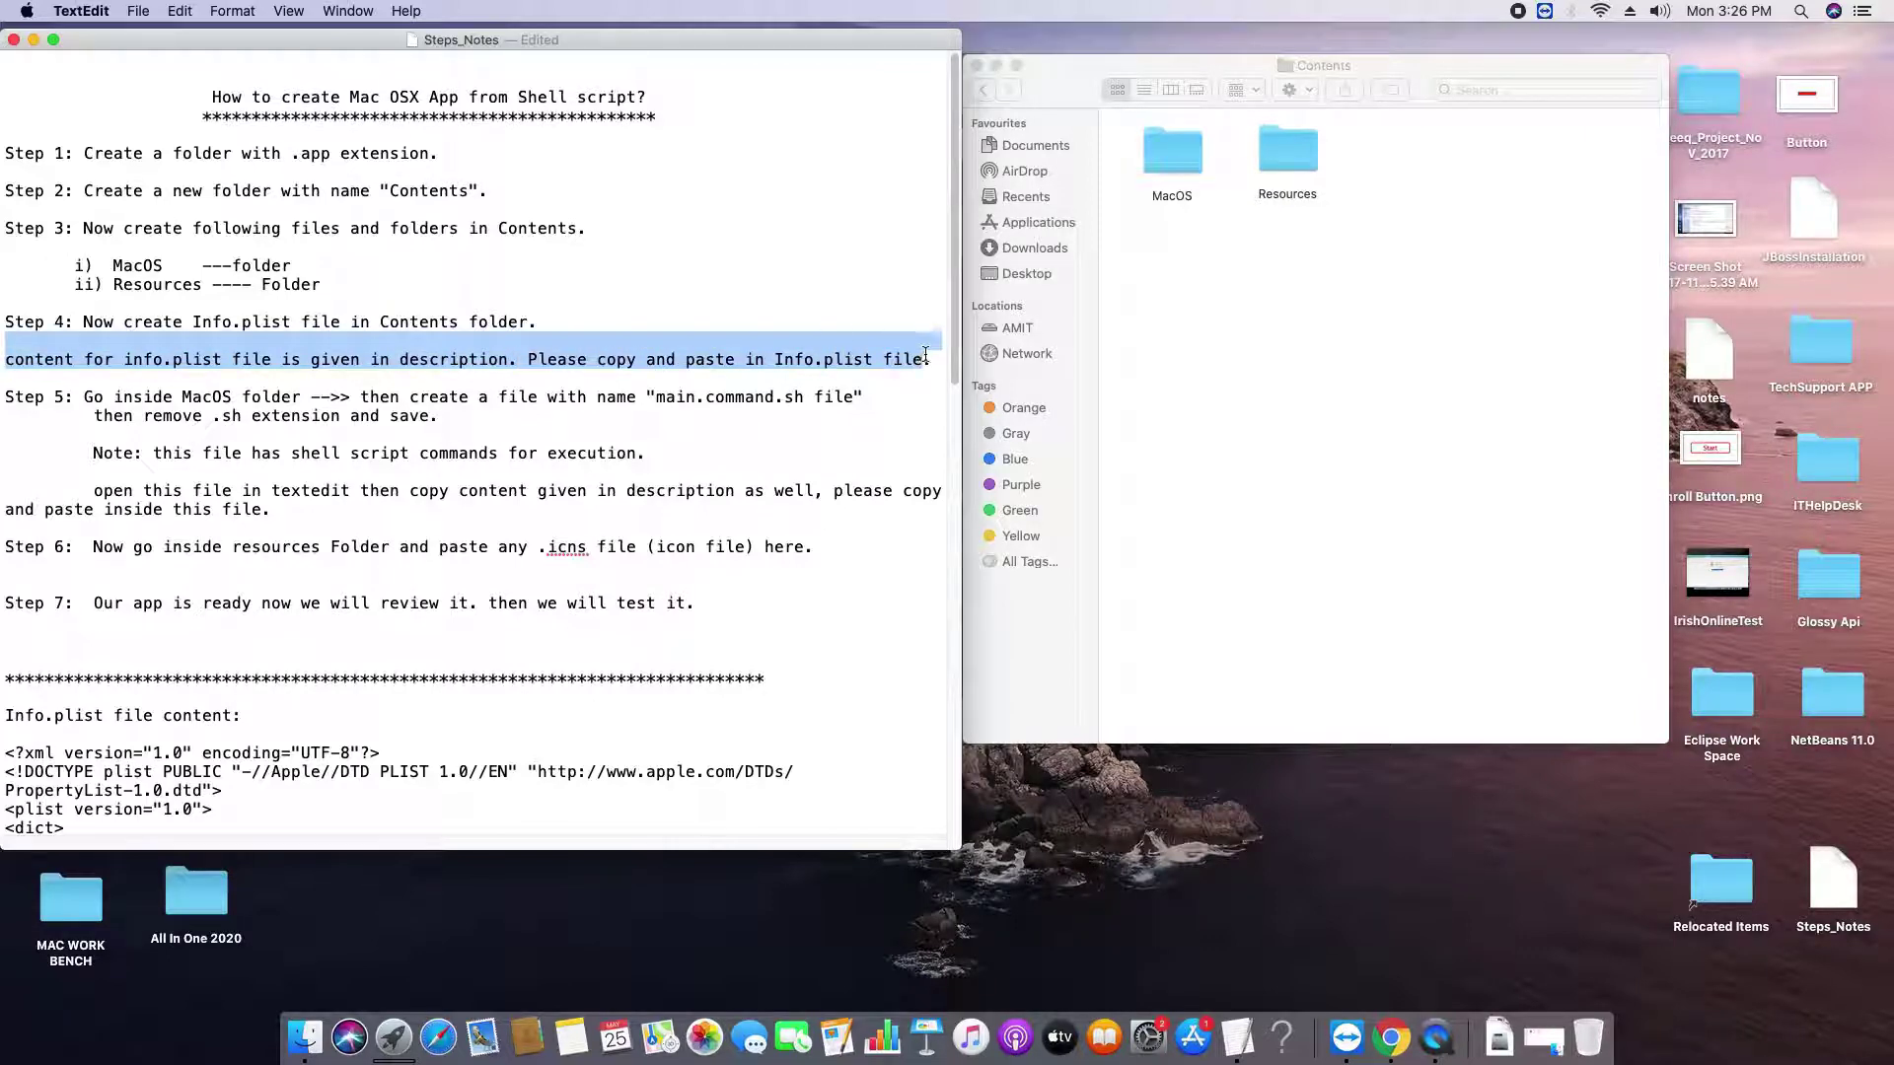
pyautogui.click(1198, 322)
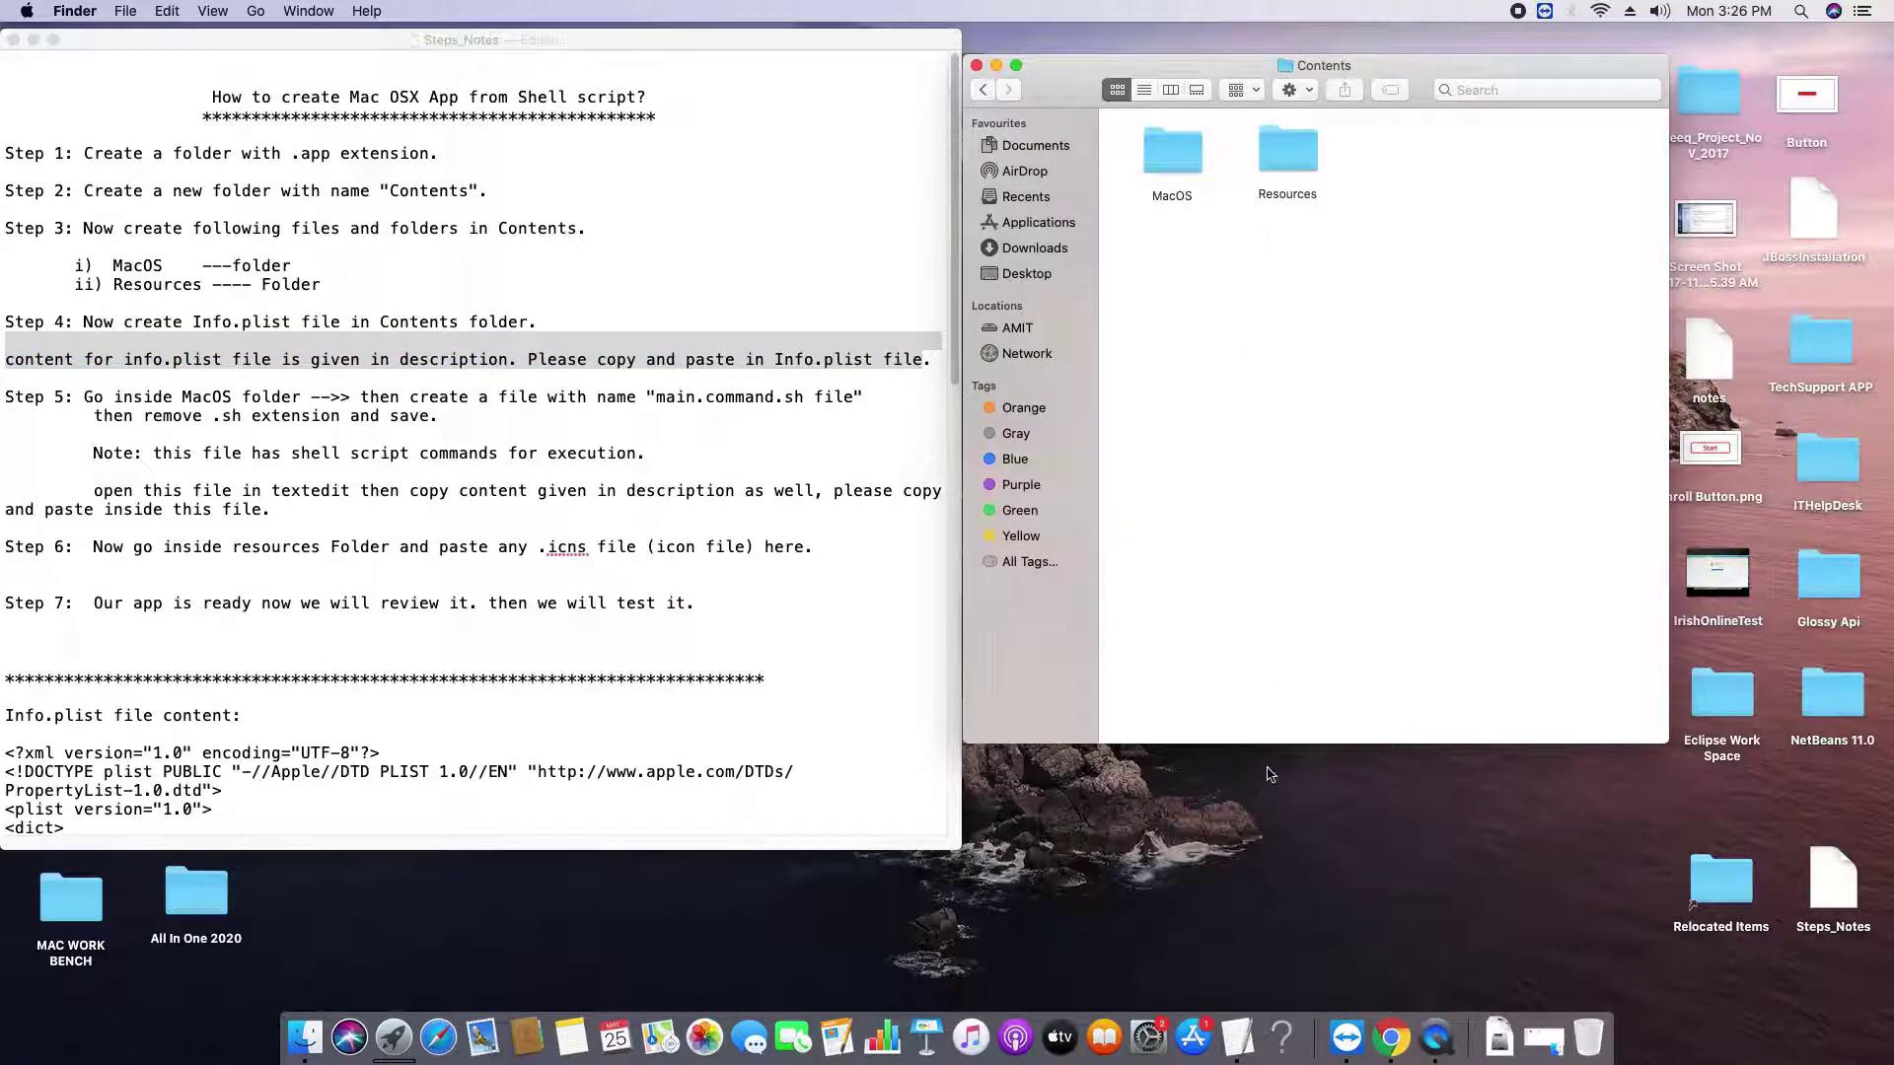
# - Create a new blank TextEdit document and move its window clear of the notes
pyautogui.rightClick(1243, 1027)
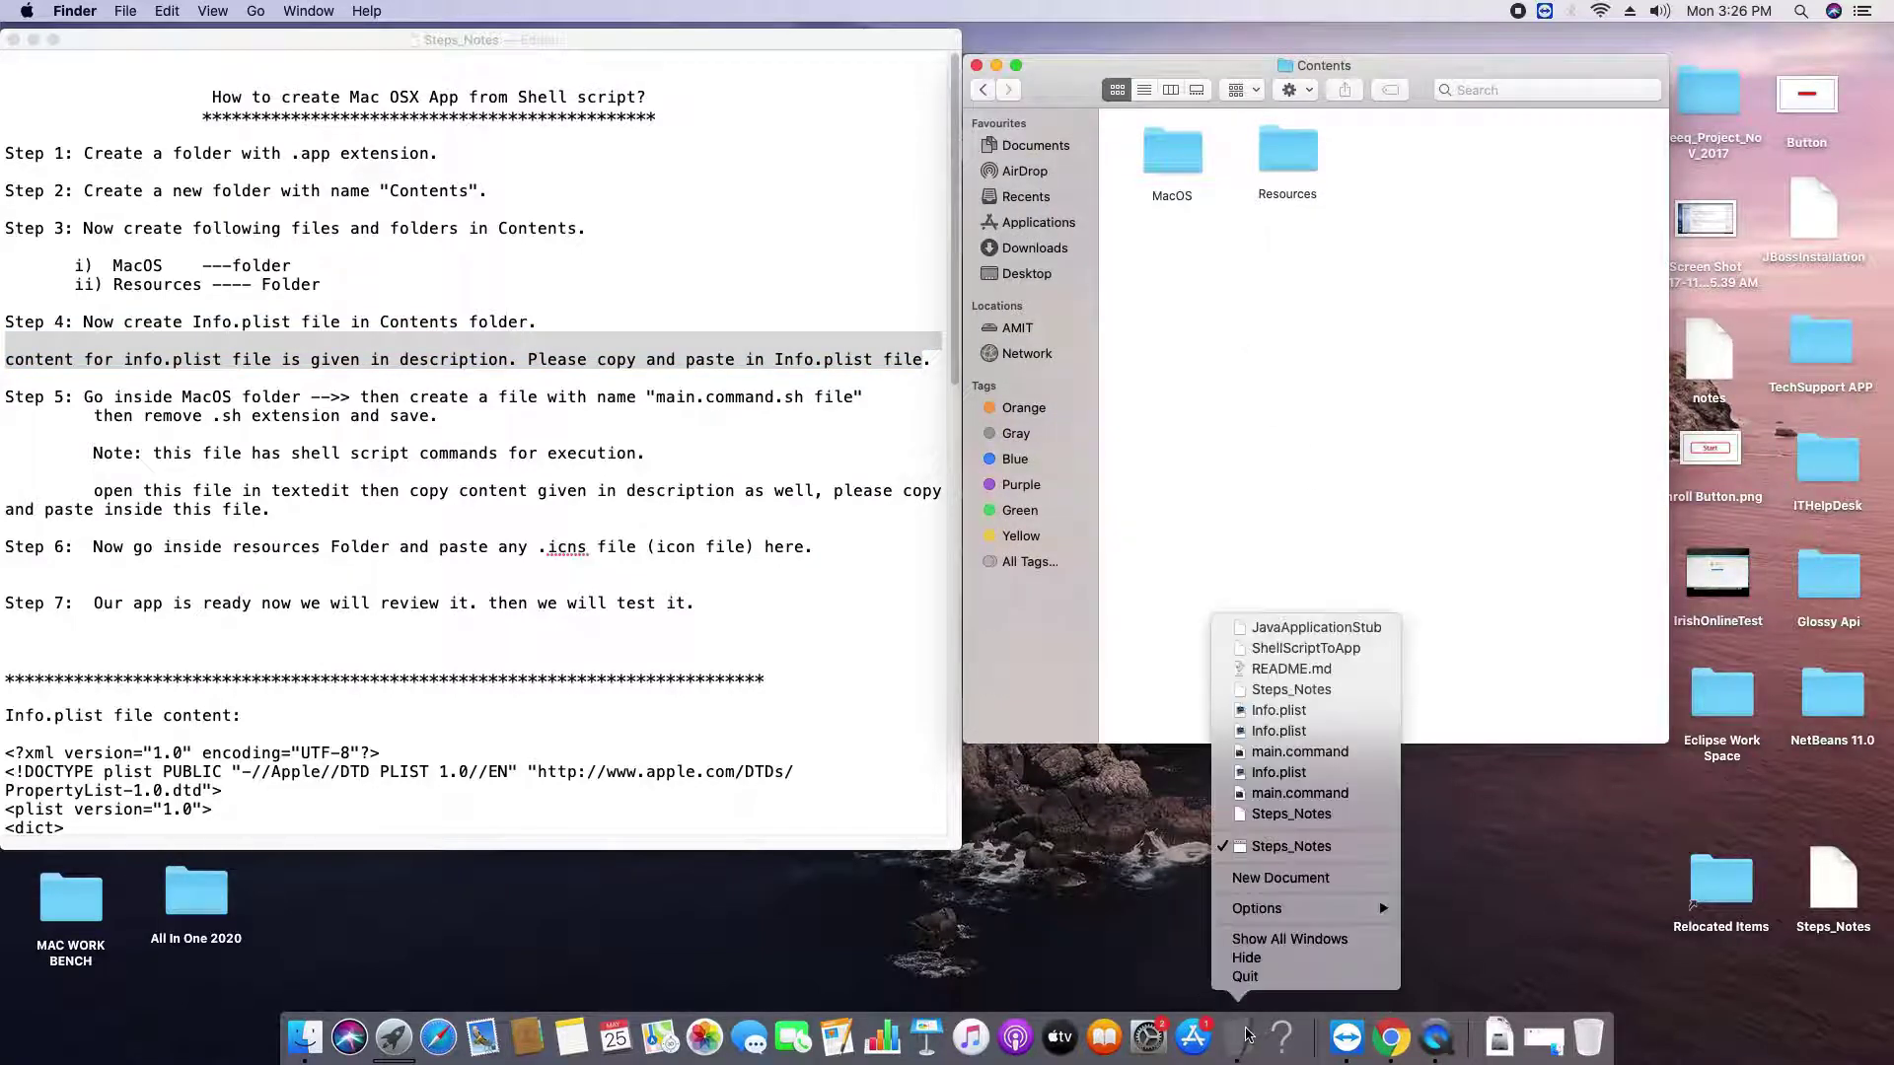
pyautogui.click(1329, 886)
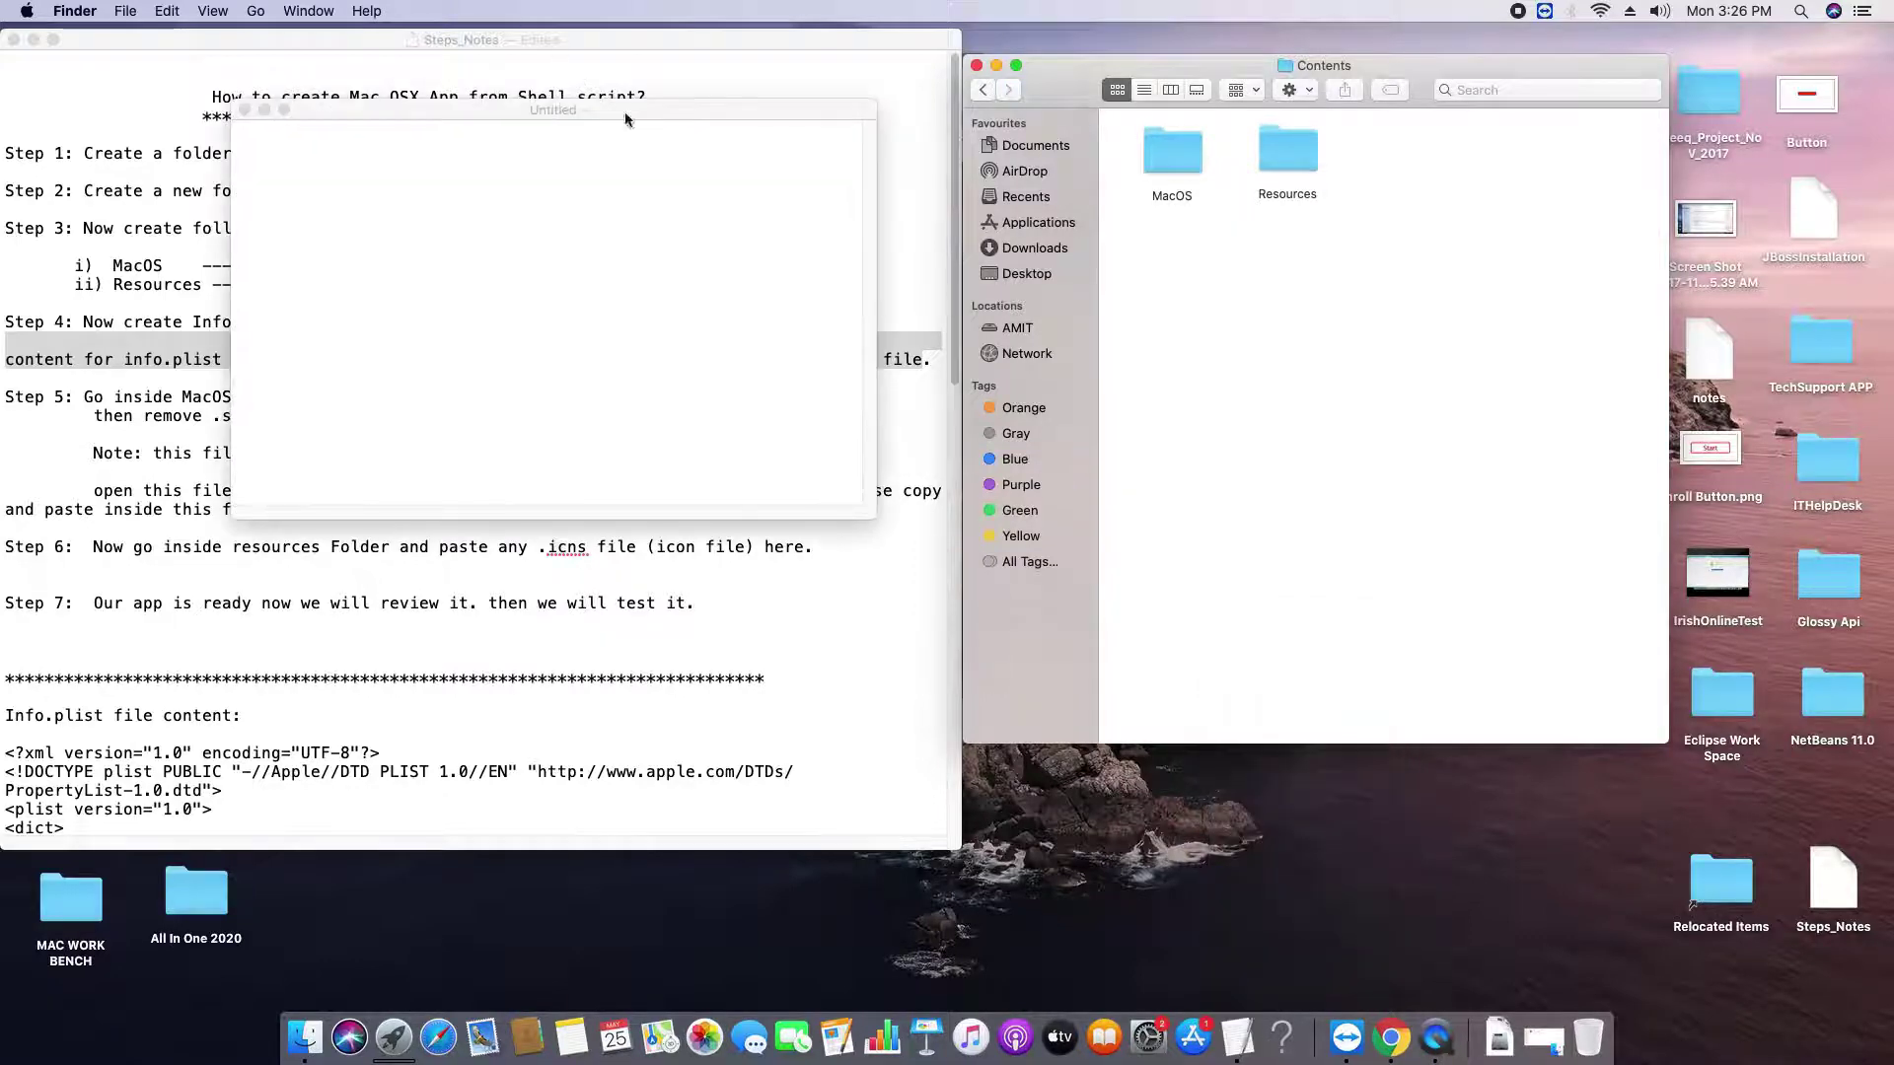
pyautogui.moveTo(659, 122); pyautogui.dragTo(1275, 257)
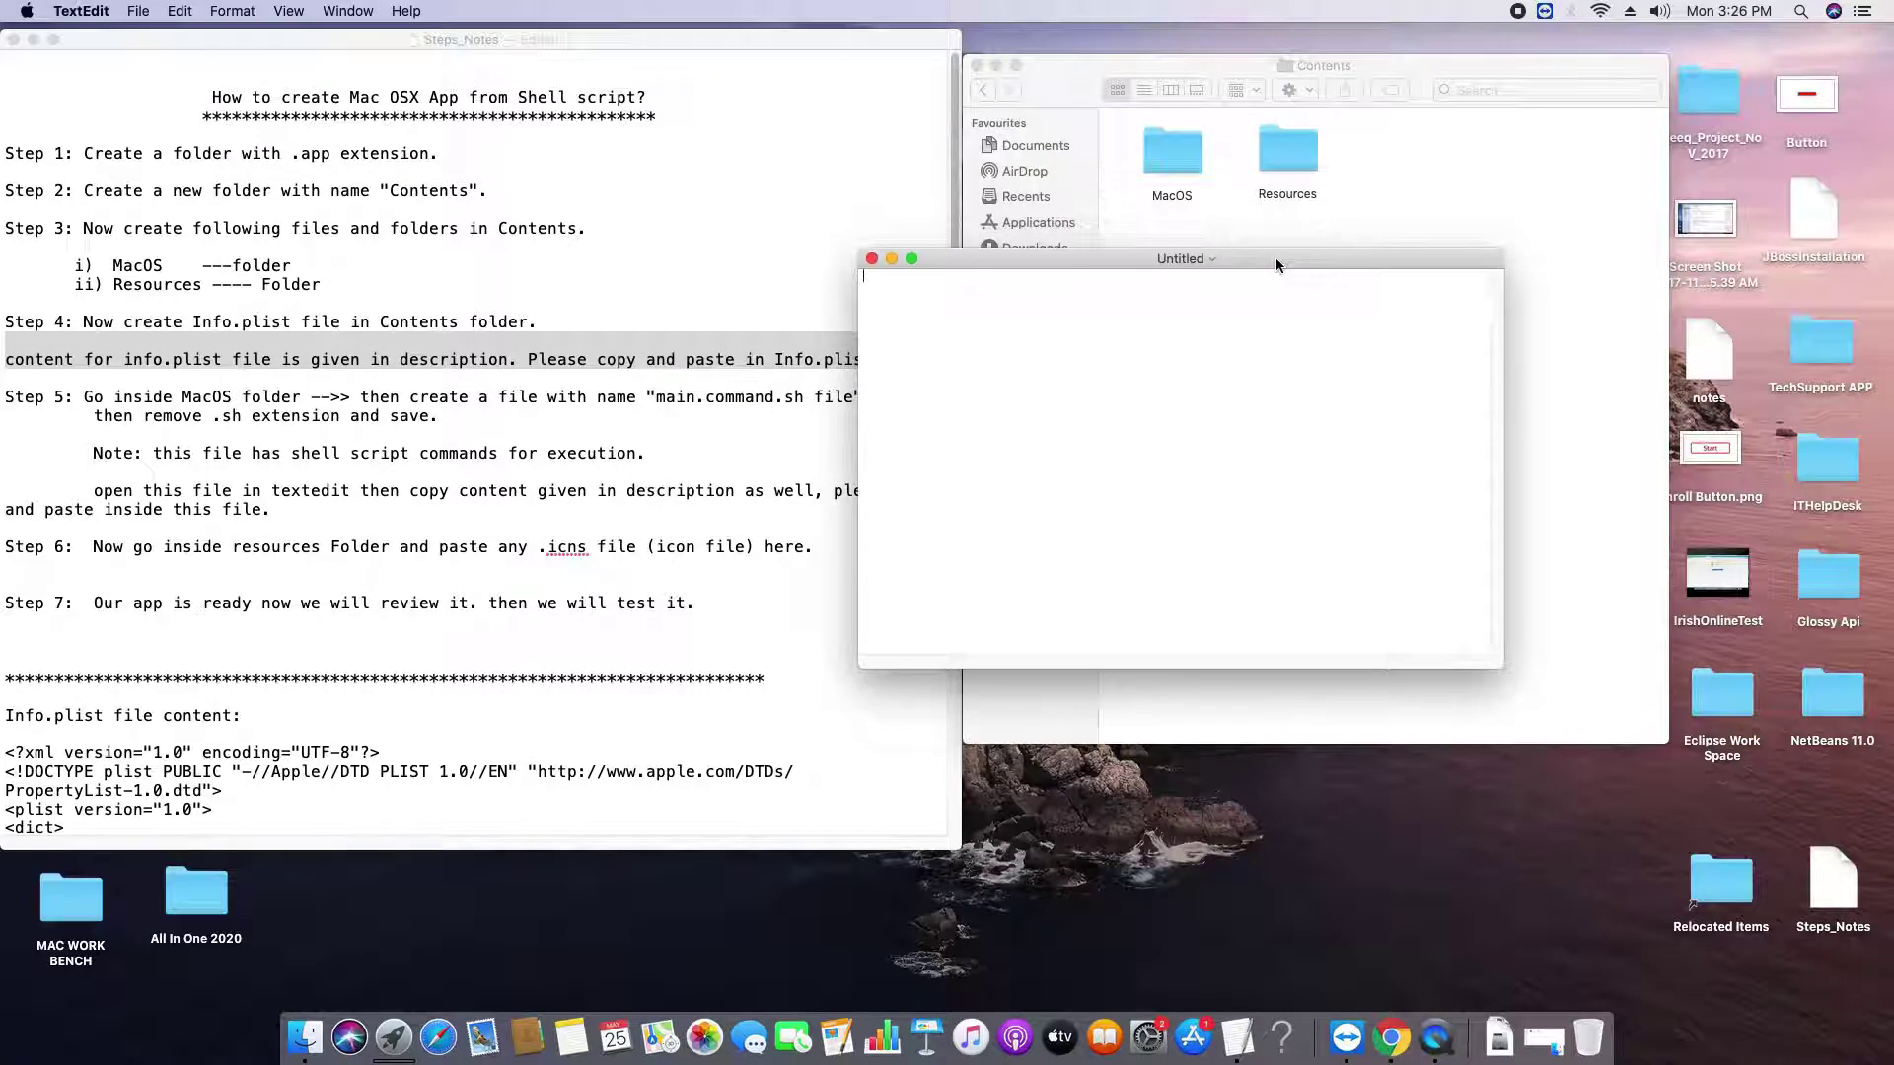
# - Copy the whole Info.plist XML from the notes, from the xml header to </plist>, and paste it into the blank document
pyautogui.click(283, 614)
pyautogui.scroll(-10, 297, 562)
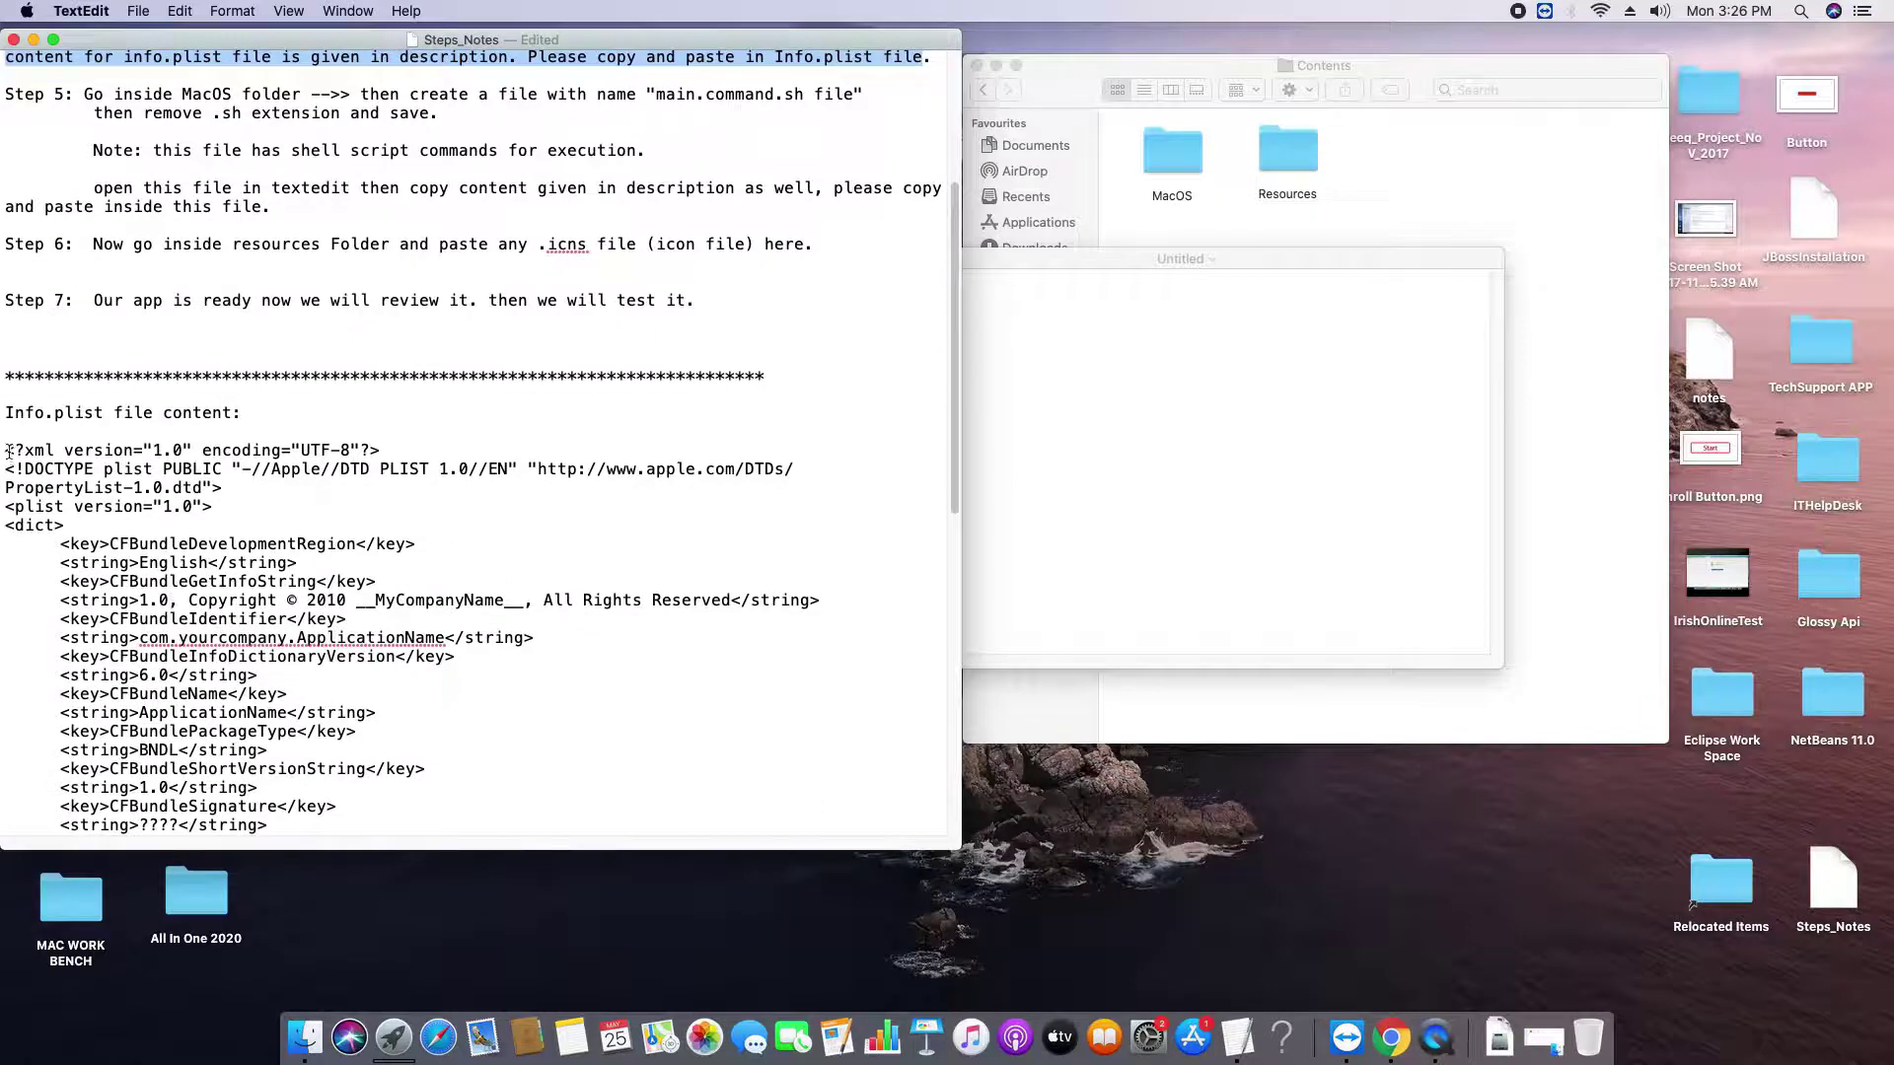
pyautogui.moveTo(8, 451); pyautogui.dragTo(194, 658)
pyautogui.scroll(-12, 202, 658)
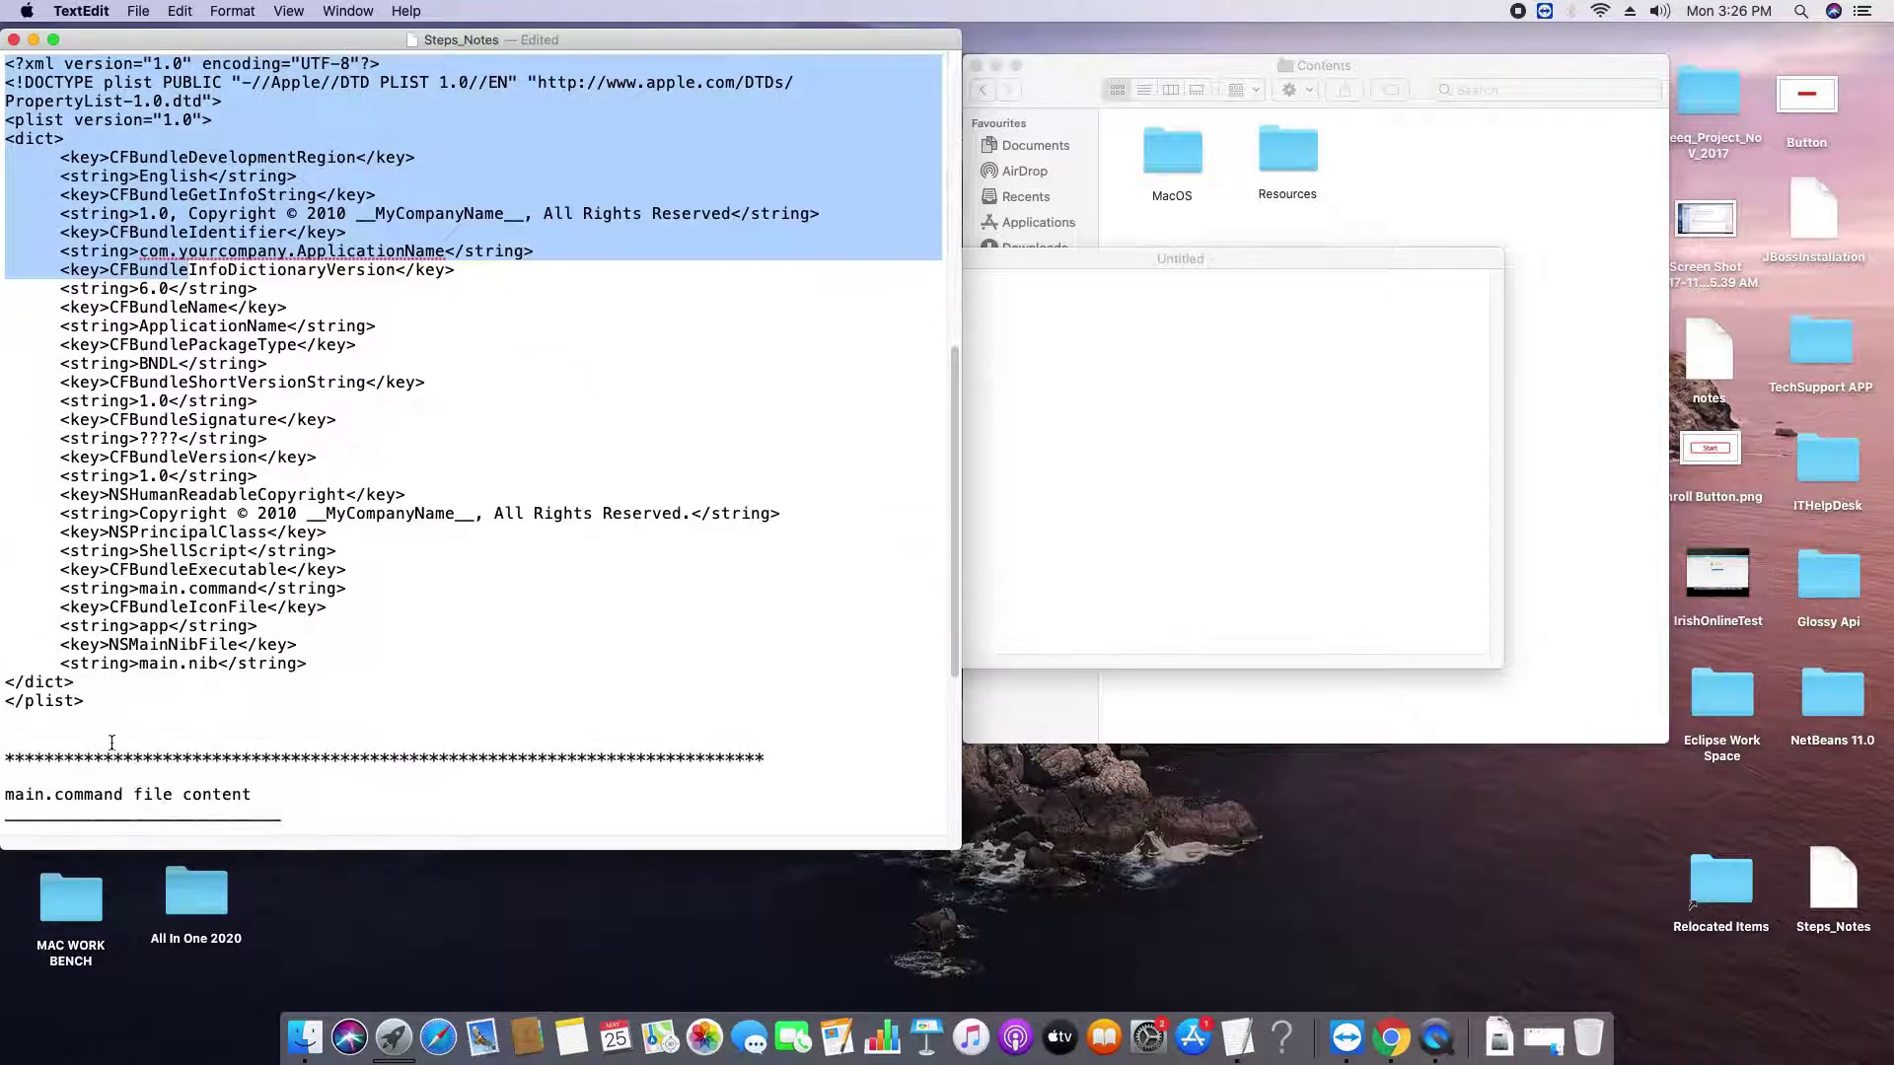
pyautogui.keyDown('shift'); pyautogui.click(96, 713); pyautogui.keyUp('shift')
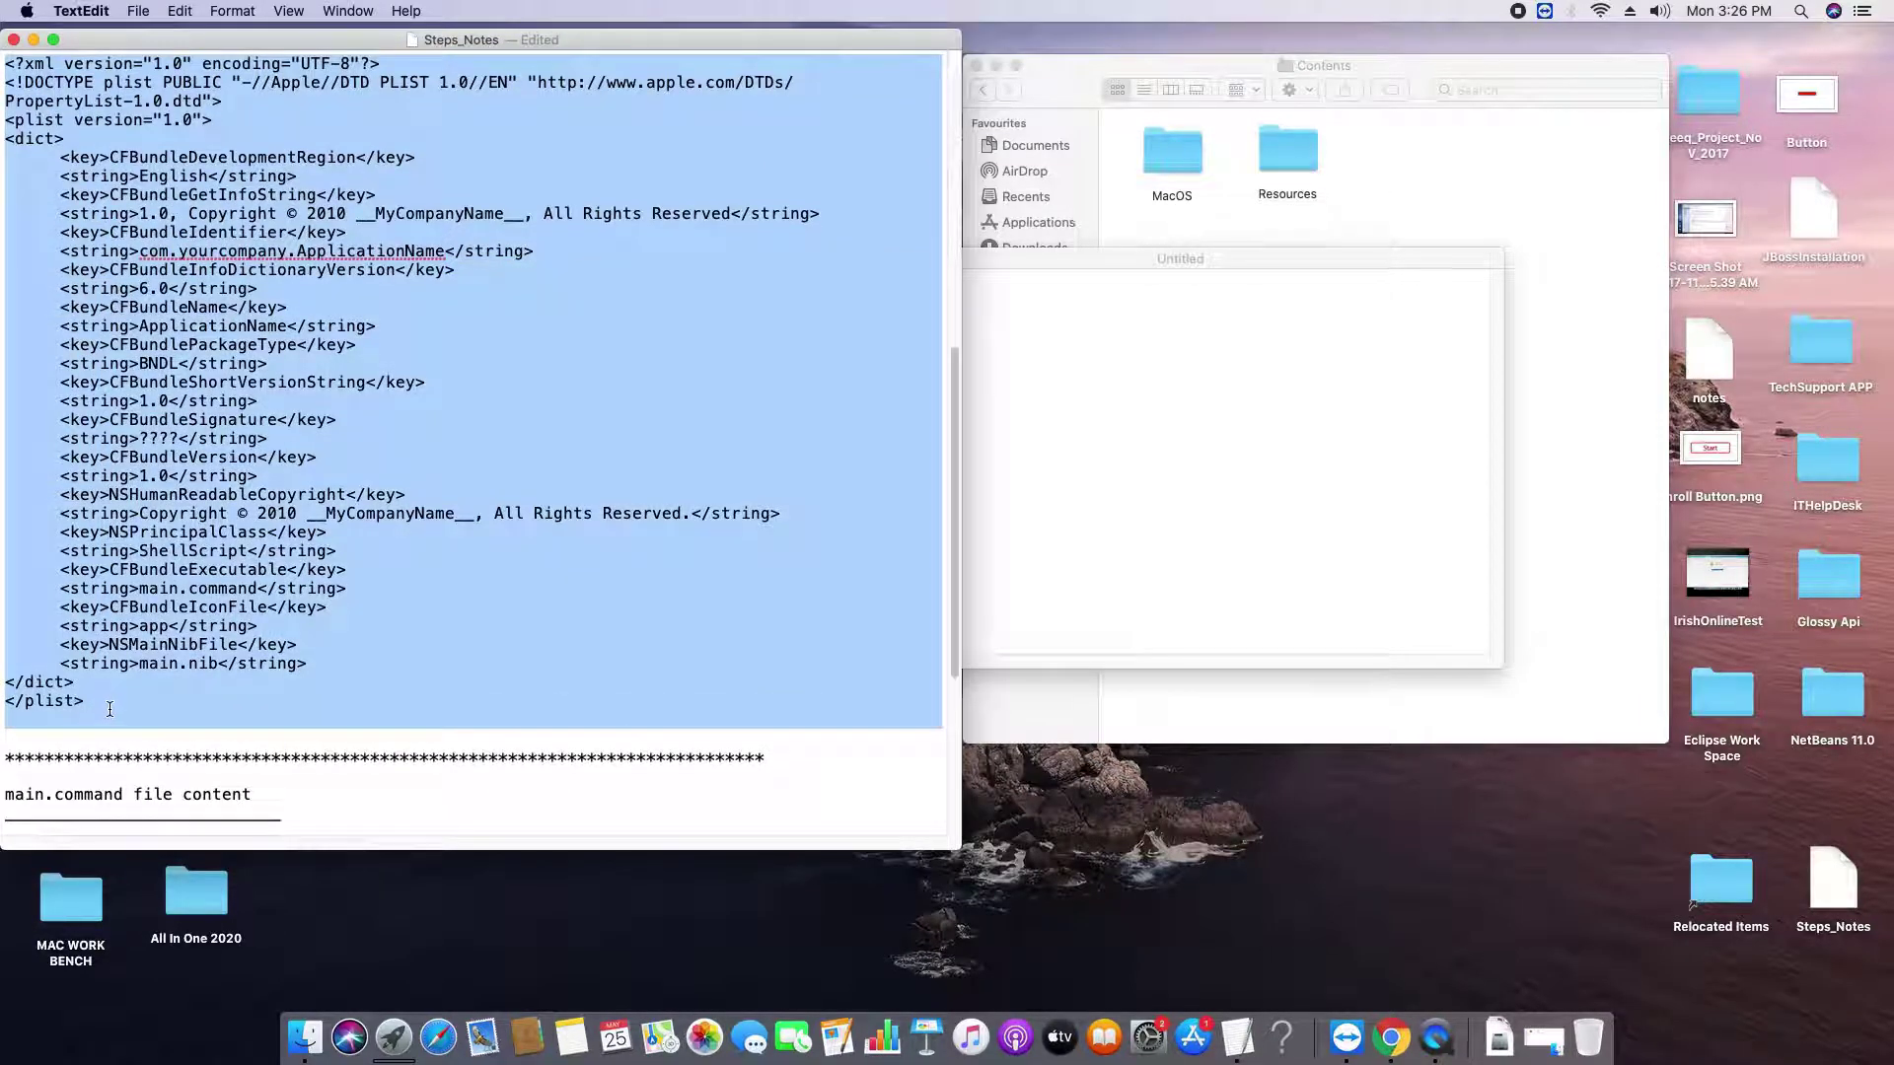
pyautogui.press('super+c')
pyautogui.click(1103, 373)
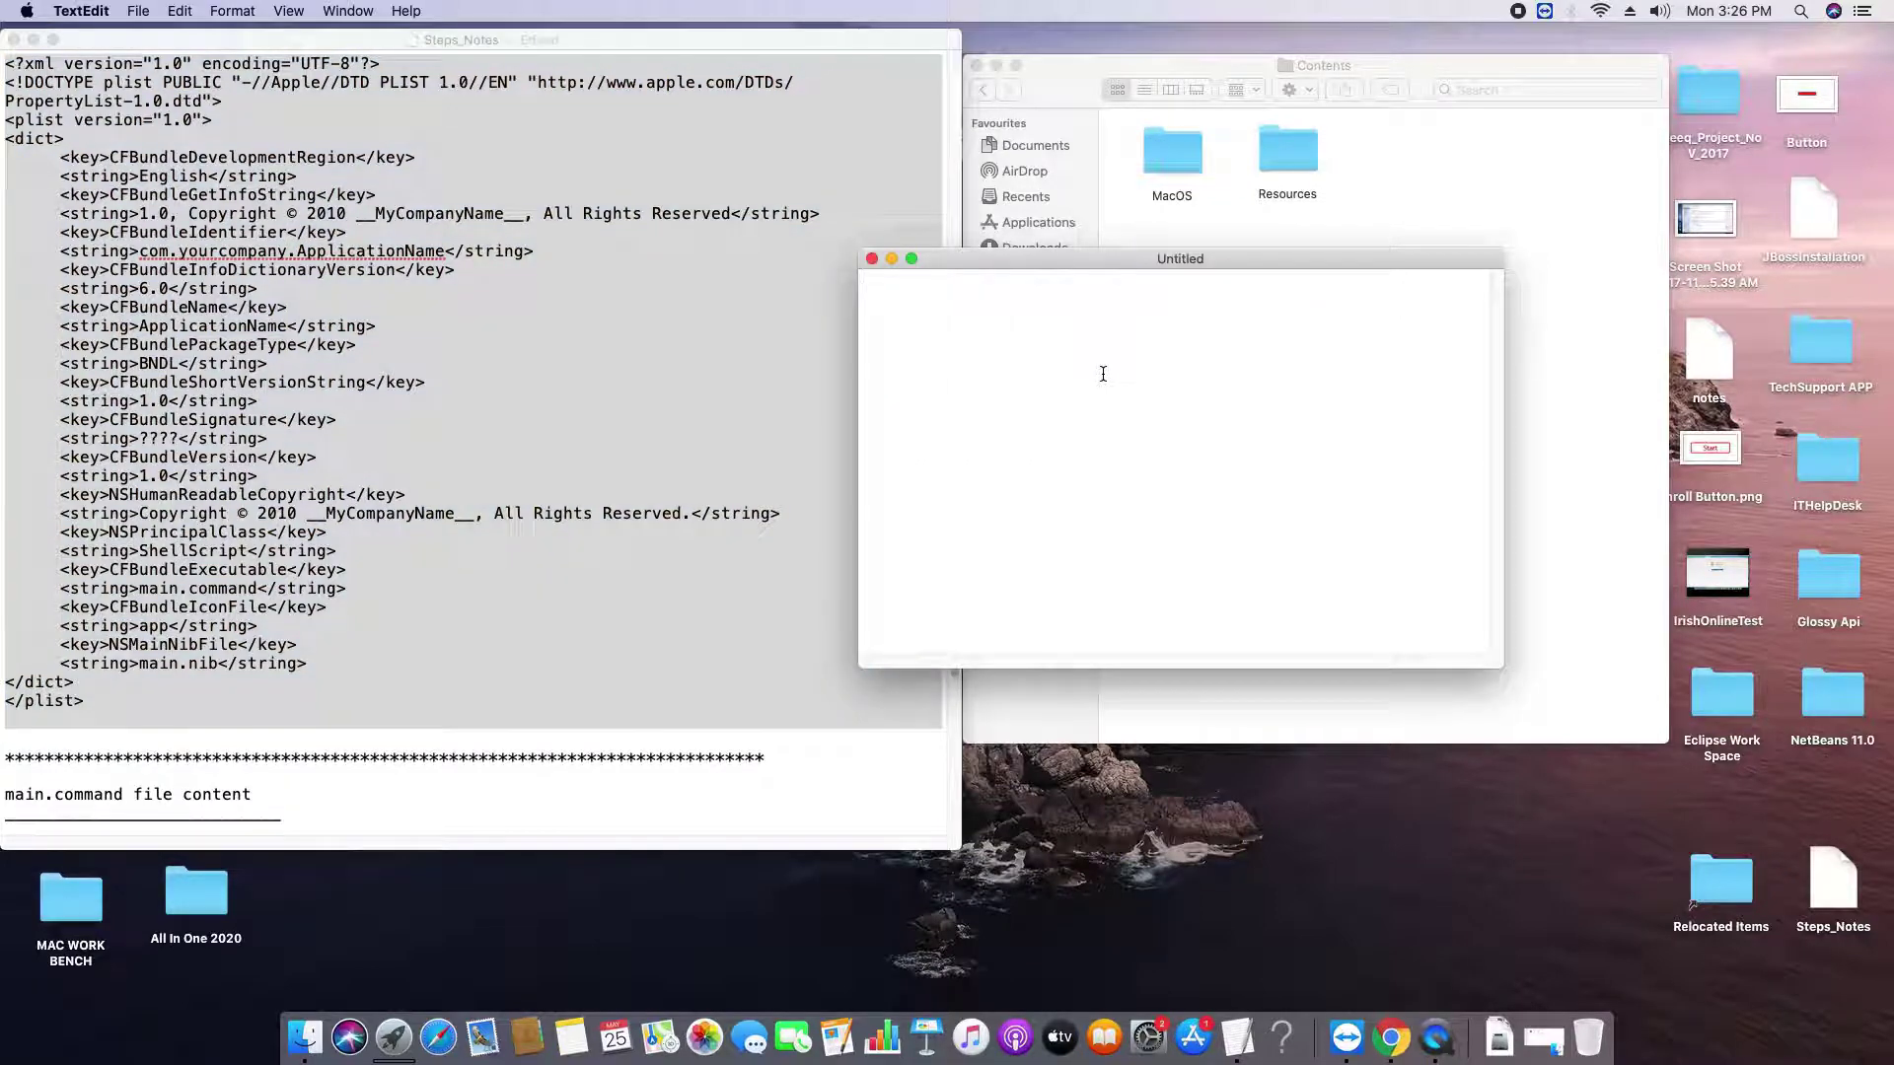
pyautogui.press('super+v')
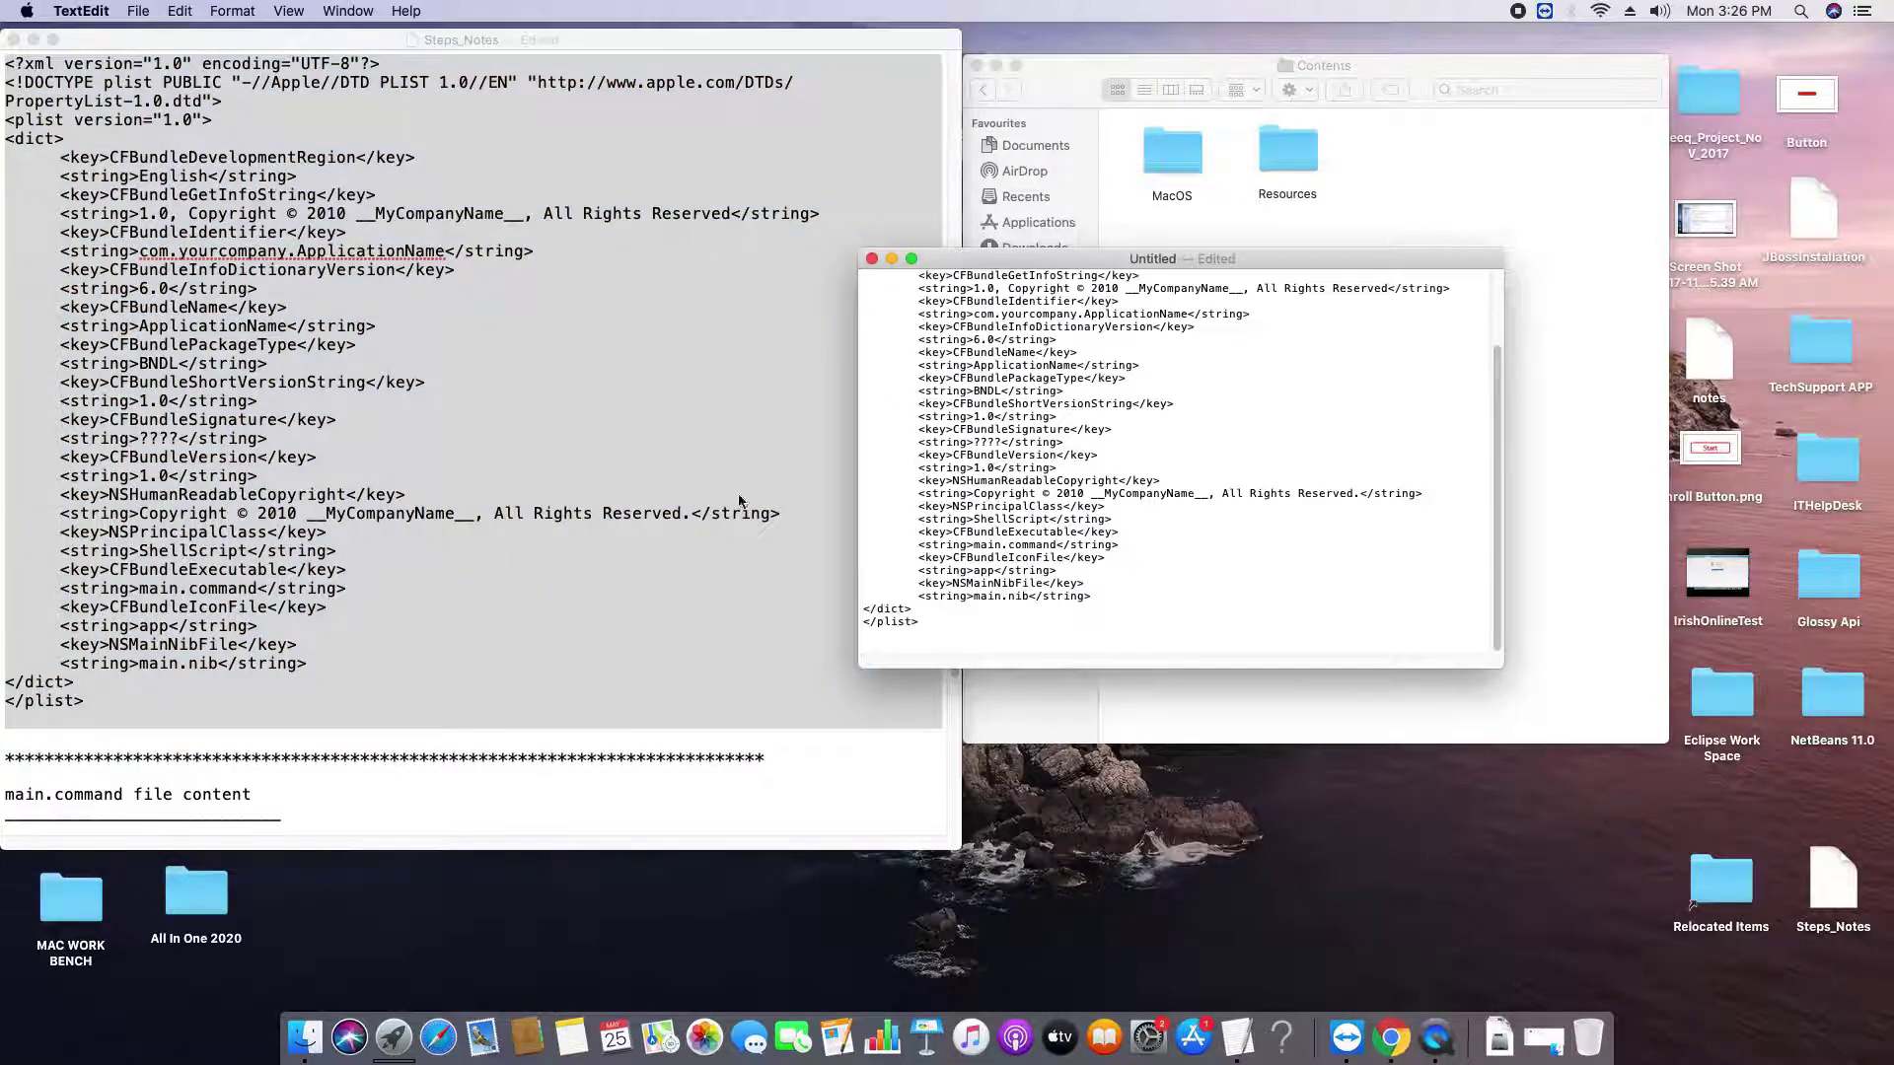
# - Examine the info string, copyright, bundle identifier, application name and package type entries of the Info.plist content in the notes
pyautogui.click(593, 427)
pyautogui.scroll(-1, 621, 439)
pyautogui.scroll(3, 621, 439)
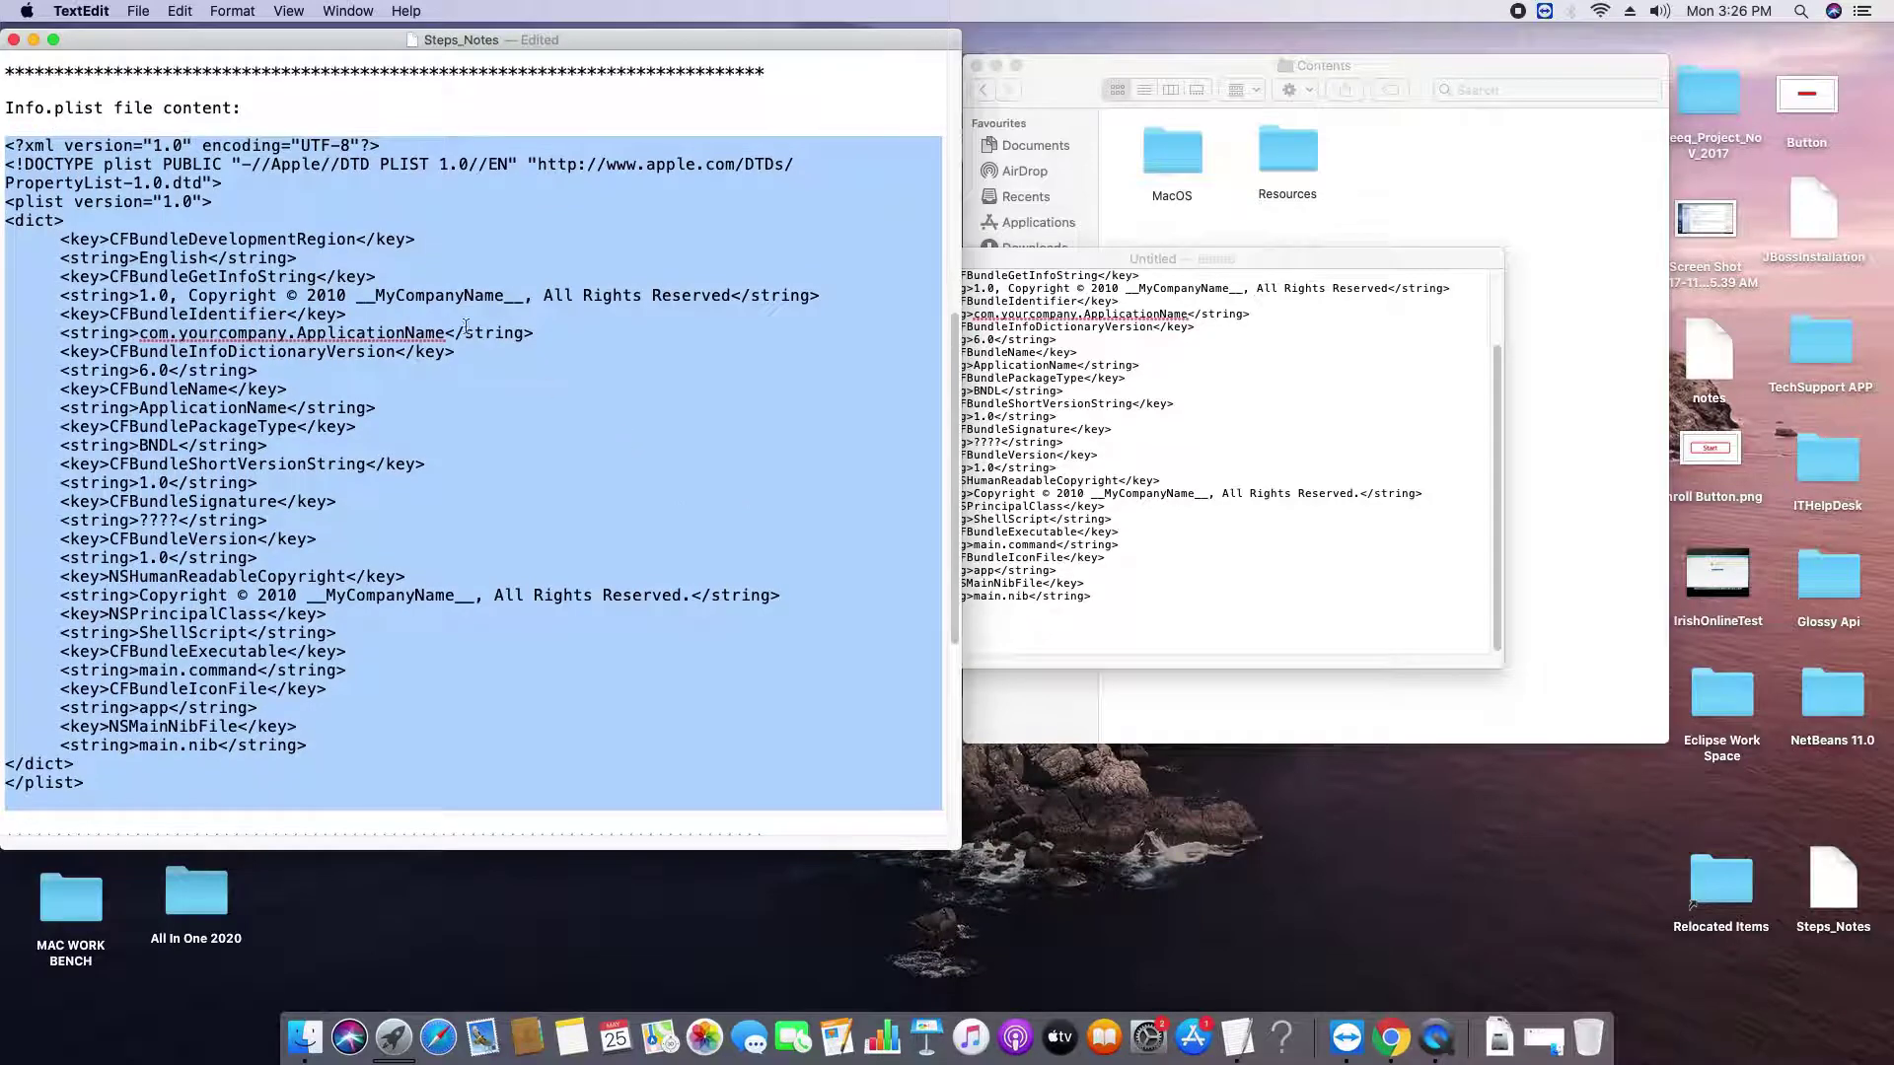
pyautogui.click(261, 275)
pyautogui.doubleClick(232, 276)
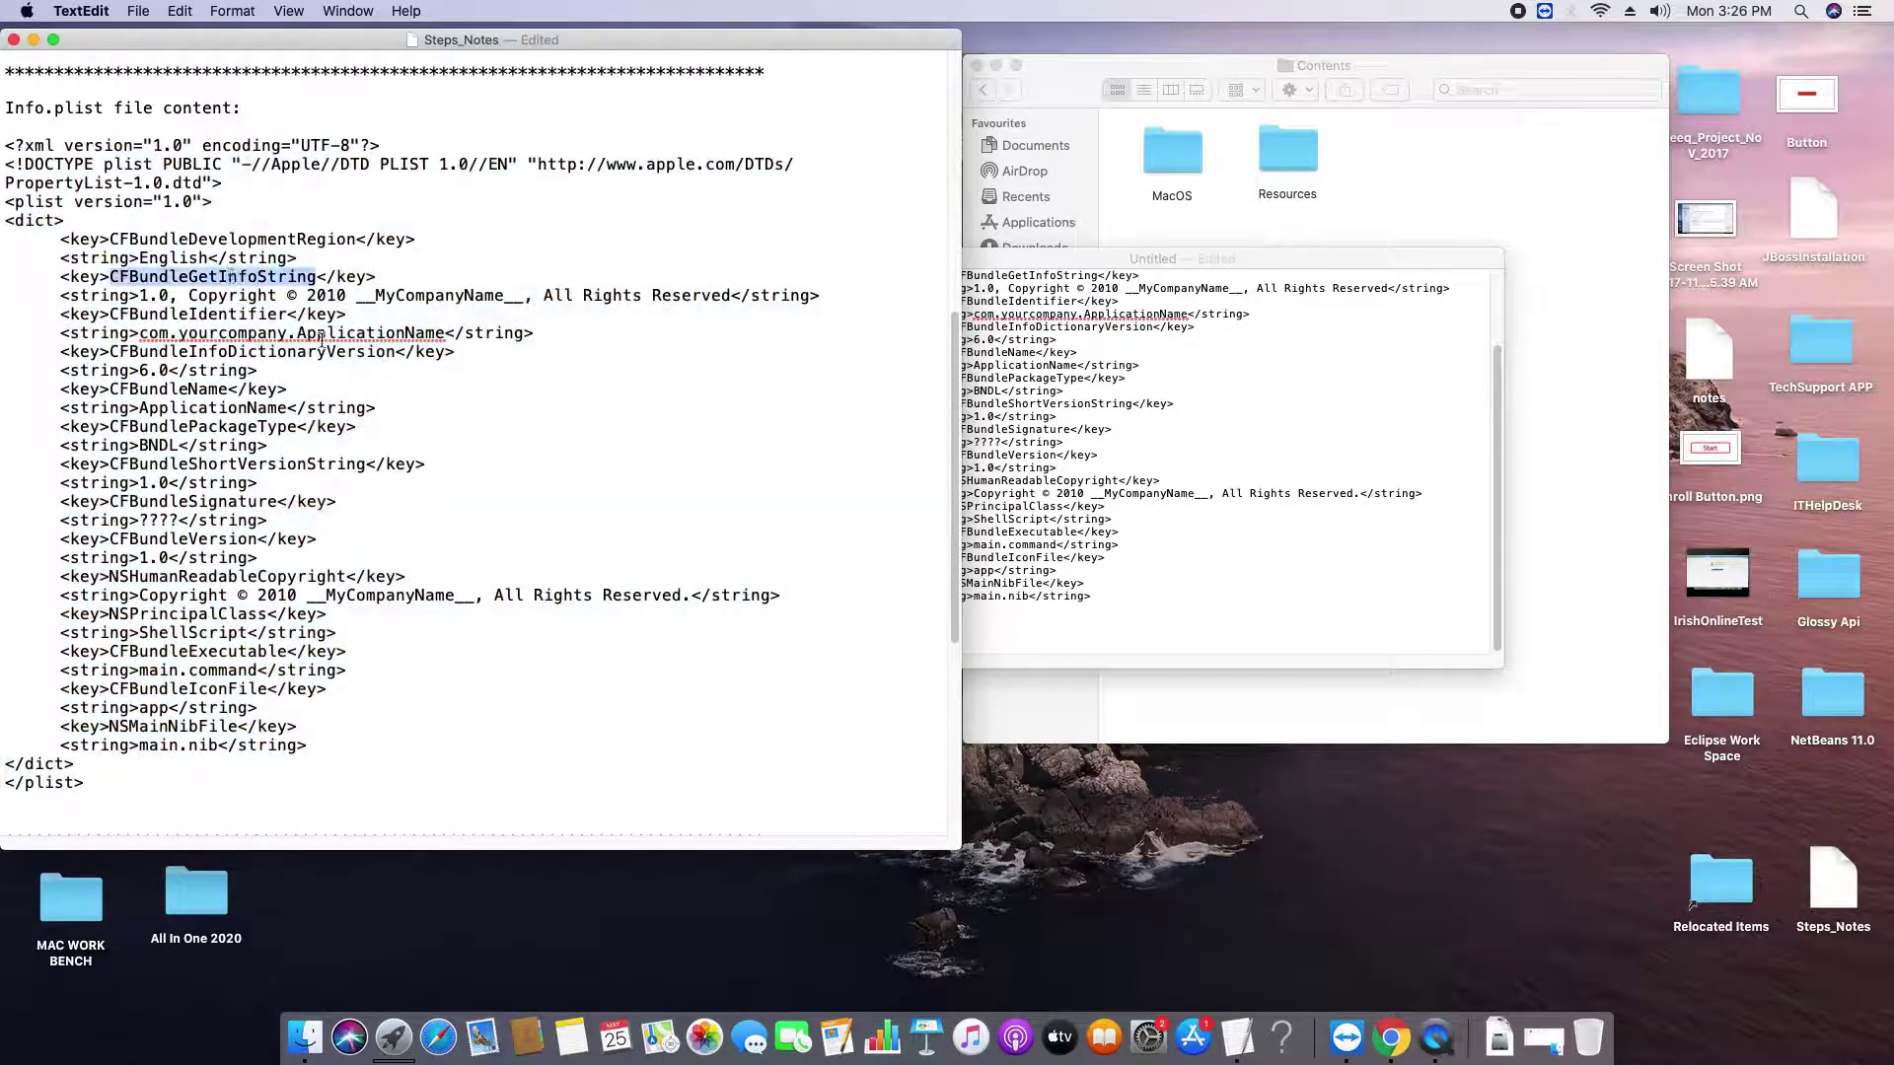
pyautogui.moveTo(143, 296); pyautogui.dragTo(731, 295)
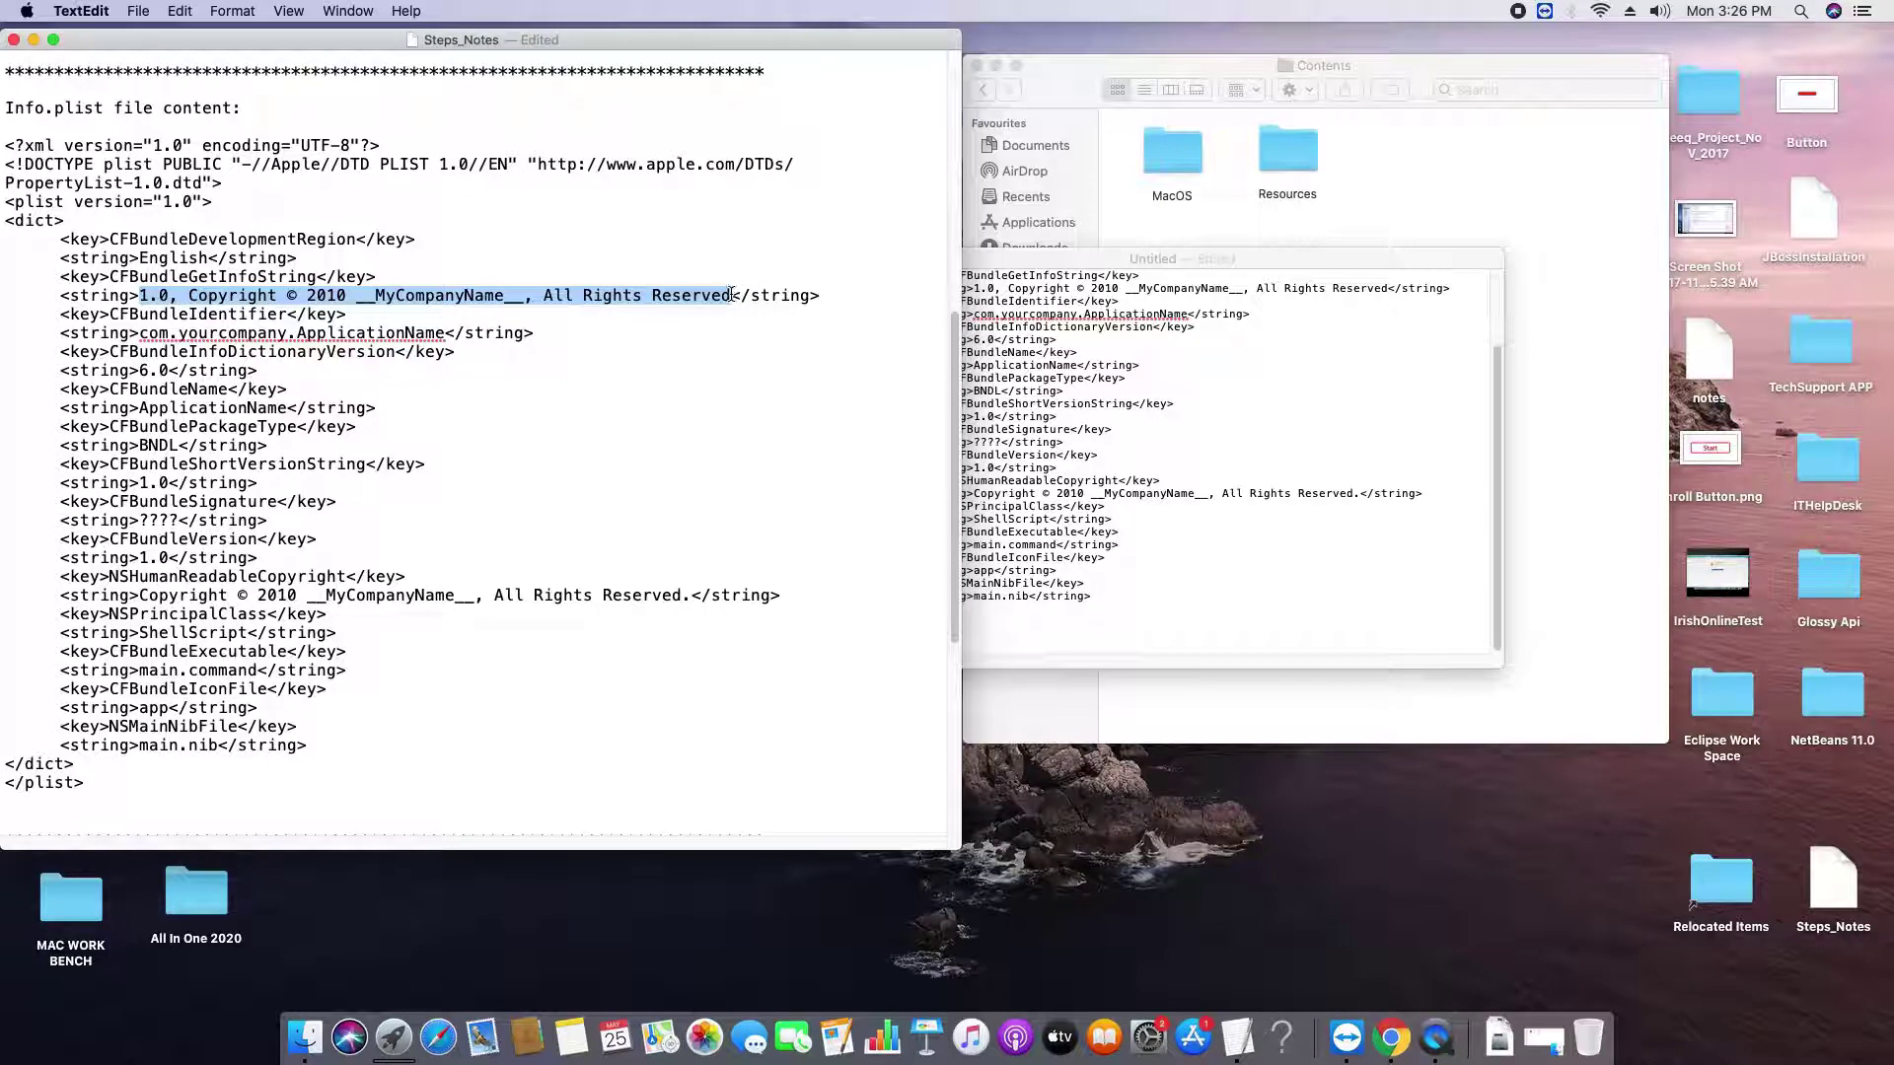
pyautogui.doubleClick(290, 576)
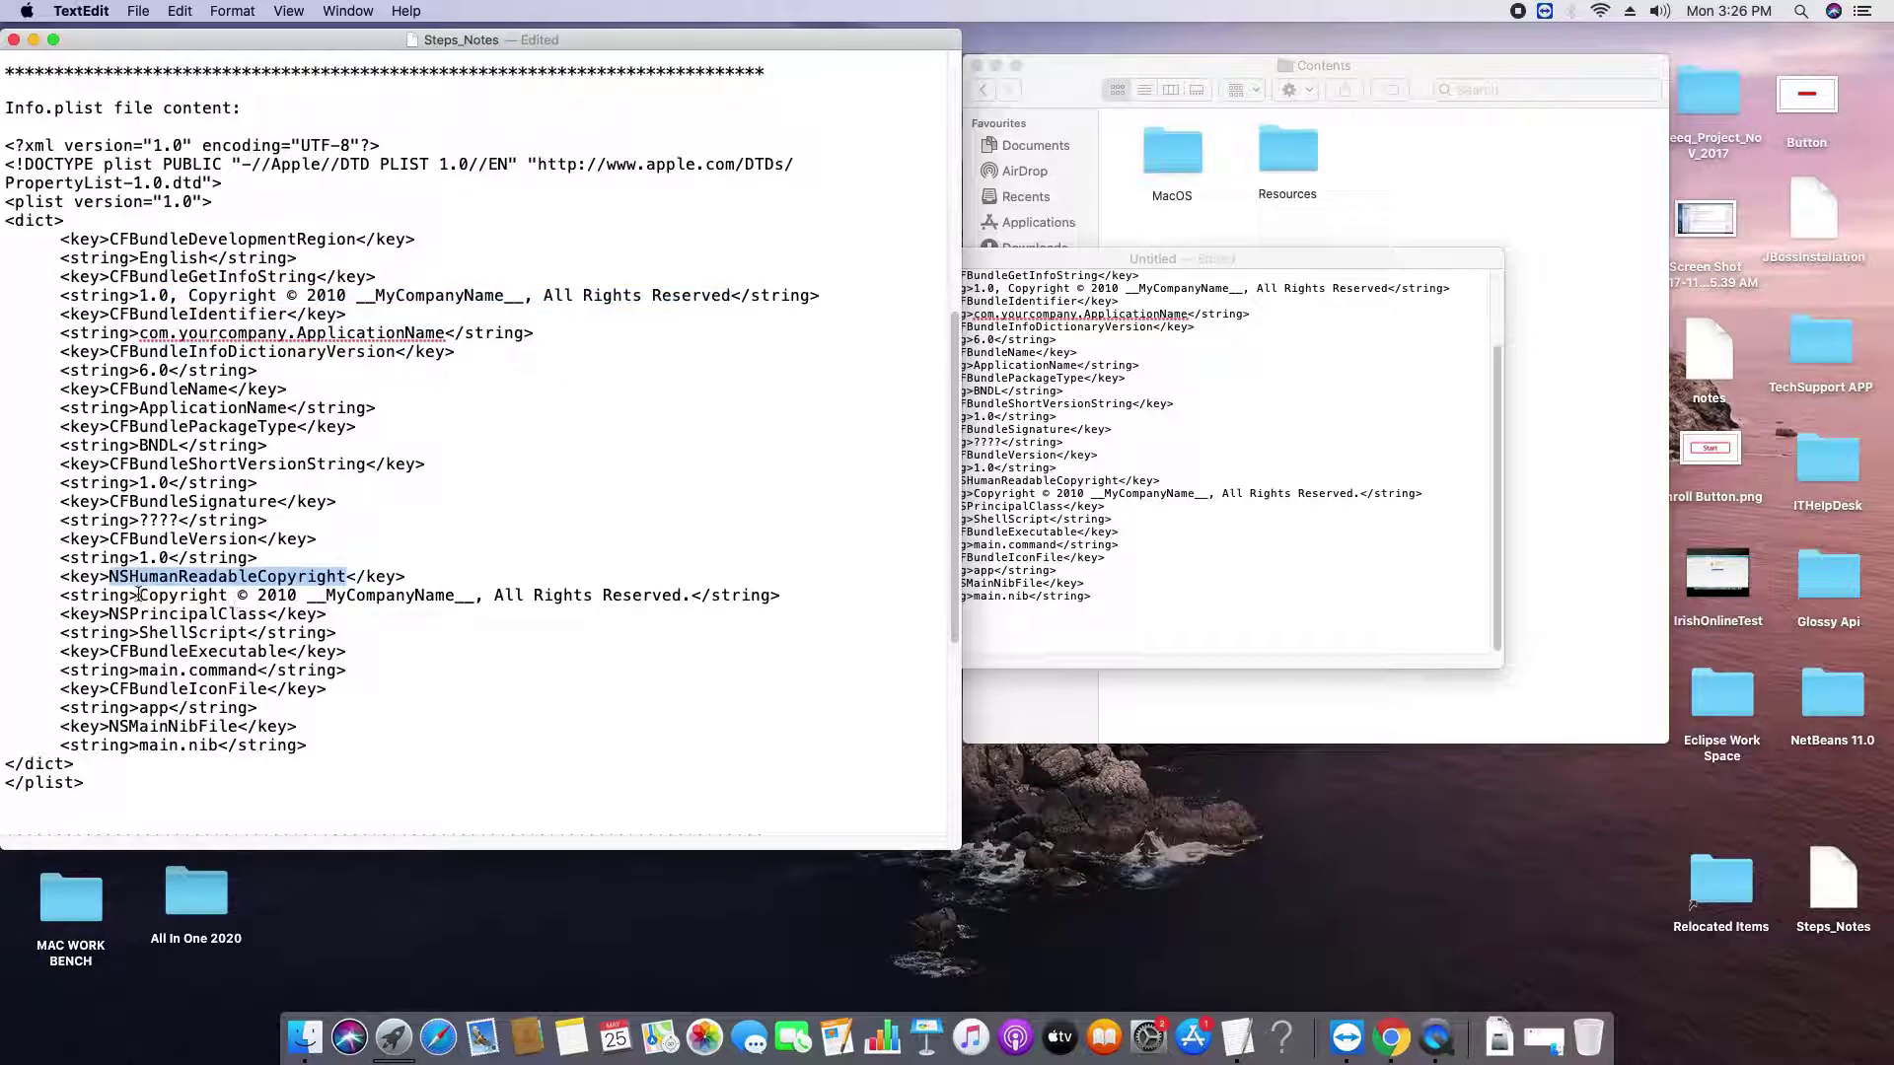
pyautogui.moveTo(139, 595); pyautogui.dragTo(689, 592)
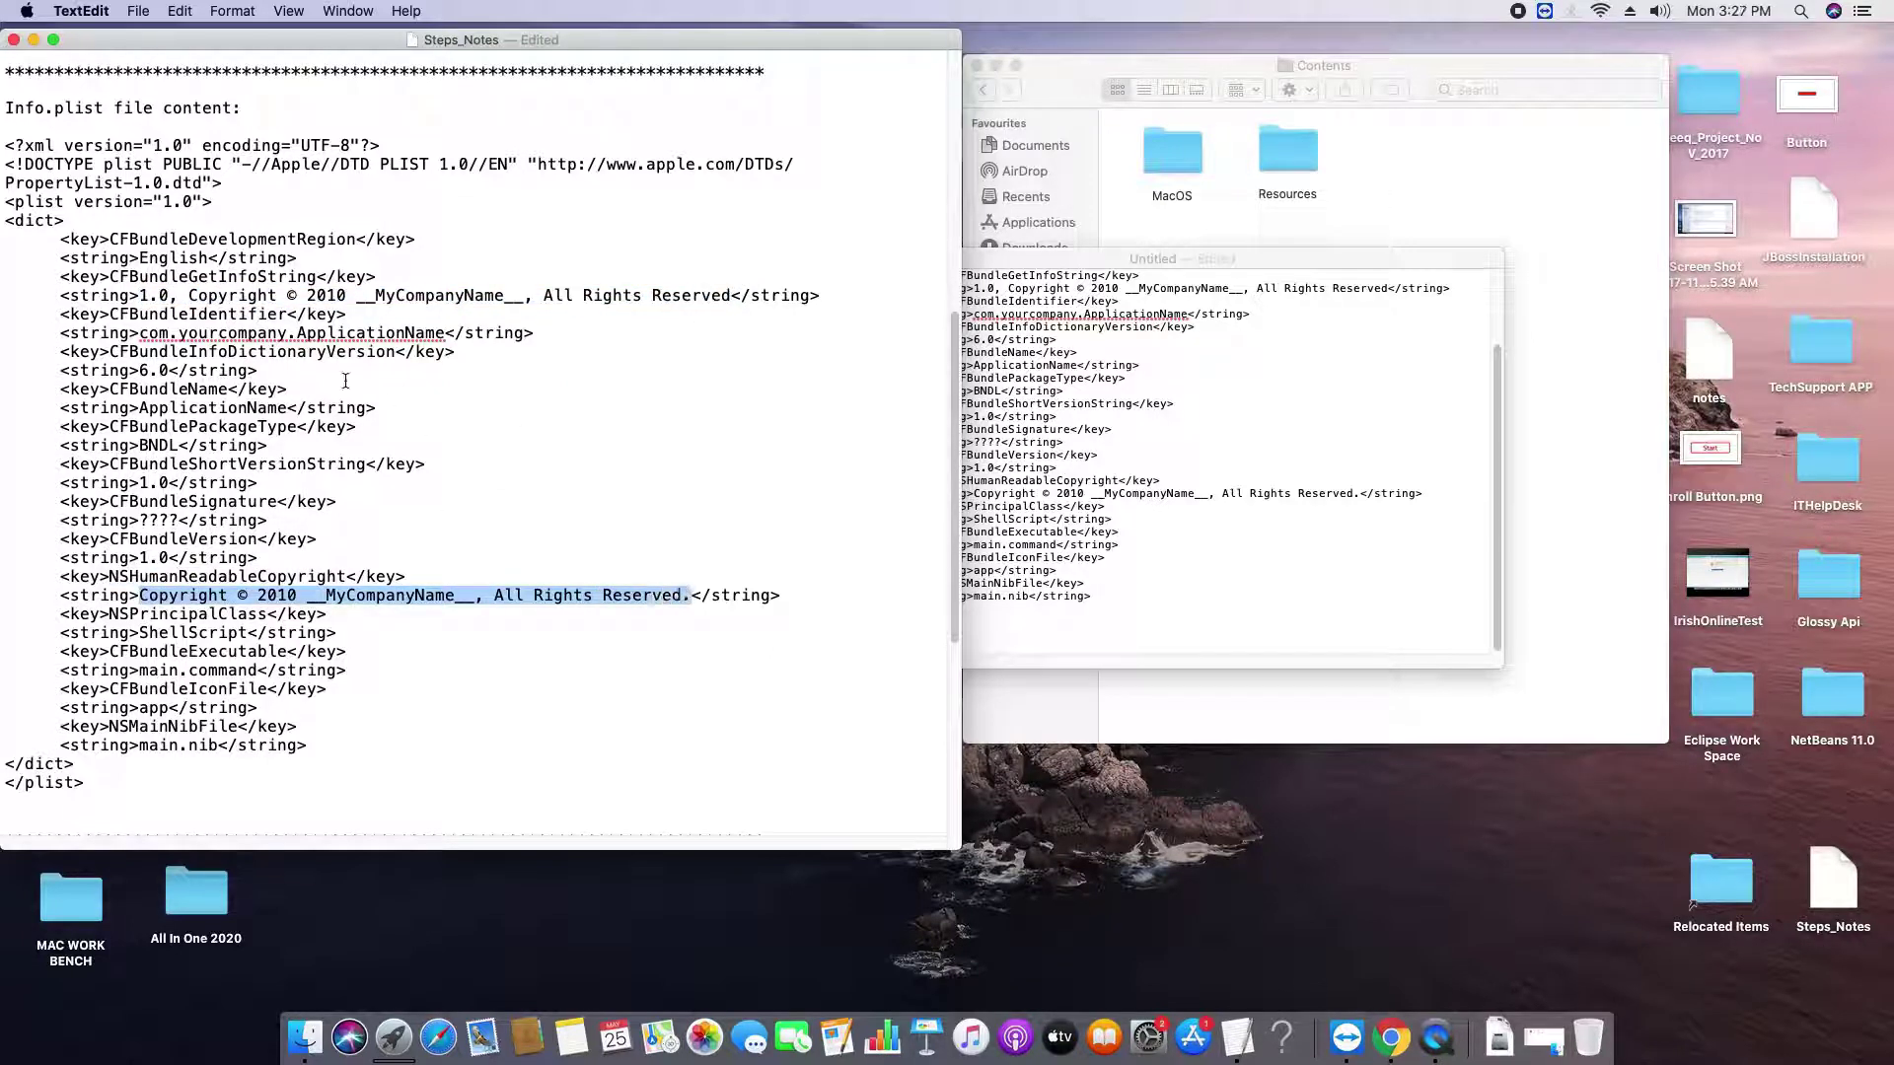
pyautogui.doubleClick(170, 313)
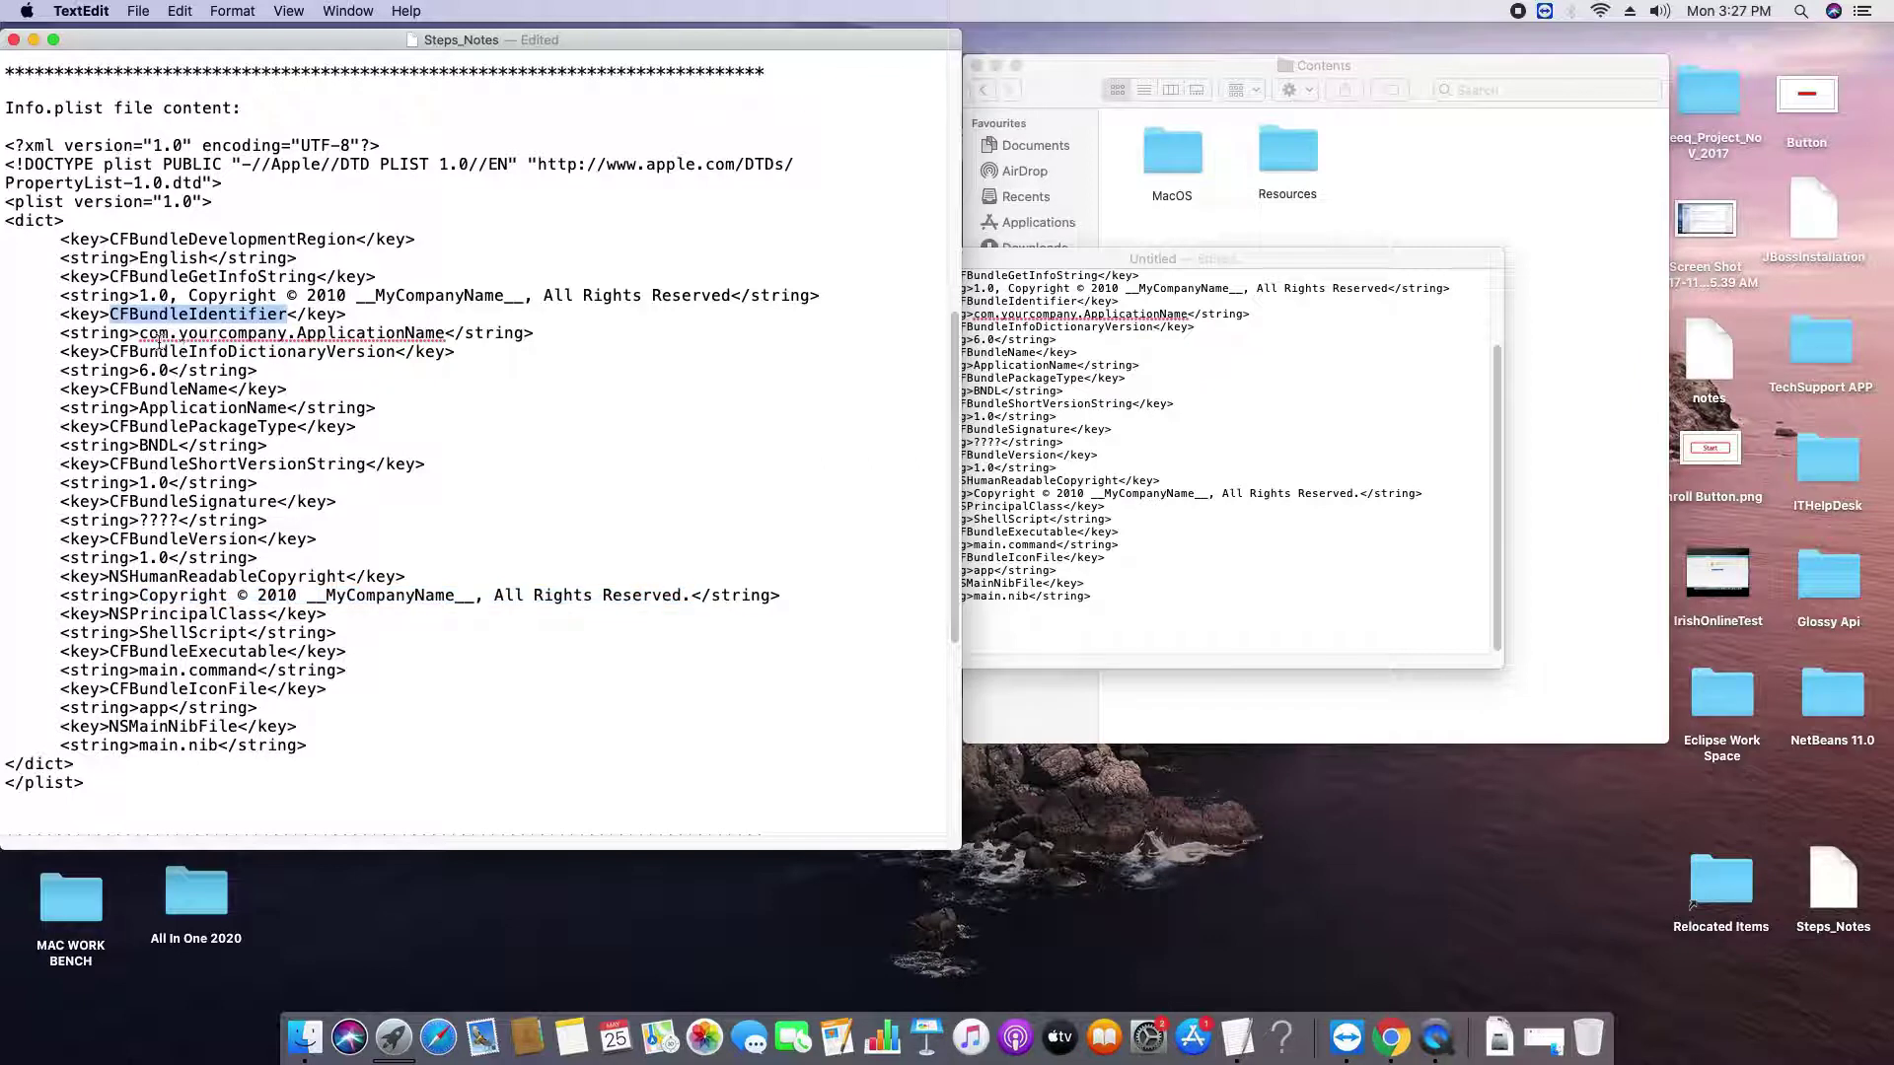
pyautogui.moveTo(140, 333); pyautogui.dragTo(443, 329)
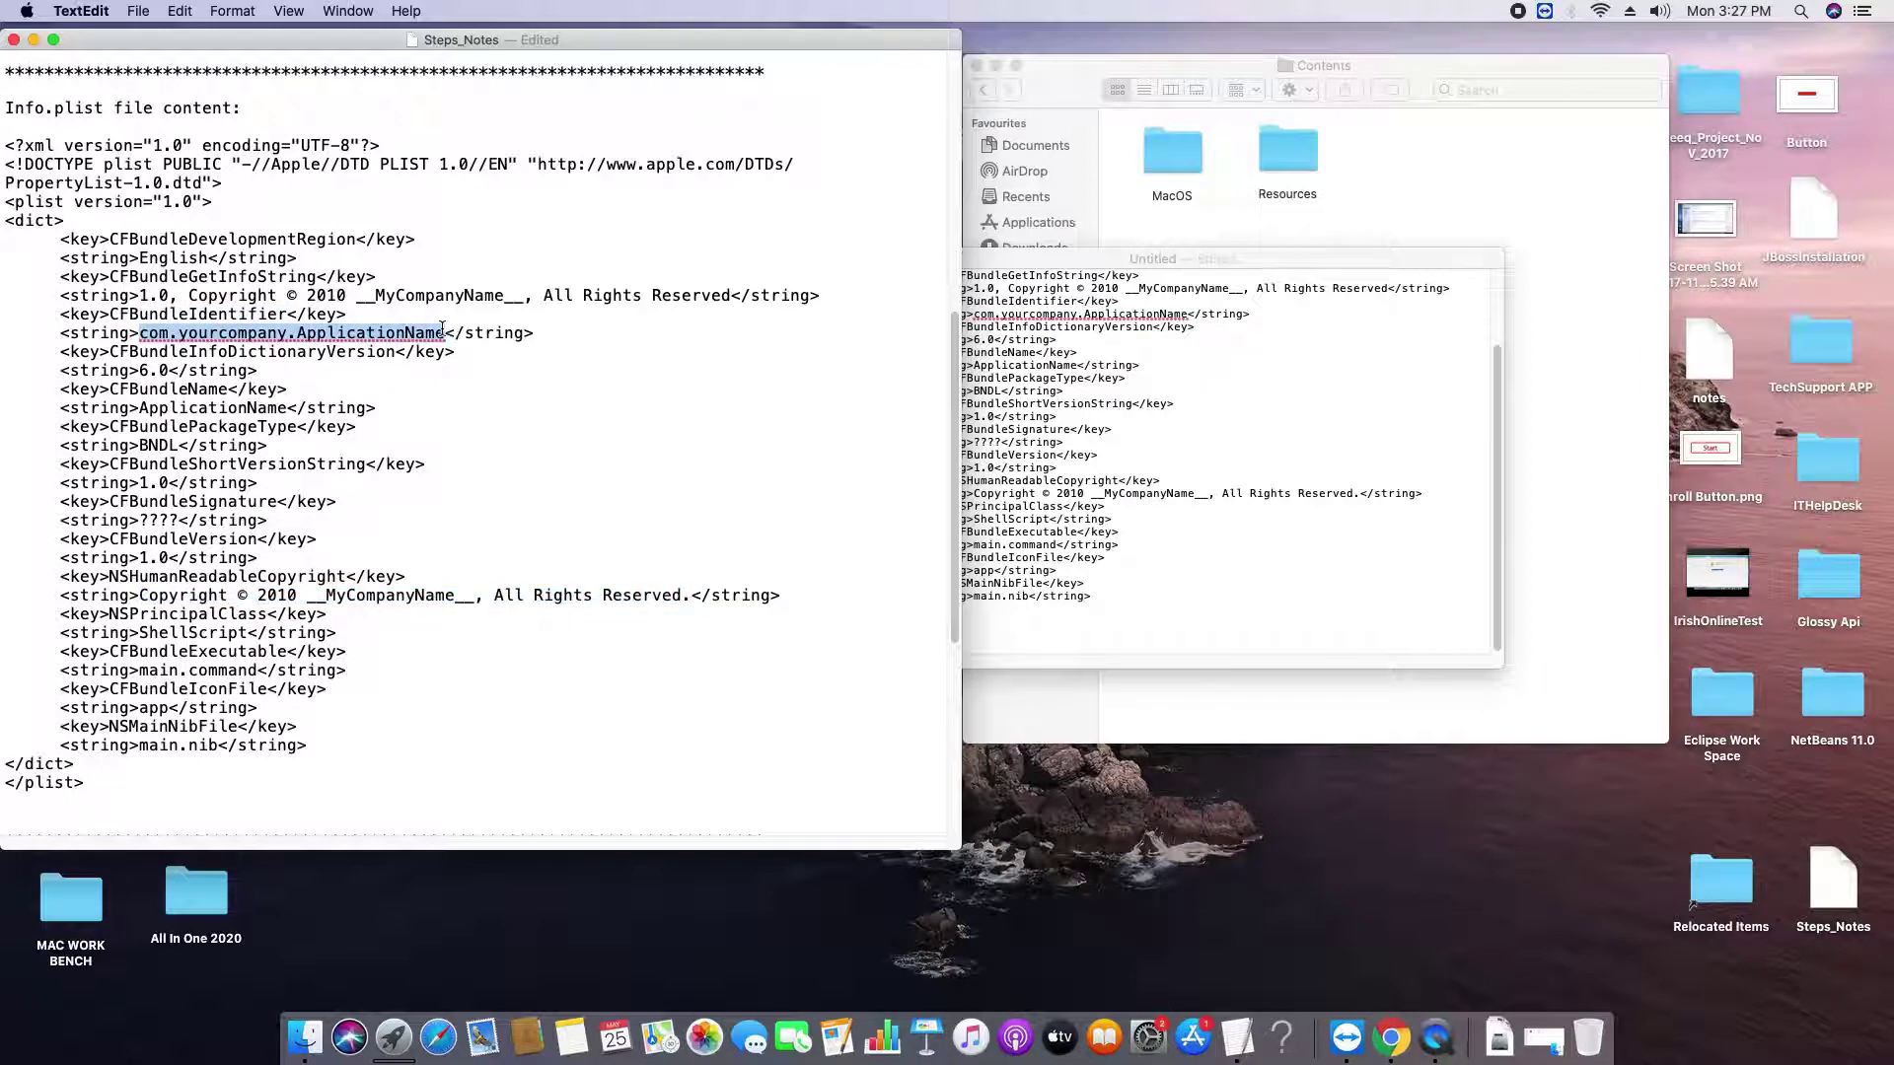
pyautogui.doubleClick(246, 409)
pyautogui.doubleClick(251, 427)
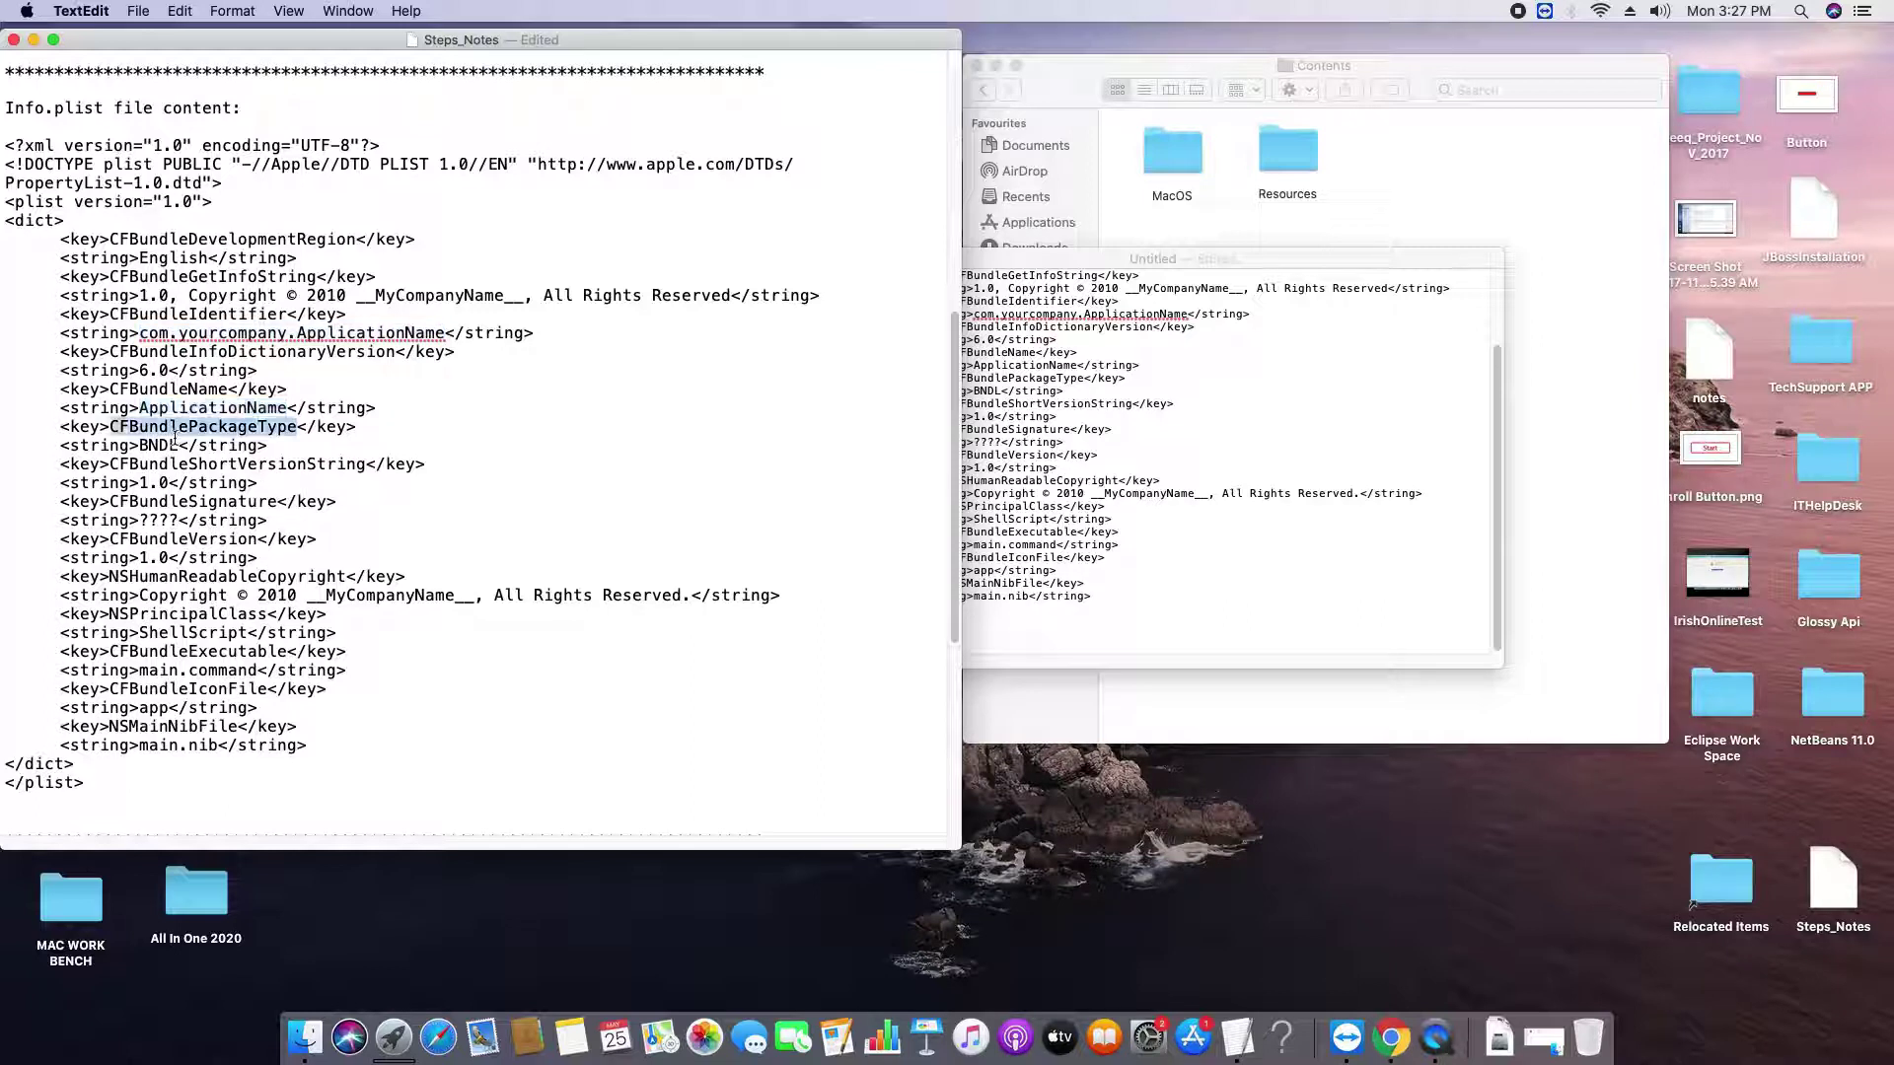
pyautogui.doubleClick(157, 445)
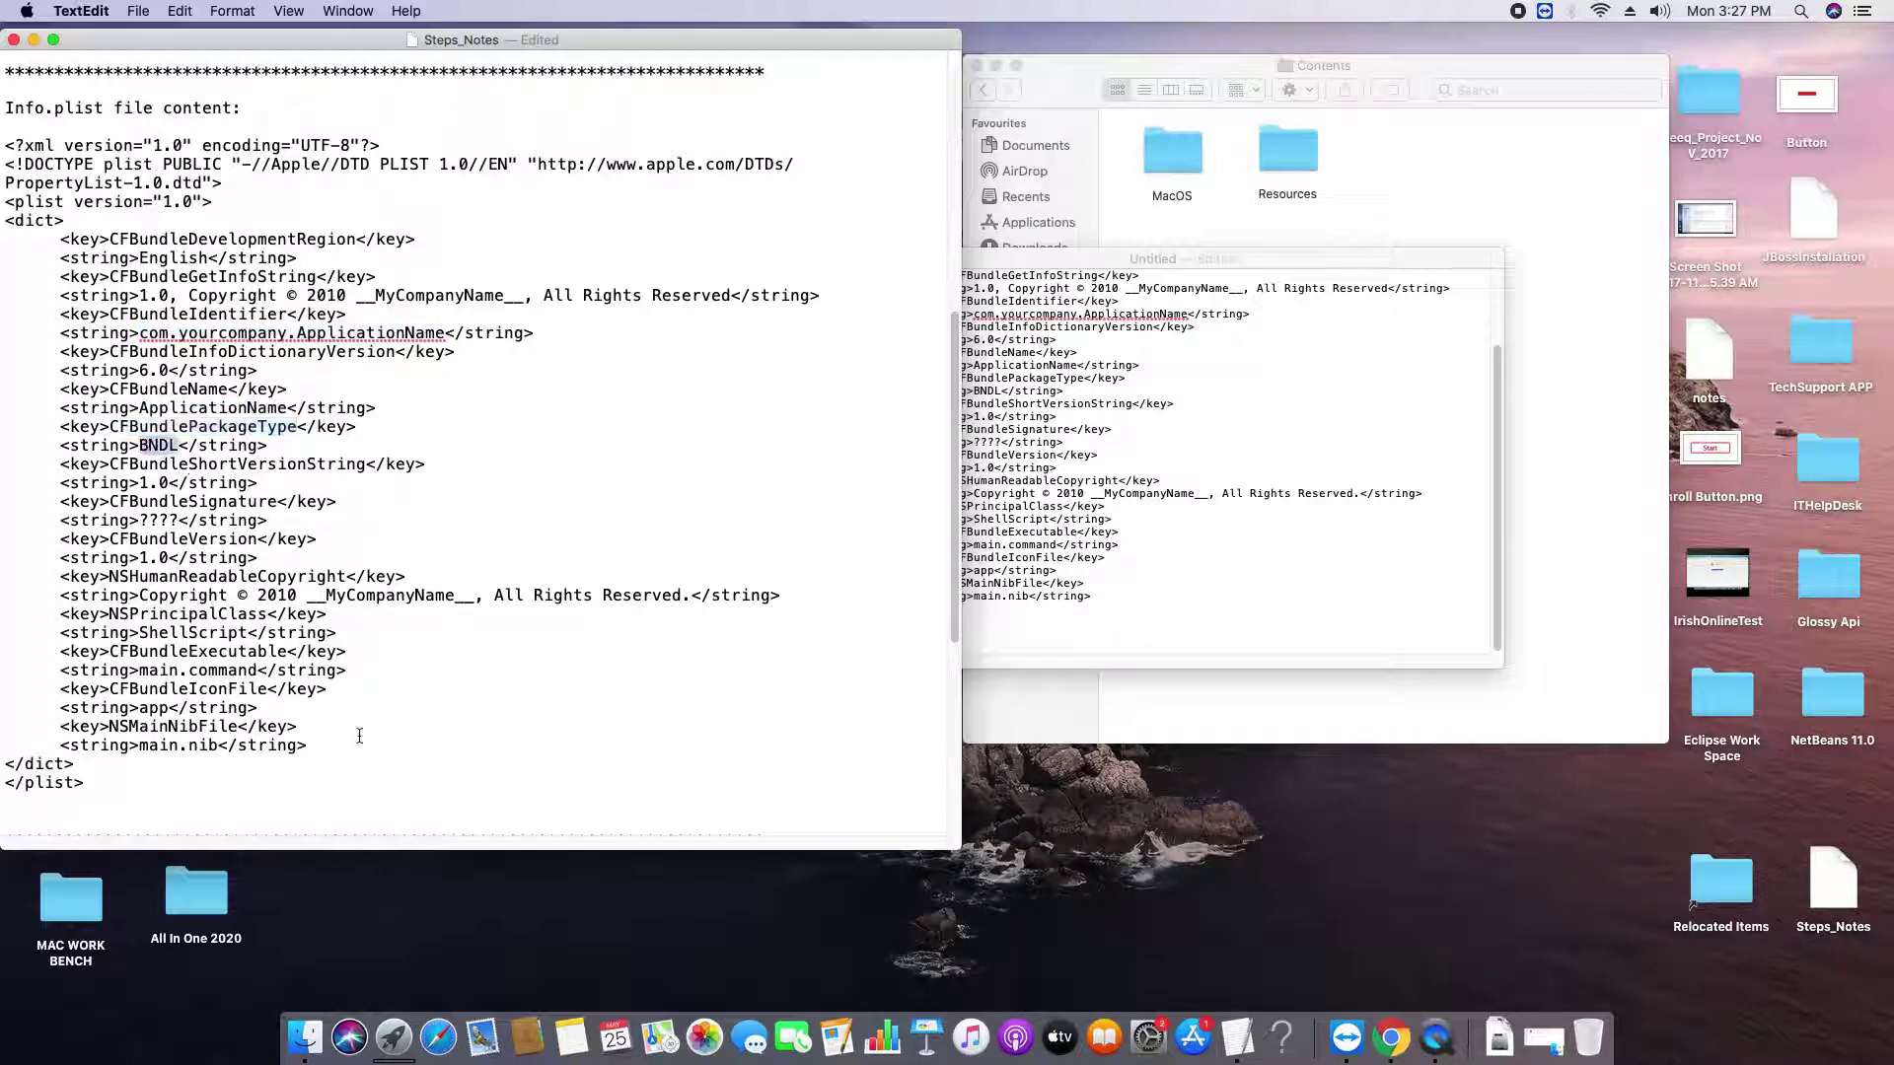
# - Examine the principal class, executable, icon file and main nib entries of the Info.plist content in the notes
pyautogui.doubleClick(178, 614)
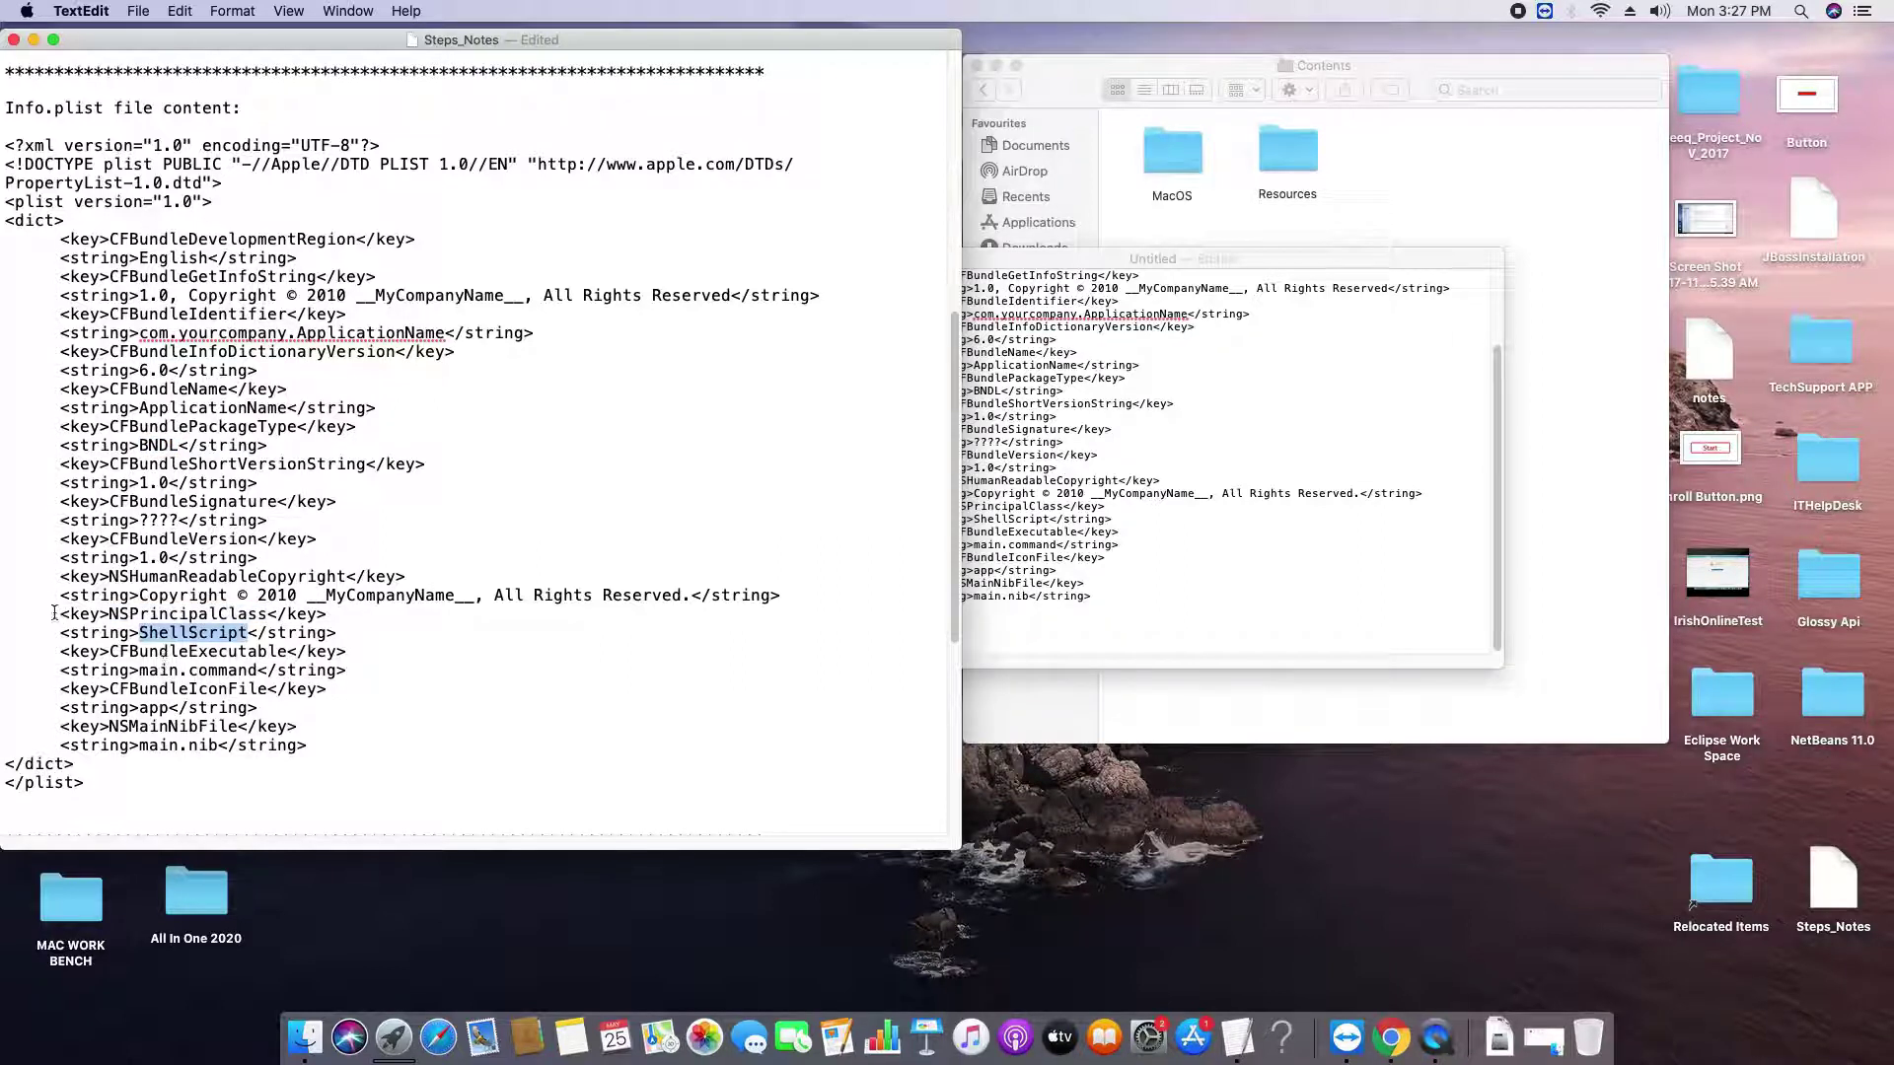
pyautogui.moveTo(57, 615); pyautogui.dragTo(343, 636)
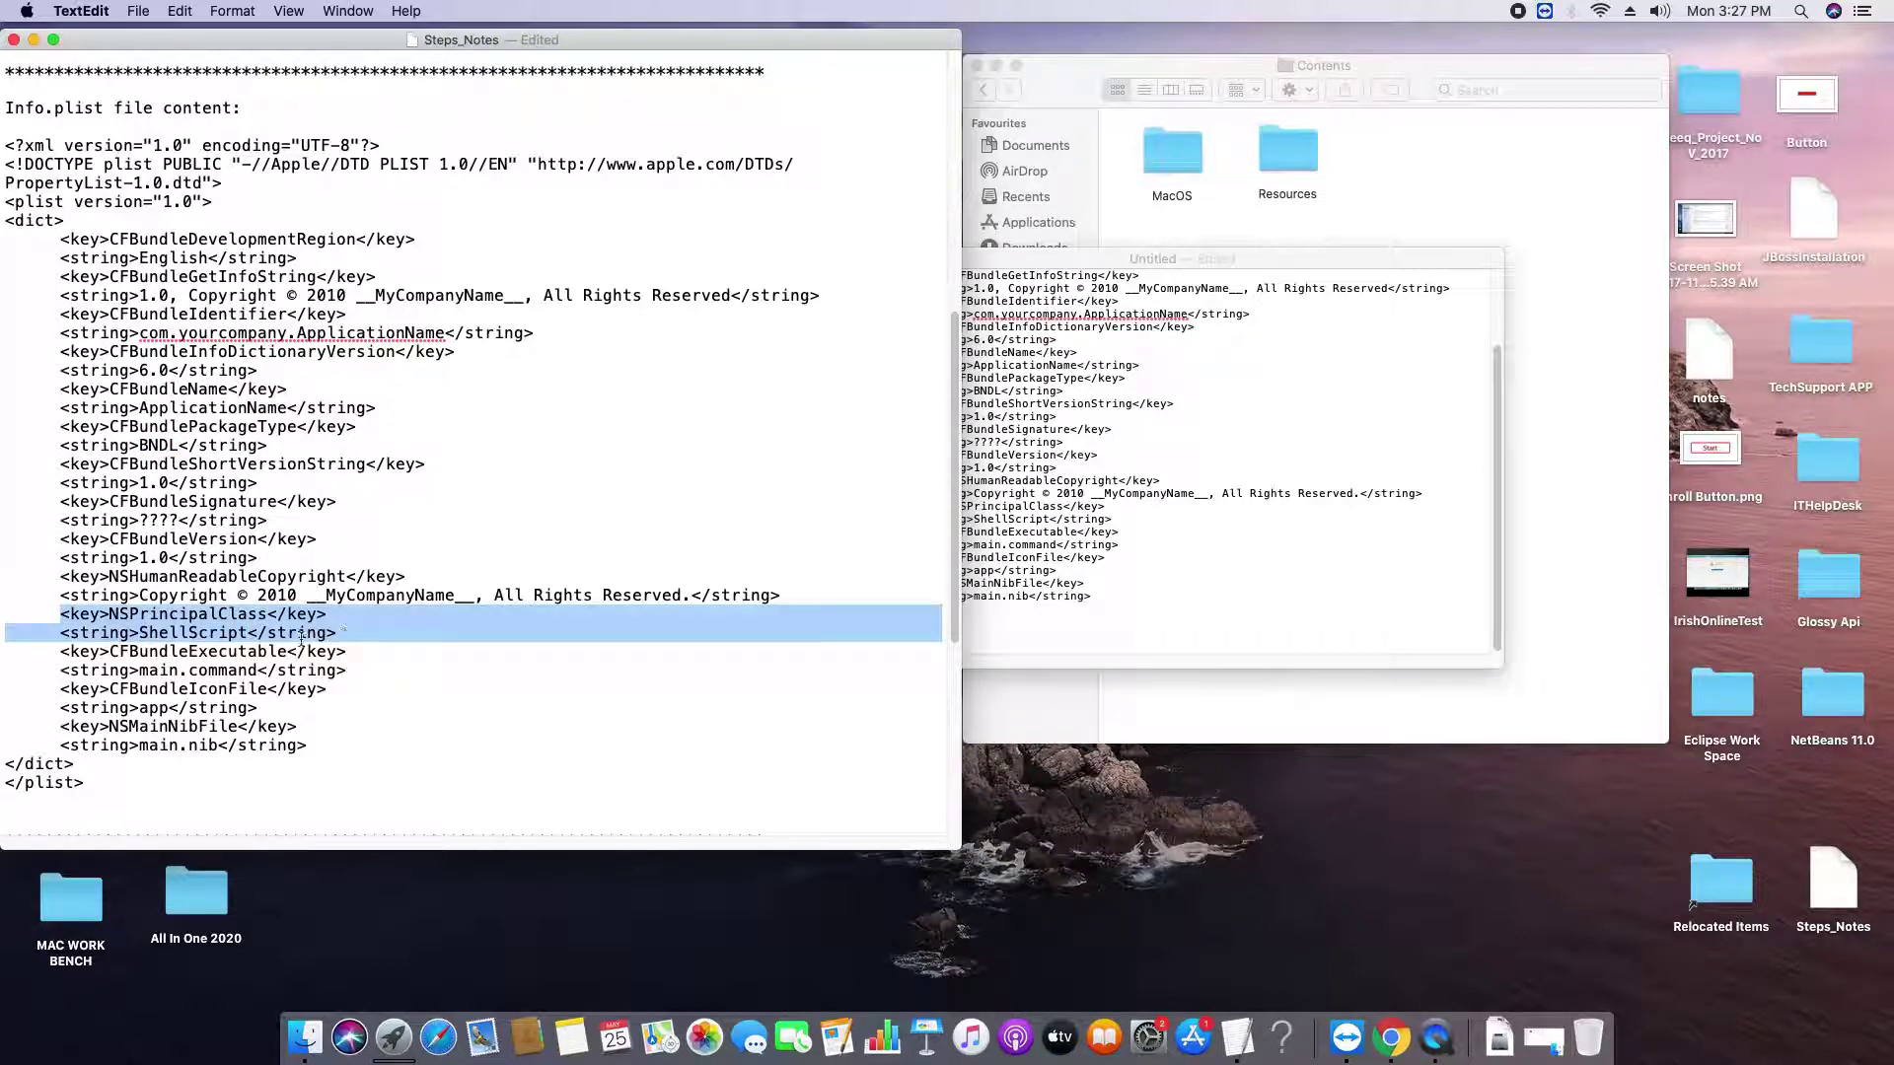
pyautogui.doubleClick(213, 616)
pyautogui.doubleClick(233, 634)
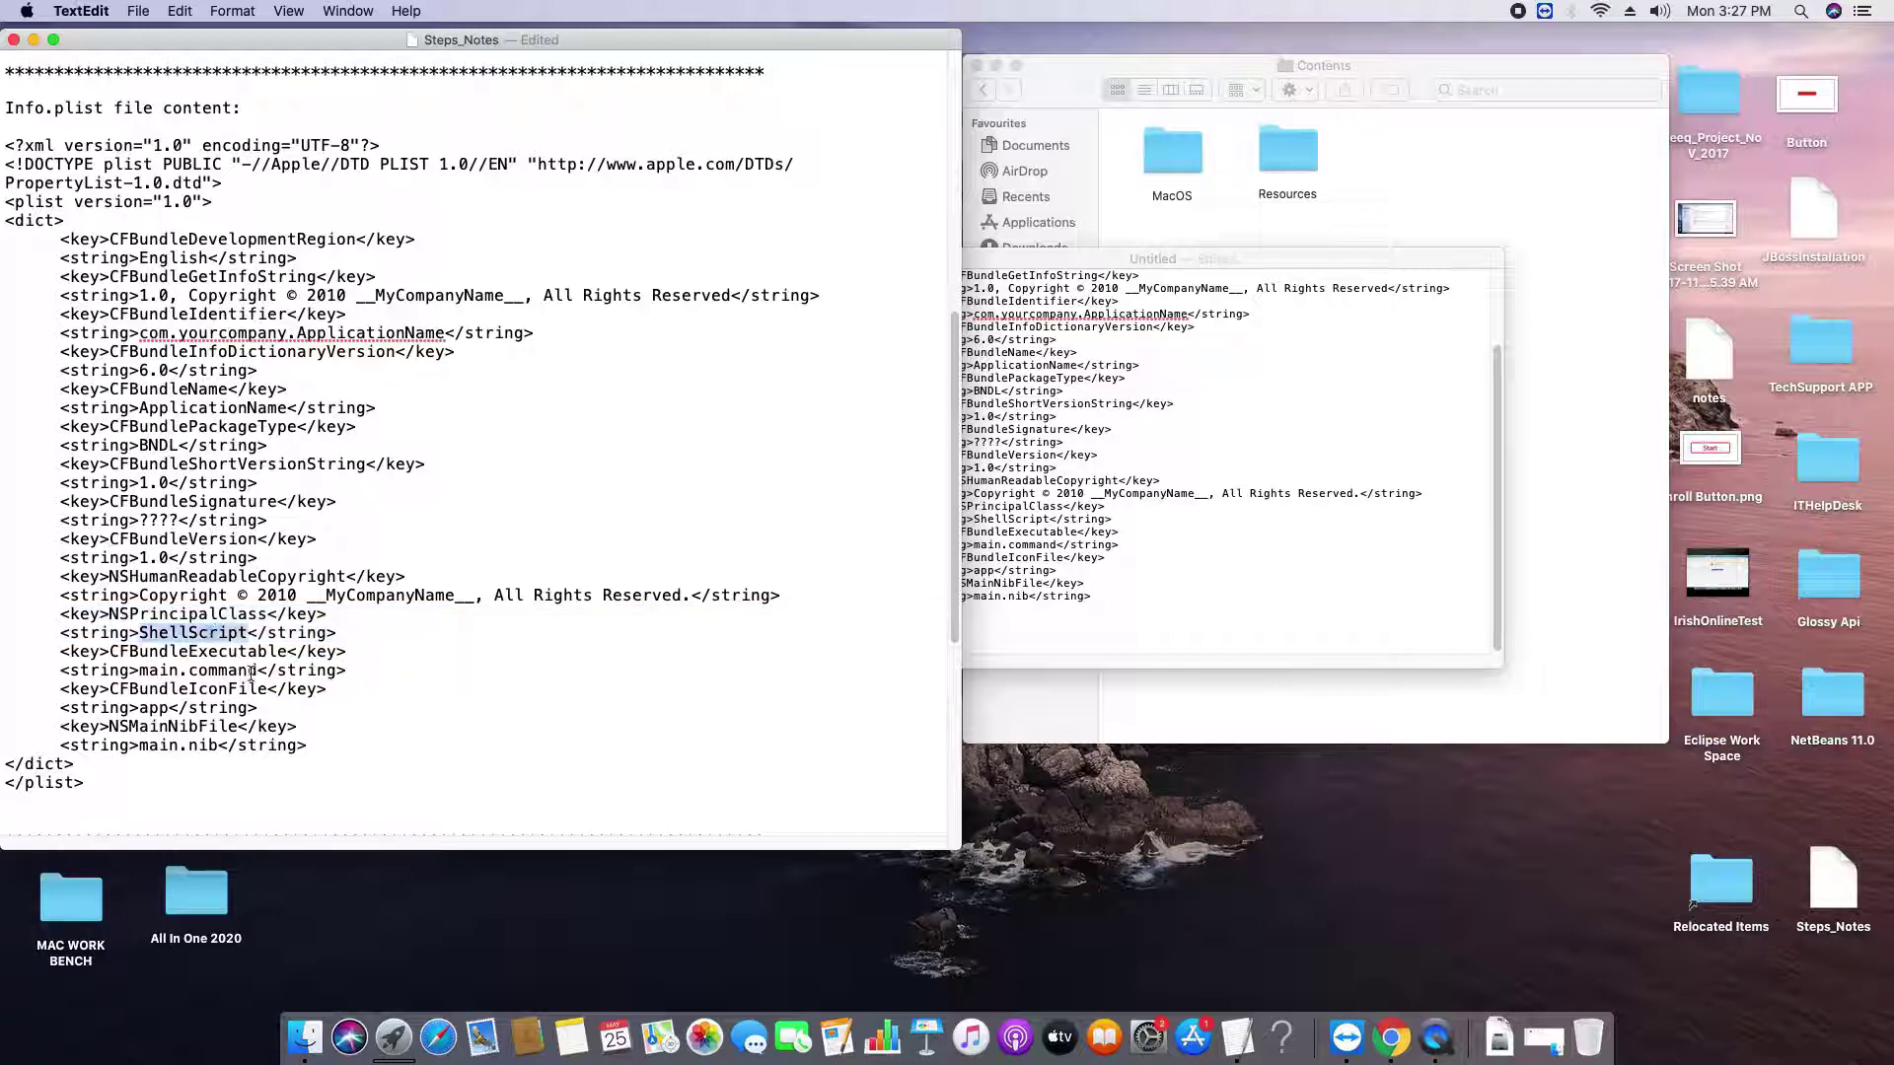
pyautogui.doubleClick(158, 652)
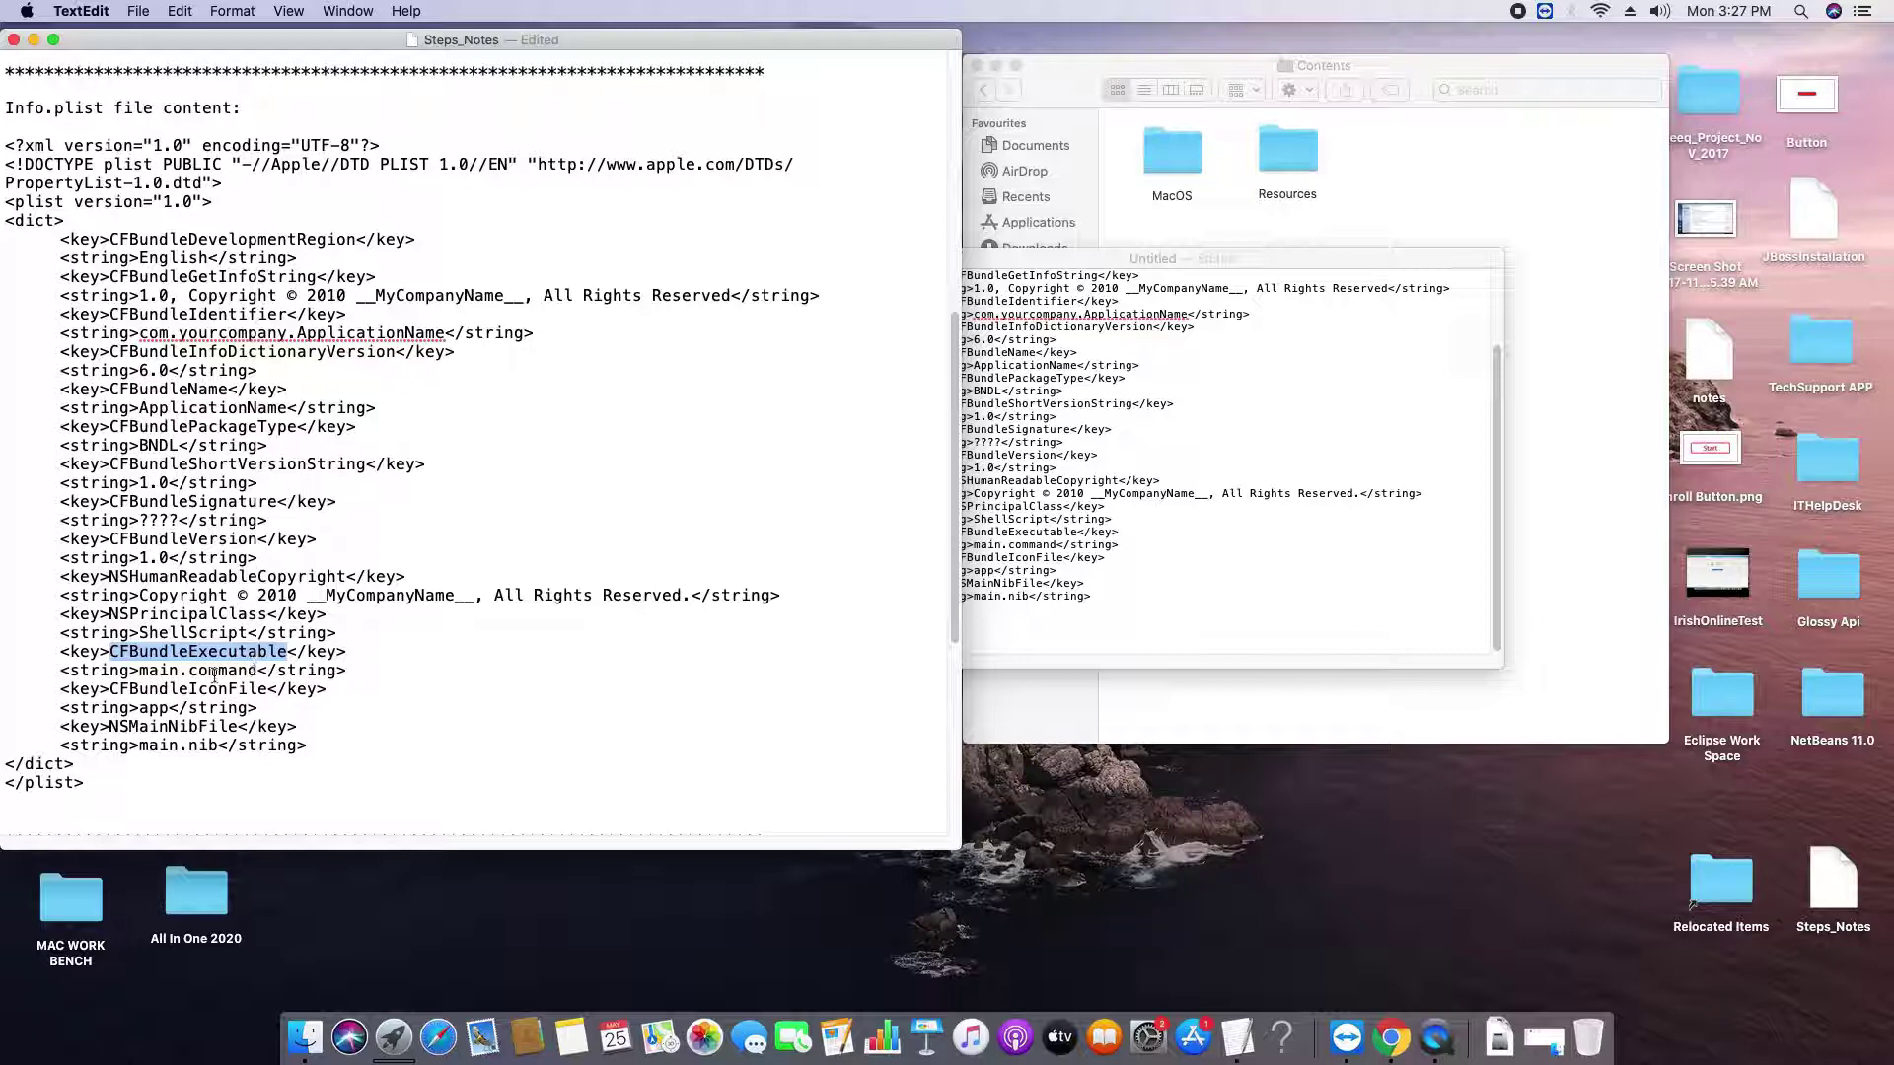
pyautogui.moveTo(141, 671); pyautogui.dragTo(261, 670)
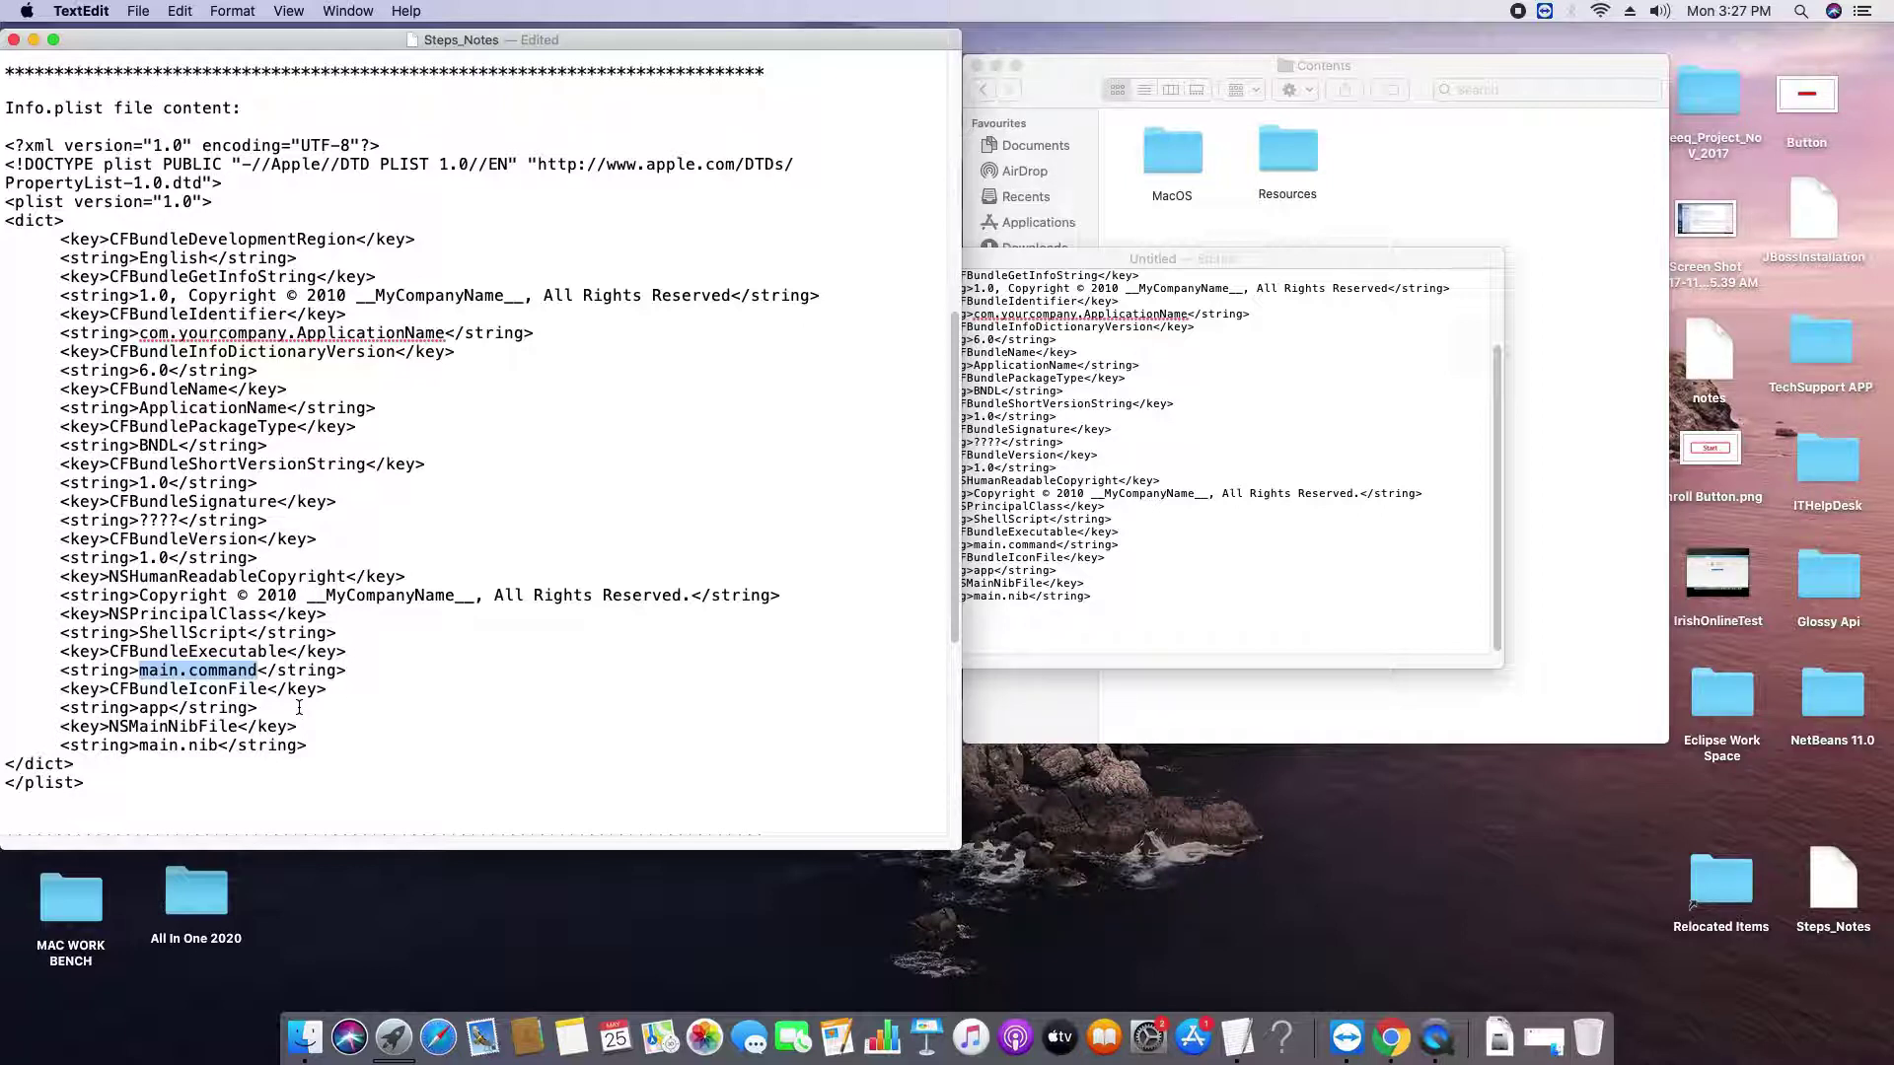
pyautogui.doubleClick(225, 690)
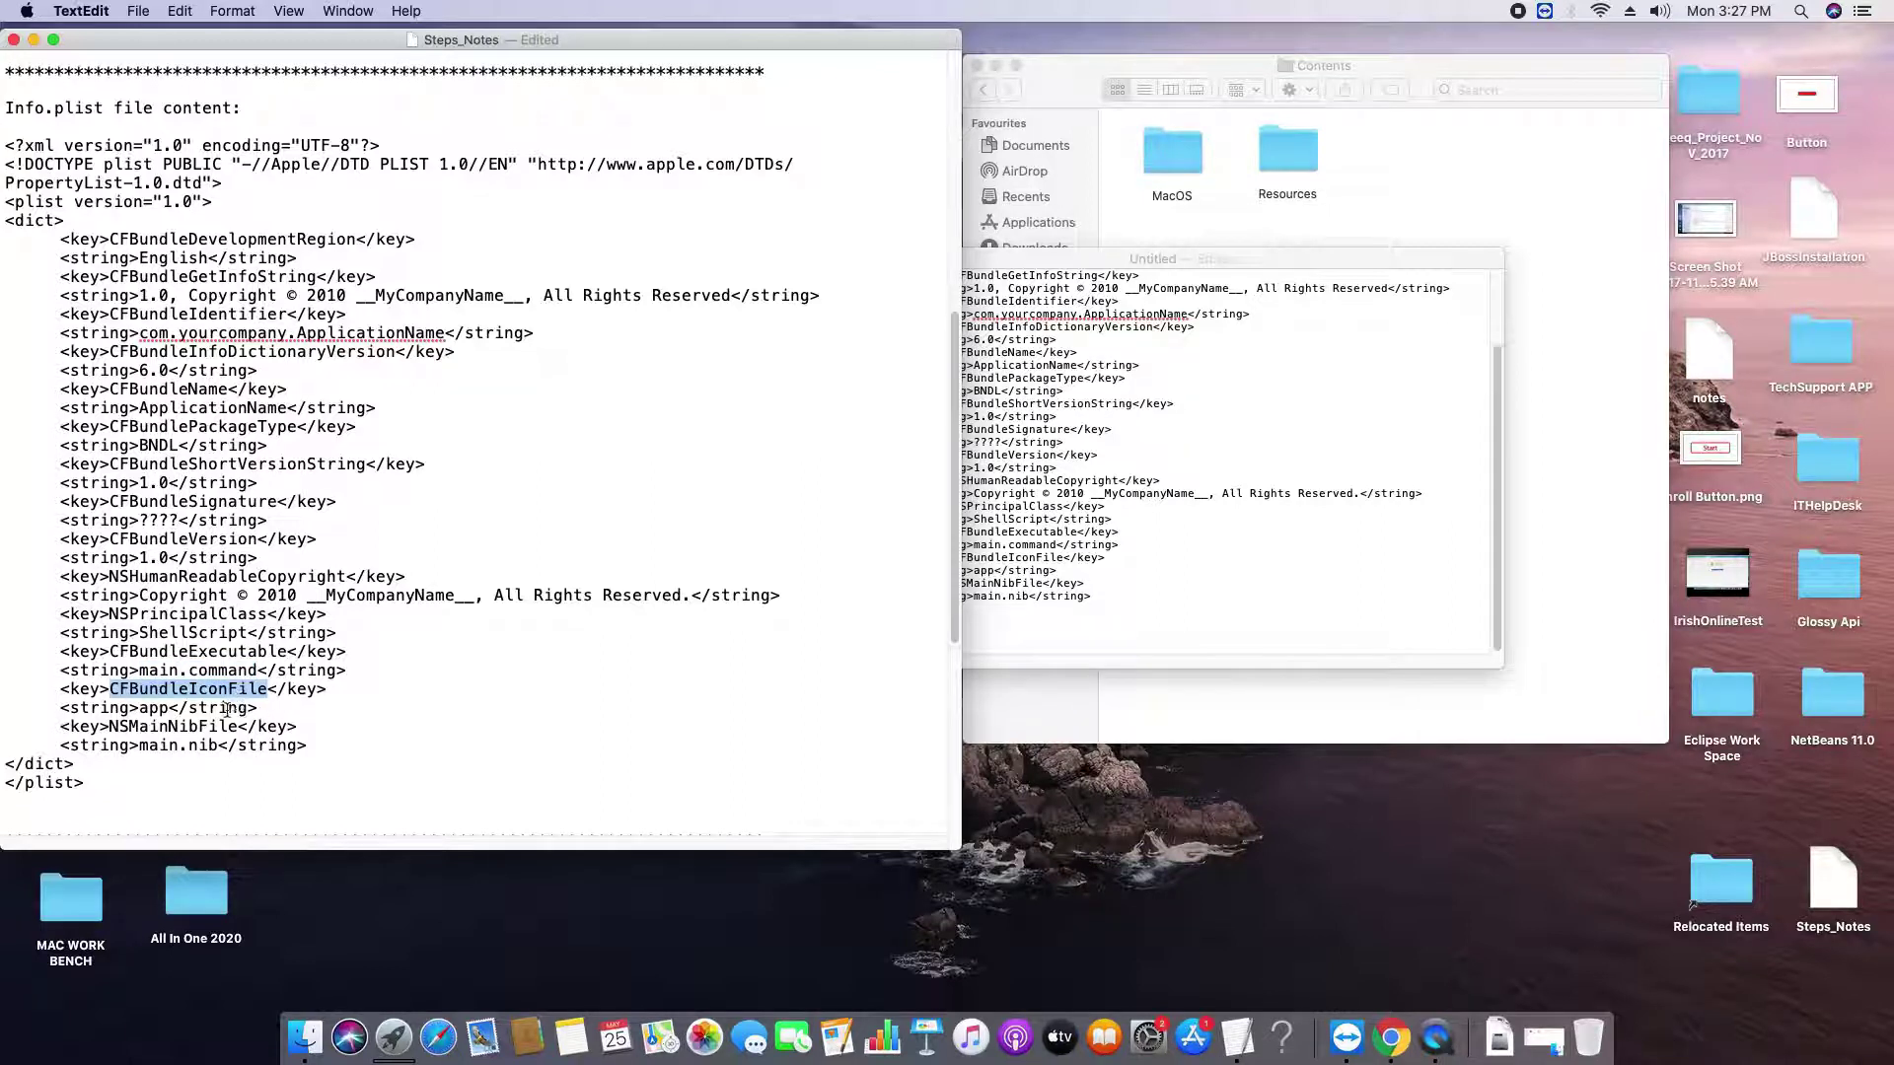
pyautogui.moveTo(169, 708); pyautogui.dragTo(139, 710)
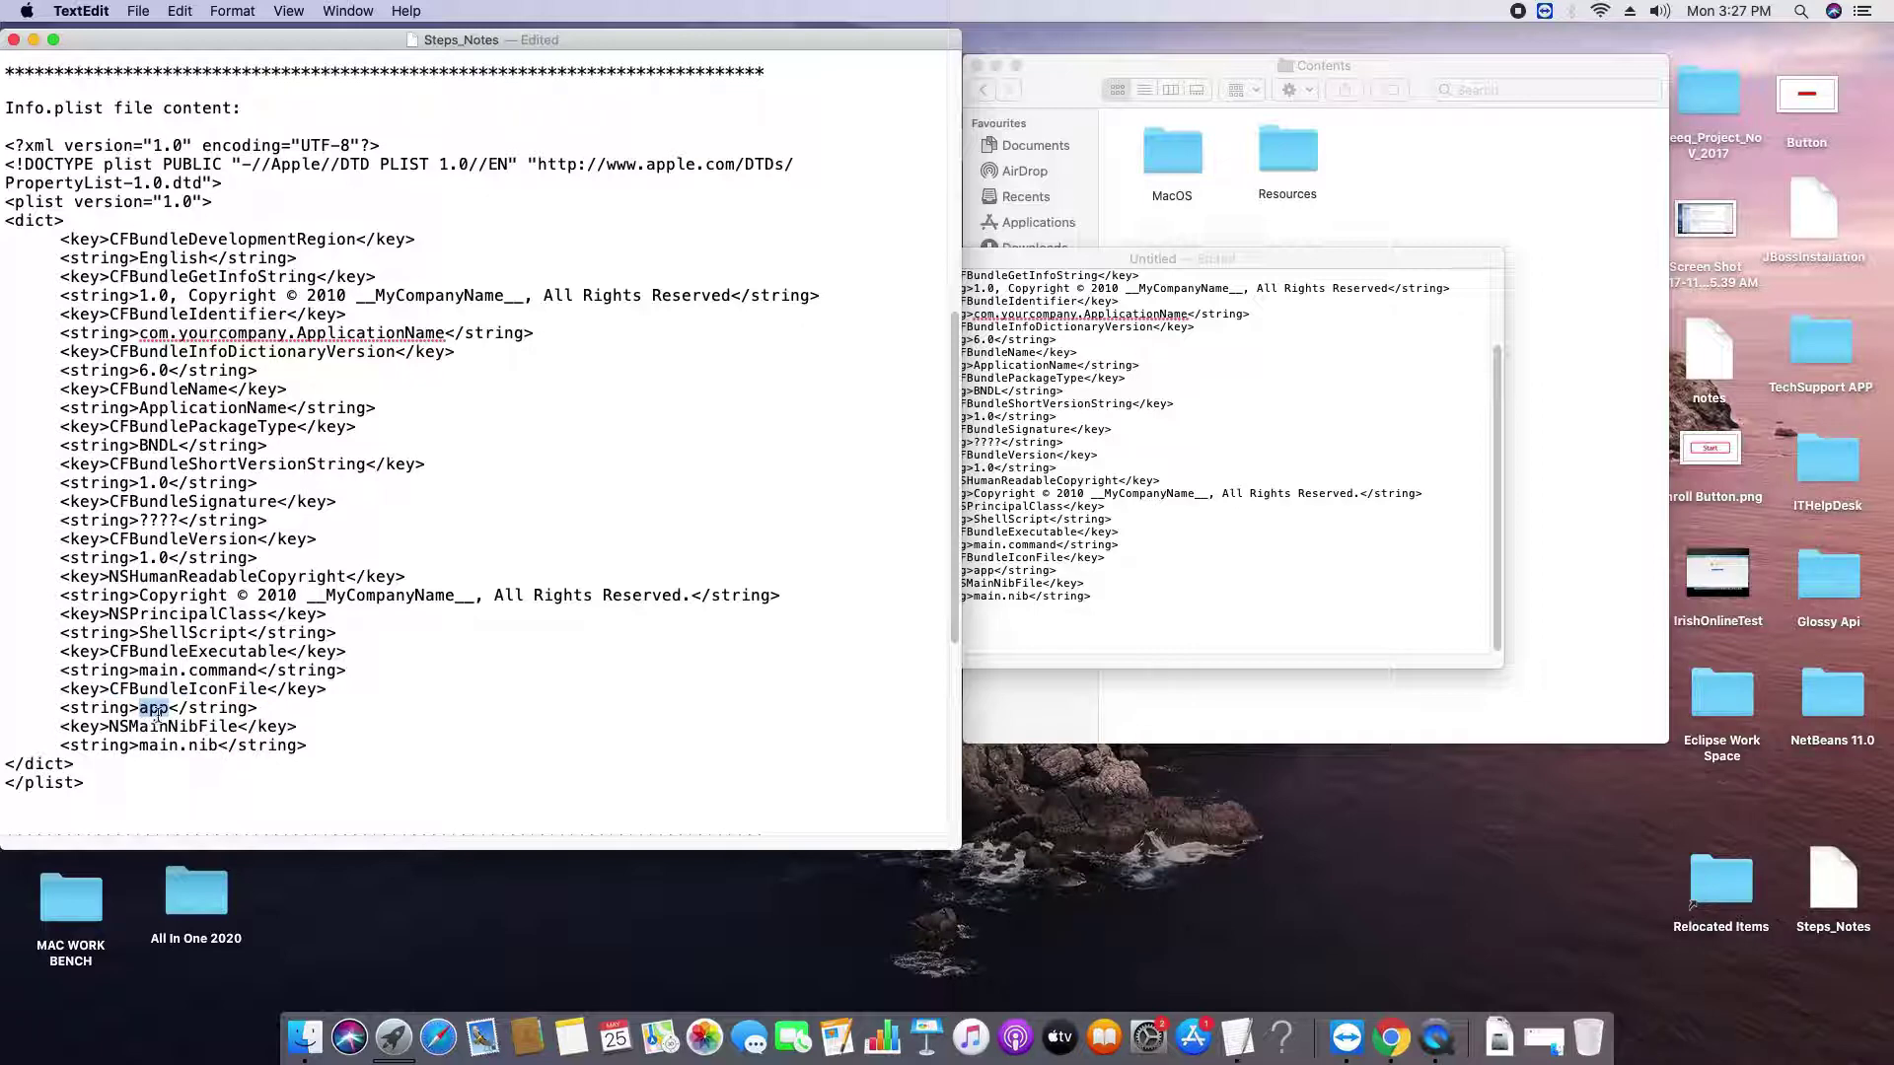
pyautogui.moveTo(44, 730); pyautogui.dragTo(311, 754)
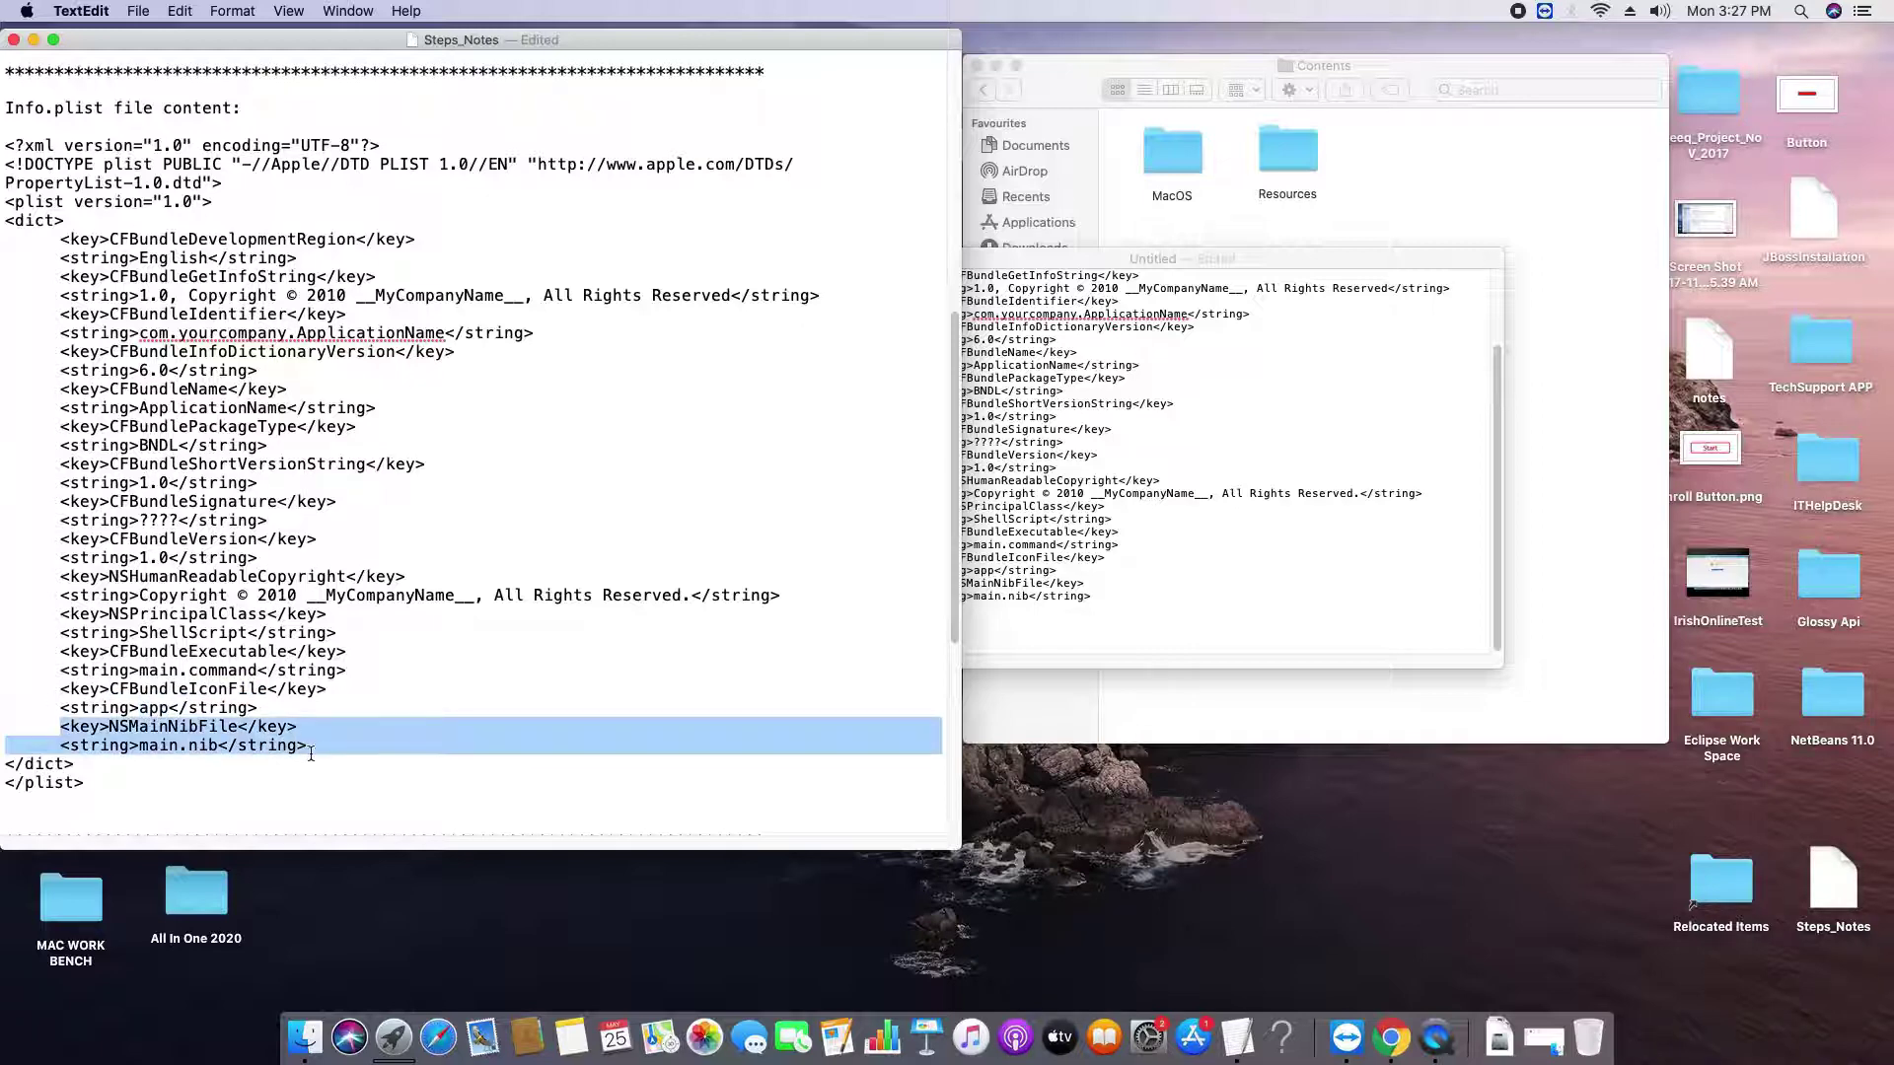
pyautogui.click(329, 747)
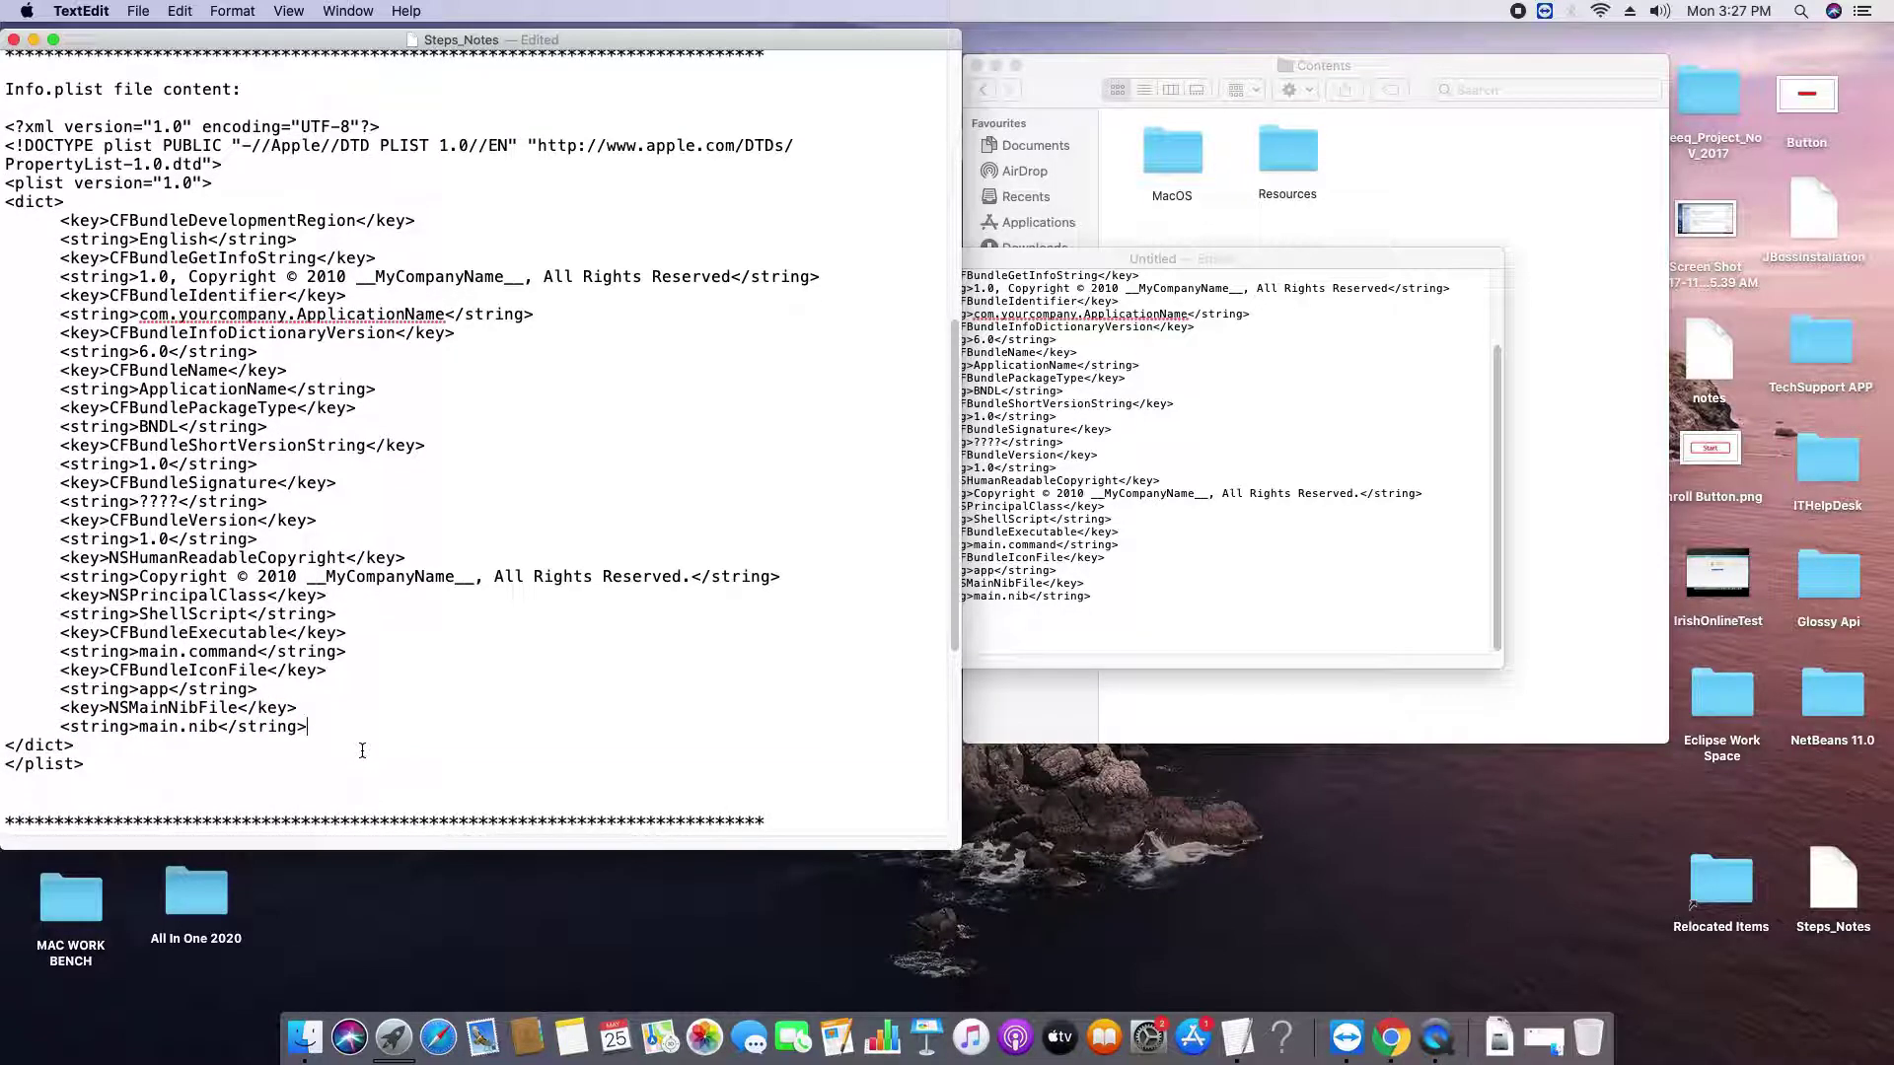
pyautogui.scroll(1, 362, 750)
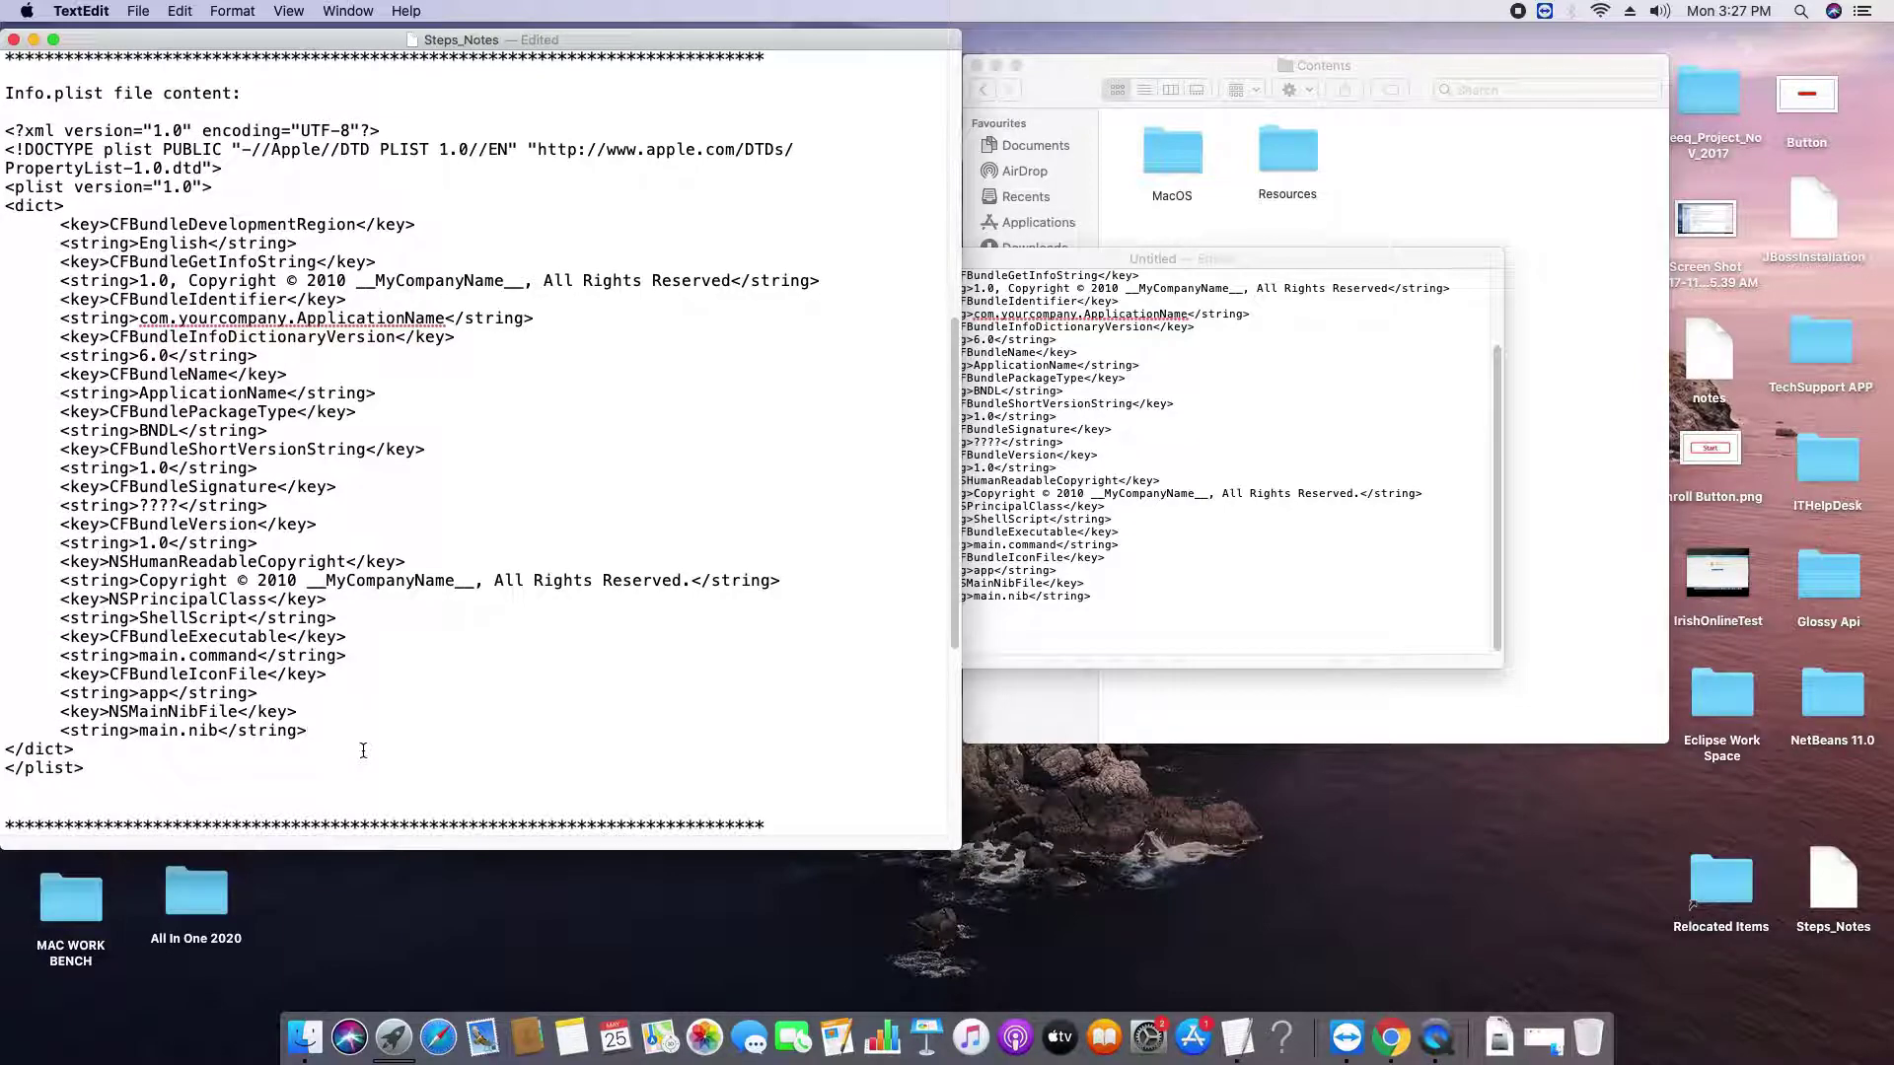
pyautogui.scroll(-5, 657, 342)
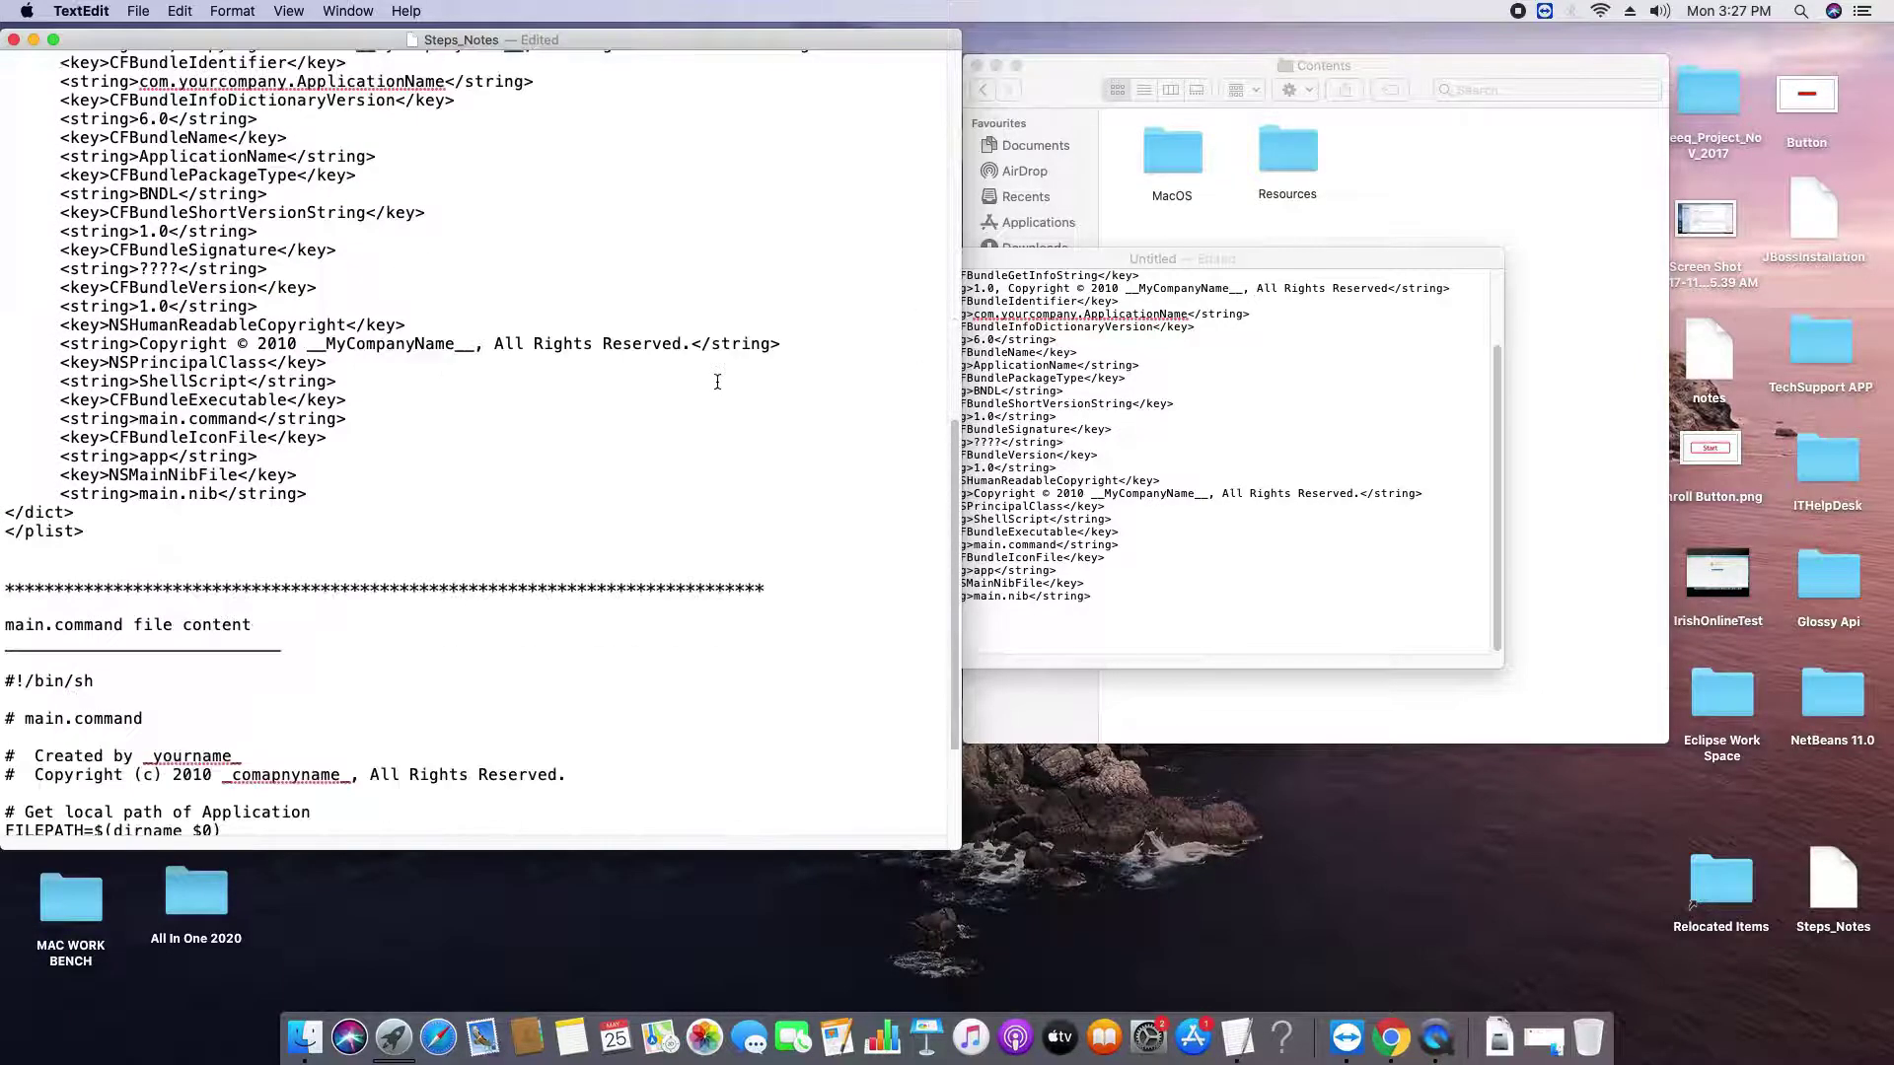
# - Save the pasted XML document on the Desktop as Info.plist, as Step 4 of the notes requires, and close it
pyautogui.scroll(15, 719, 381)
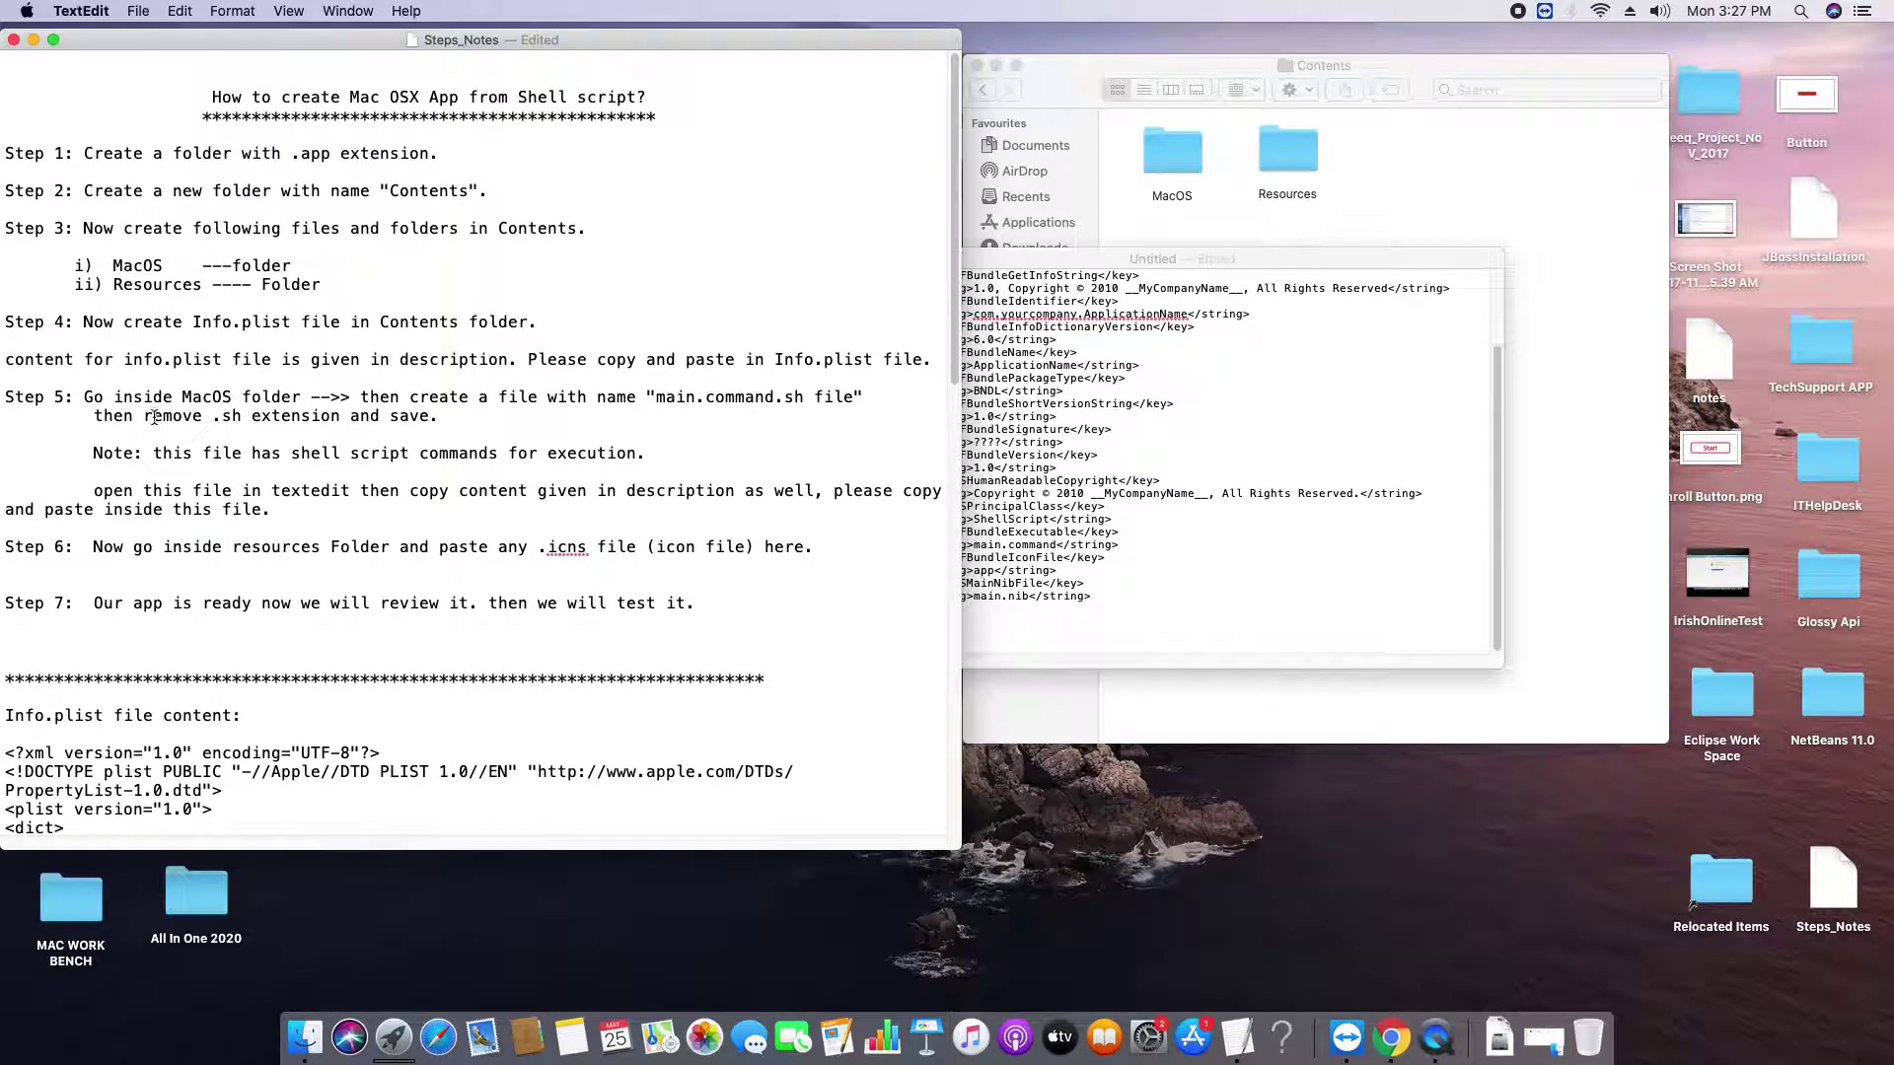
pyautogui.moveTo(49, 381); pyautogui.dragTo(2, 321)
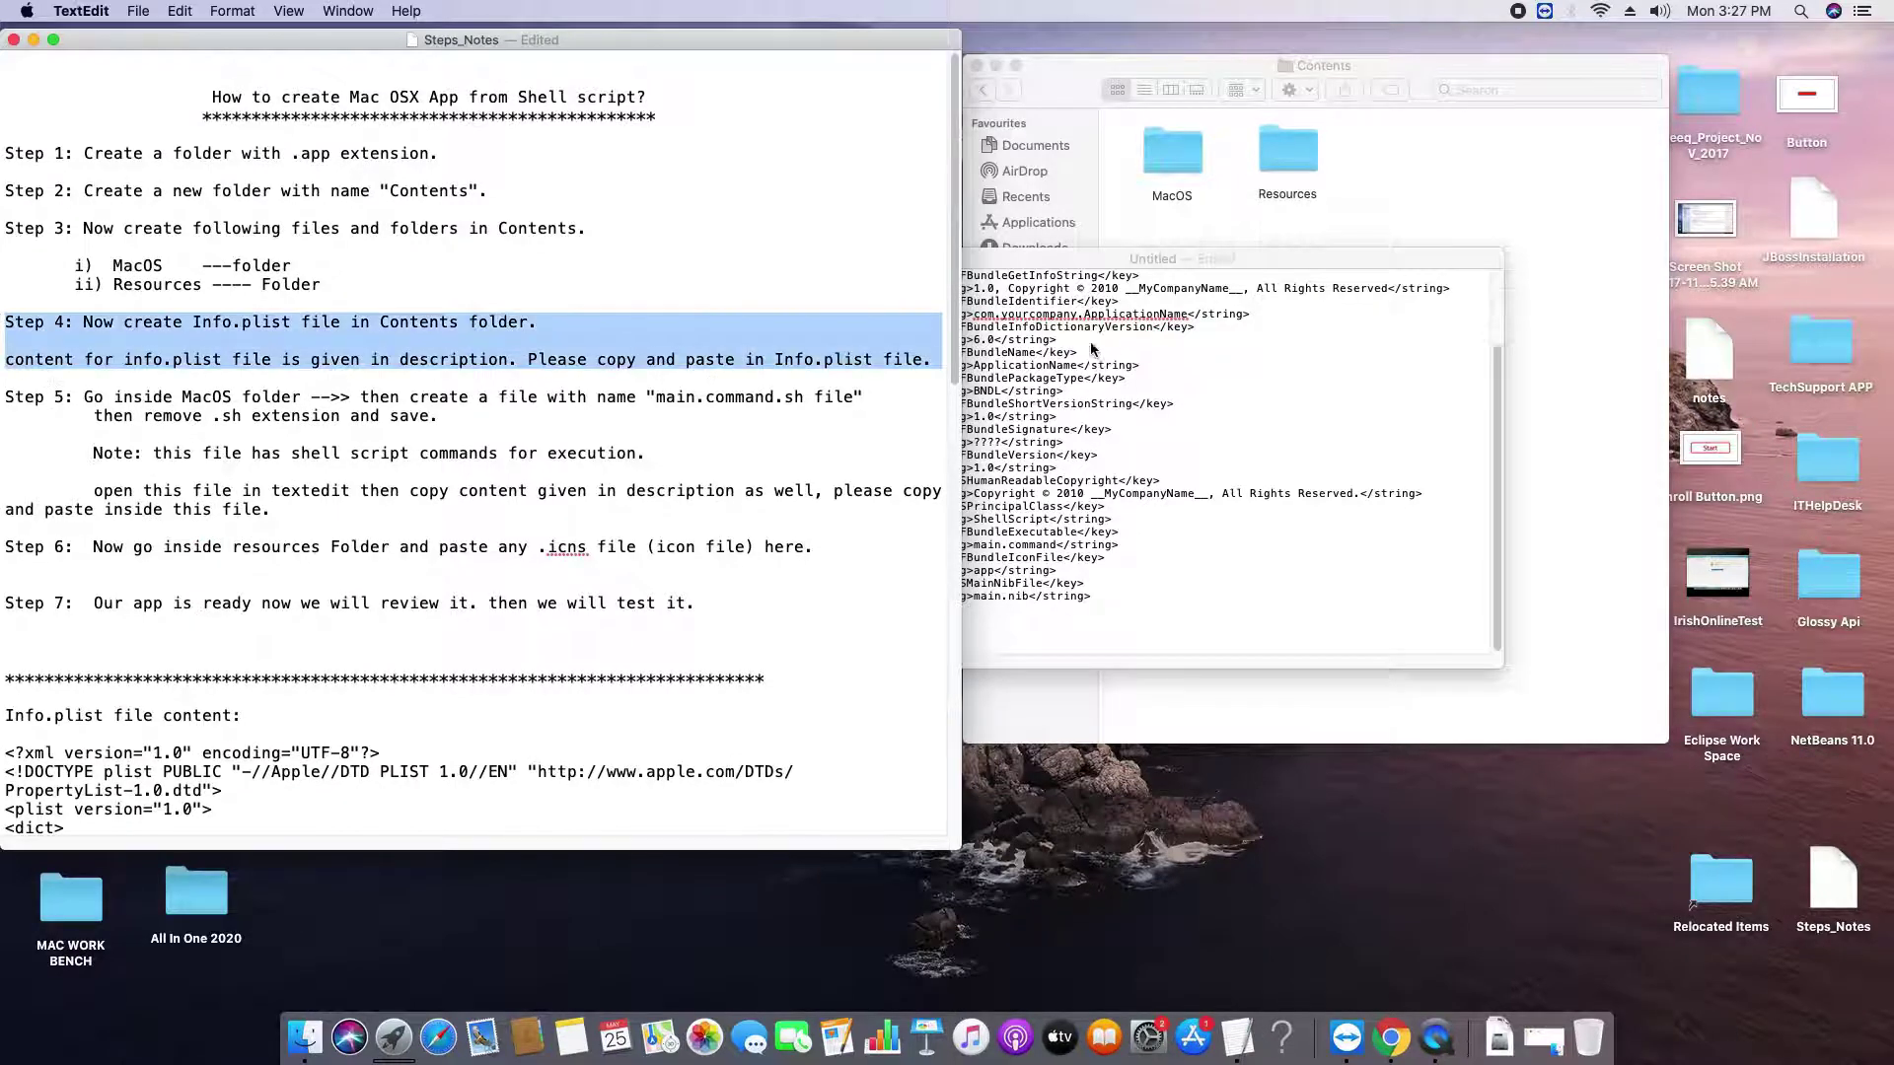
pyautogui.moveTo(1093, 258); pyautogui.dragTo(1179, 261)
pyautogui.scroll(10, 1272, 419)
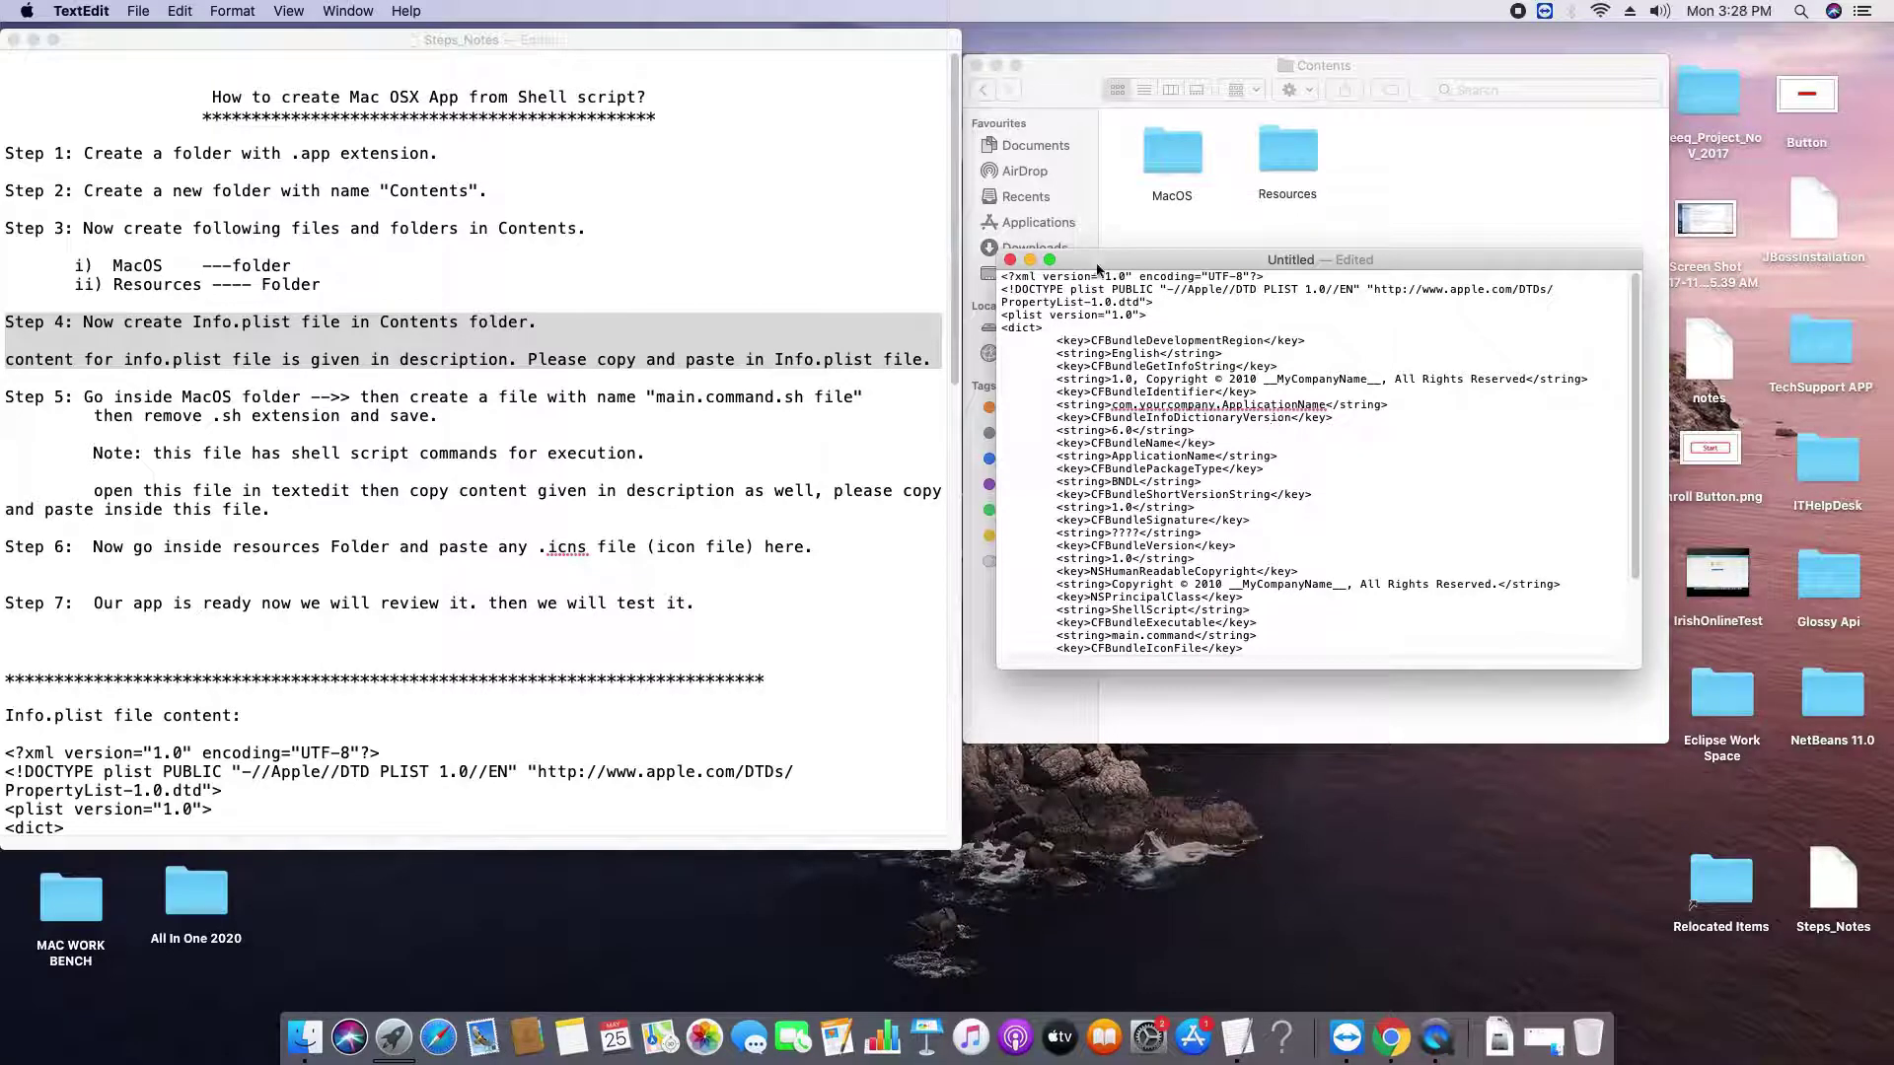
pyautogui.click(143, 12)
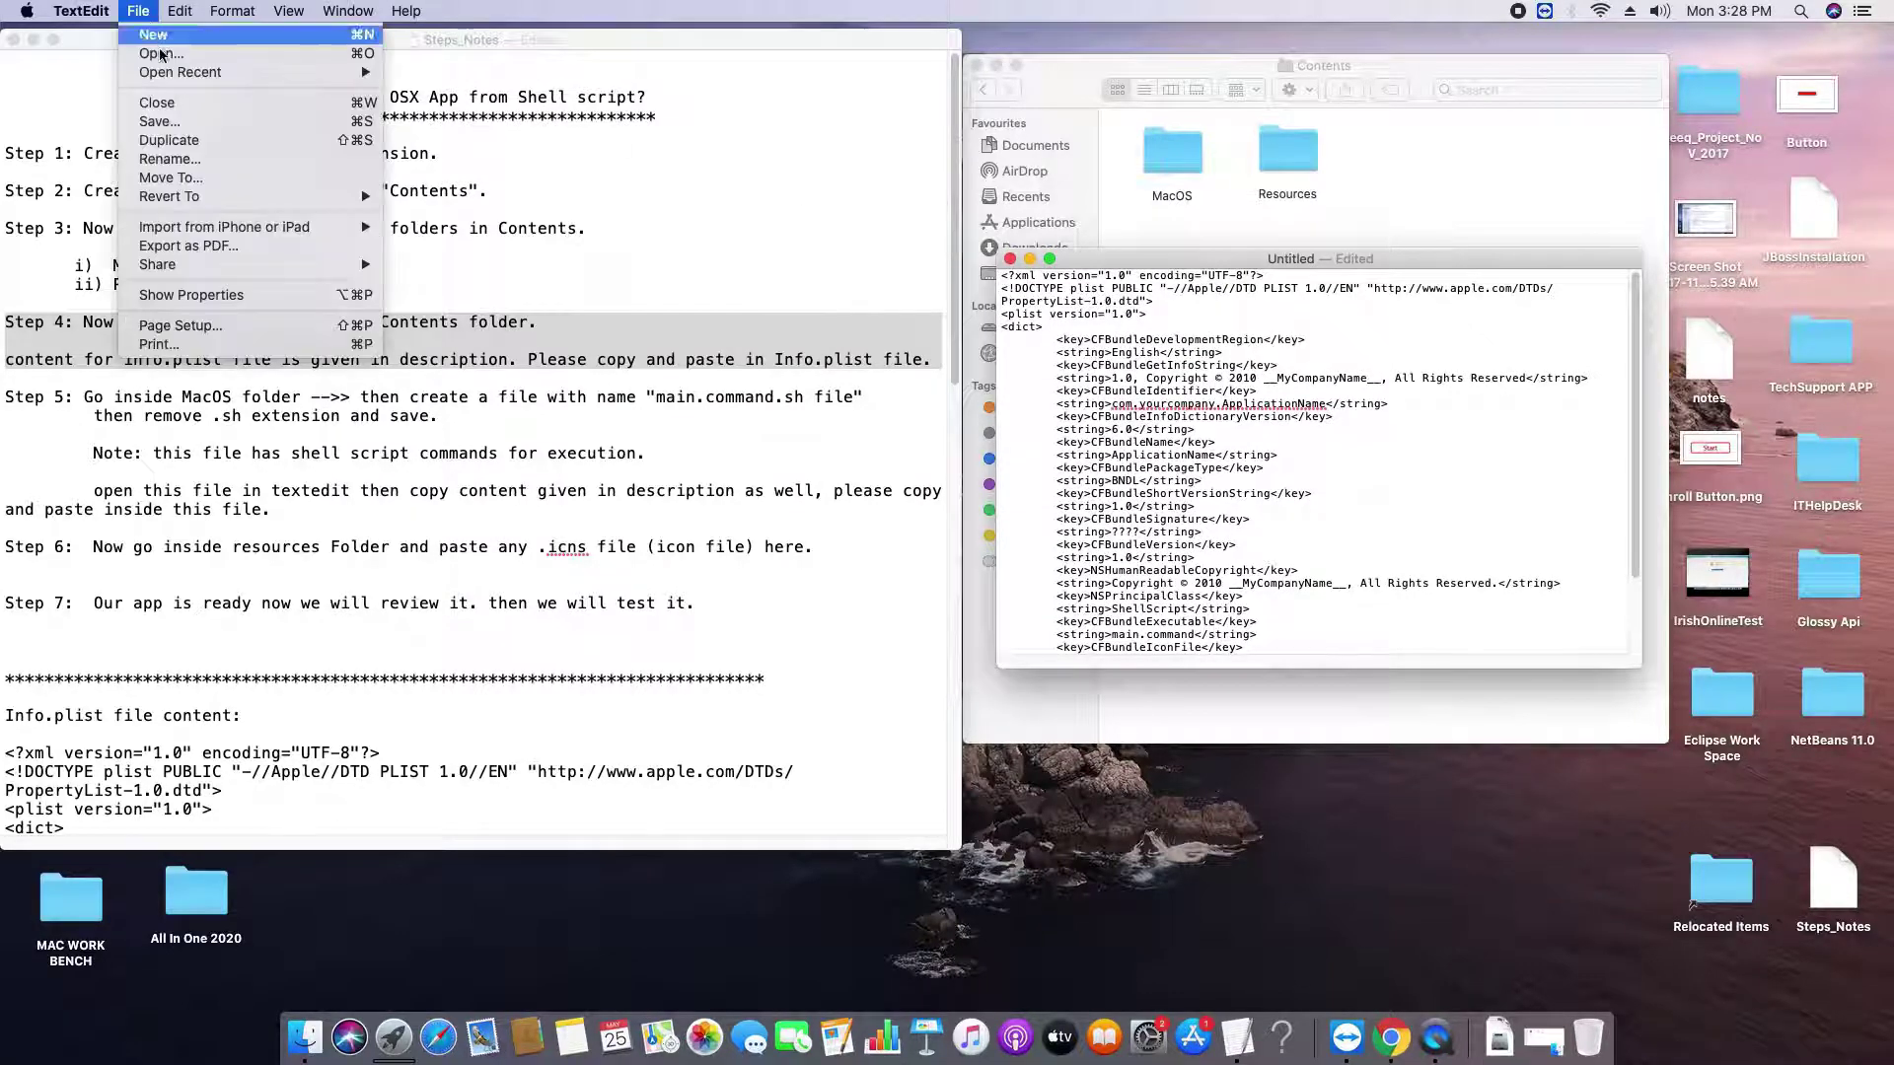
pyautogui.press('Escape')
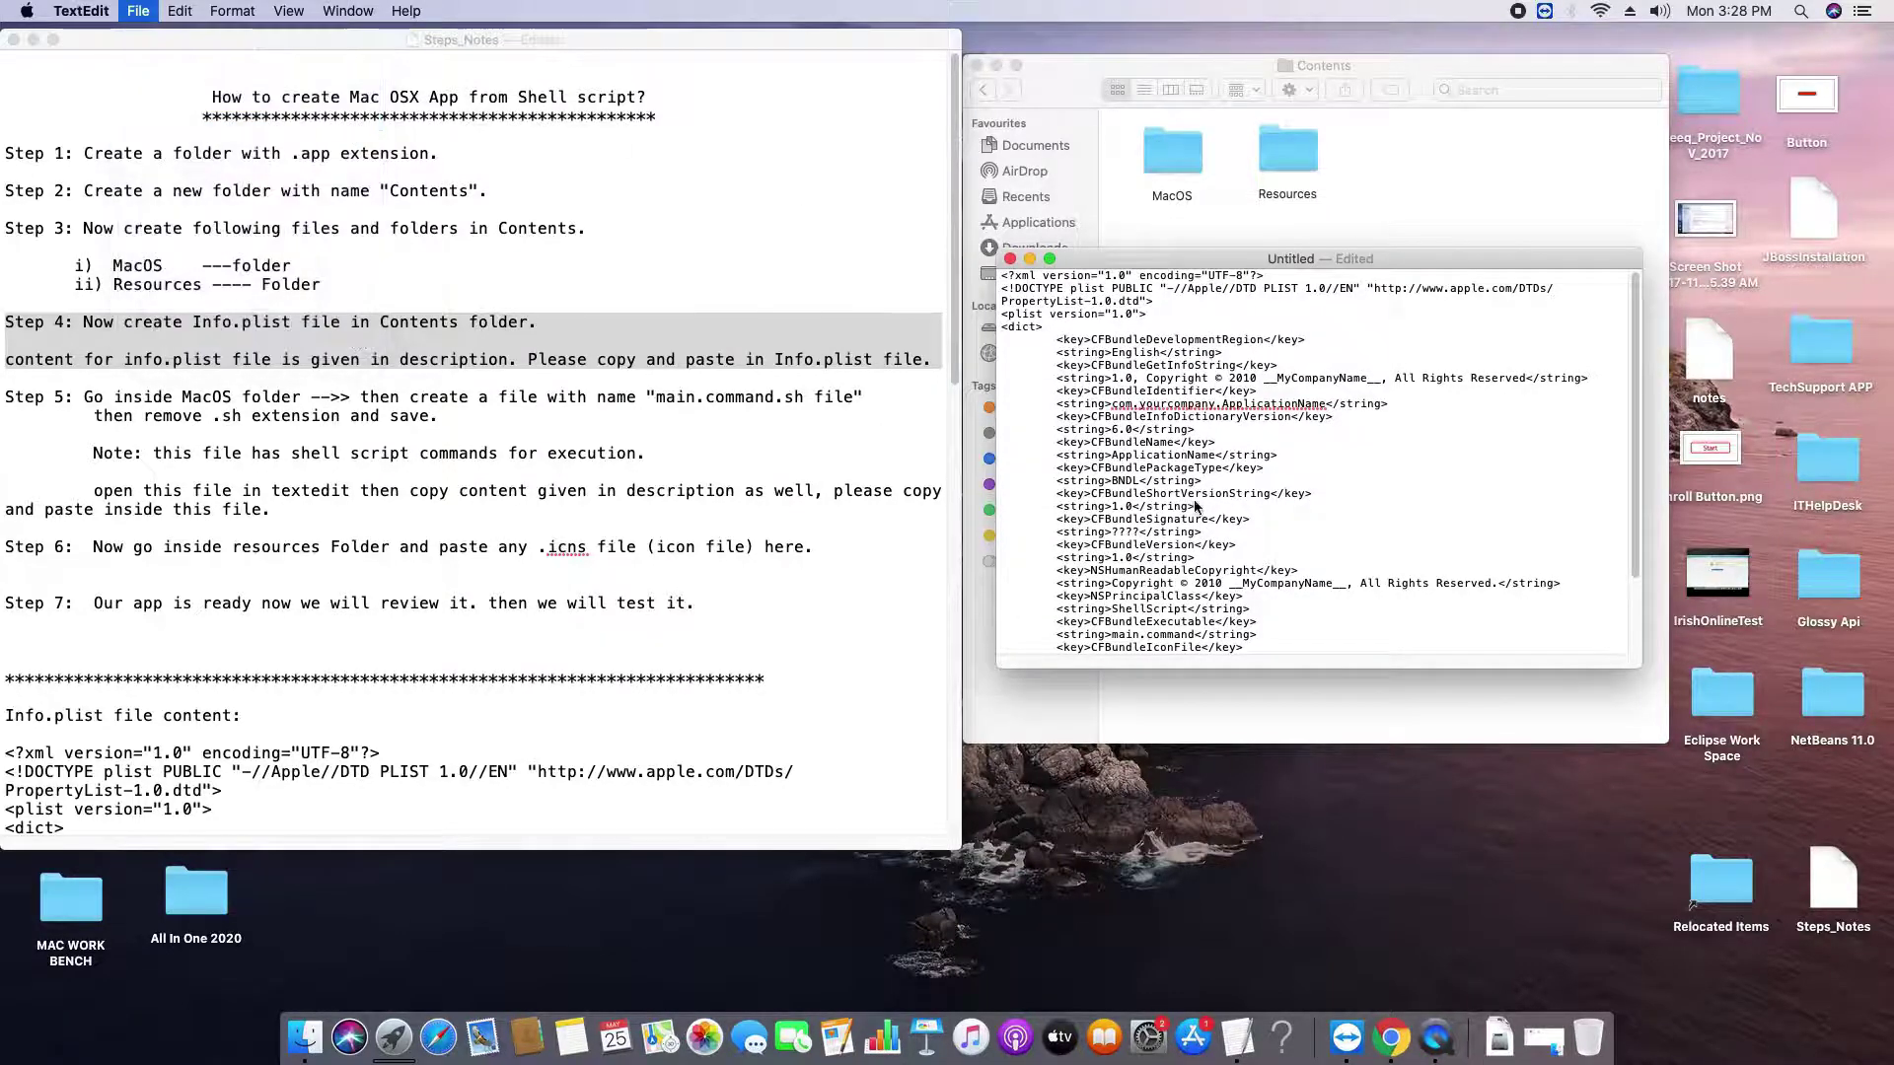
pyautogui.press('super+s')
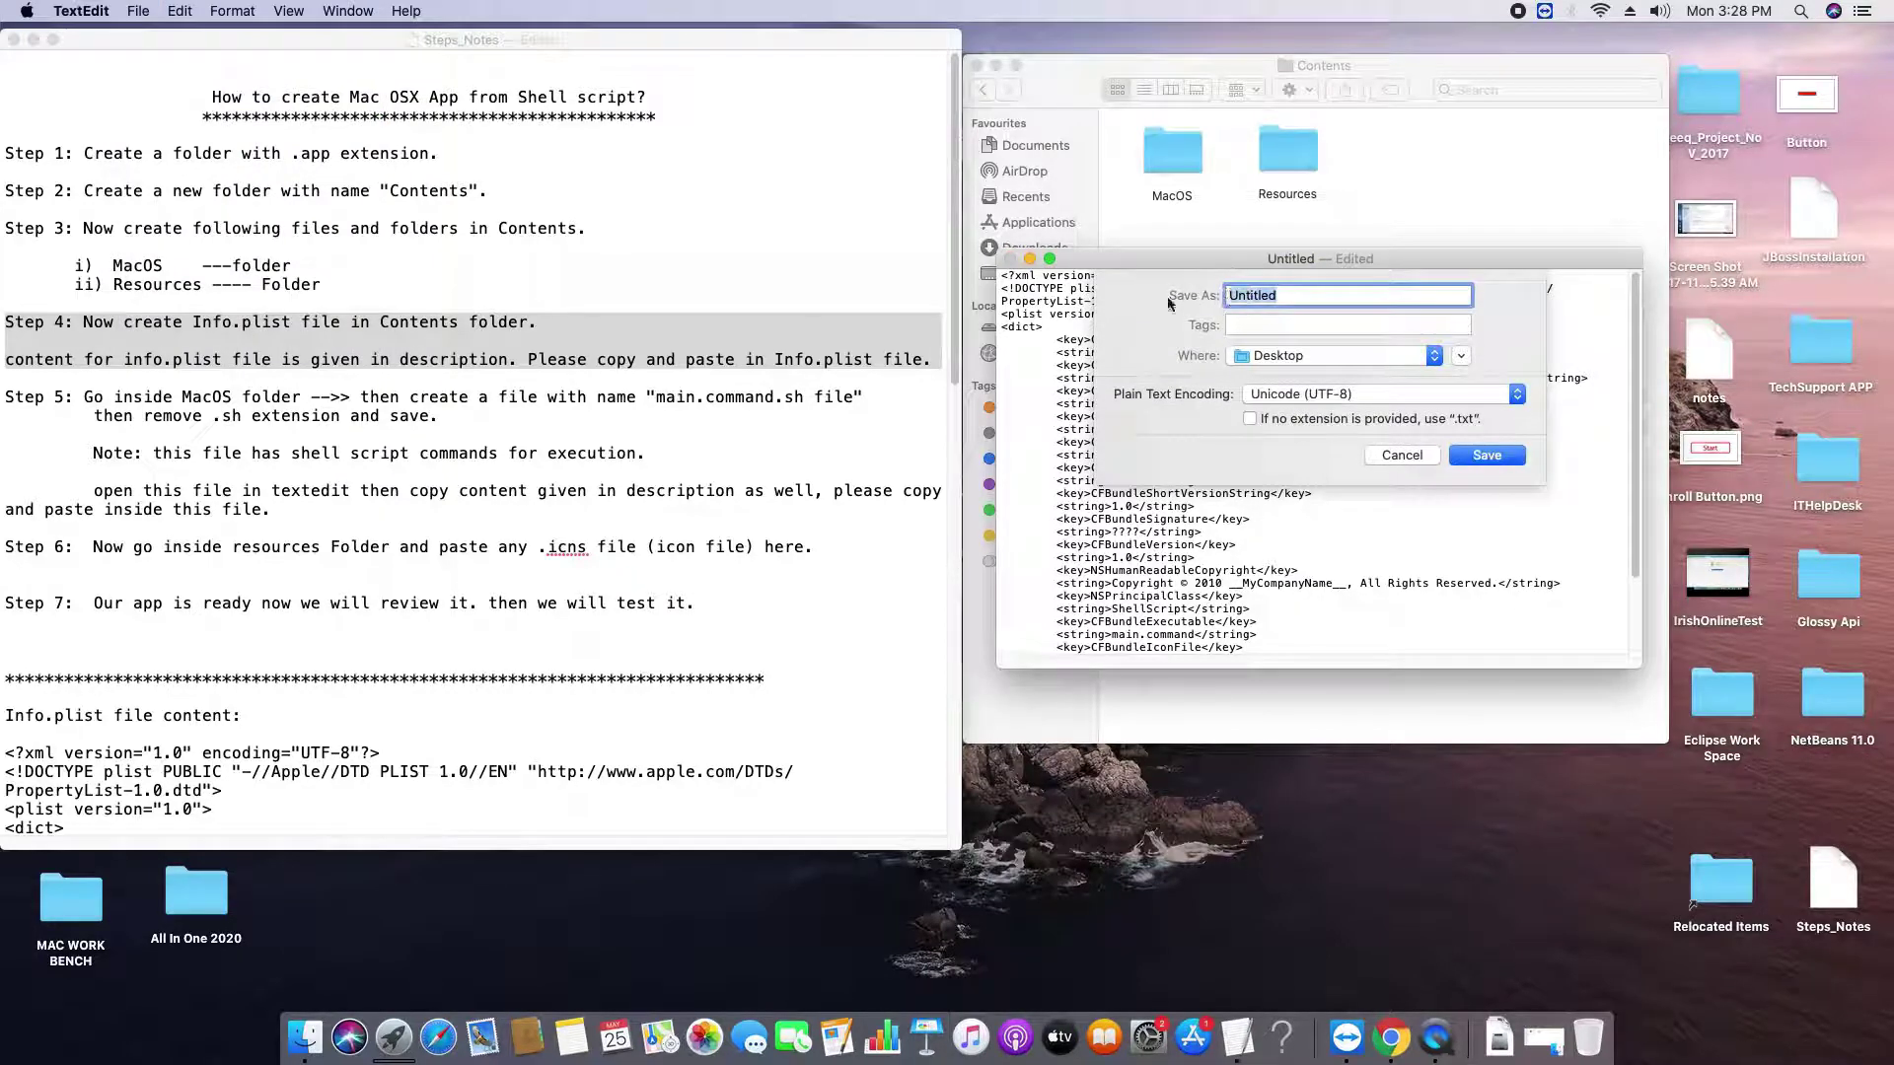
pyautogui.write('Info.plist')
pyautogui.click(1480, 459)
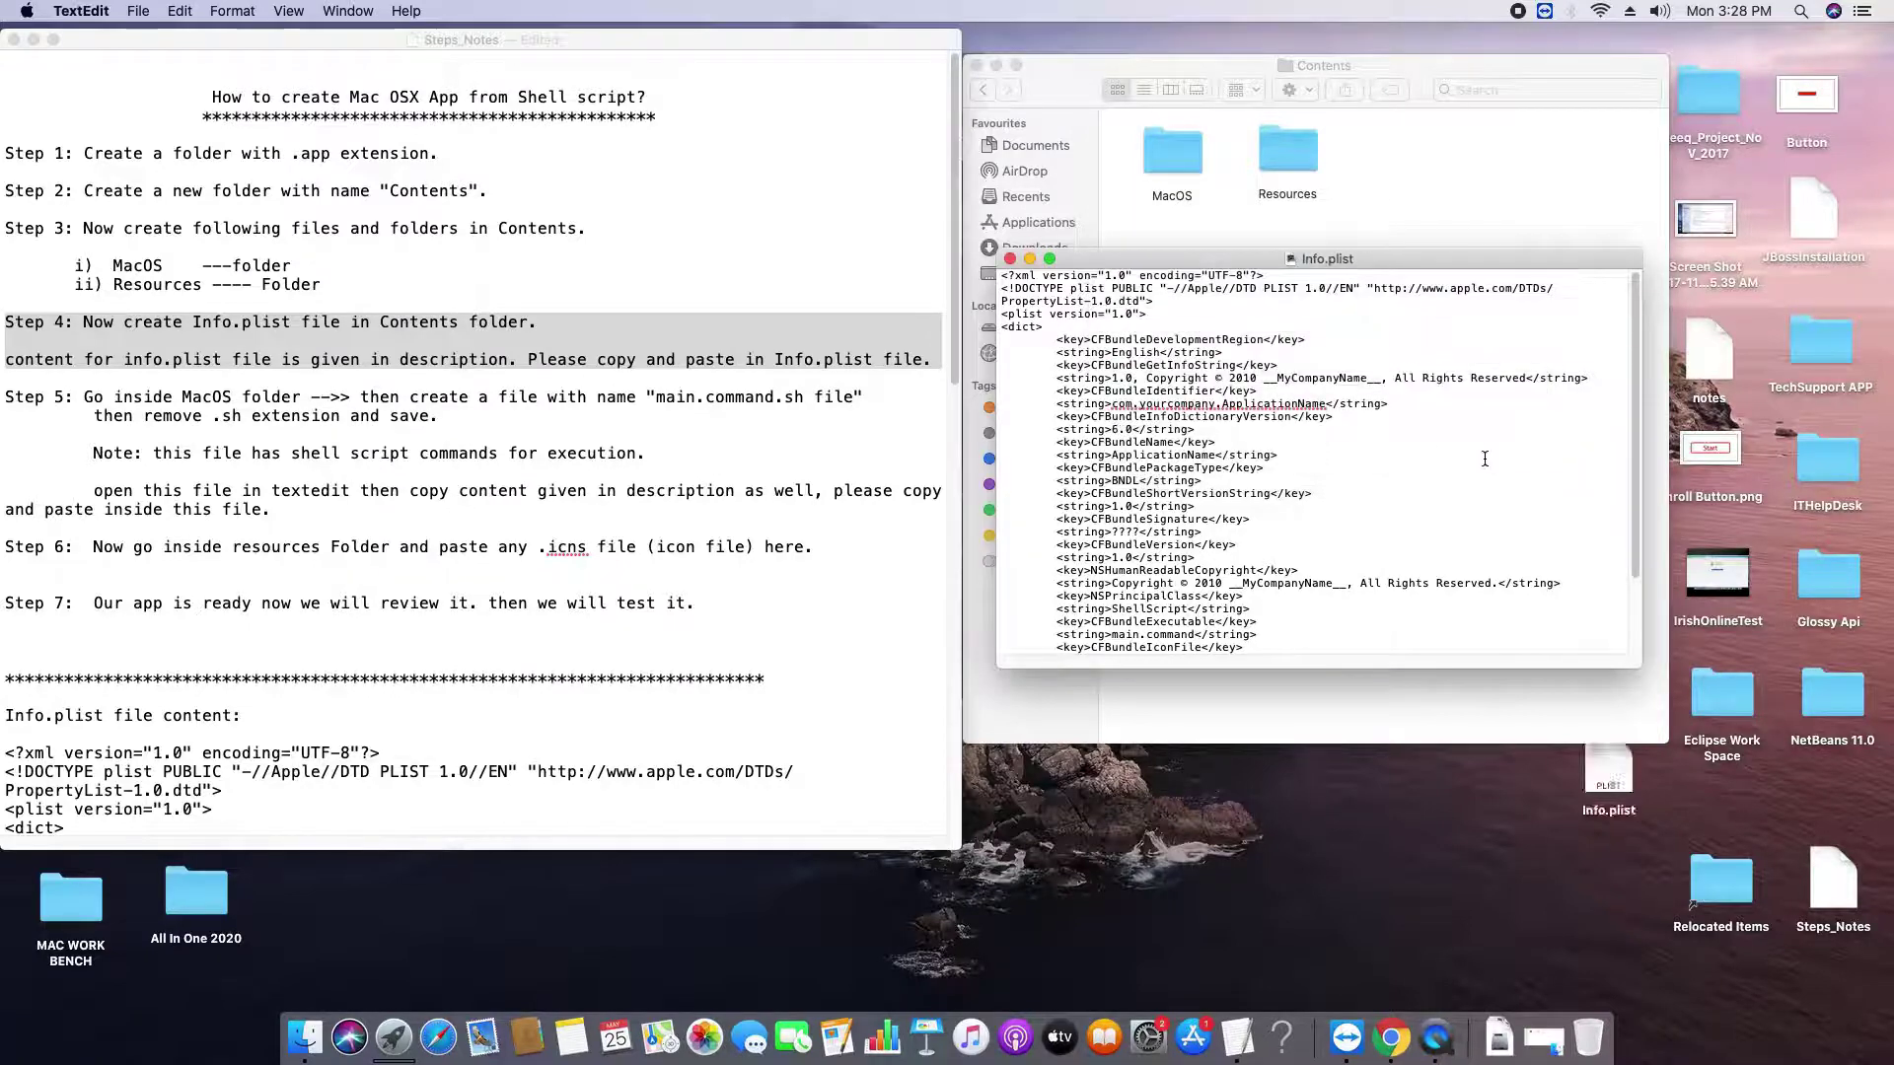
pyautogui.click(1010, 259)
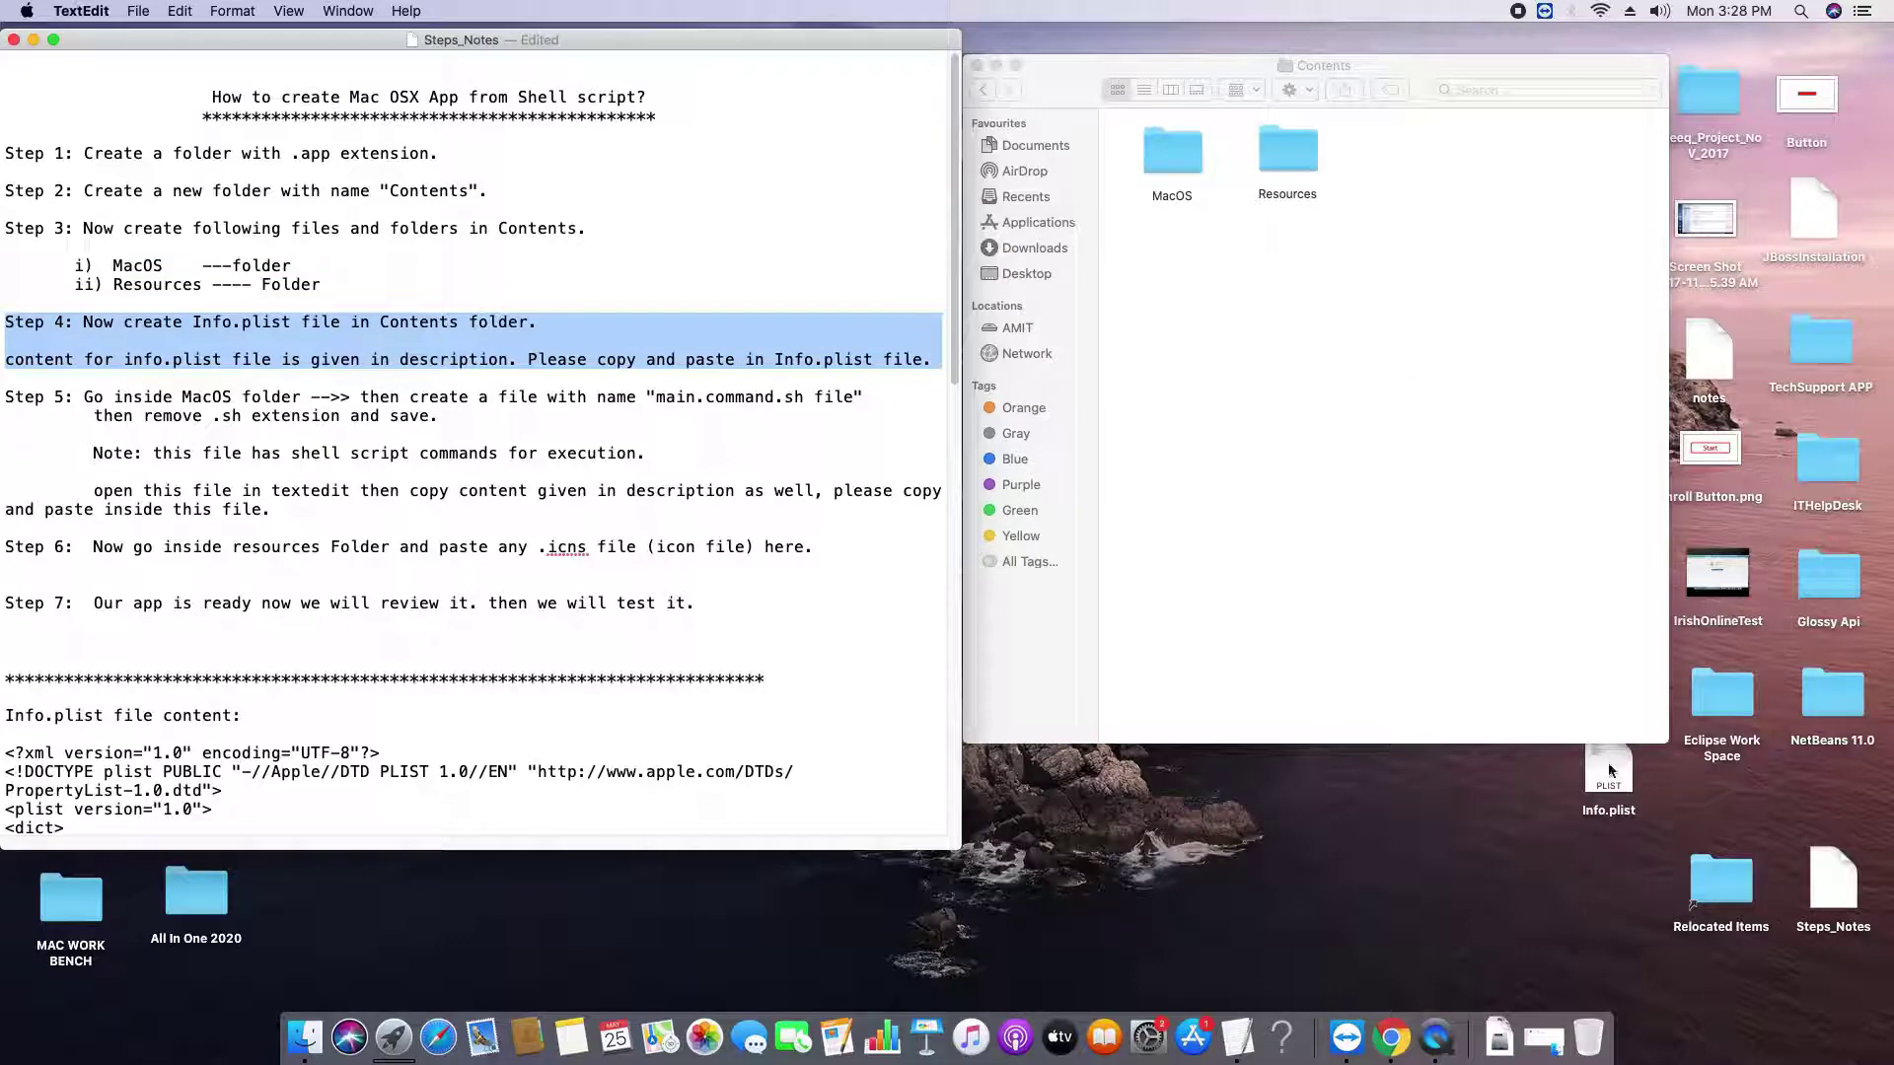
# - Move Info.plist from the Desktop into the Contents folder and check it against Step 4 in the notes
pyautogui.moveTo(1609, 769); pyautogui.dragTo(1397, 161)
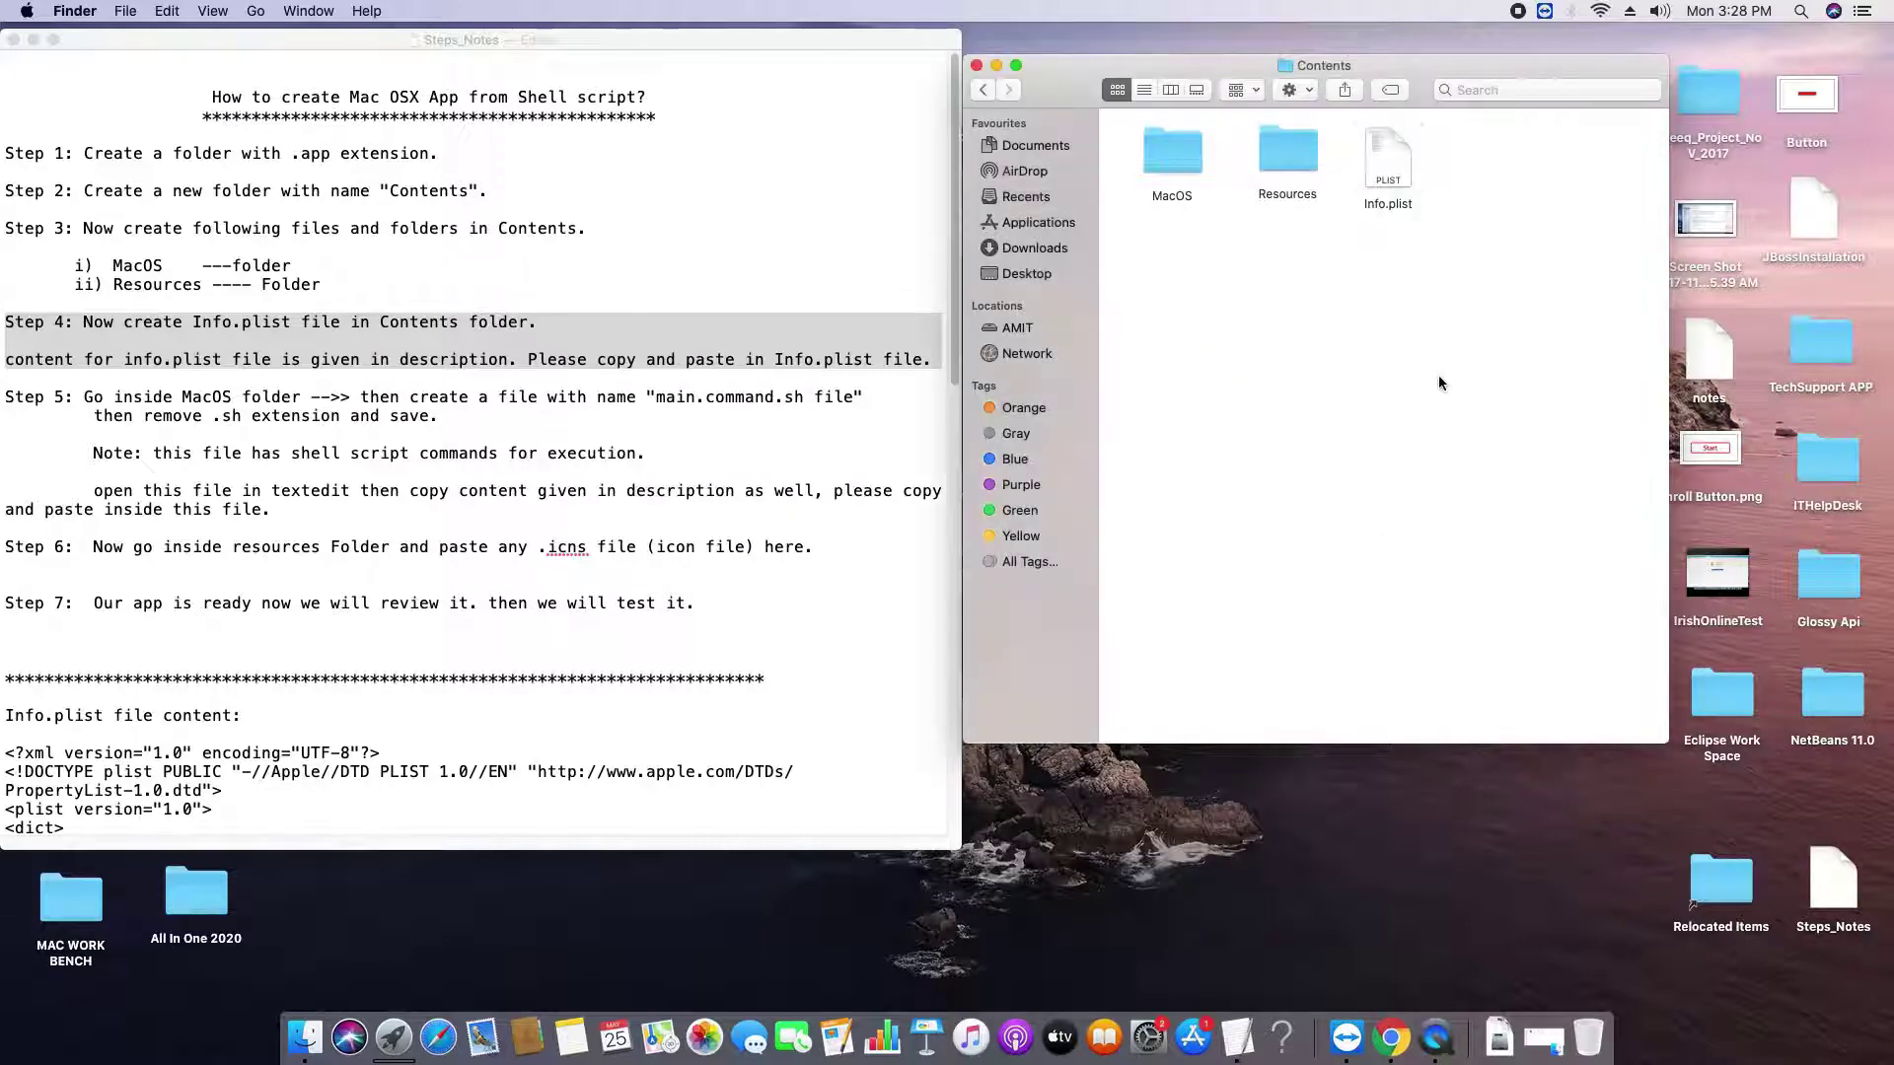
pyautogui.click(1438, 375)
pyautogui.click(655, 322)
pyautogui.moveTo(538, 322); pyautogui.dragTo(3, 321)
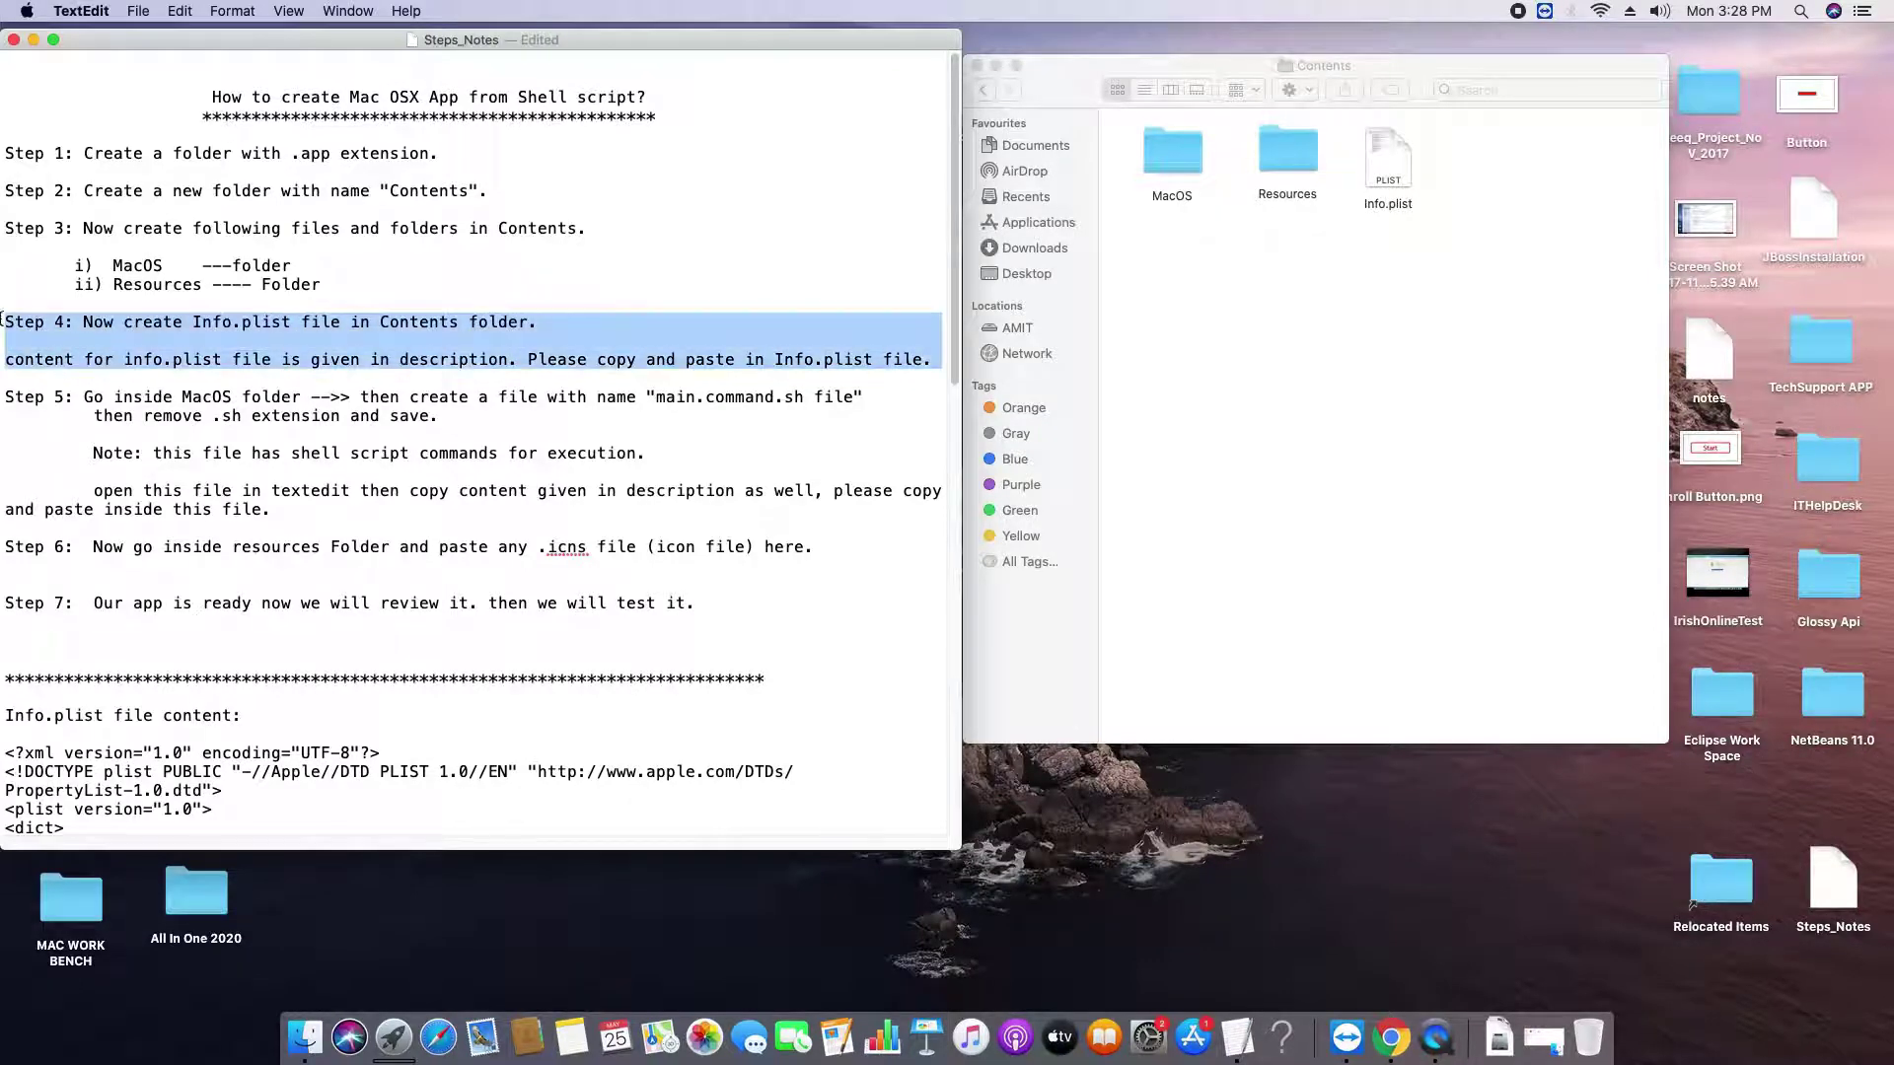
# - Check the start of Step 5 in the notes and open the MacOS folder inside Contents
pyautogui.click(324, 385)
pyautogui.keyDown('shift'); pyautogui.click(79, 399); pyautogui.keyUp('shift')
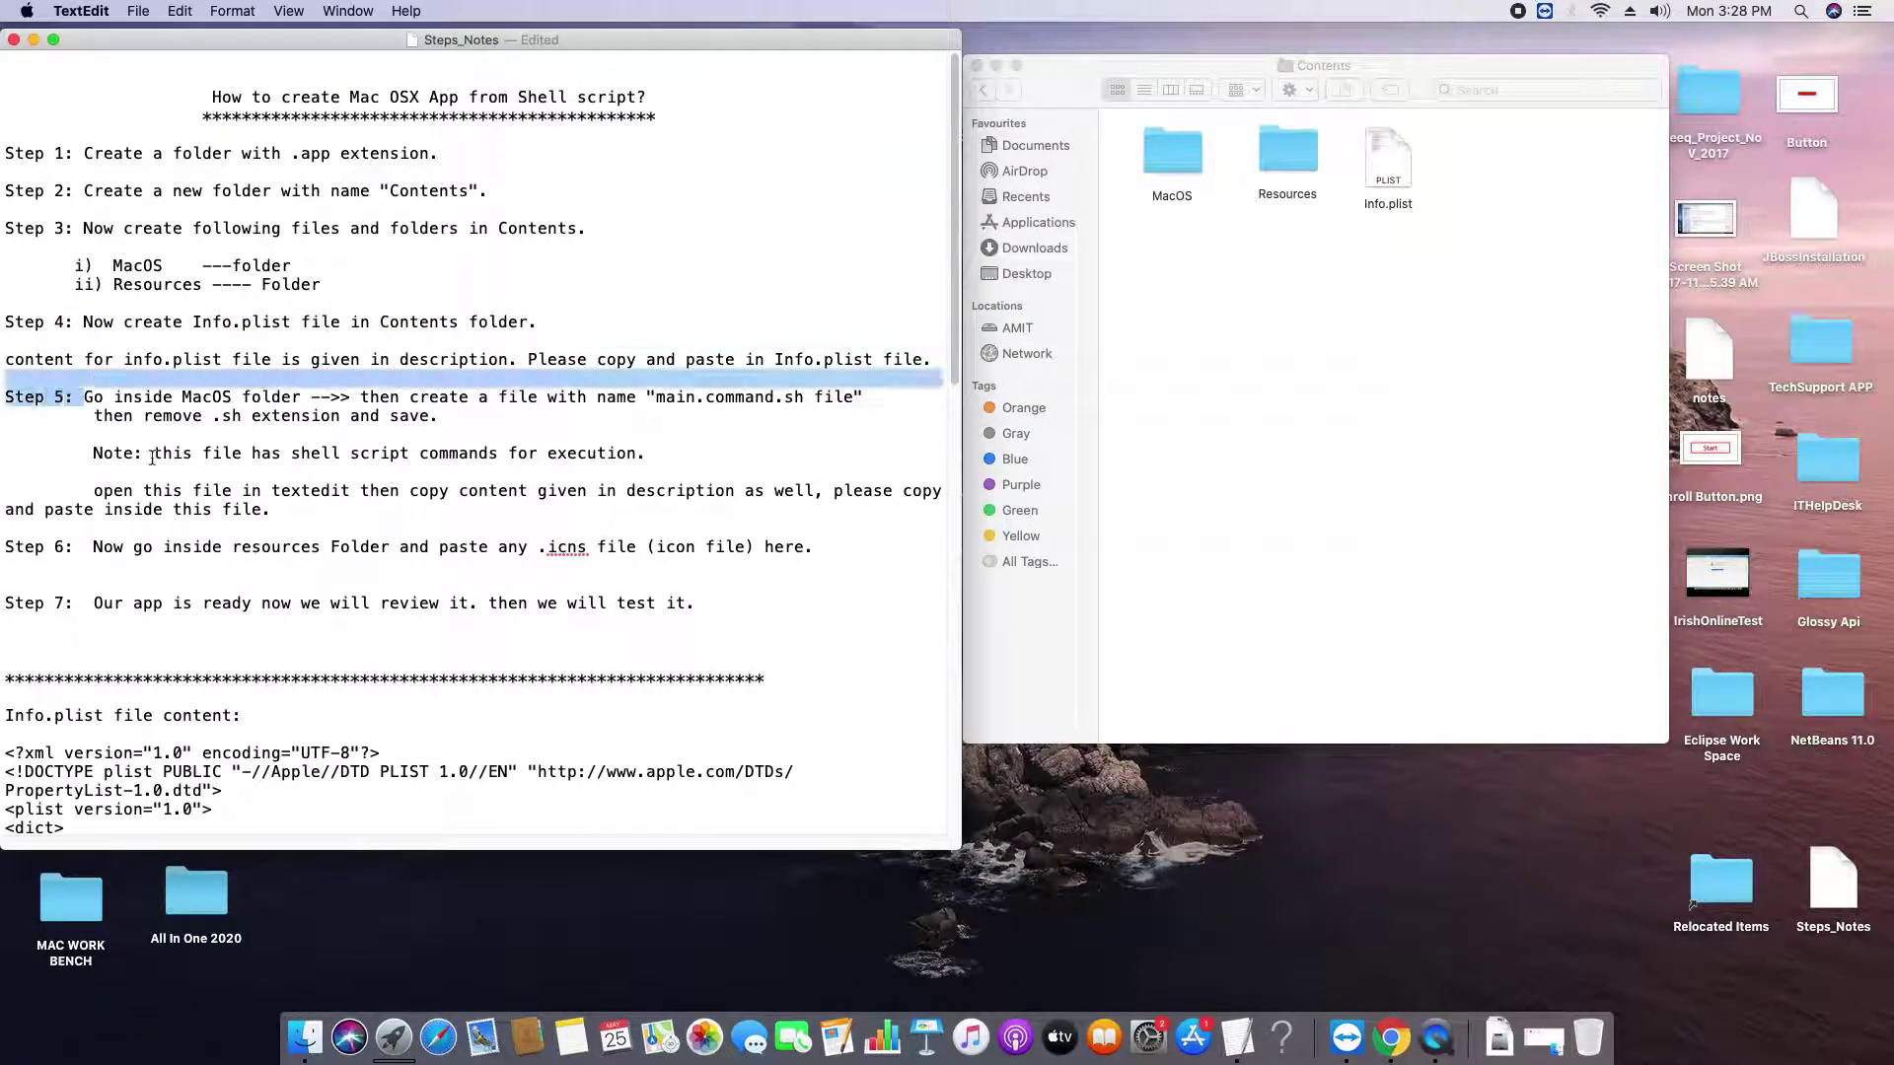
pyautogui.moveTo(84, 396); pyautogui.dragTo(307, 397)
pyautogui.doubleClick(1176, 158)
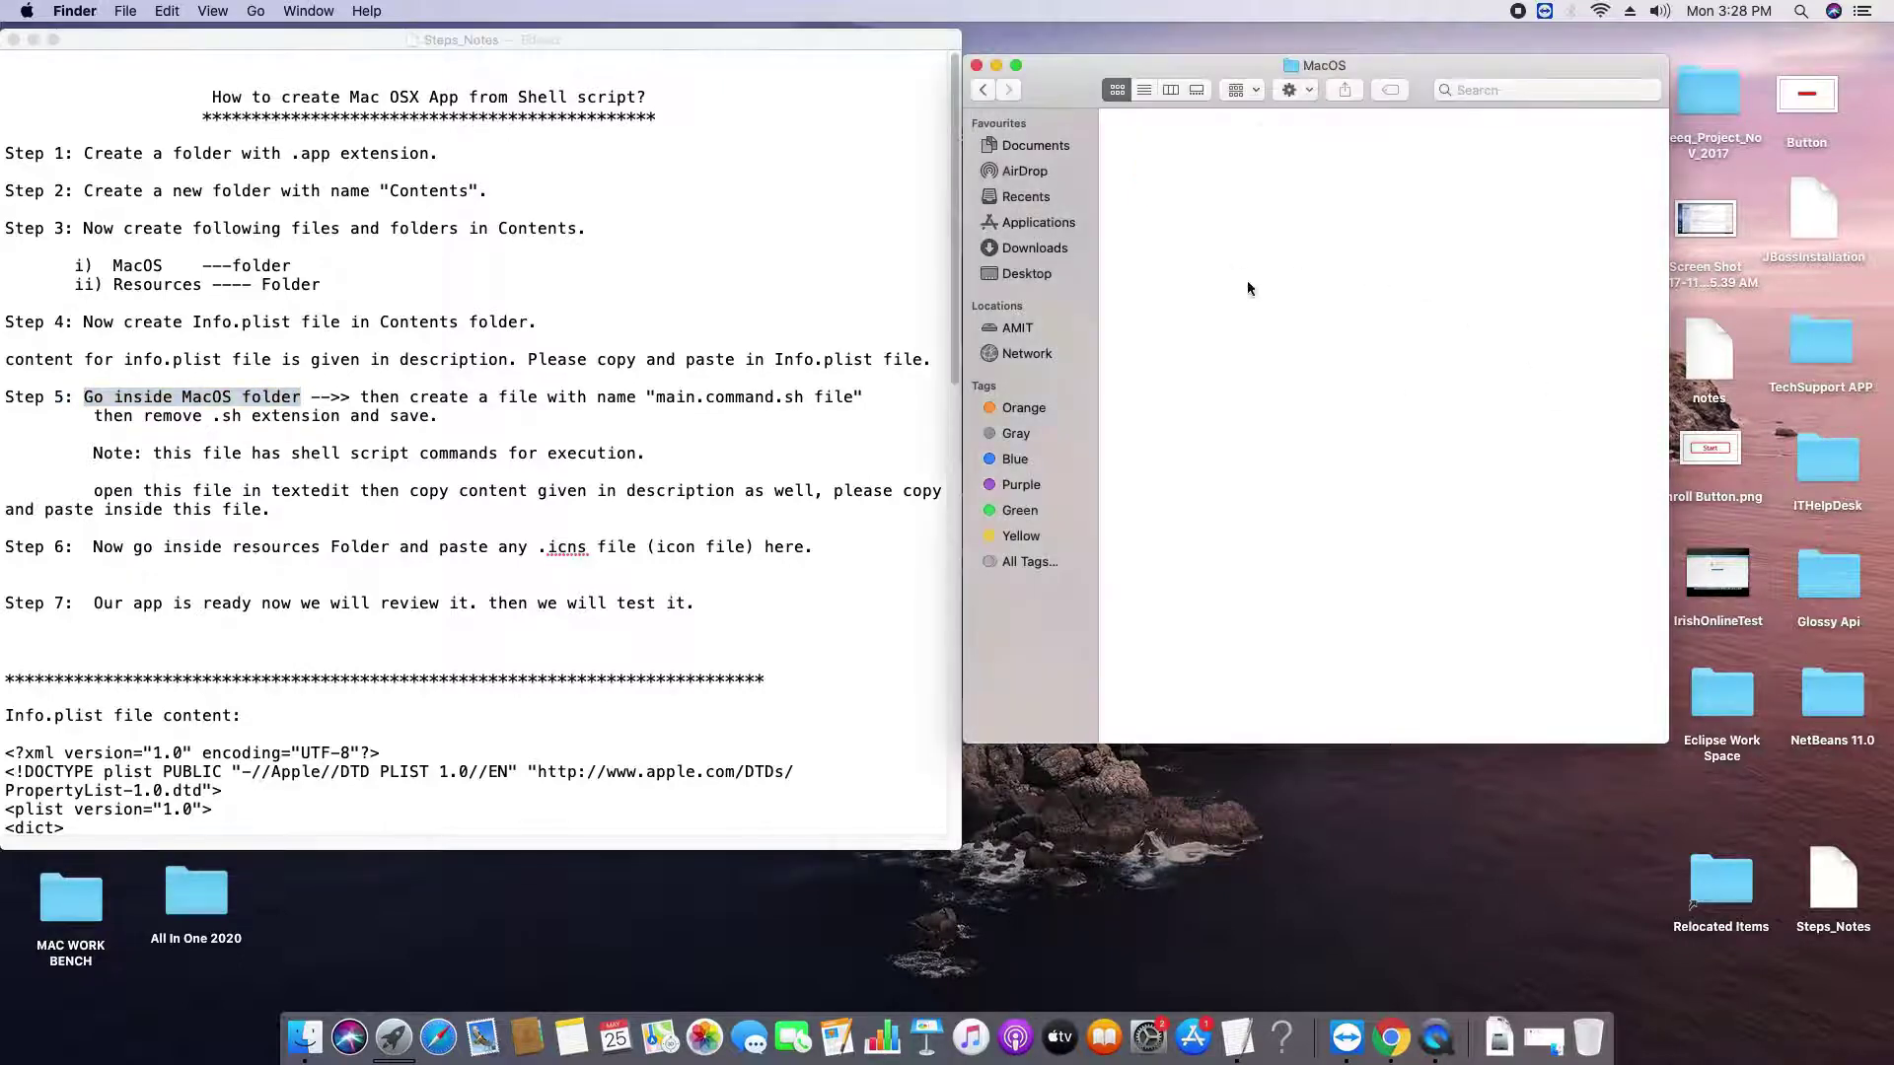
# - Examine Step 5 in the notes for the script file's name, extension removal, purpose and content instructions
pyautogui.click(584, 415)
pyautogui.moveTo(411, 397); pyautogui.dragTo(658, 399)
pyautogui.click(741, 423)
pyautogui.click(698, 432)
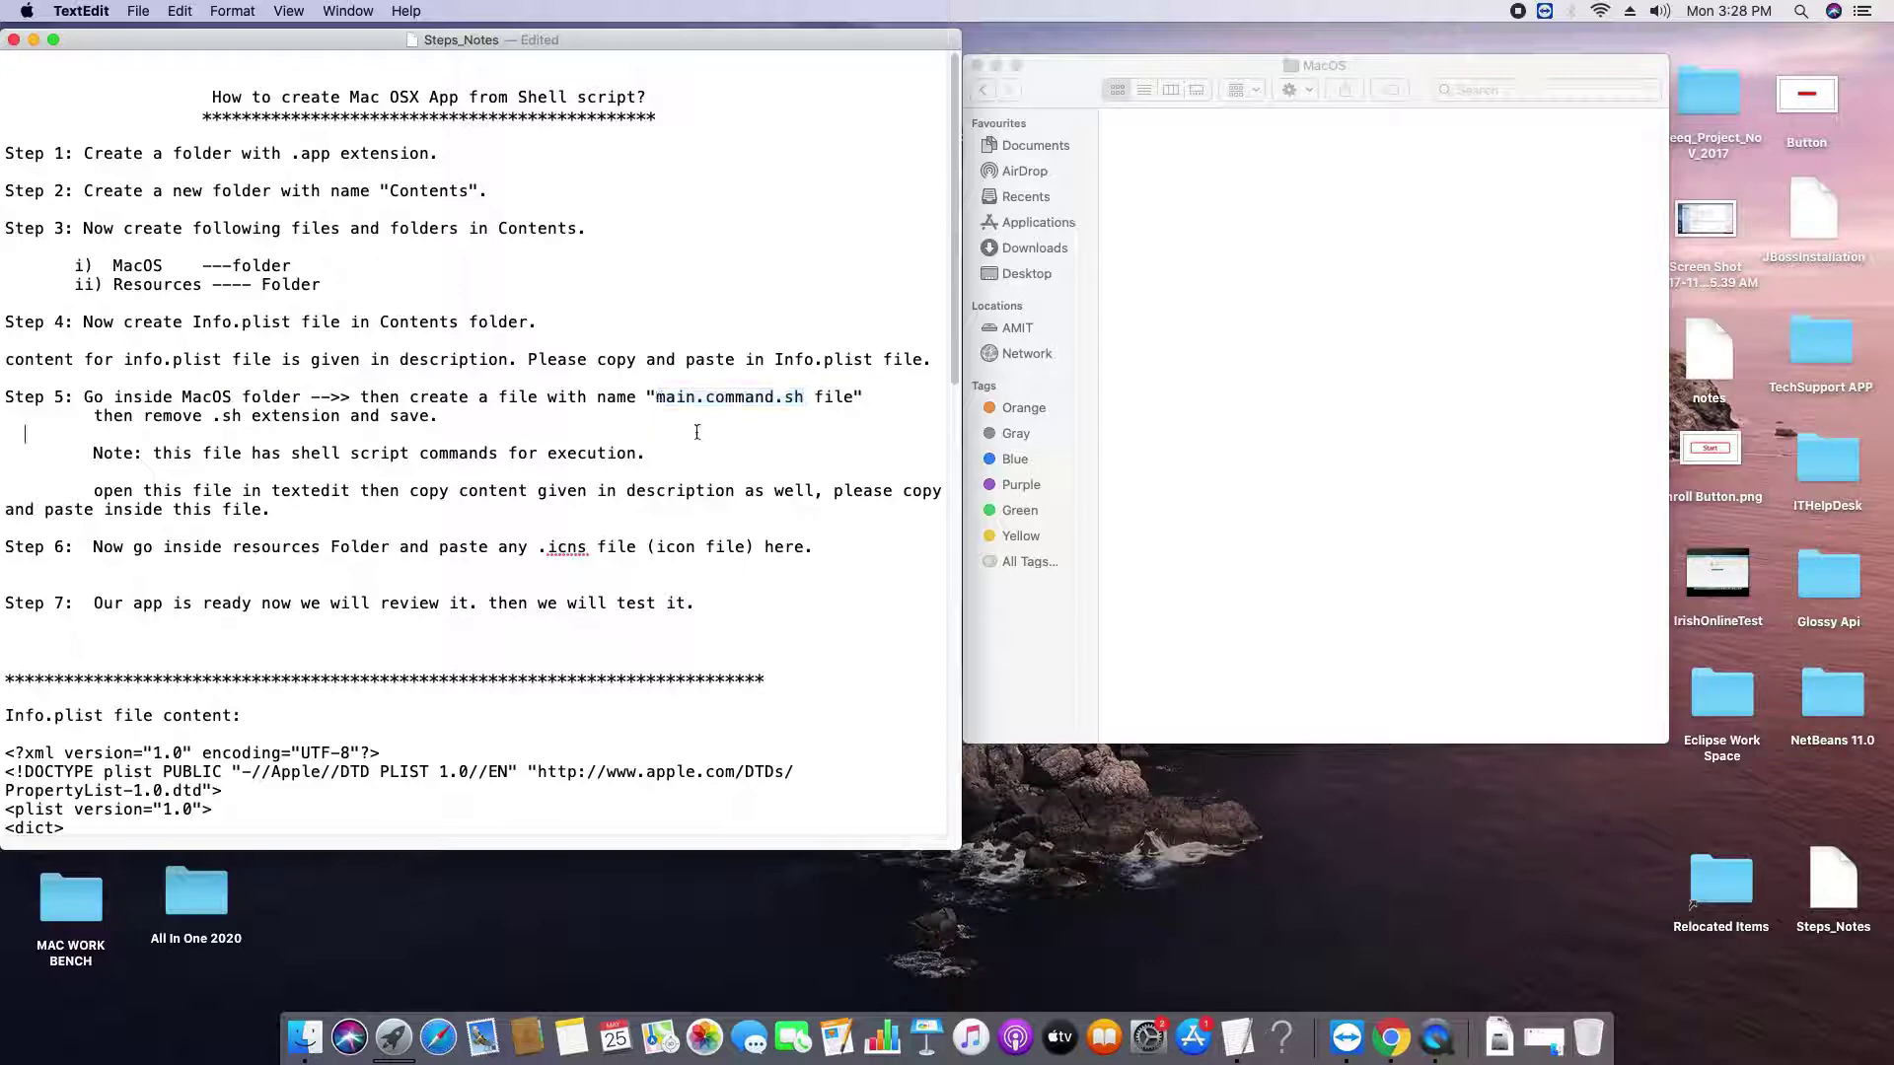
pyautogui.moveTo(94, 415); pyautogui.dragTo(437, 415)
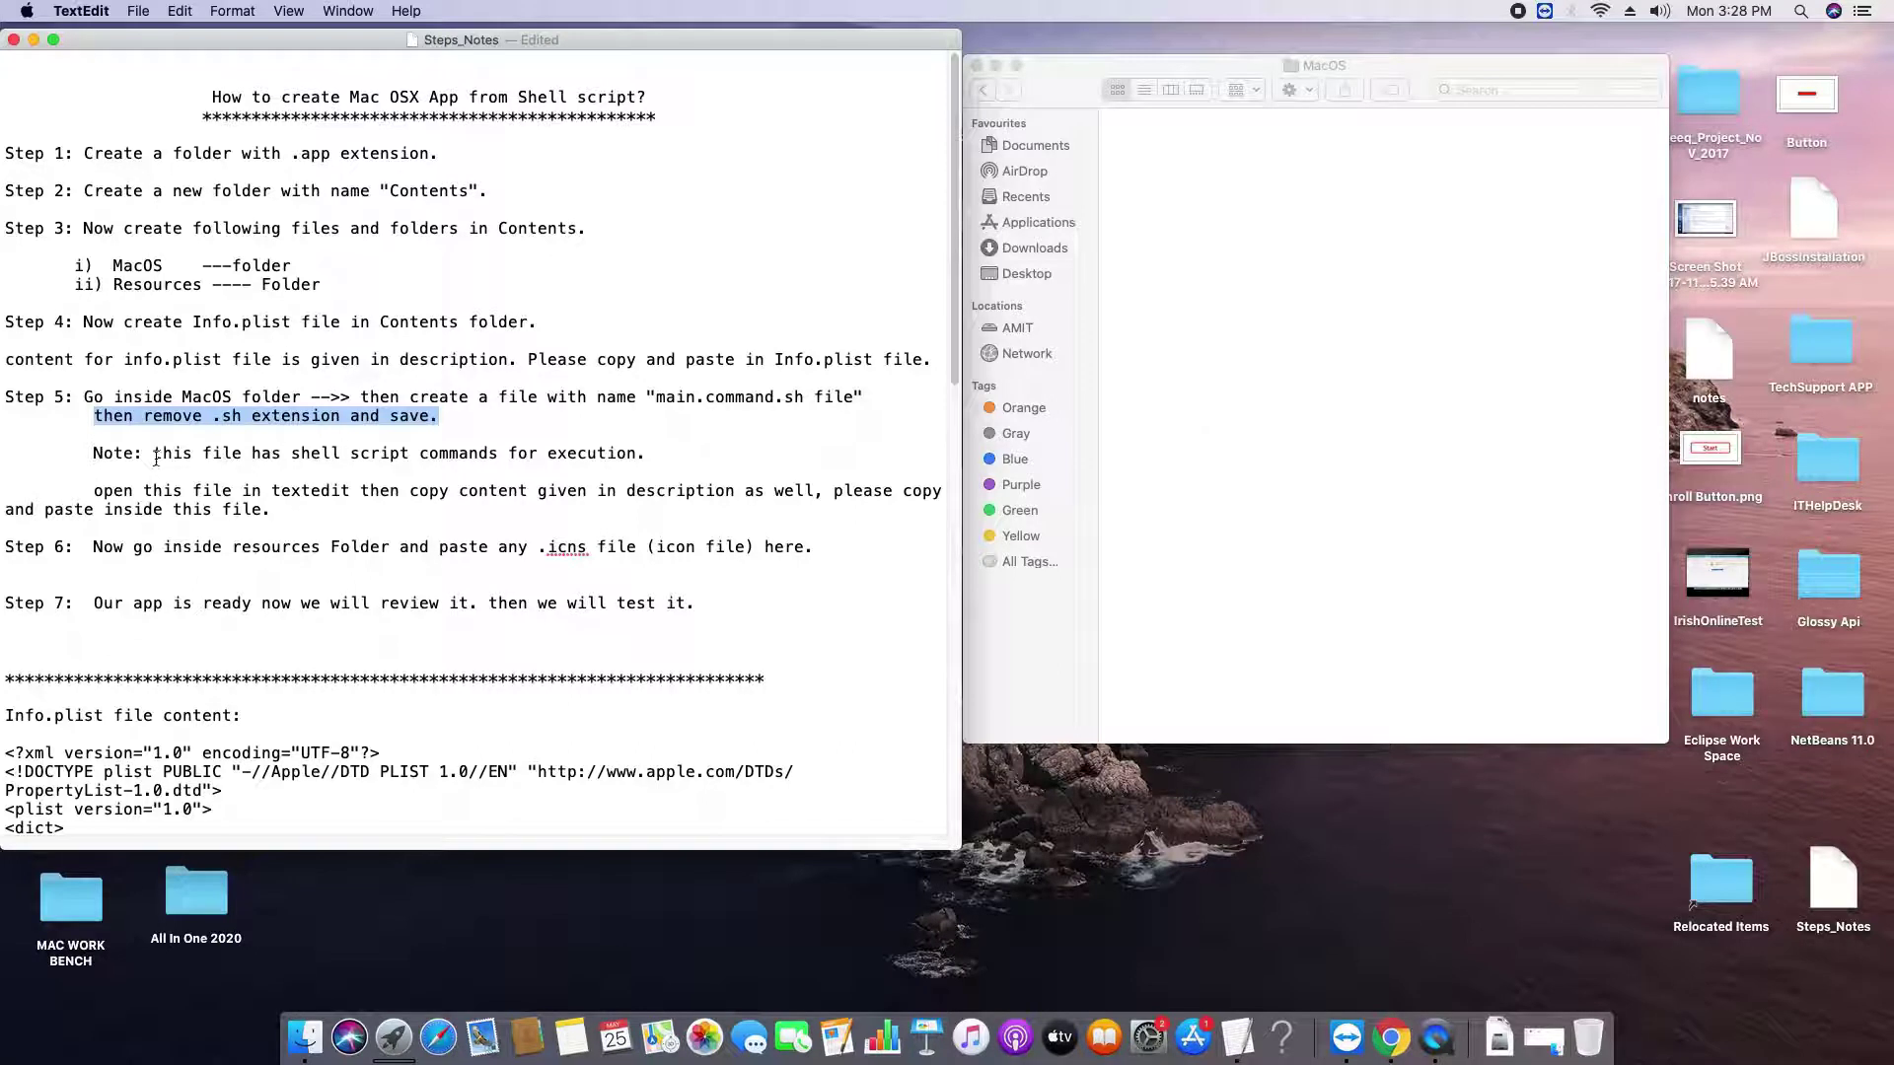
pyautogui.moveTo(144, 456); pyautogui.dragTo(74, 455)
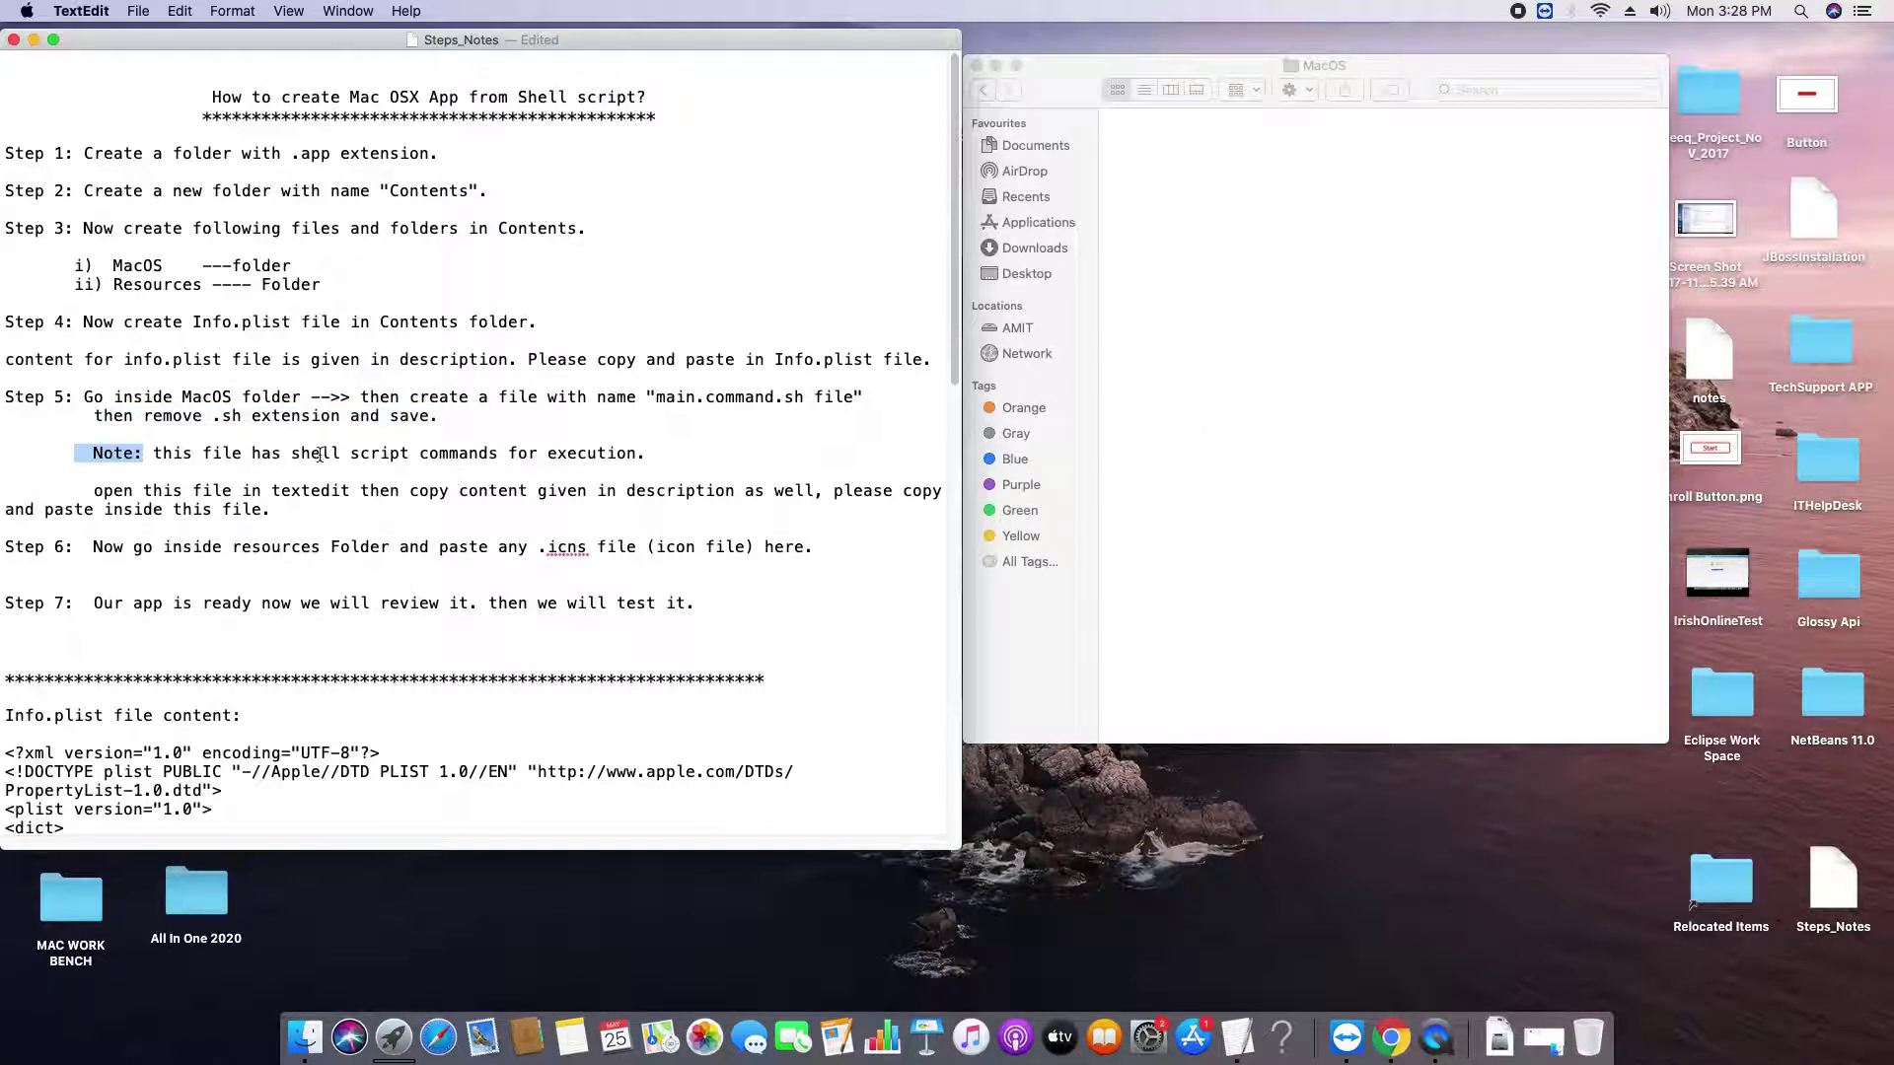
pyautogui.moveTo(292, 453); pyautogui.dragTo(394, 453)
pyautogui.moveTo(664, 453); pyautogui.dragTo(155, 454)
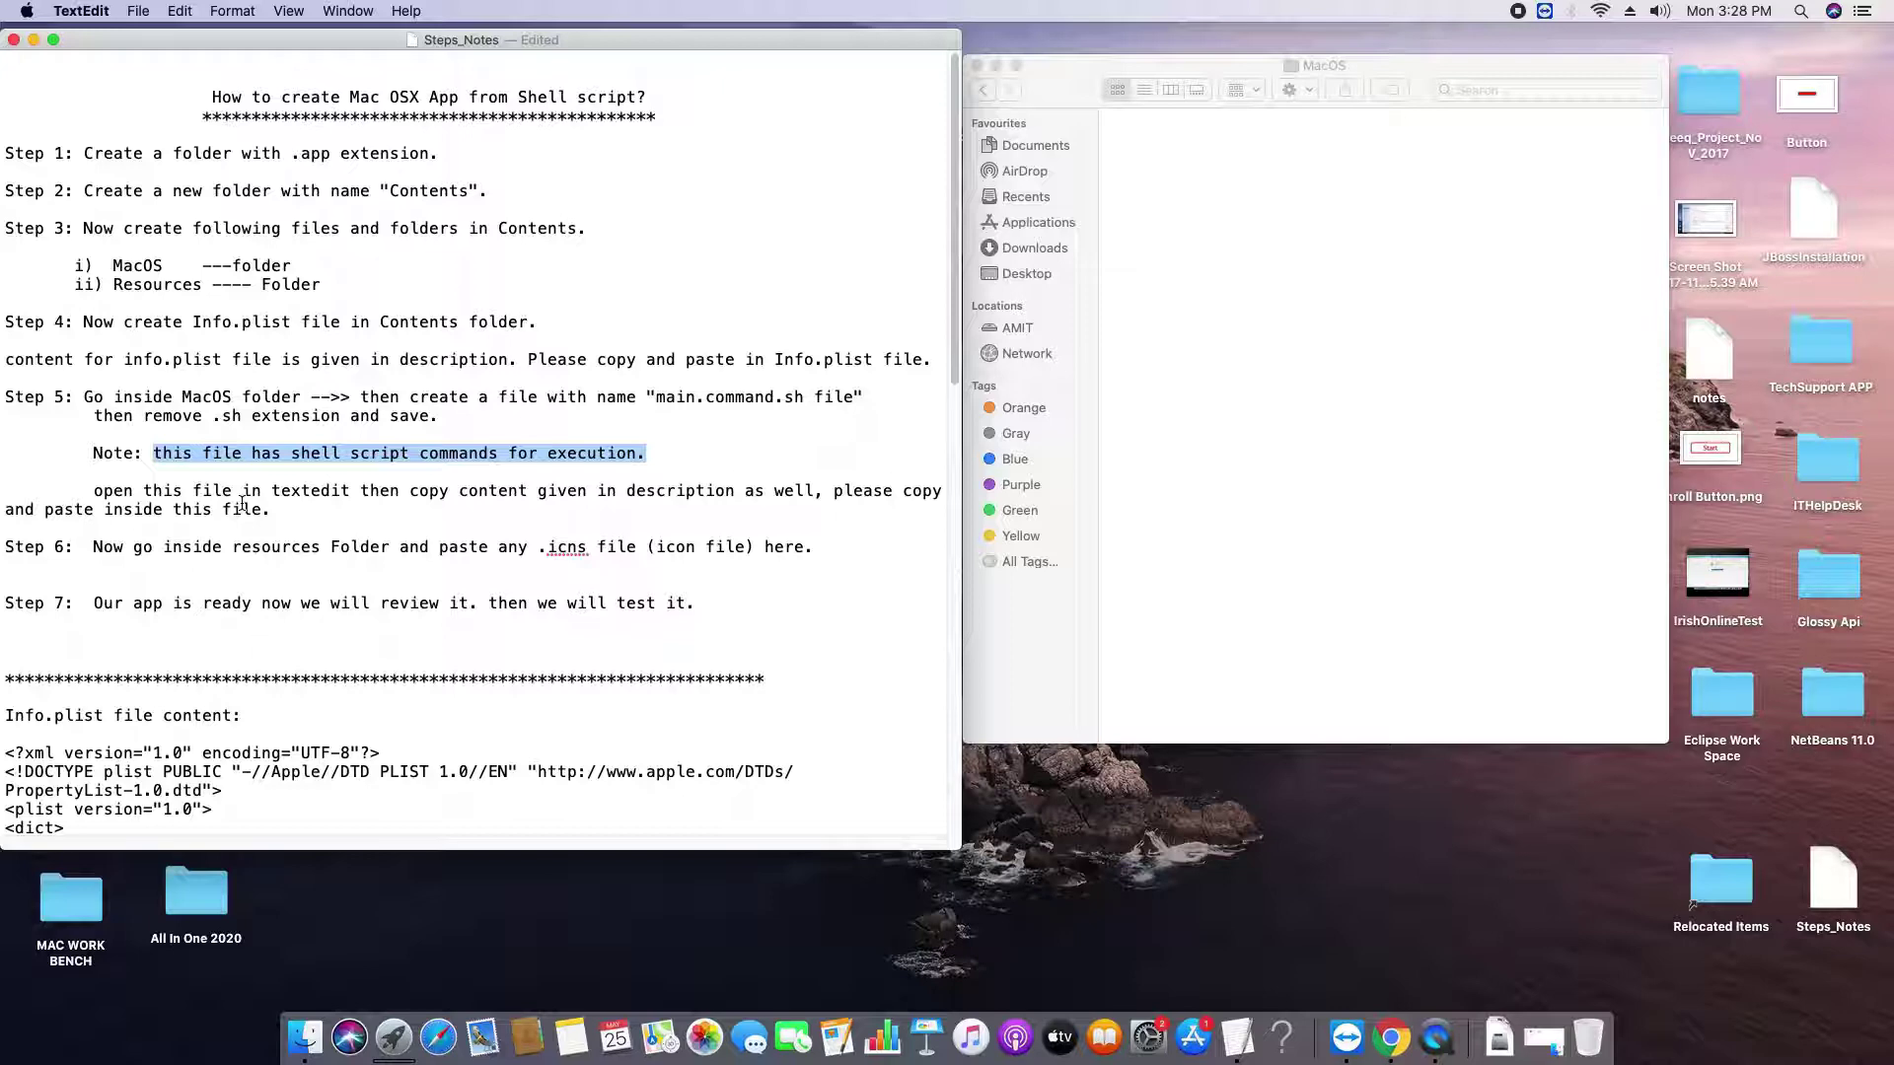
pyautogui.click(301, 510)
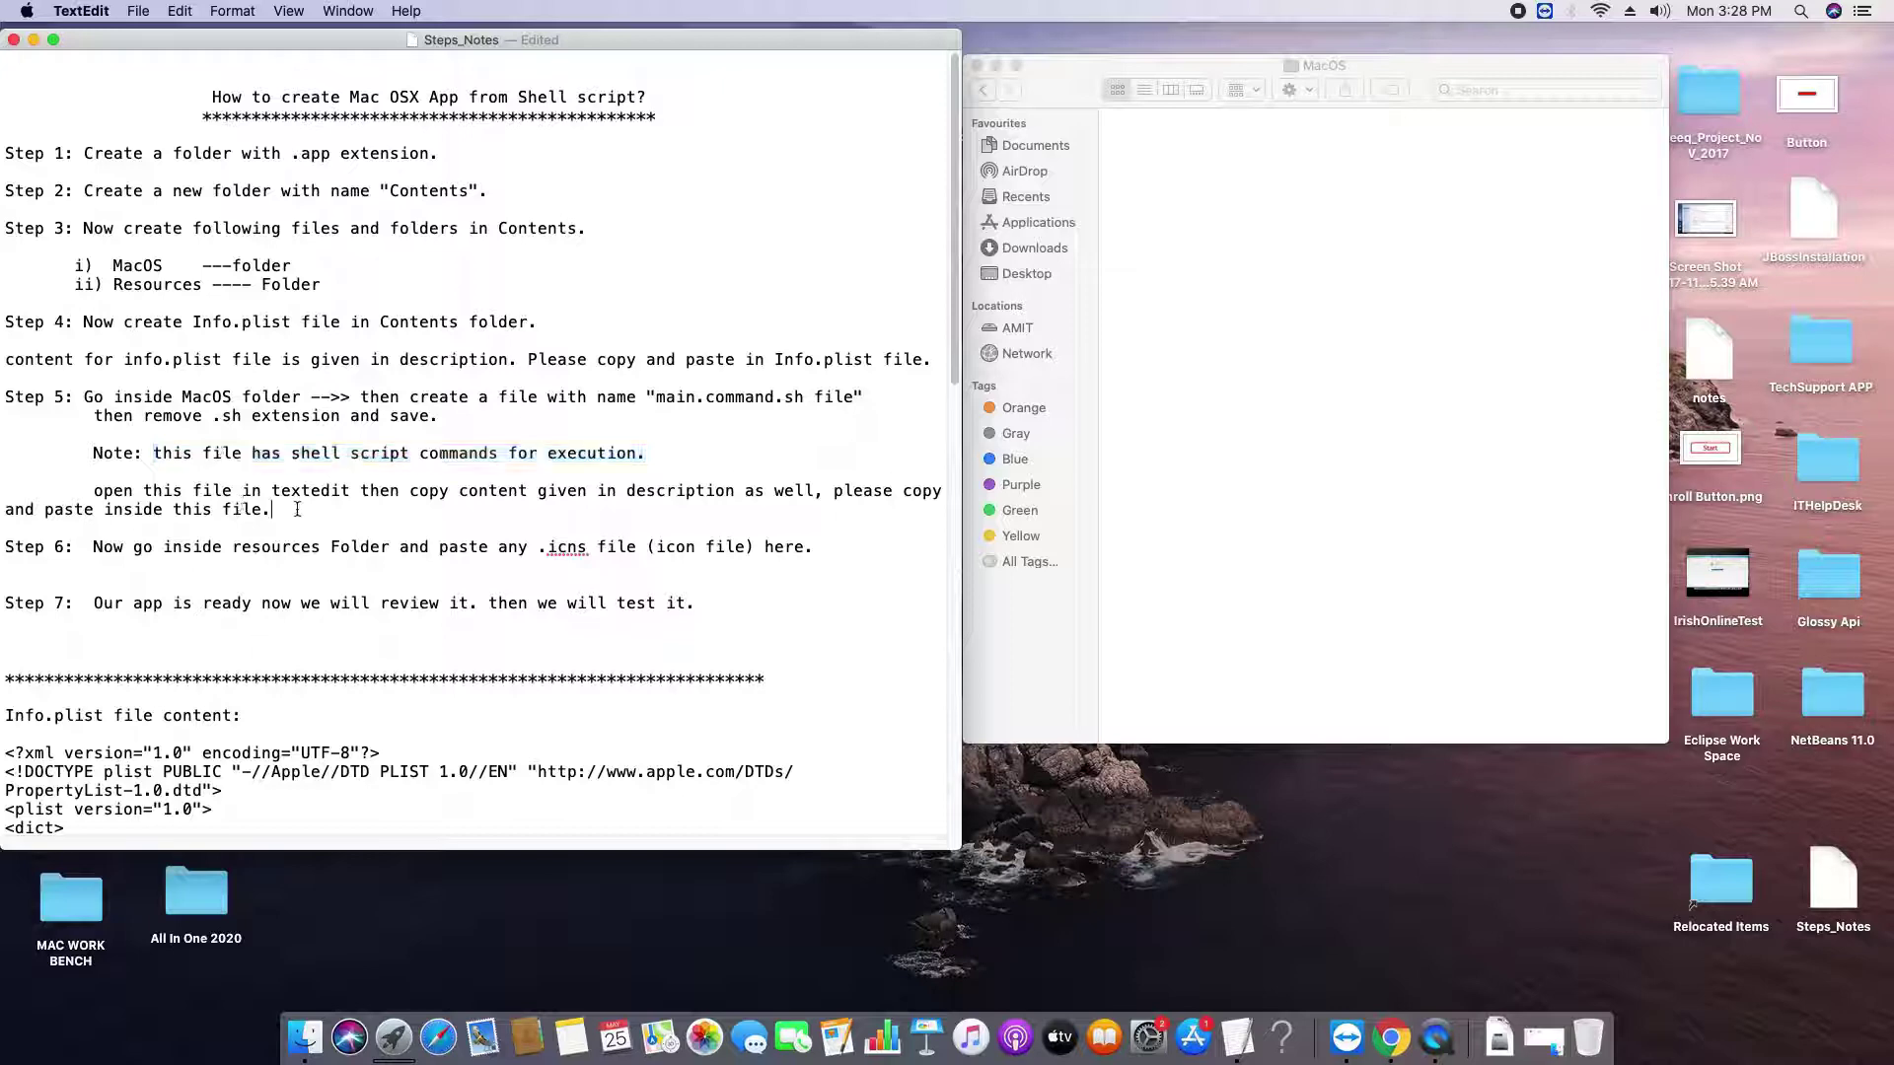
pyautogui.keyDown('shift'); pyautogui.click(85, 490); pyautogui.keyUp('shift')
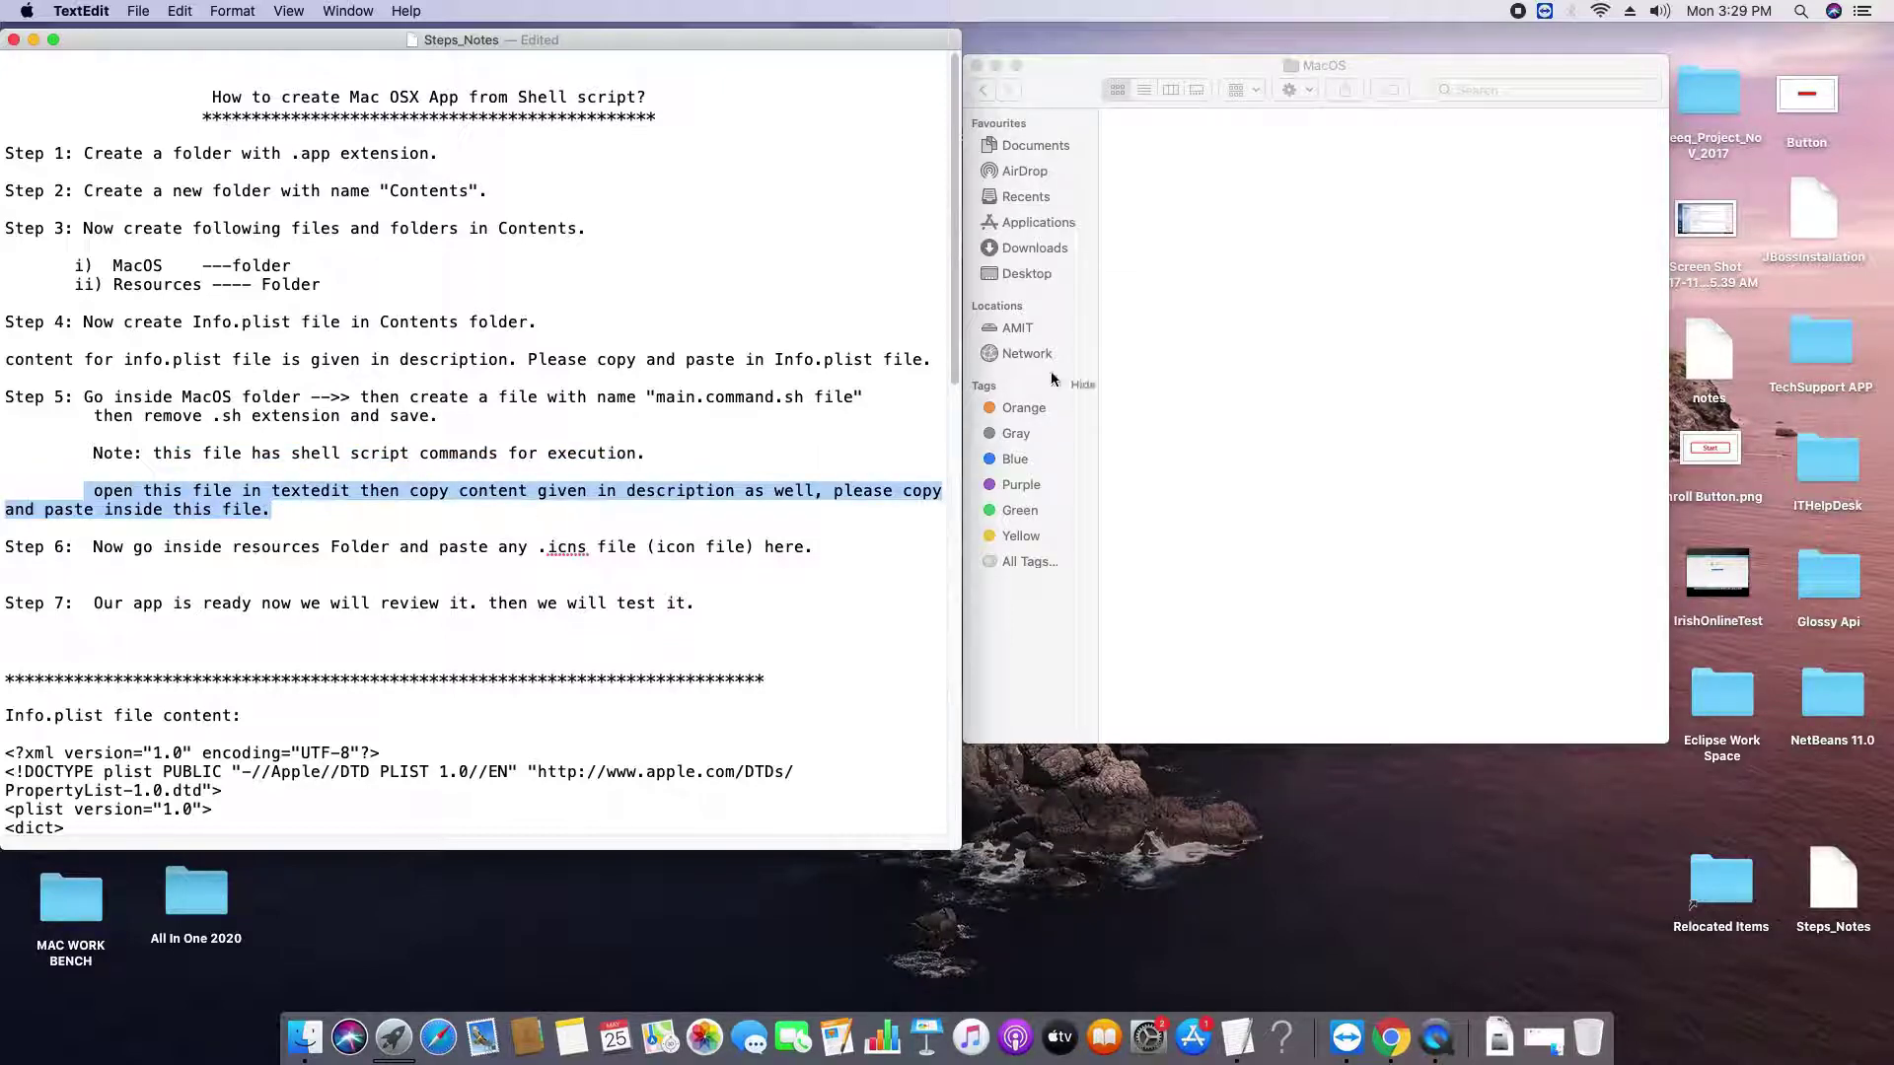
# - Locate the main.command file content in the notes and create a blank text document beside it
pyautogui.scroll(-5, 940, 587)
pyautogui.scroll(-6, 939, 592)
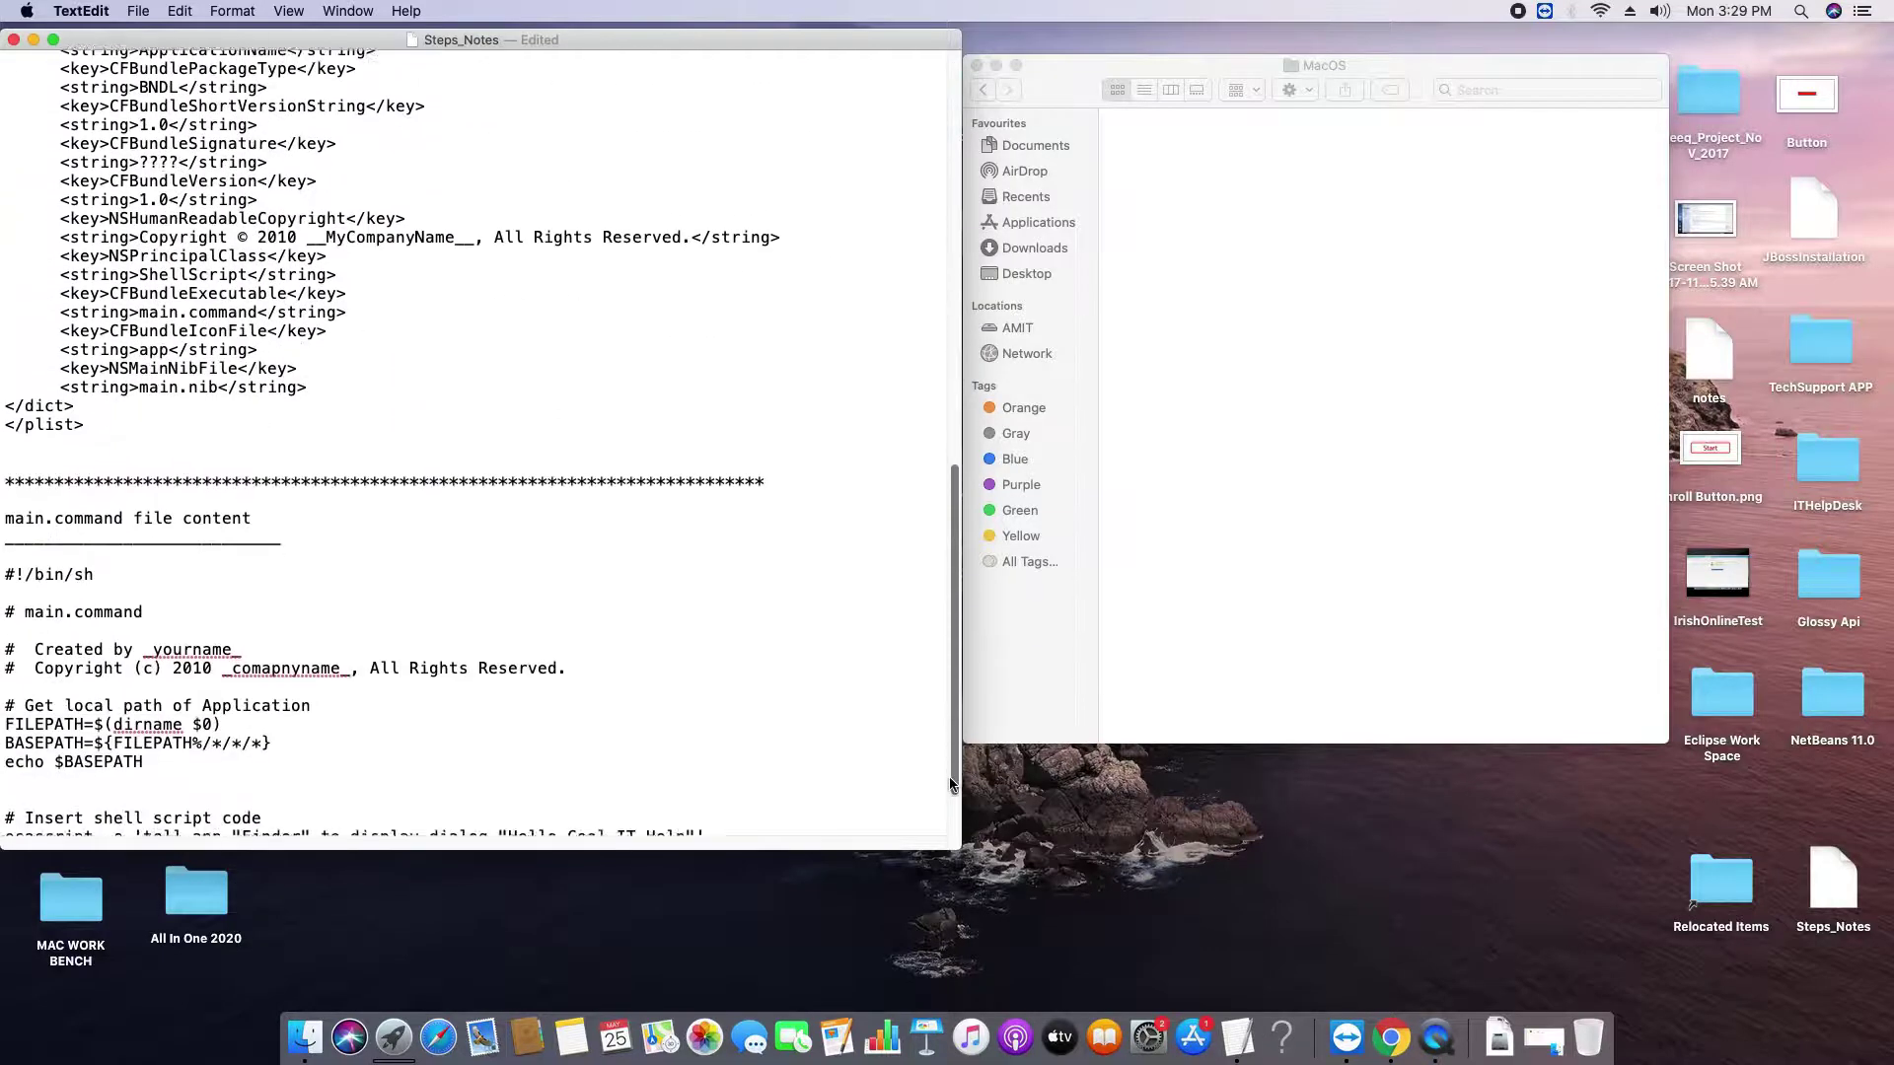
pyautogui.click(1210, 304)
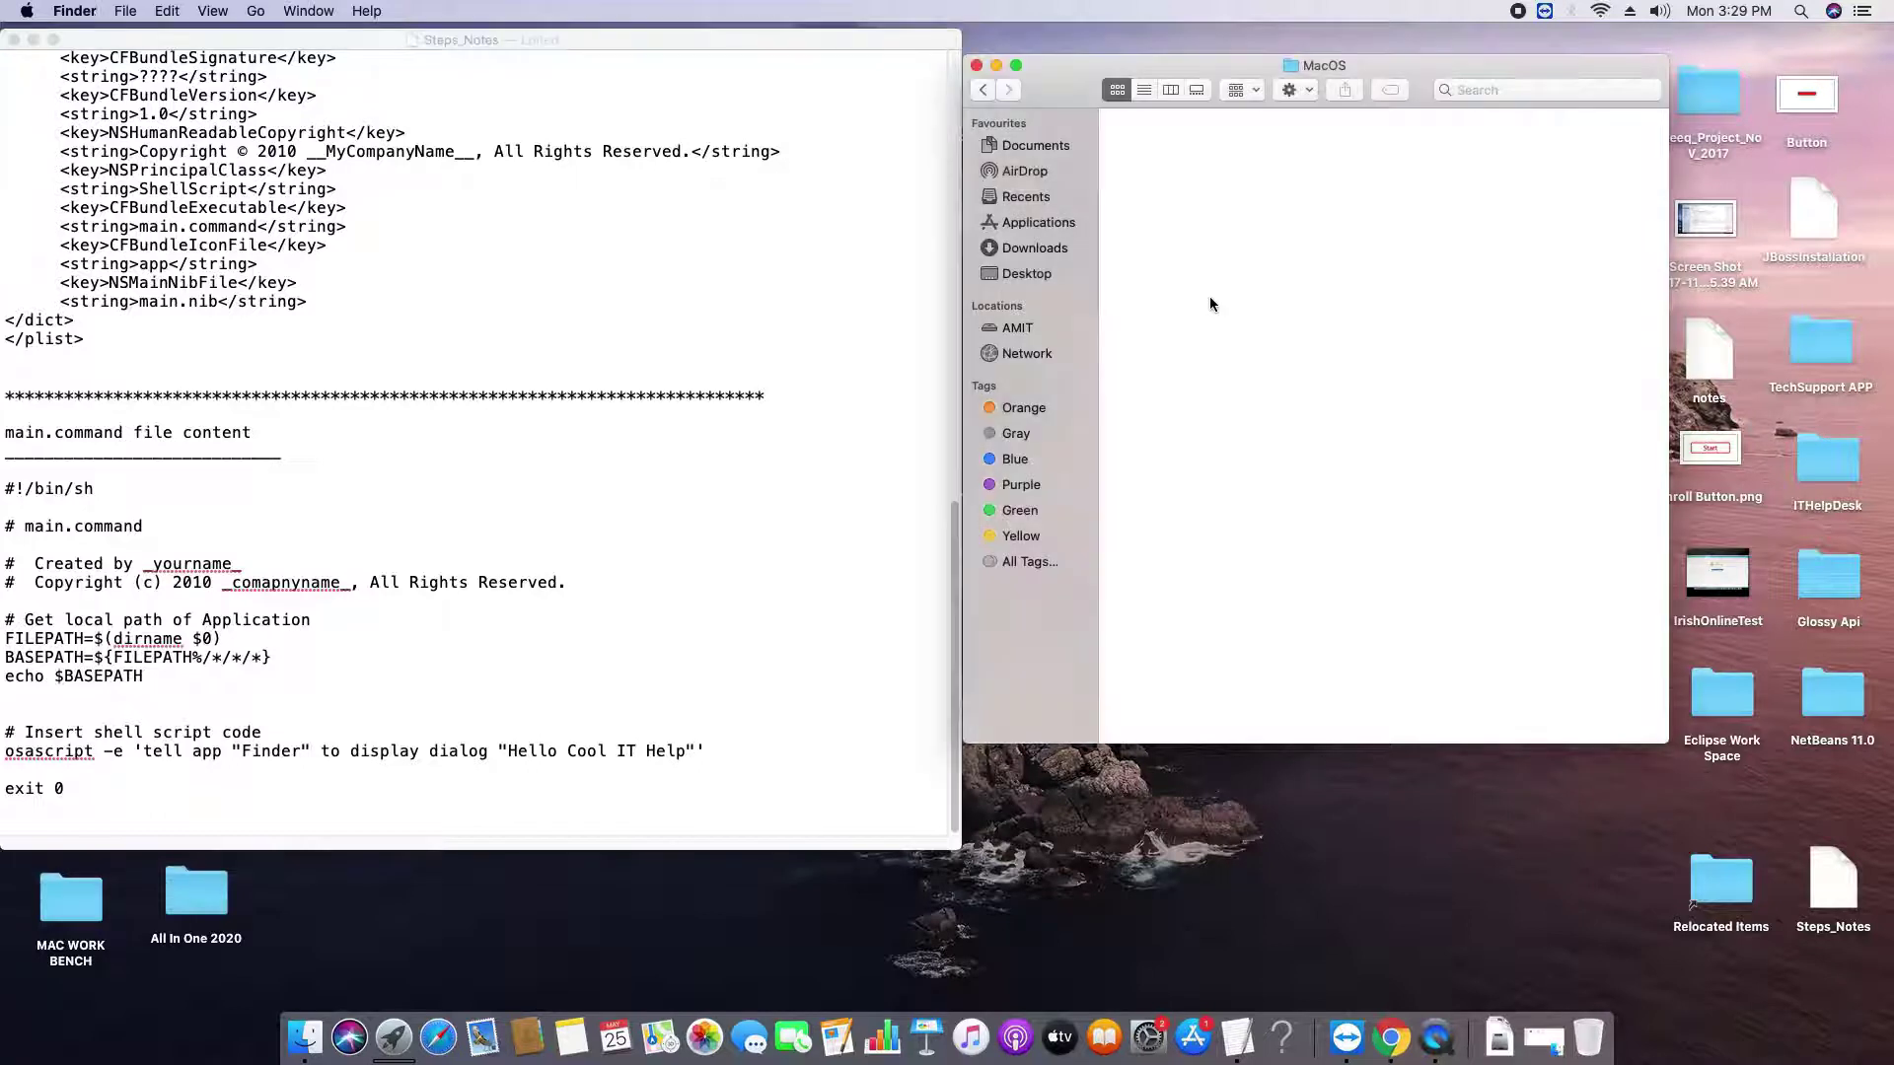
pyautogui.click(578, 43)
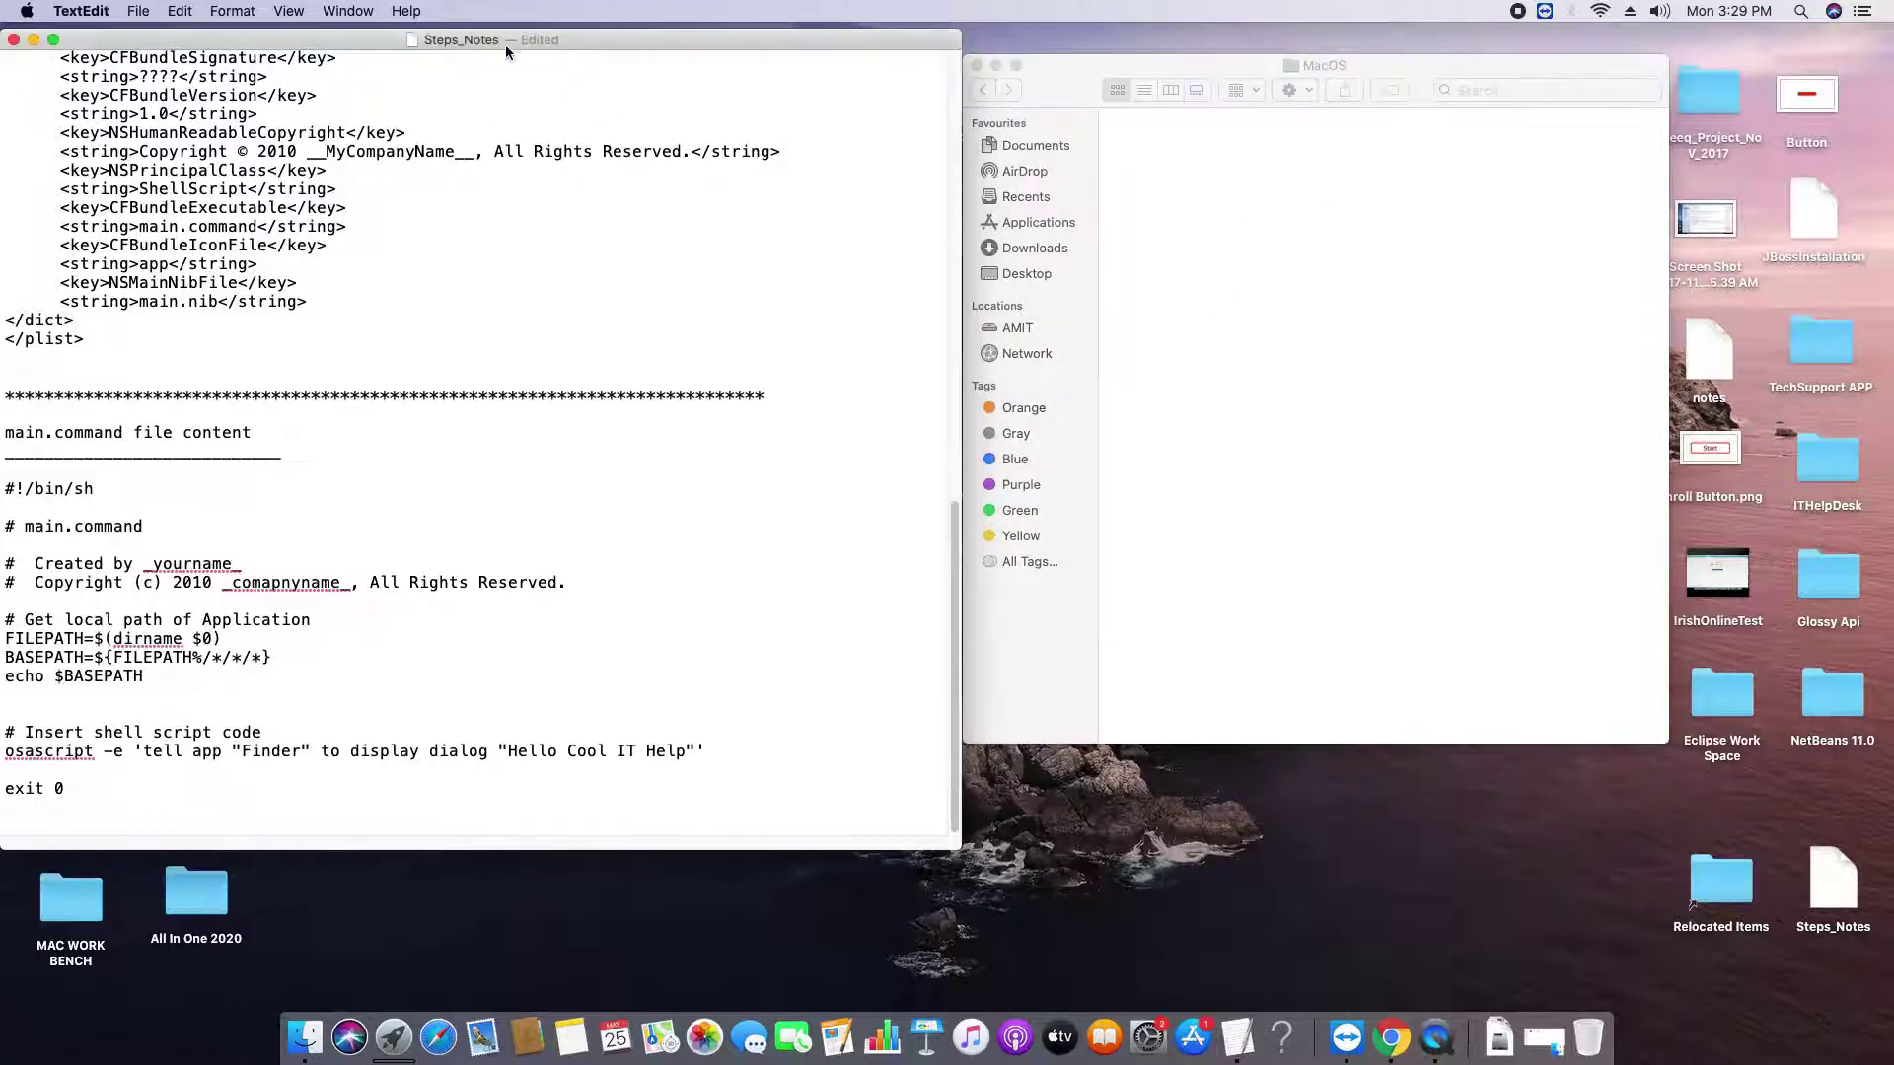
pyautogui.rightClick(1241, 1037)
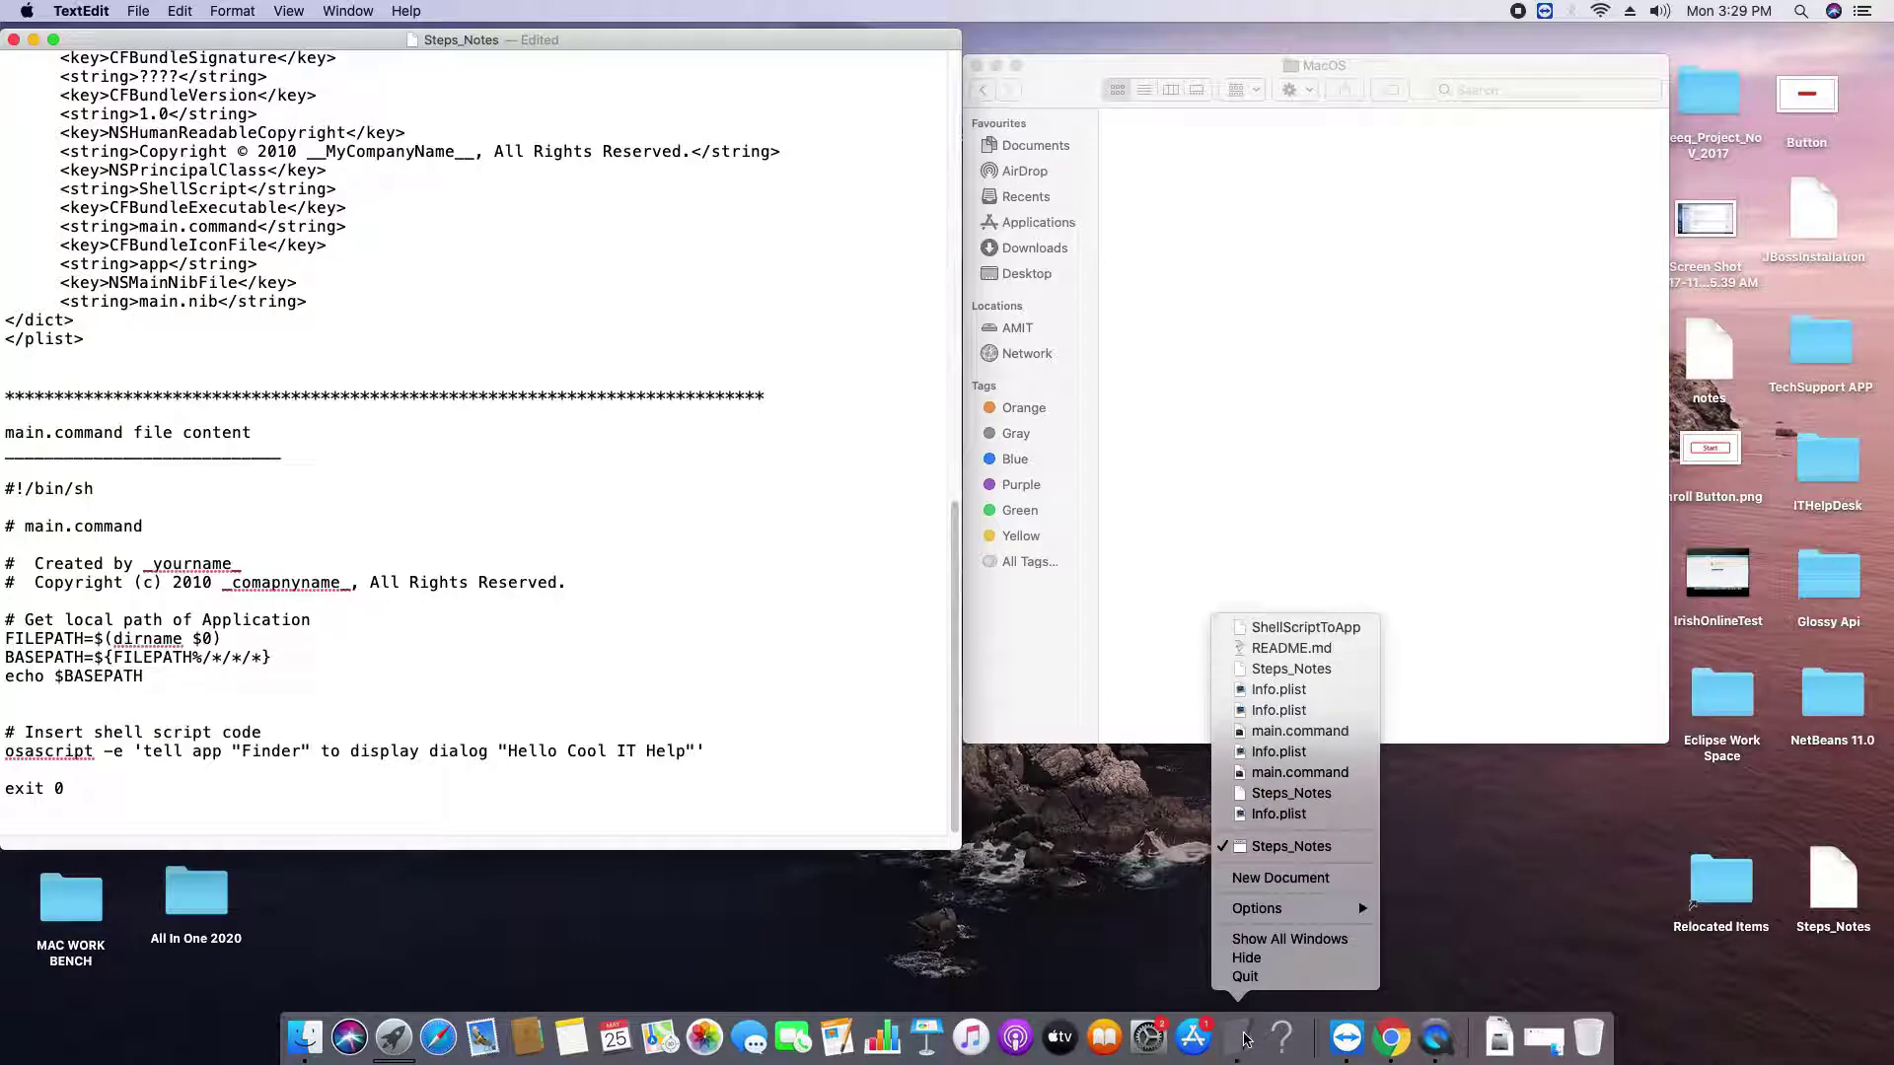
pyautogui.click(1275, 879)
pyautogui.moveTo(664, 139); pyautogui.dragTo(1289, 164)
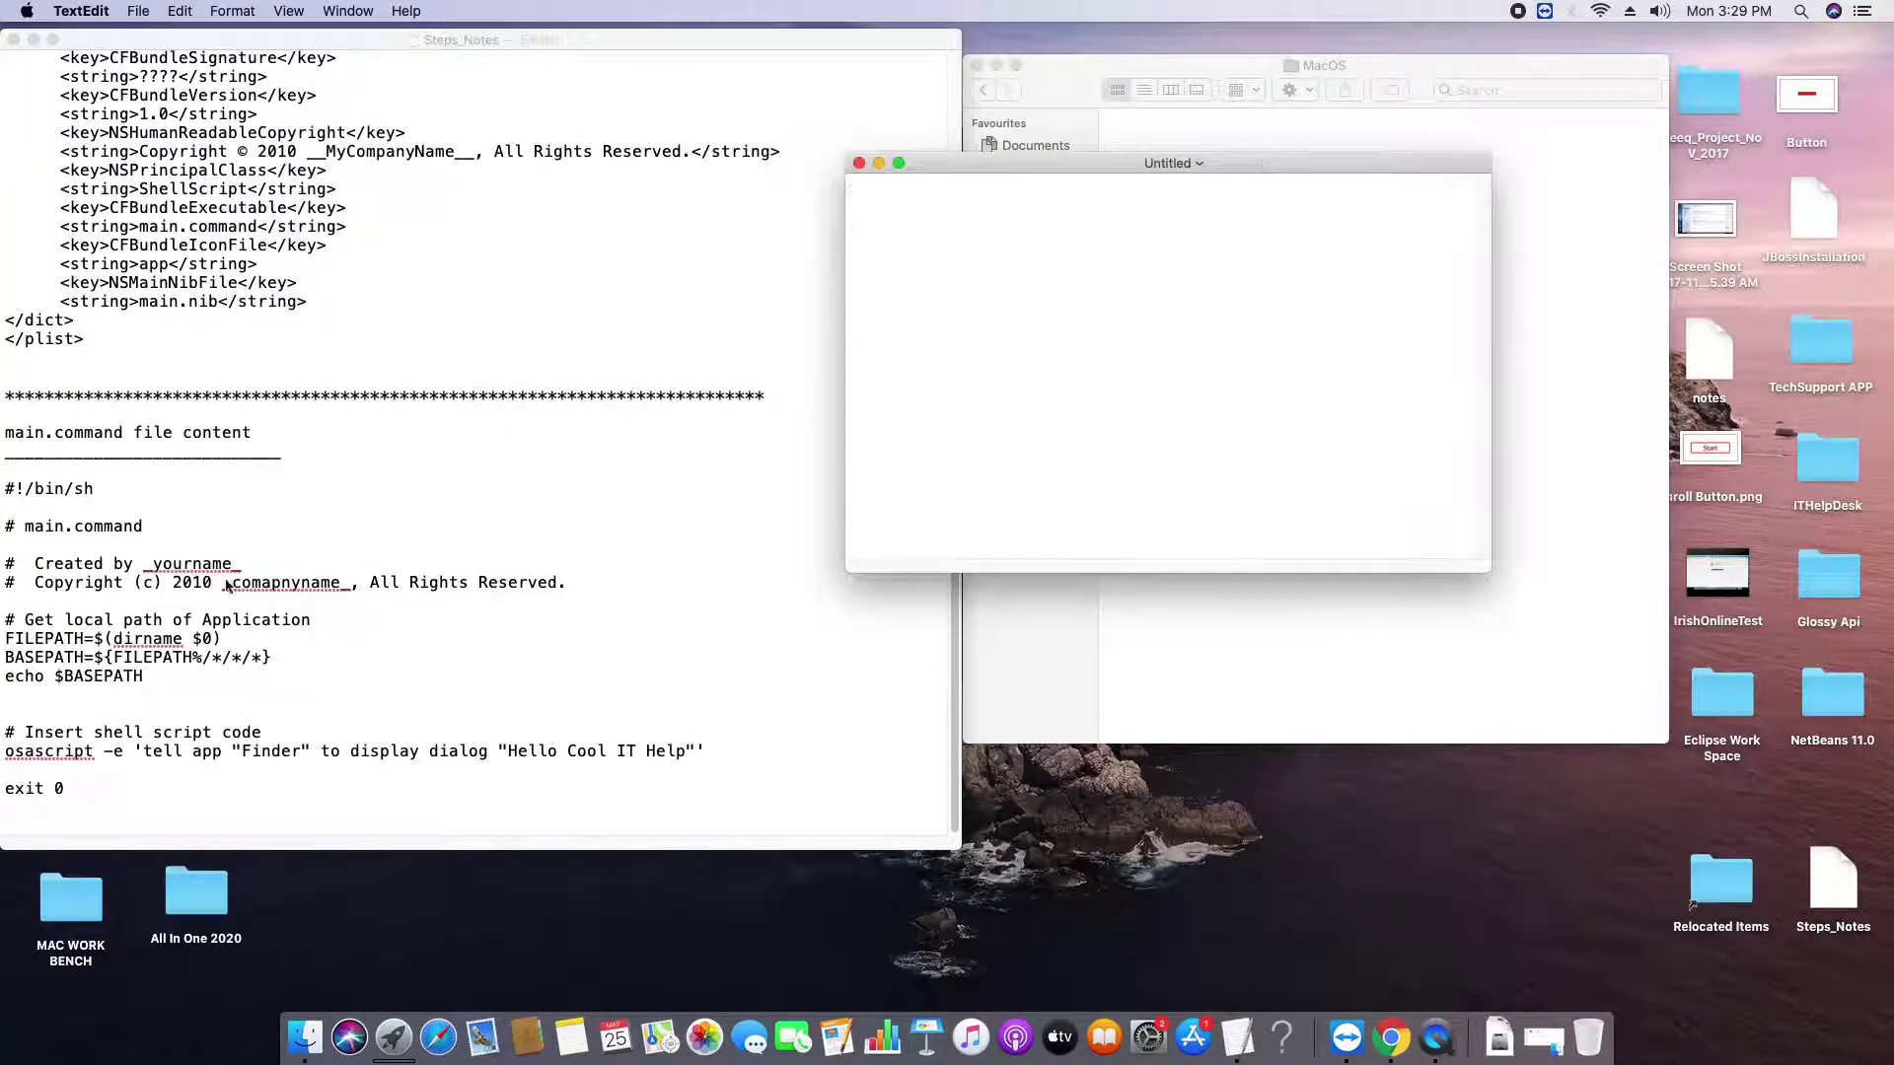
# - Copy the main.command script from "#!/bin/sh" through "exit 0" in the notes into the blank document
pyautogui.click(175, 636)
pyautogui.moveTo(8, 489); pyautogui.dragTo(106, 798)
pyautogui.press('super+c')
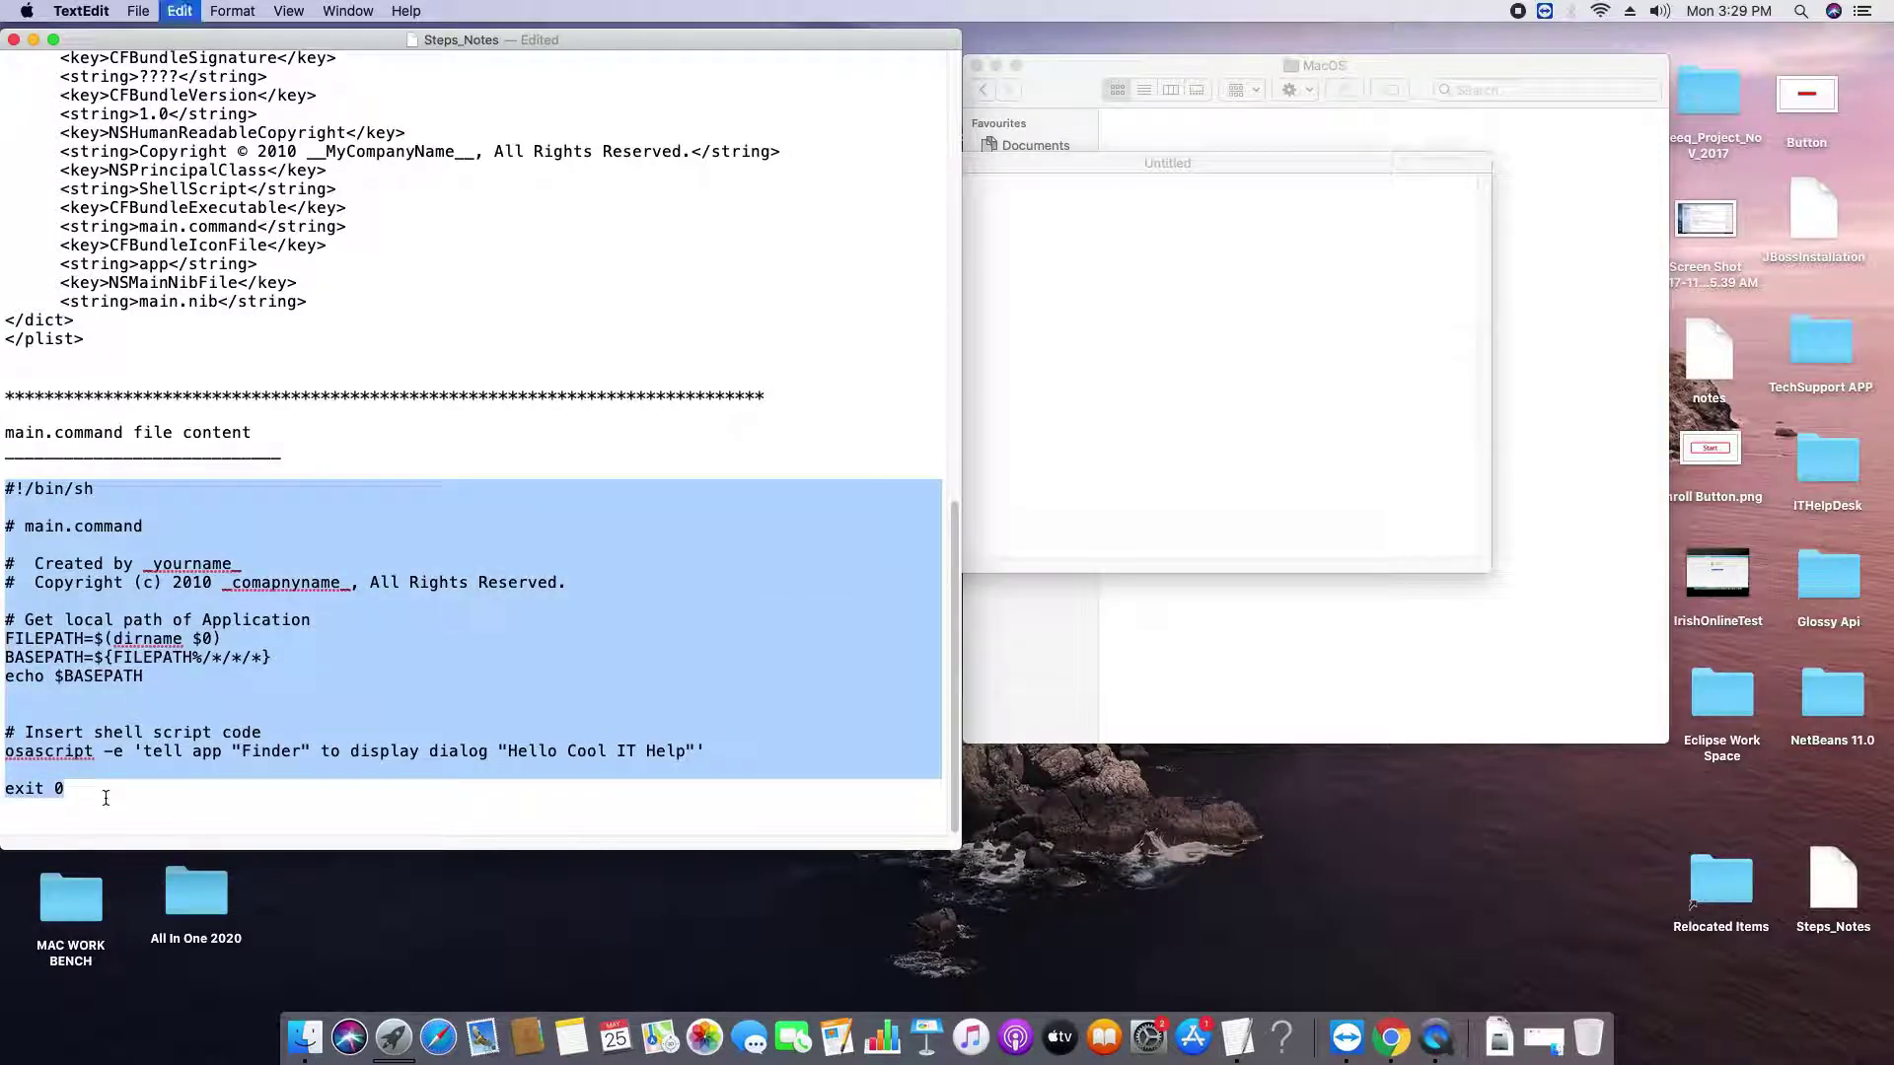
pyautogui.click(1056, 326)
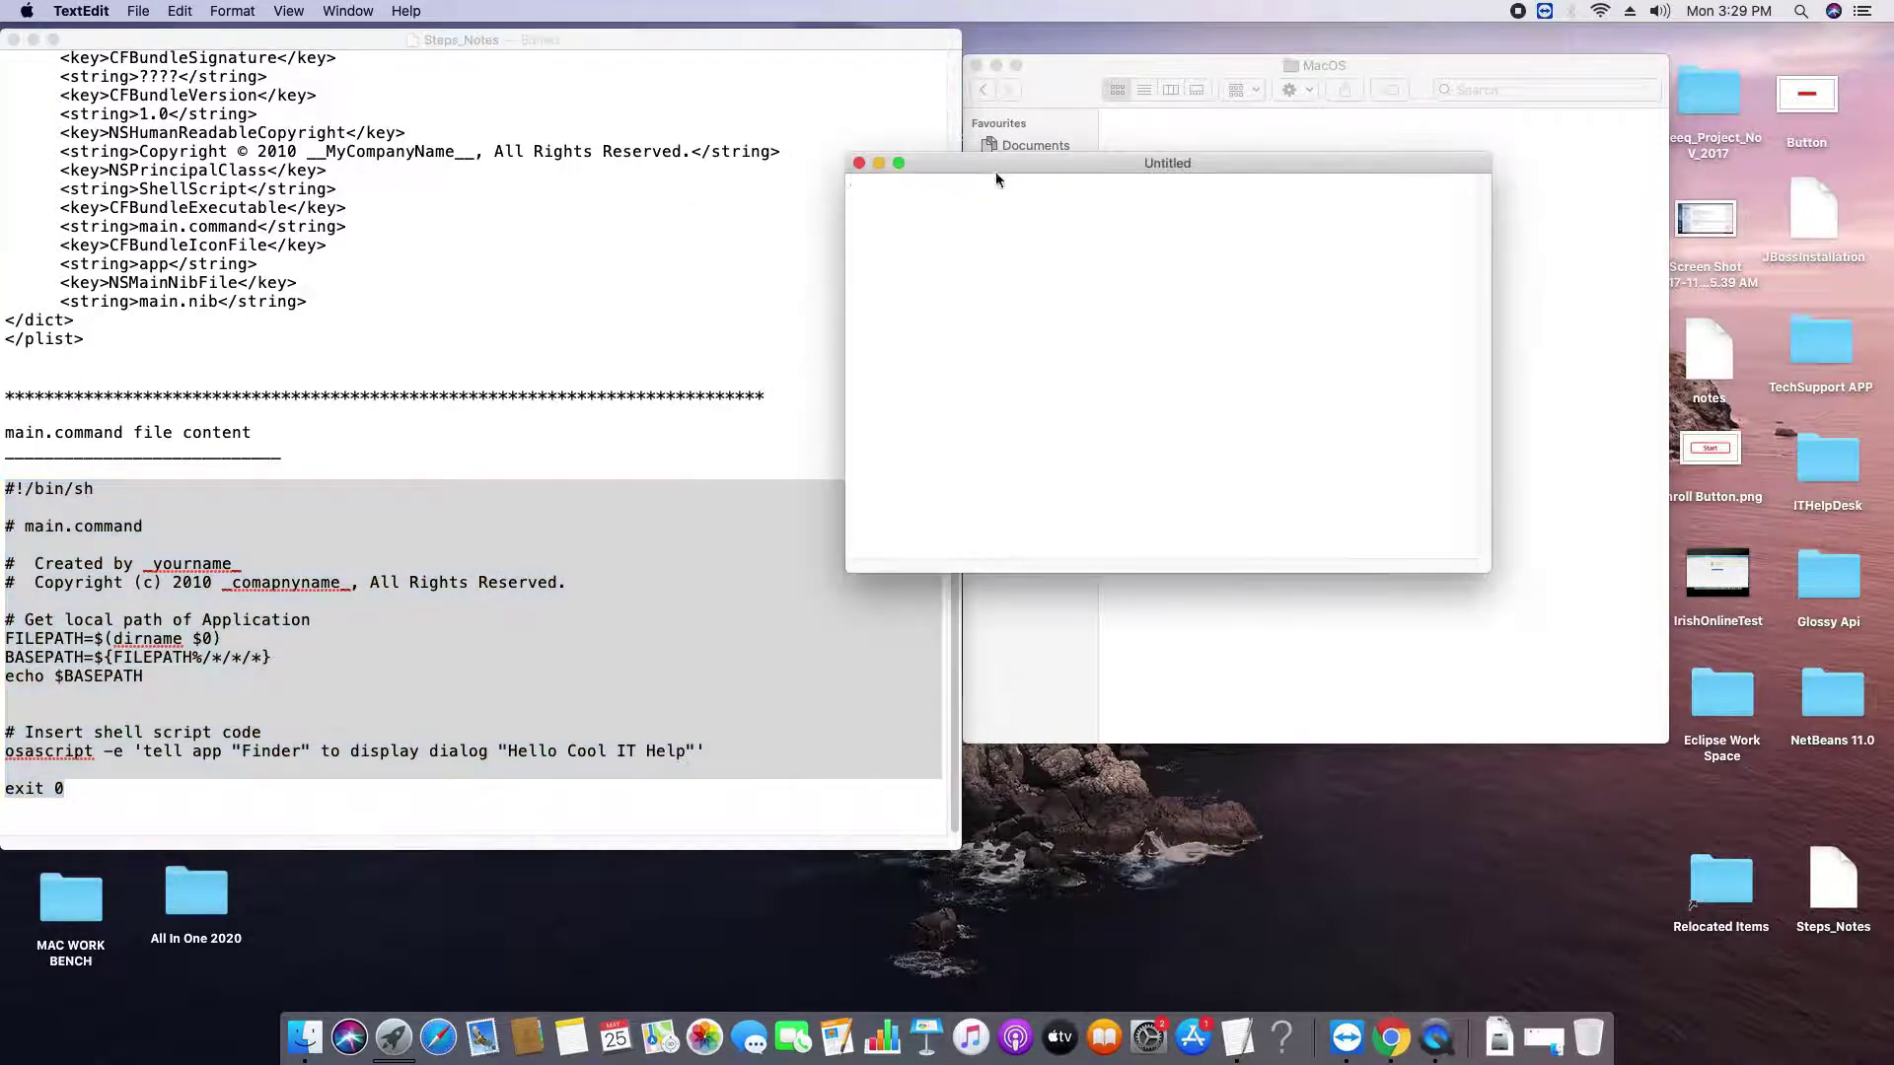
pyautogui.moveTo(996, 174); pyautogui.dragTo(1233, 255)
pyautogui.press('super+v')
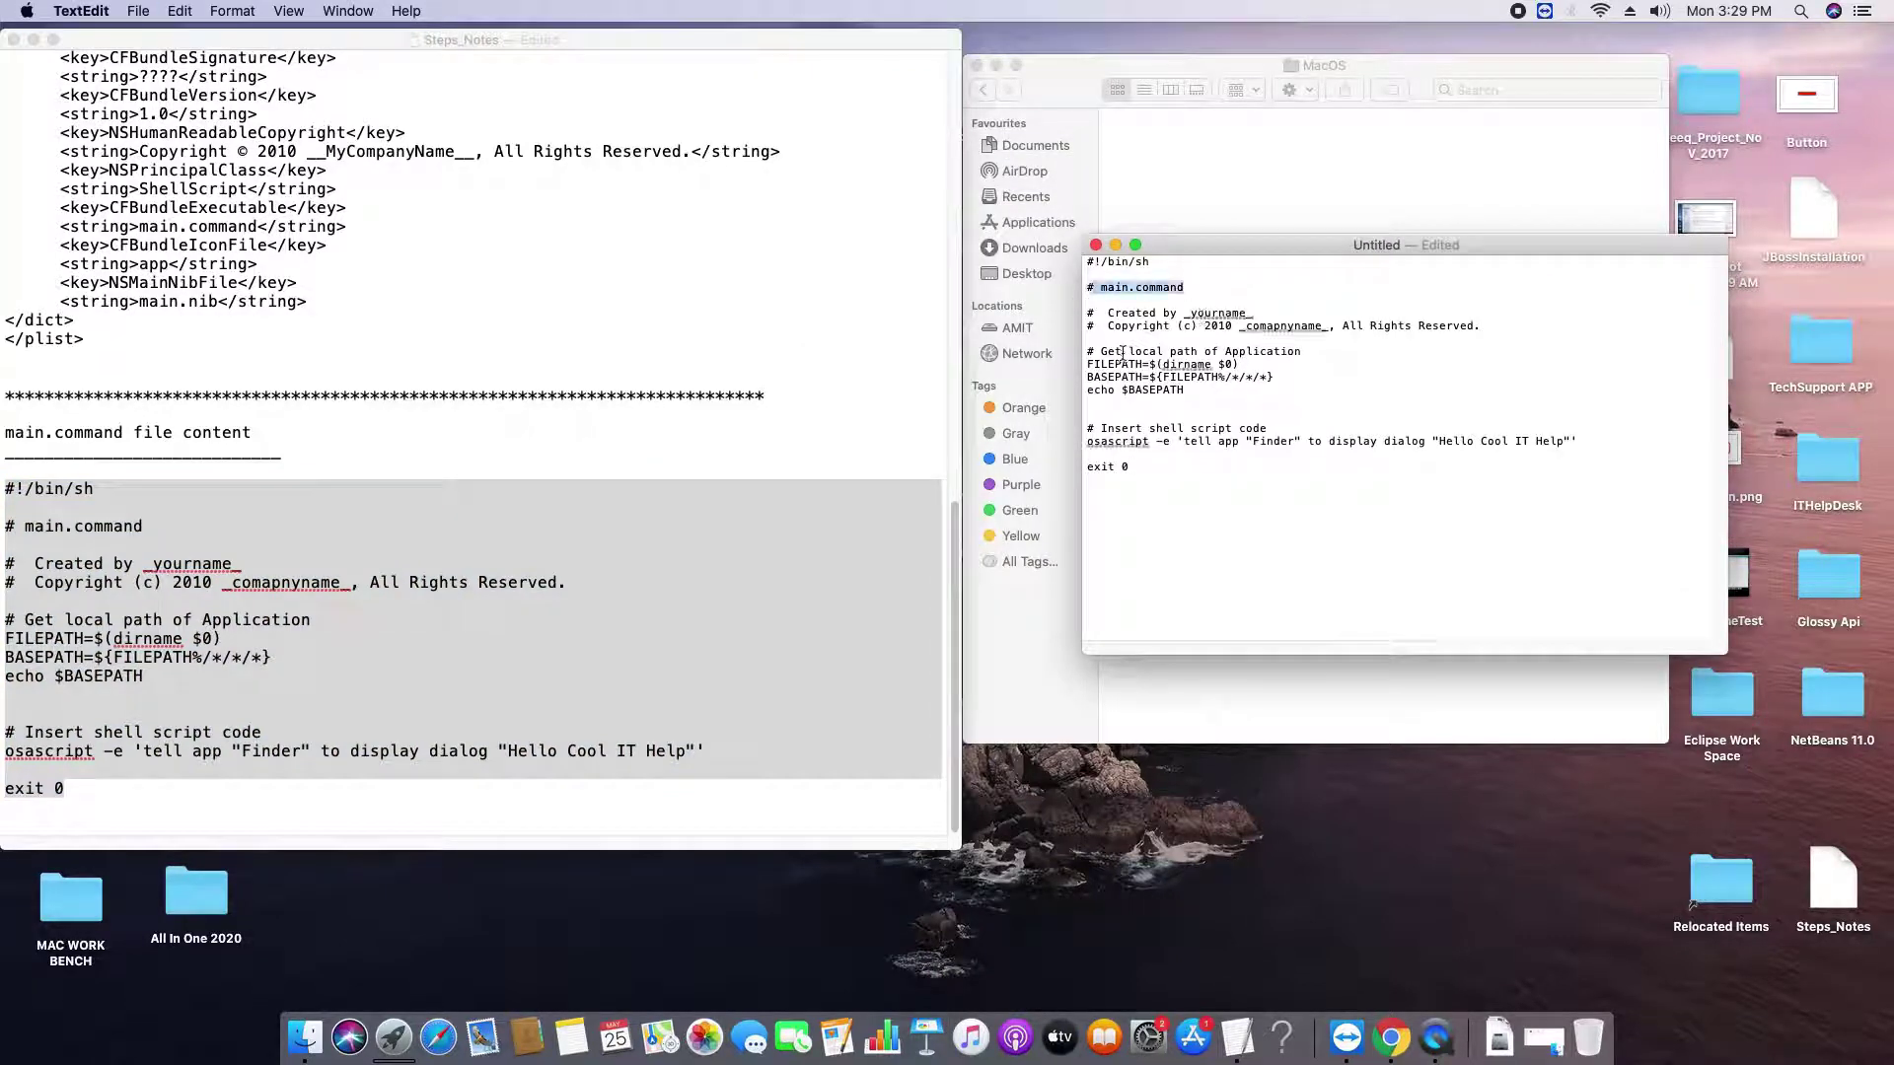
# - Examine the pasted script's name, author and copyright comments, its local path lines and the osascript dialog command
pyautogui.click(1141, 299)
pyautogui.moveTo(1102, 287); pyautogui.dragTo(1210, 287)
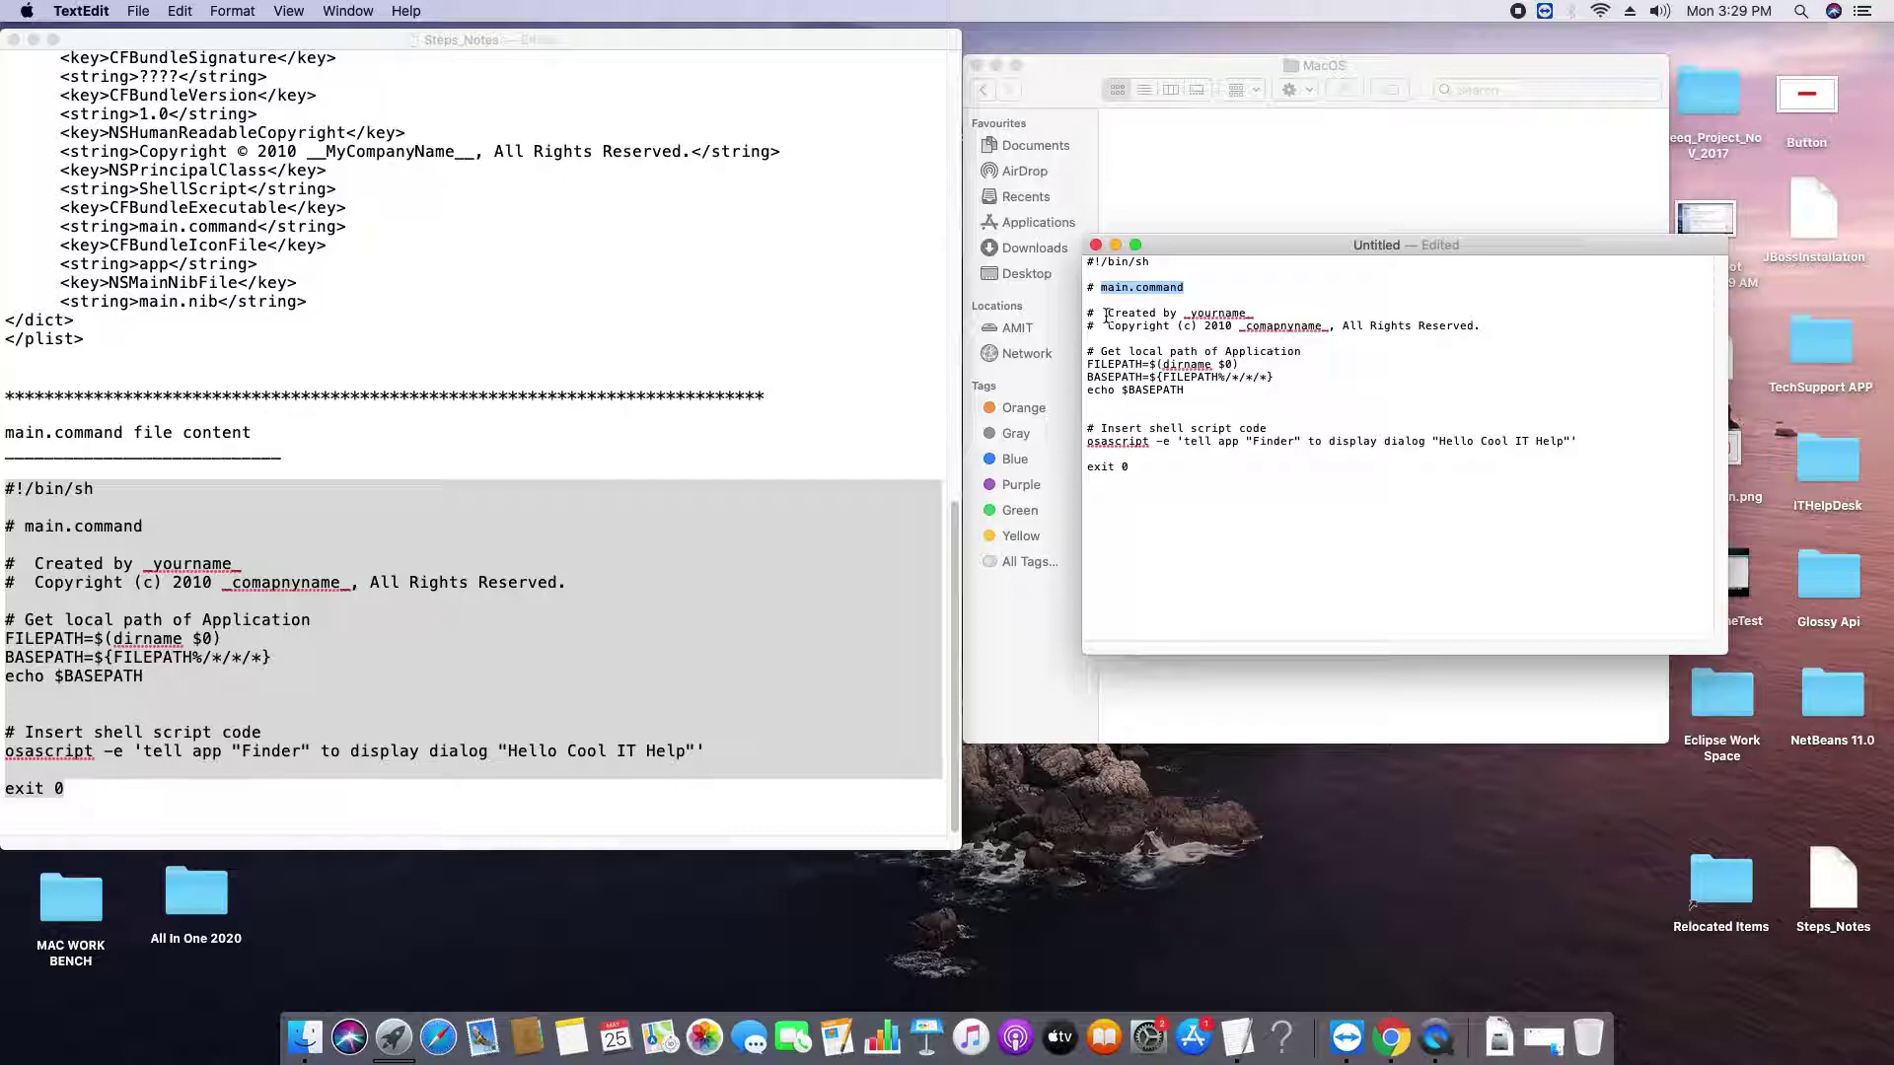
pyautogui.moveTo(1091, 315); pyautogui.dragTo(1495, 327)
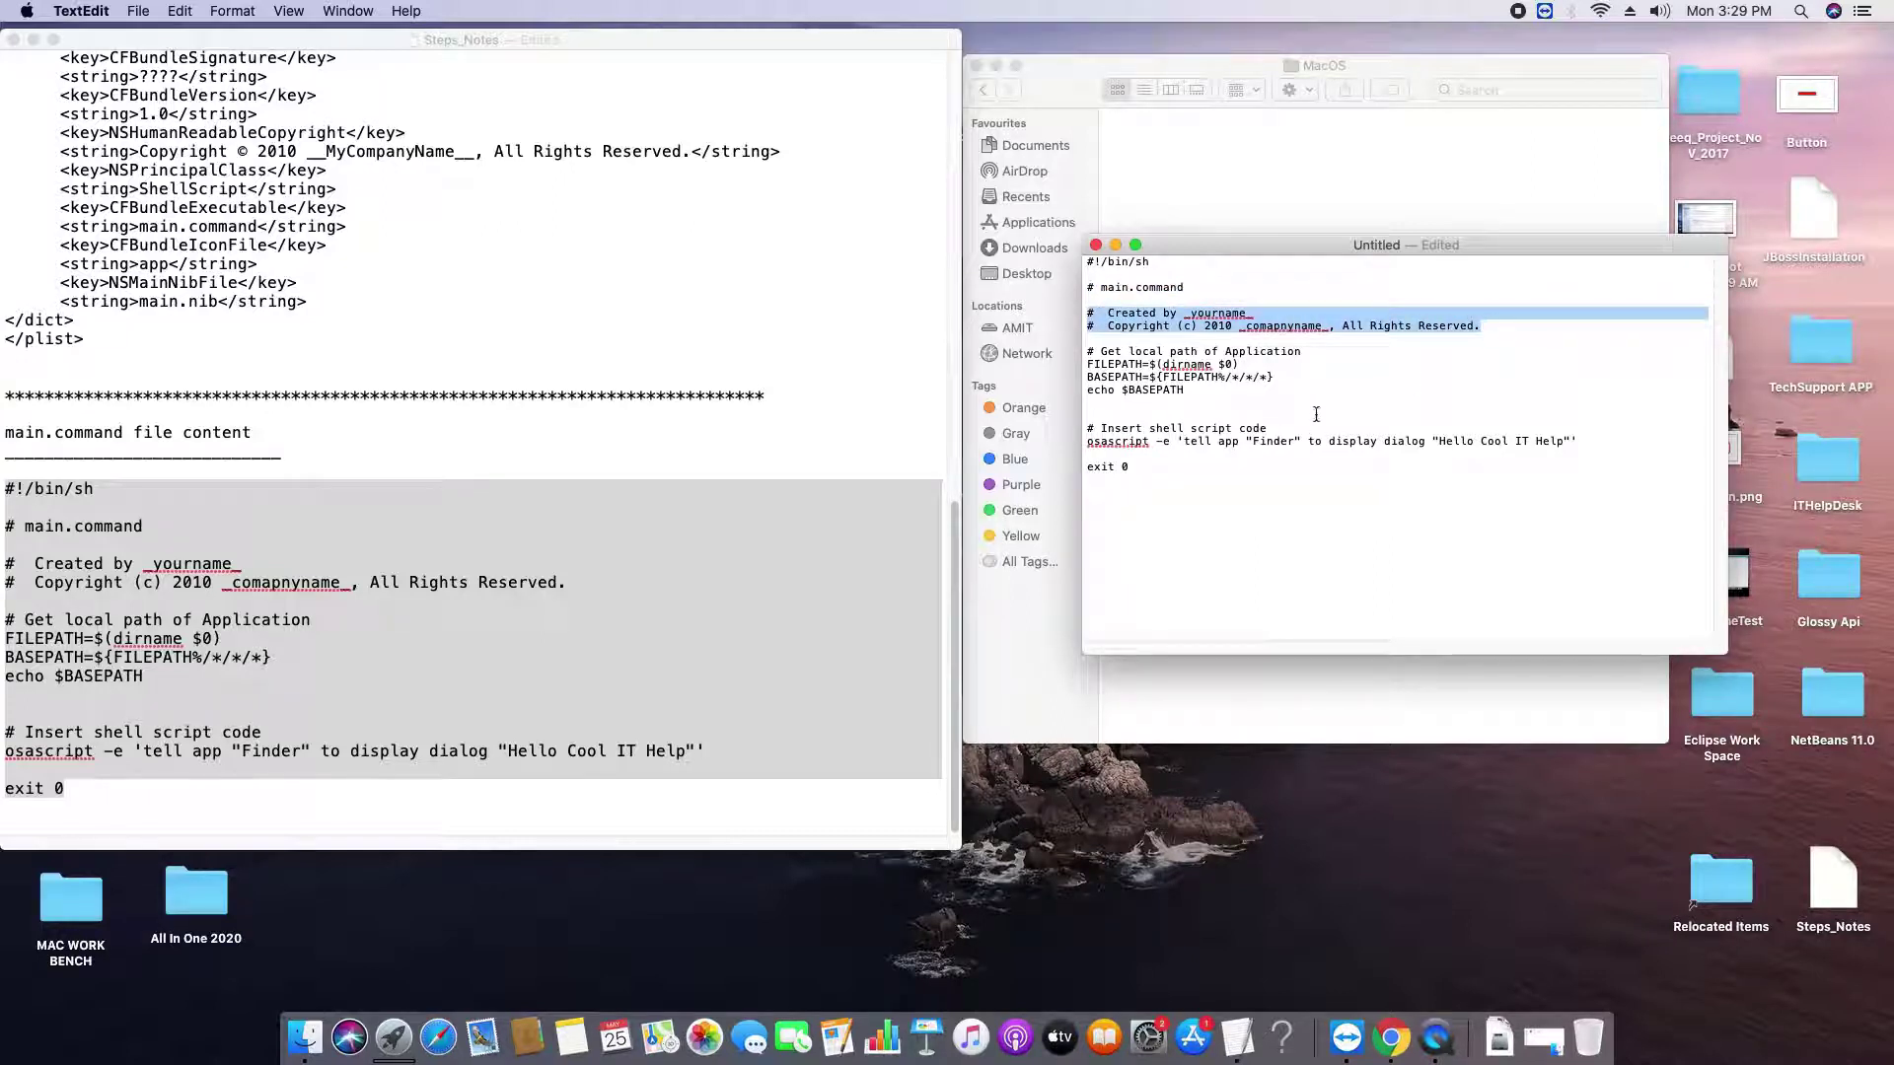
pyautogui.moveTo(1304, 352); pyautogui.dragTo(1266, 413)
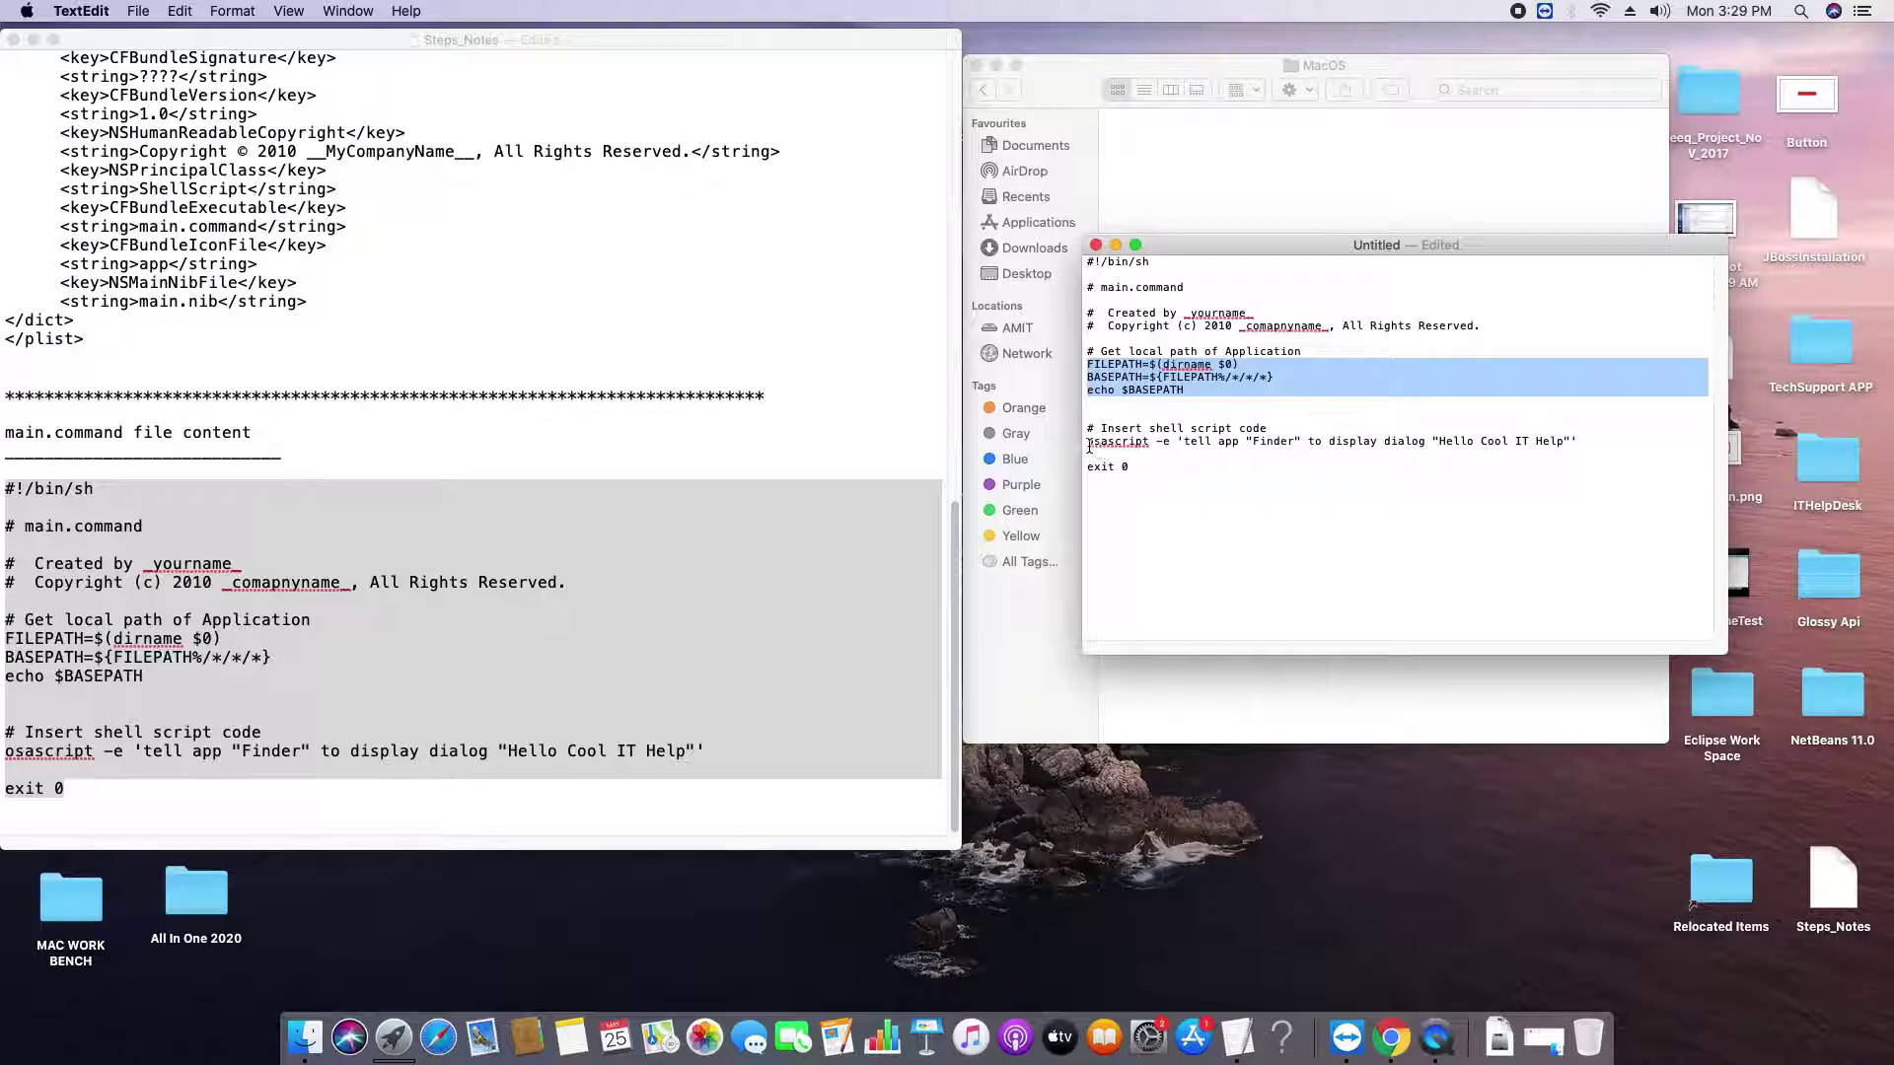
pyautogui.moveTo(1088, 444); pyautogui.dragTo(1589, 443)
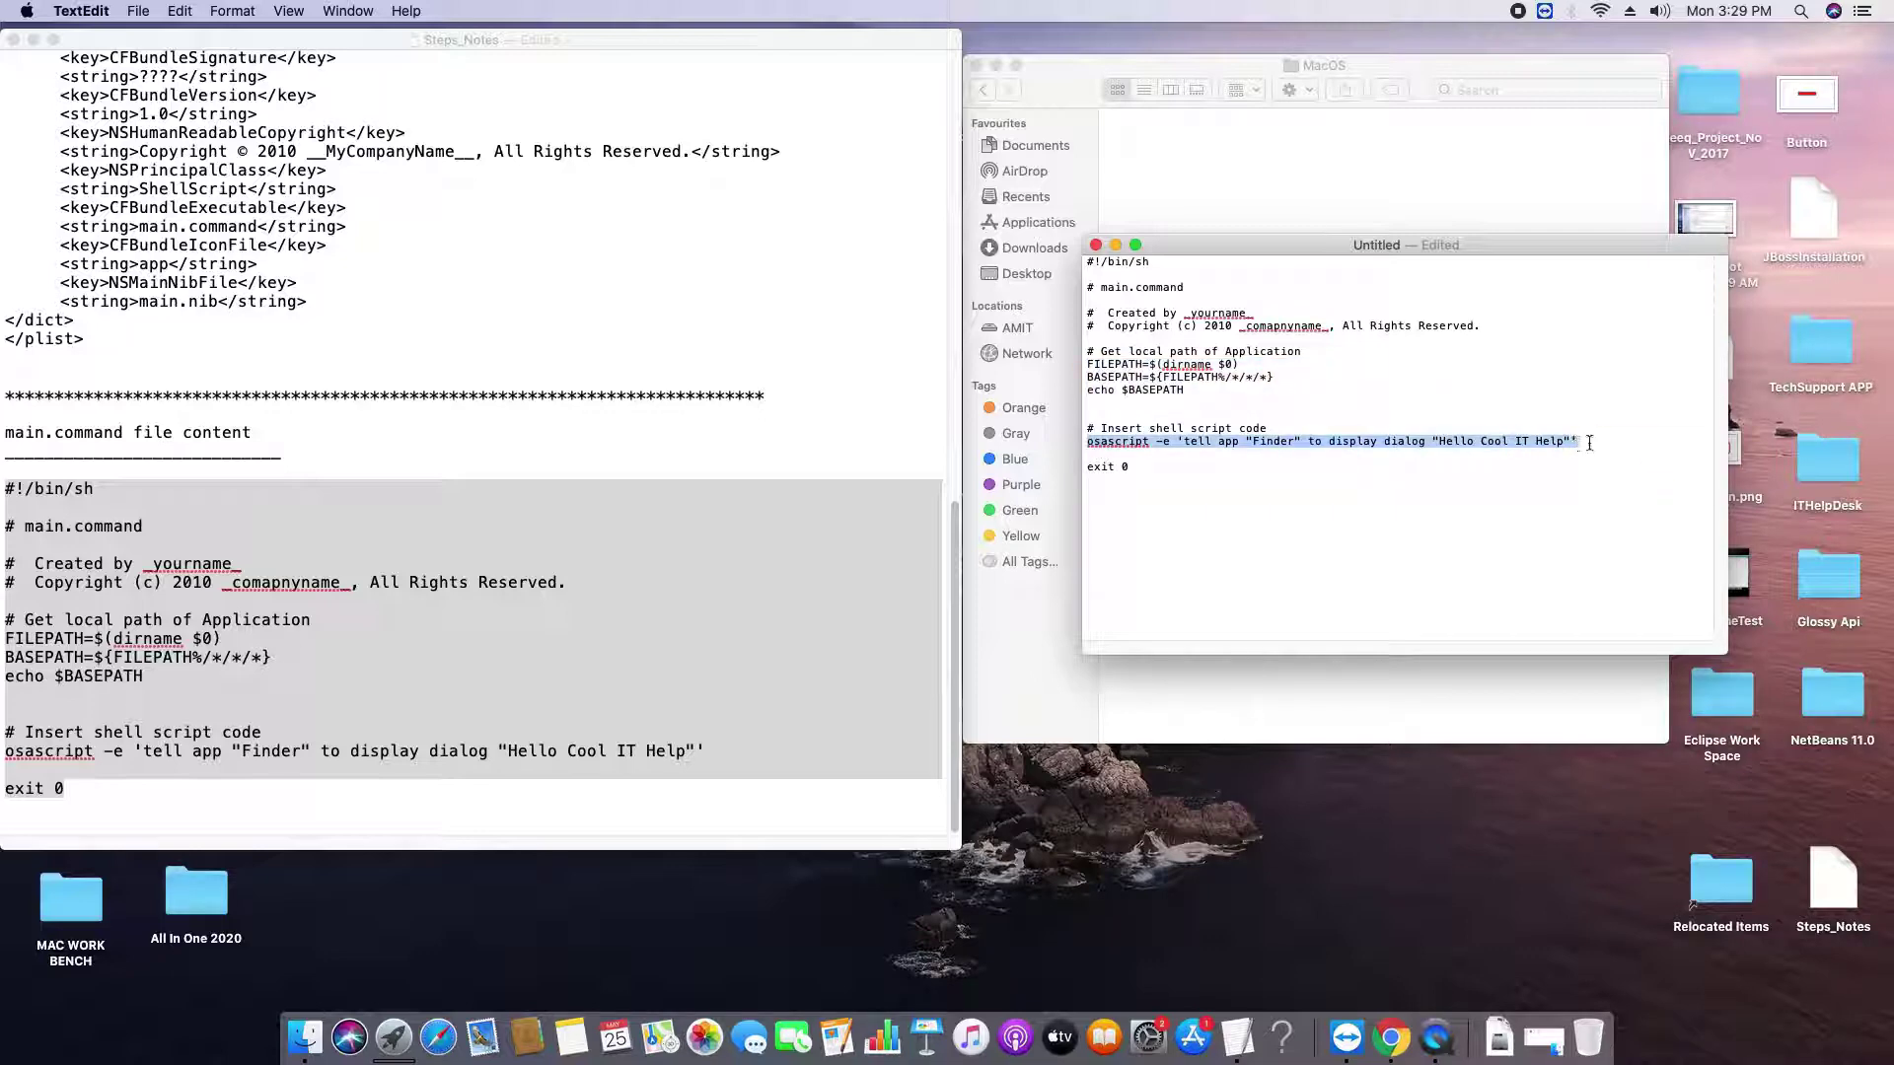
pyautogui.click(1436, 443)
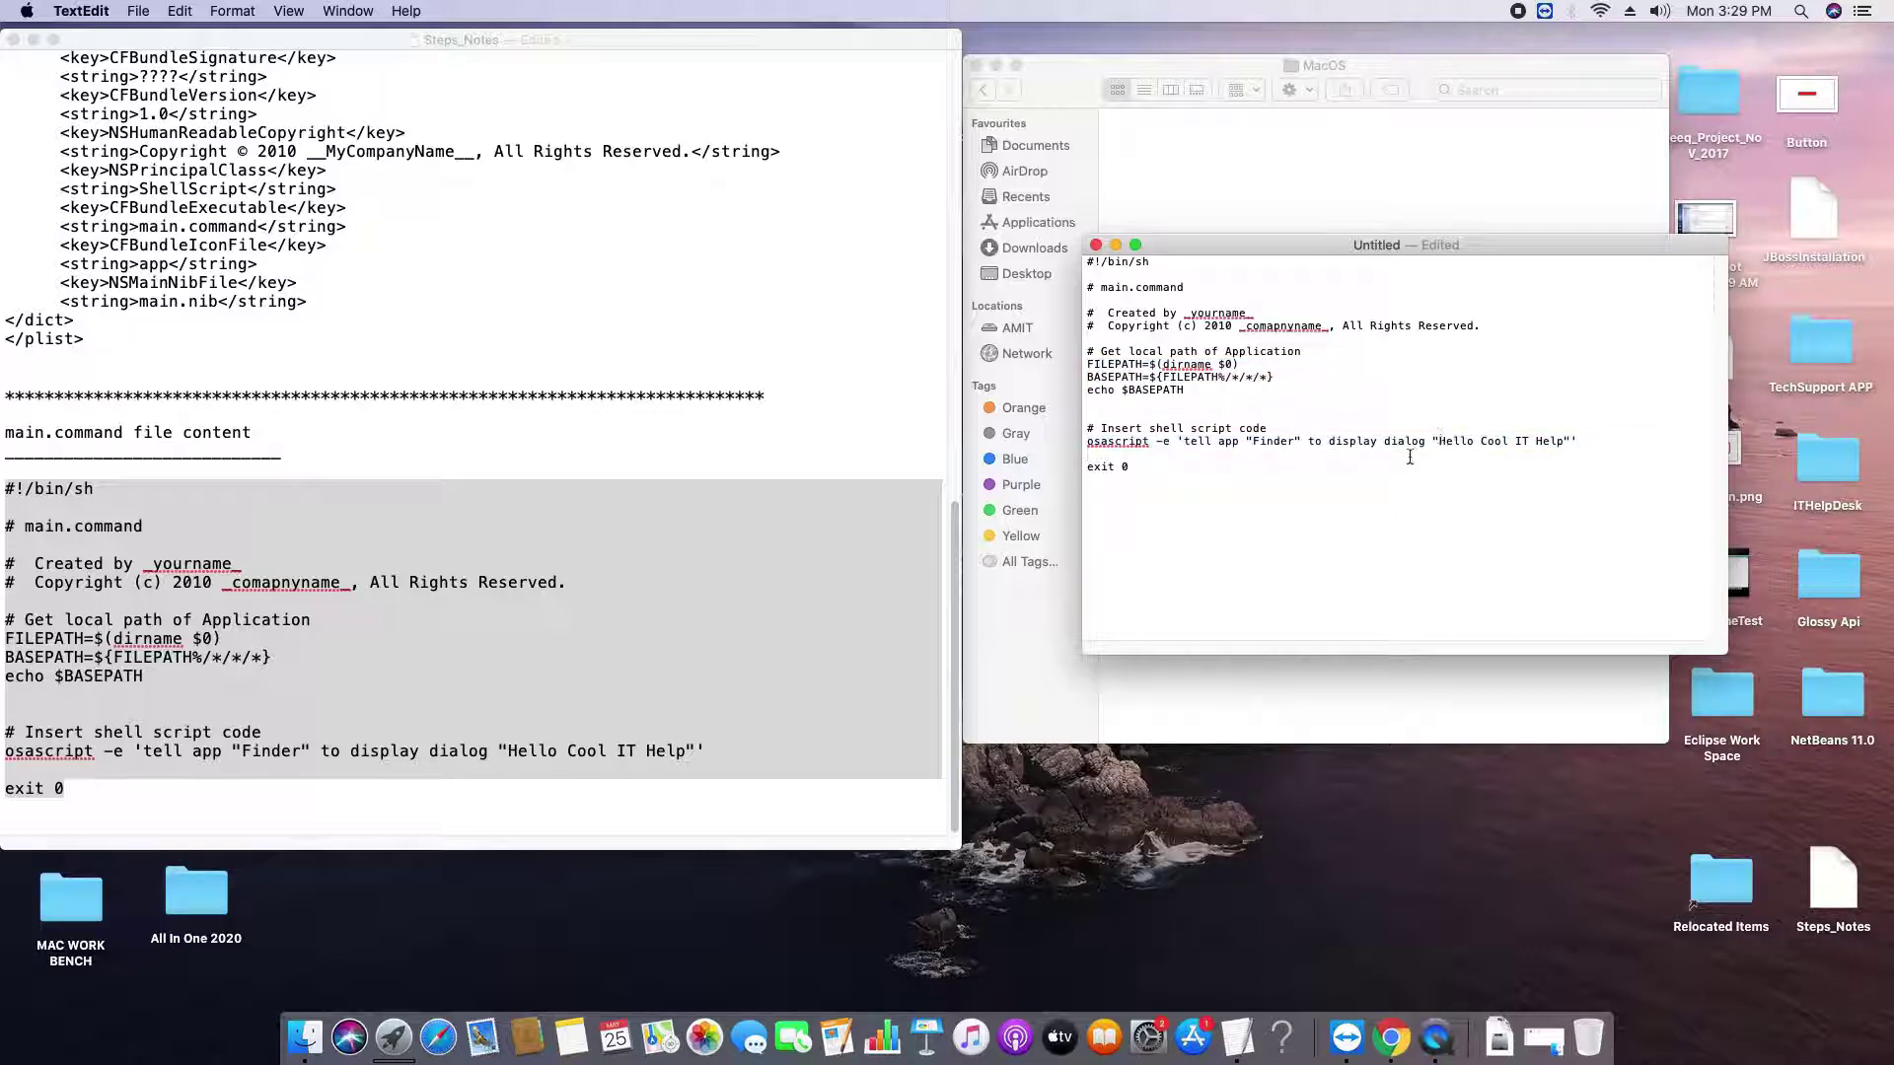
pyautogui.moveTo(1438, 442); pyautogui.dragTo(1563, 442)
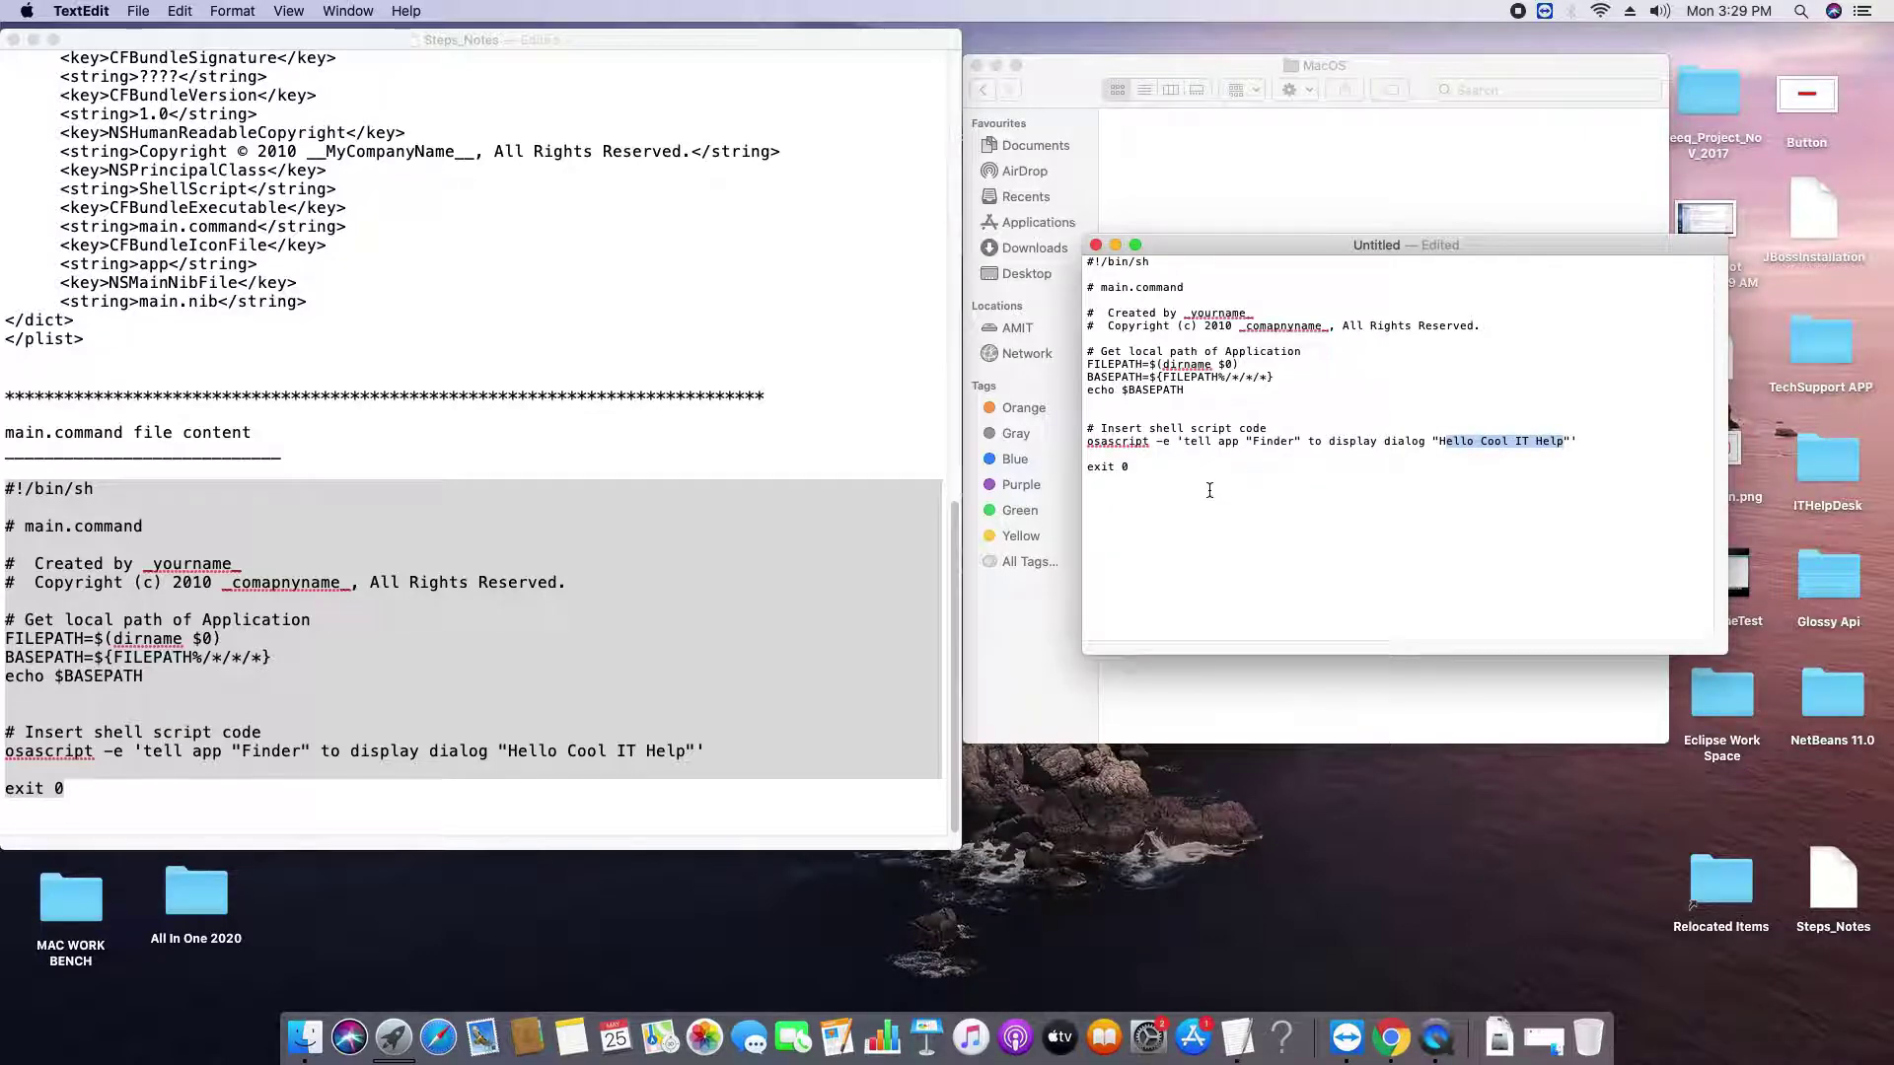
pyautogui.moveTo(1167, 469); pyautogui.dragTo(1066, 259)
pyautogui.click(1084, 443)
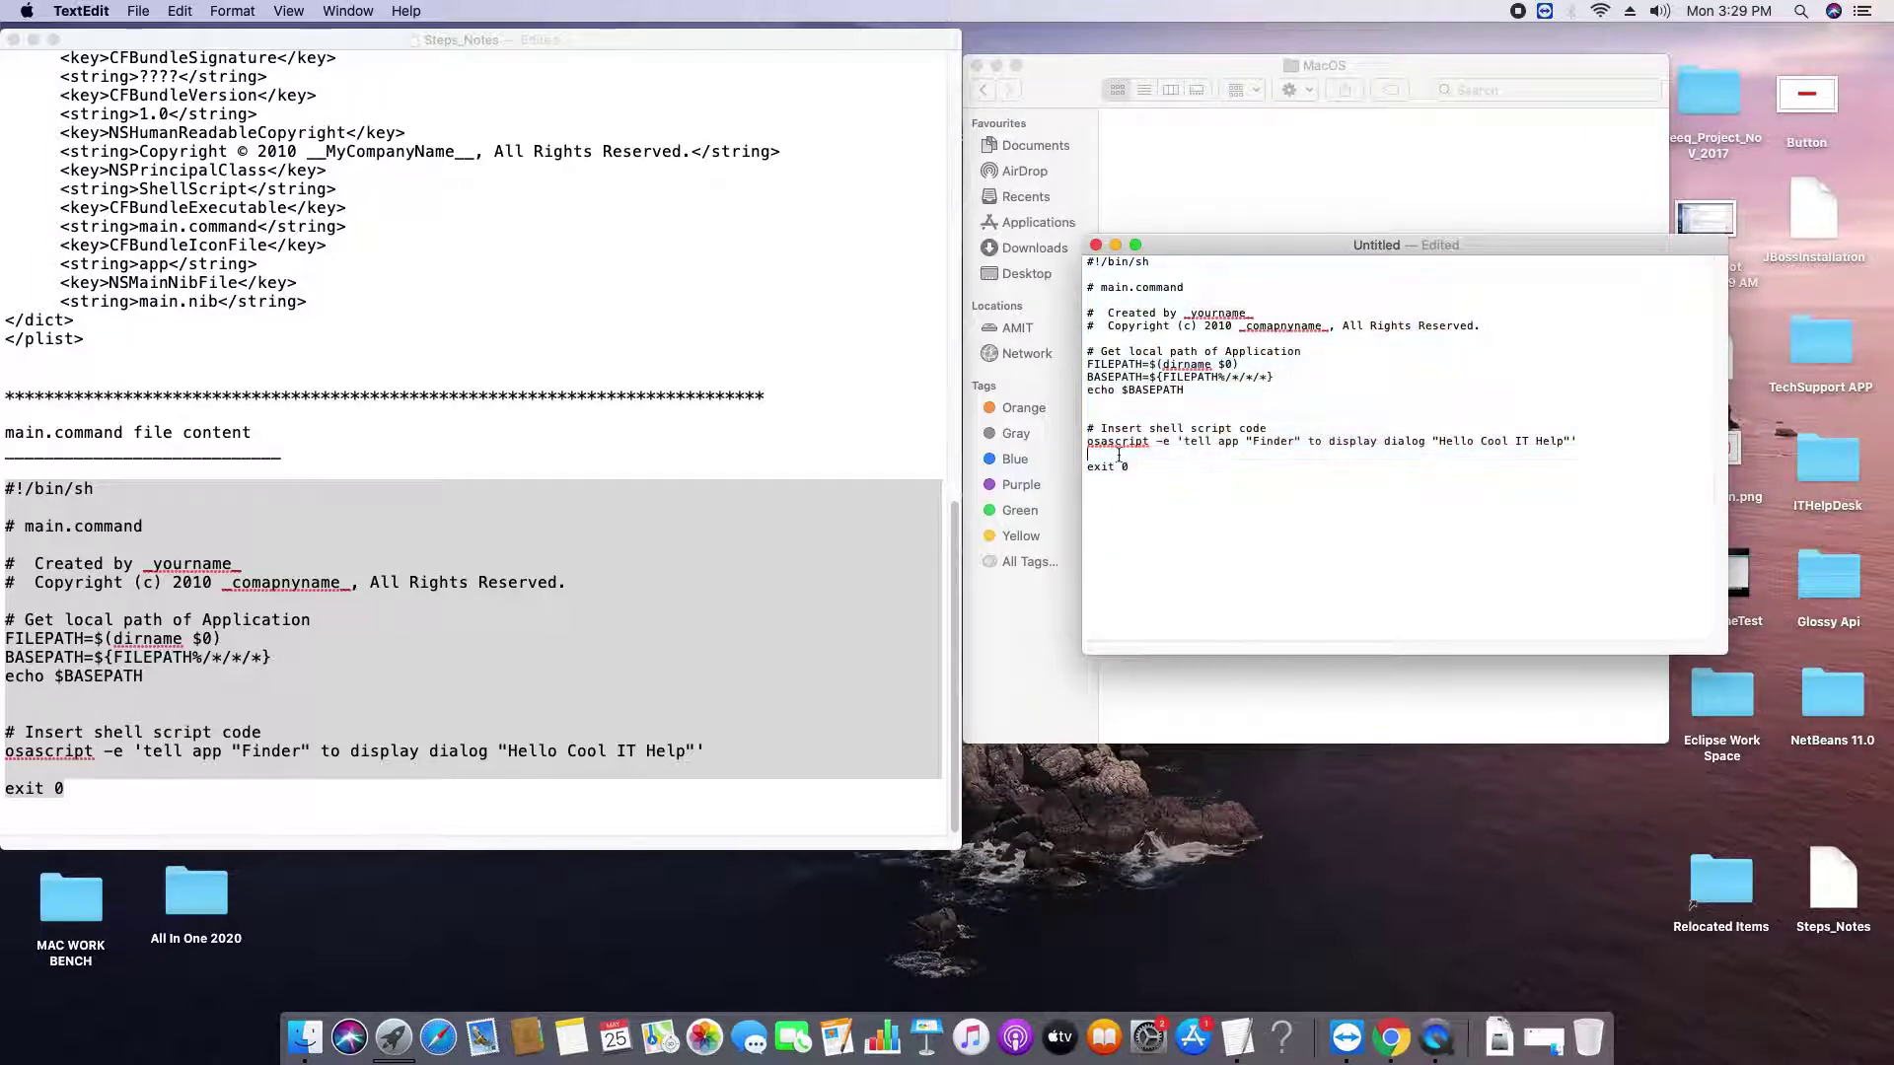
pyautogui.moveTo(1088, 442); pyautogui.dragTo(1588, 440)
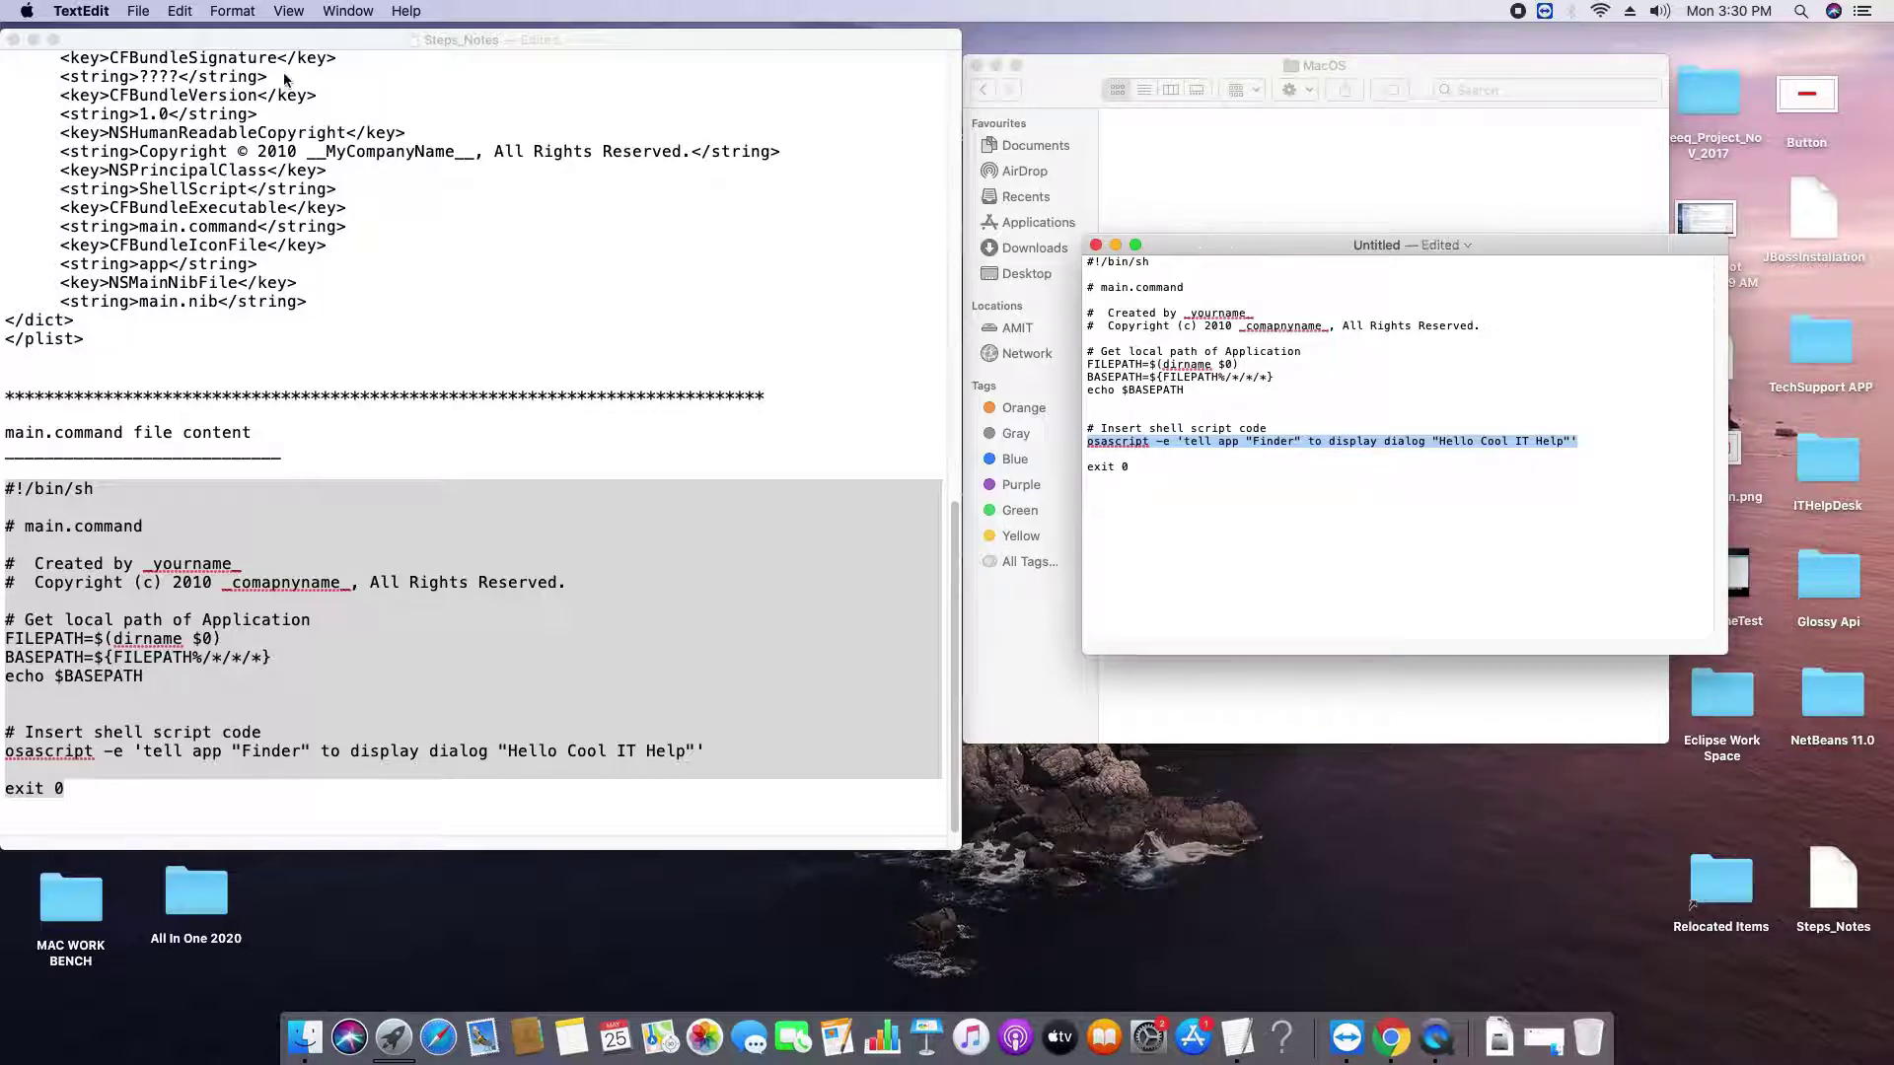
# - Save the script document on the Desktop as main.command.sh and close it
pyautogui.click(138, 11)
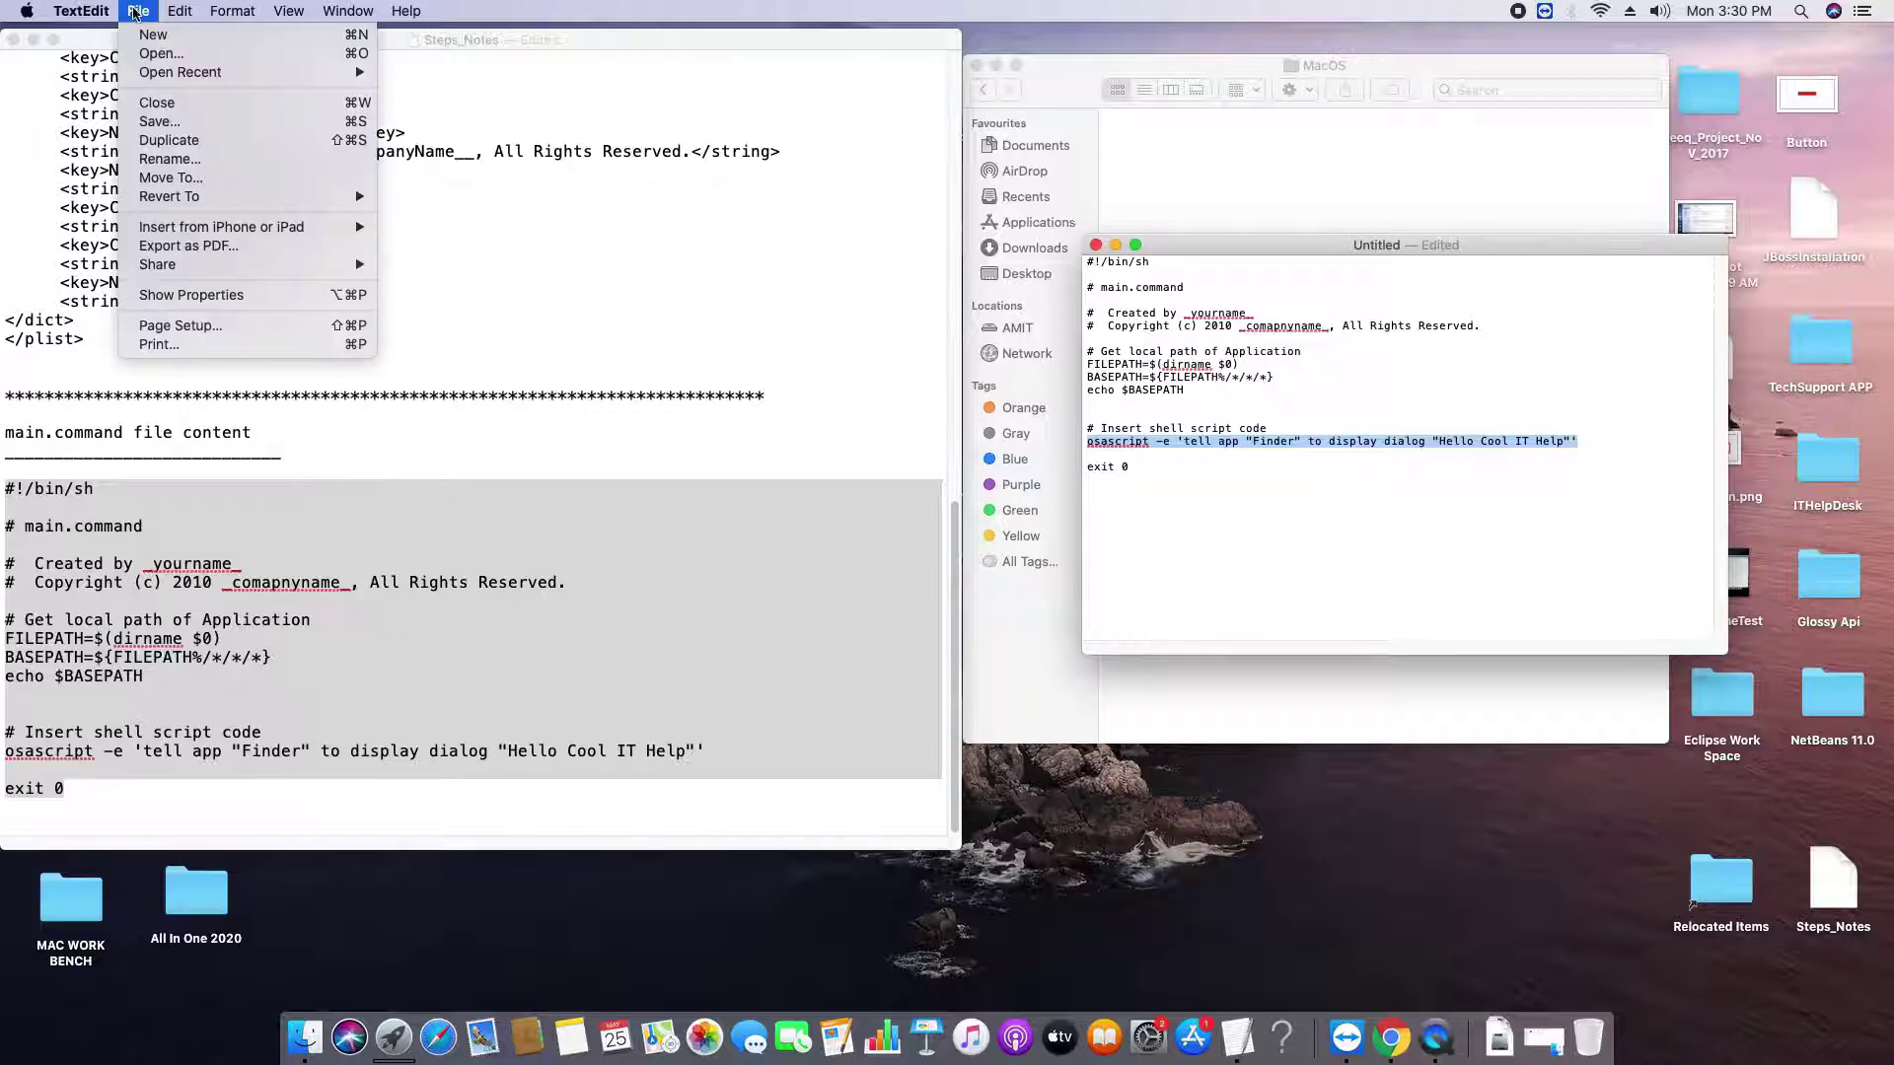
pyautogui.click(252, 121)
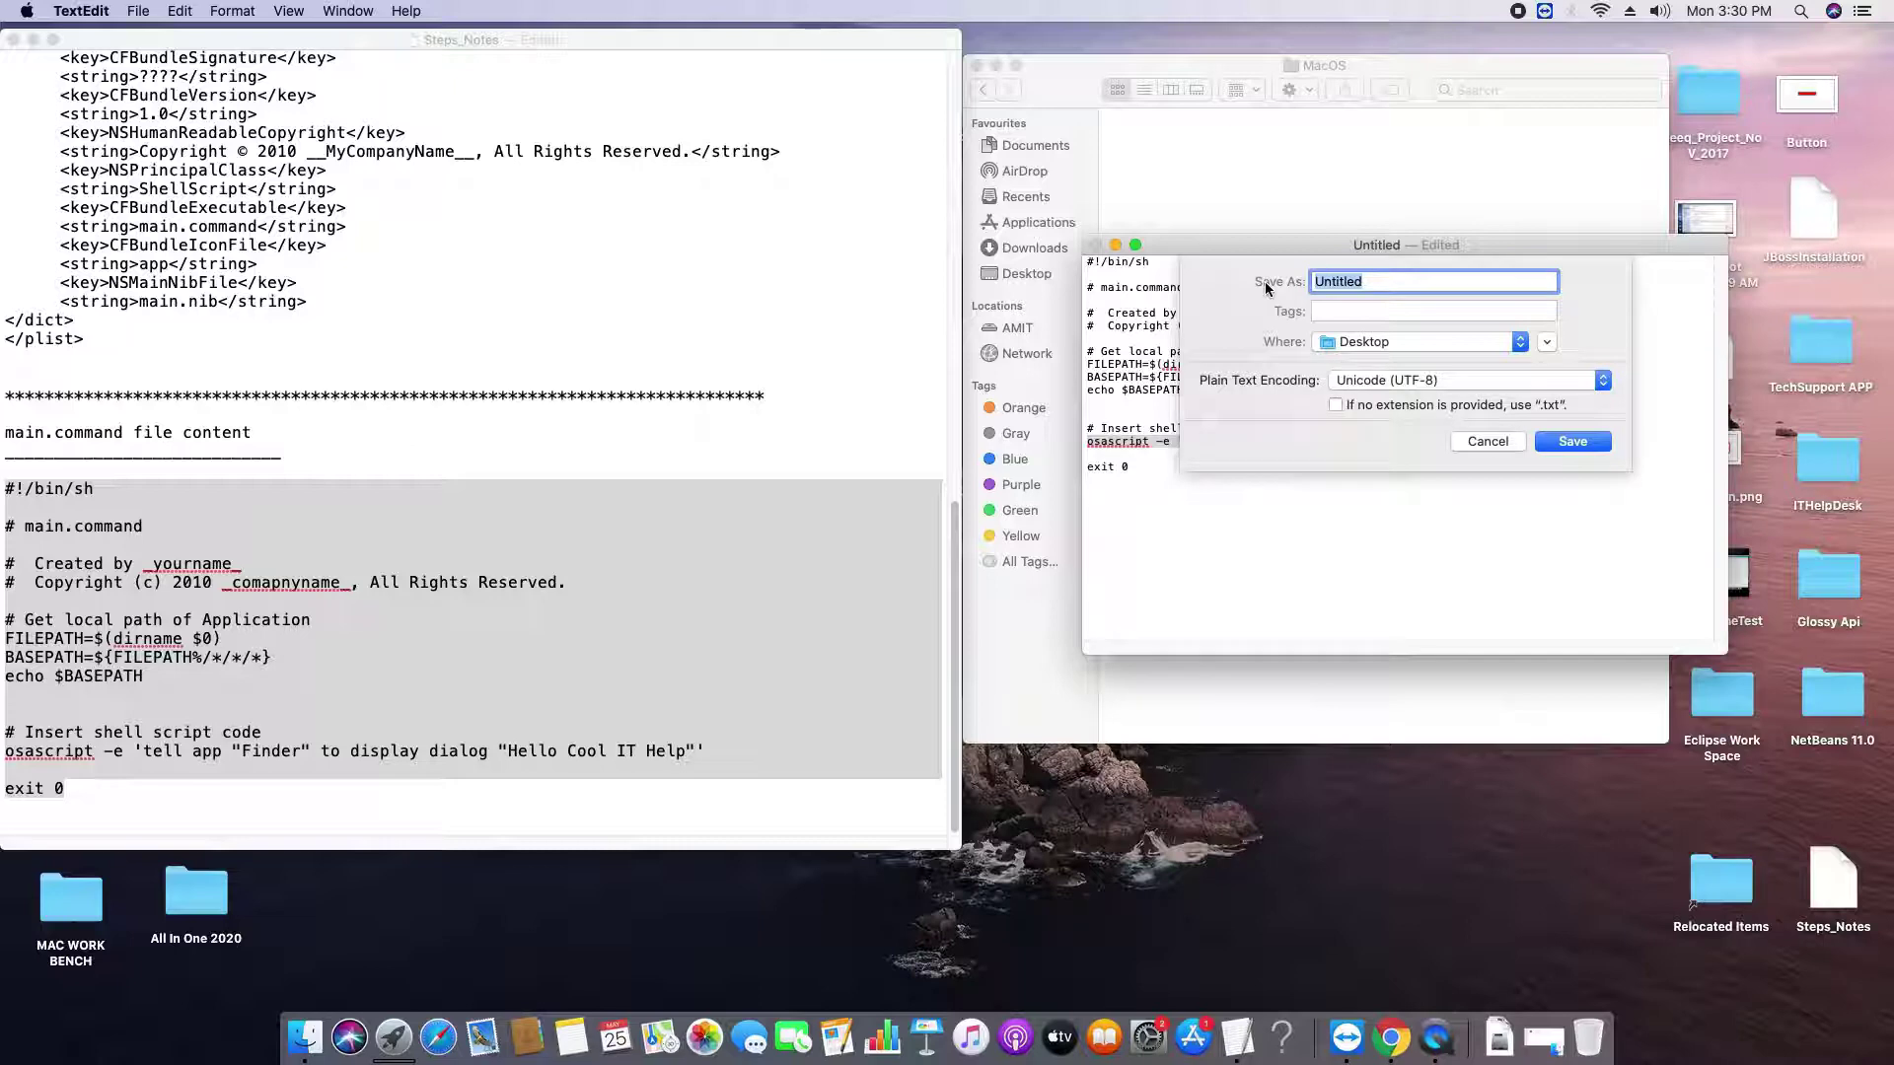
pyautogui.write('main.command')
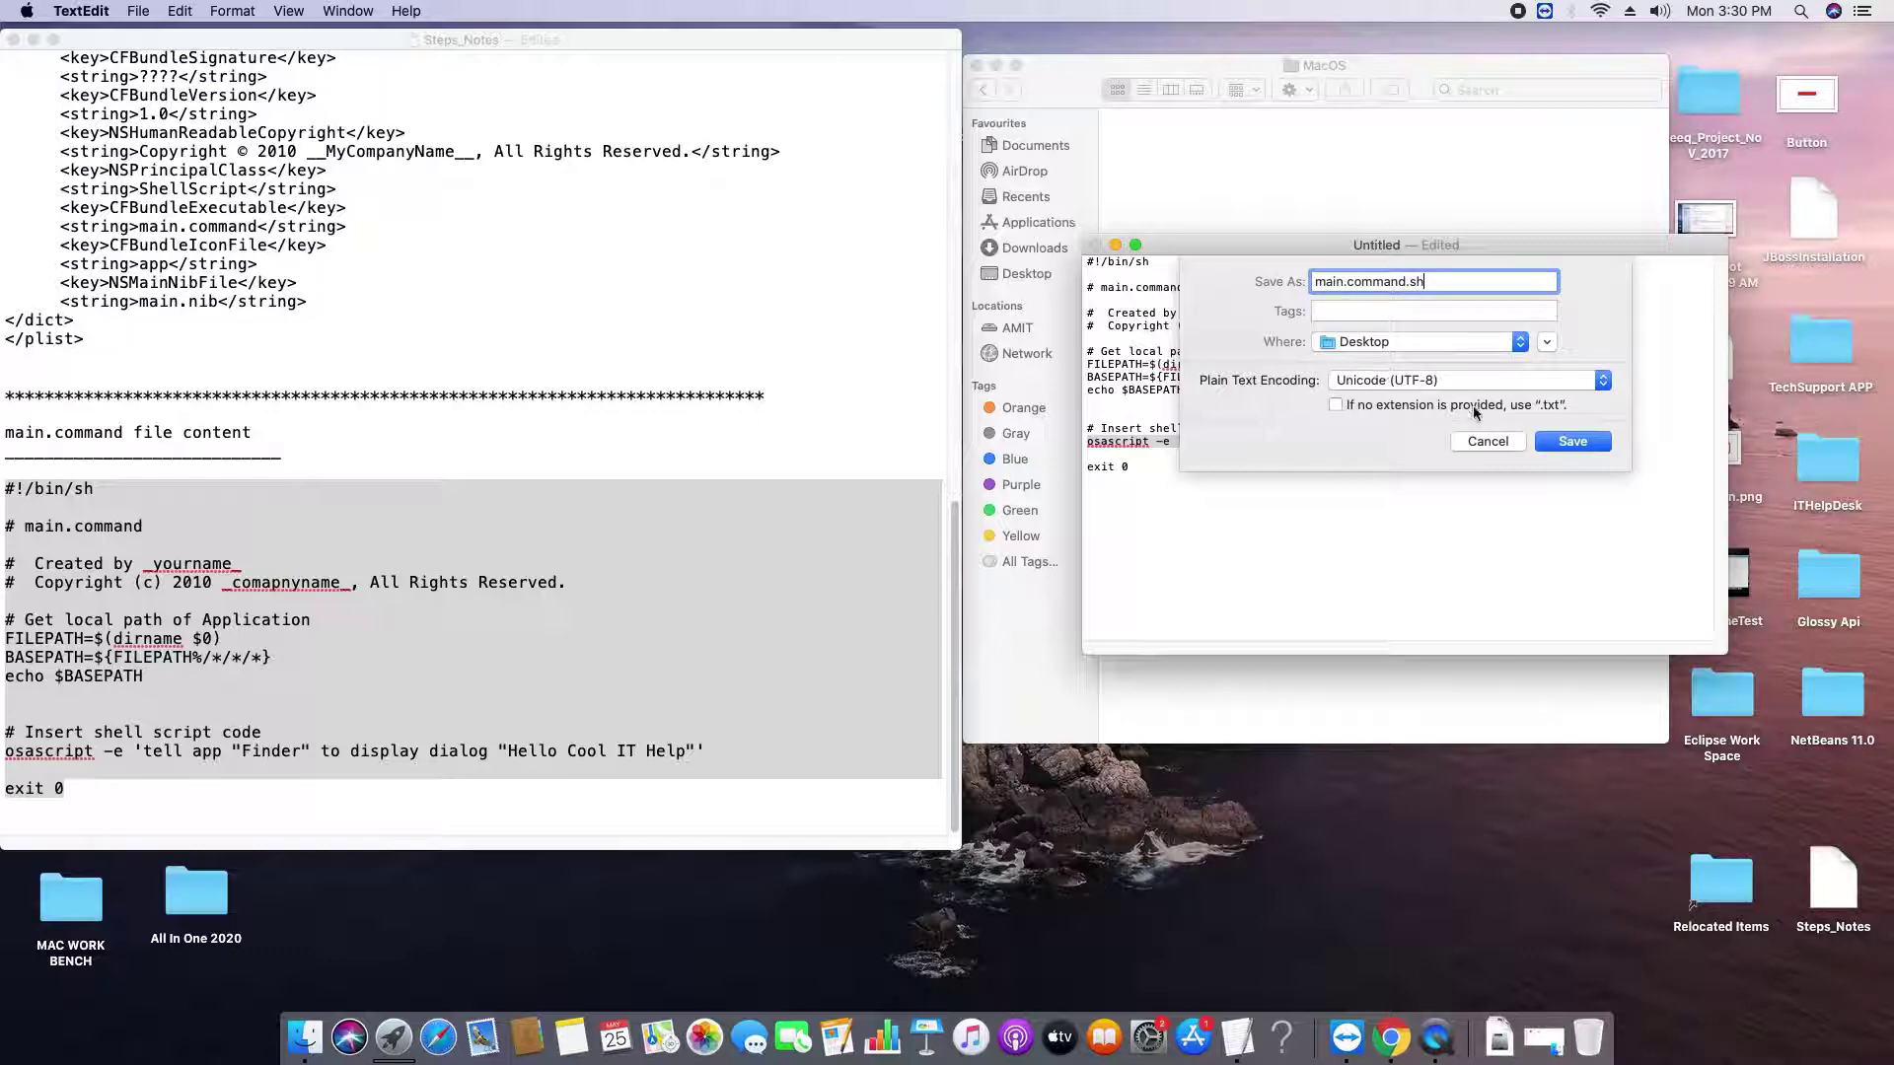
pyautogui.click(1573, 441)
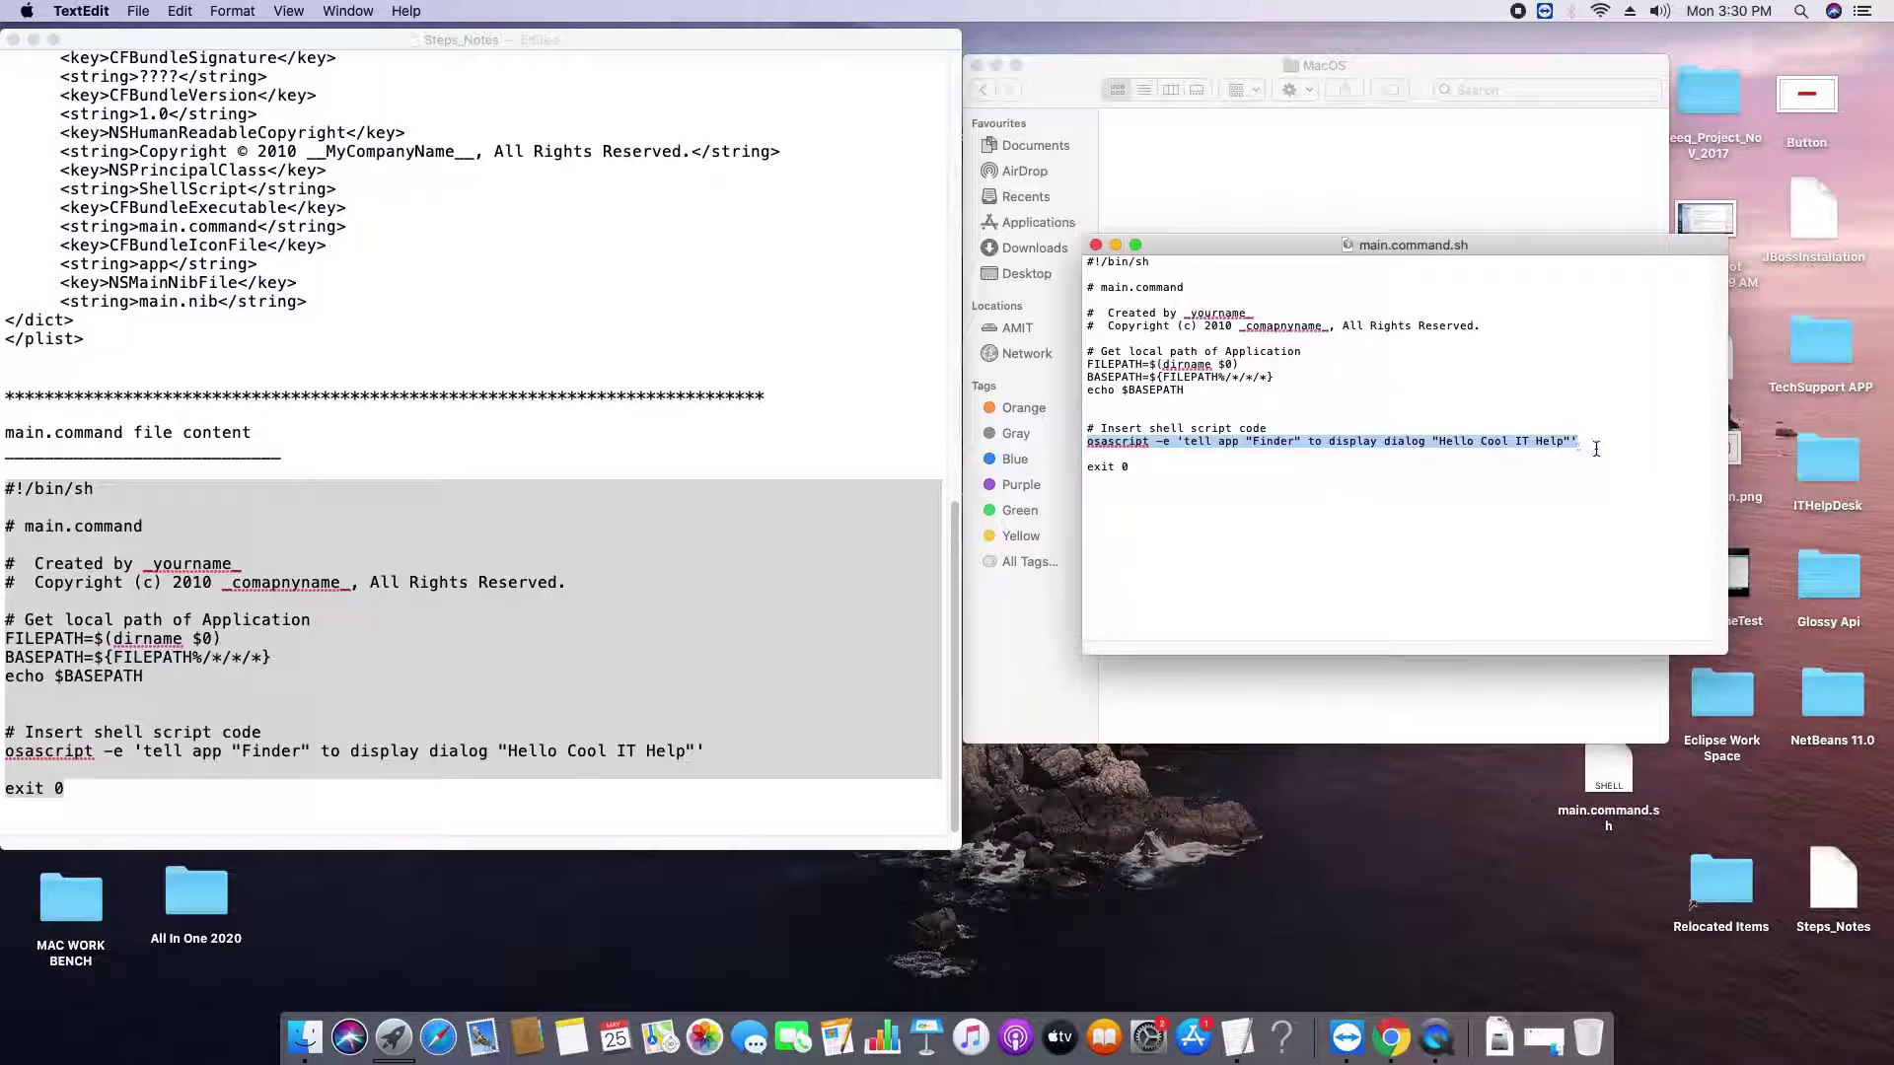
pyautogui.click(1094, 244)
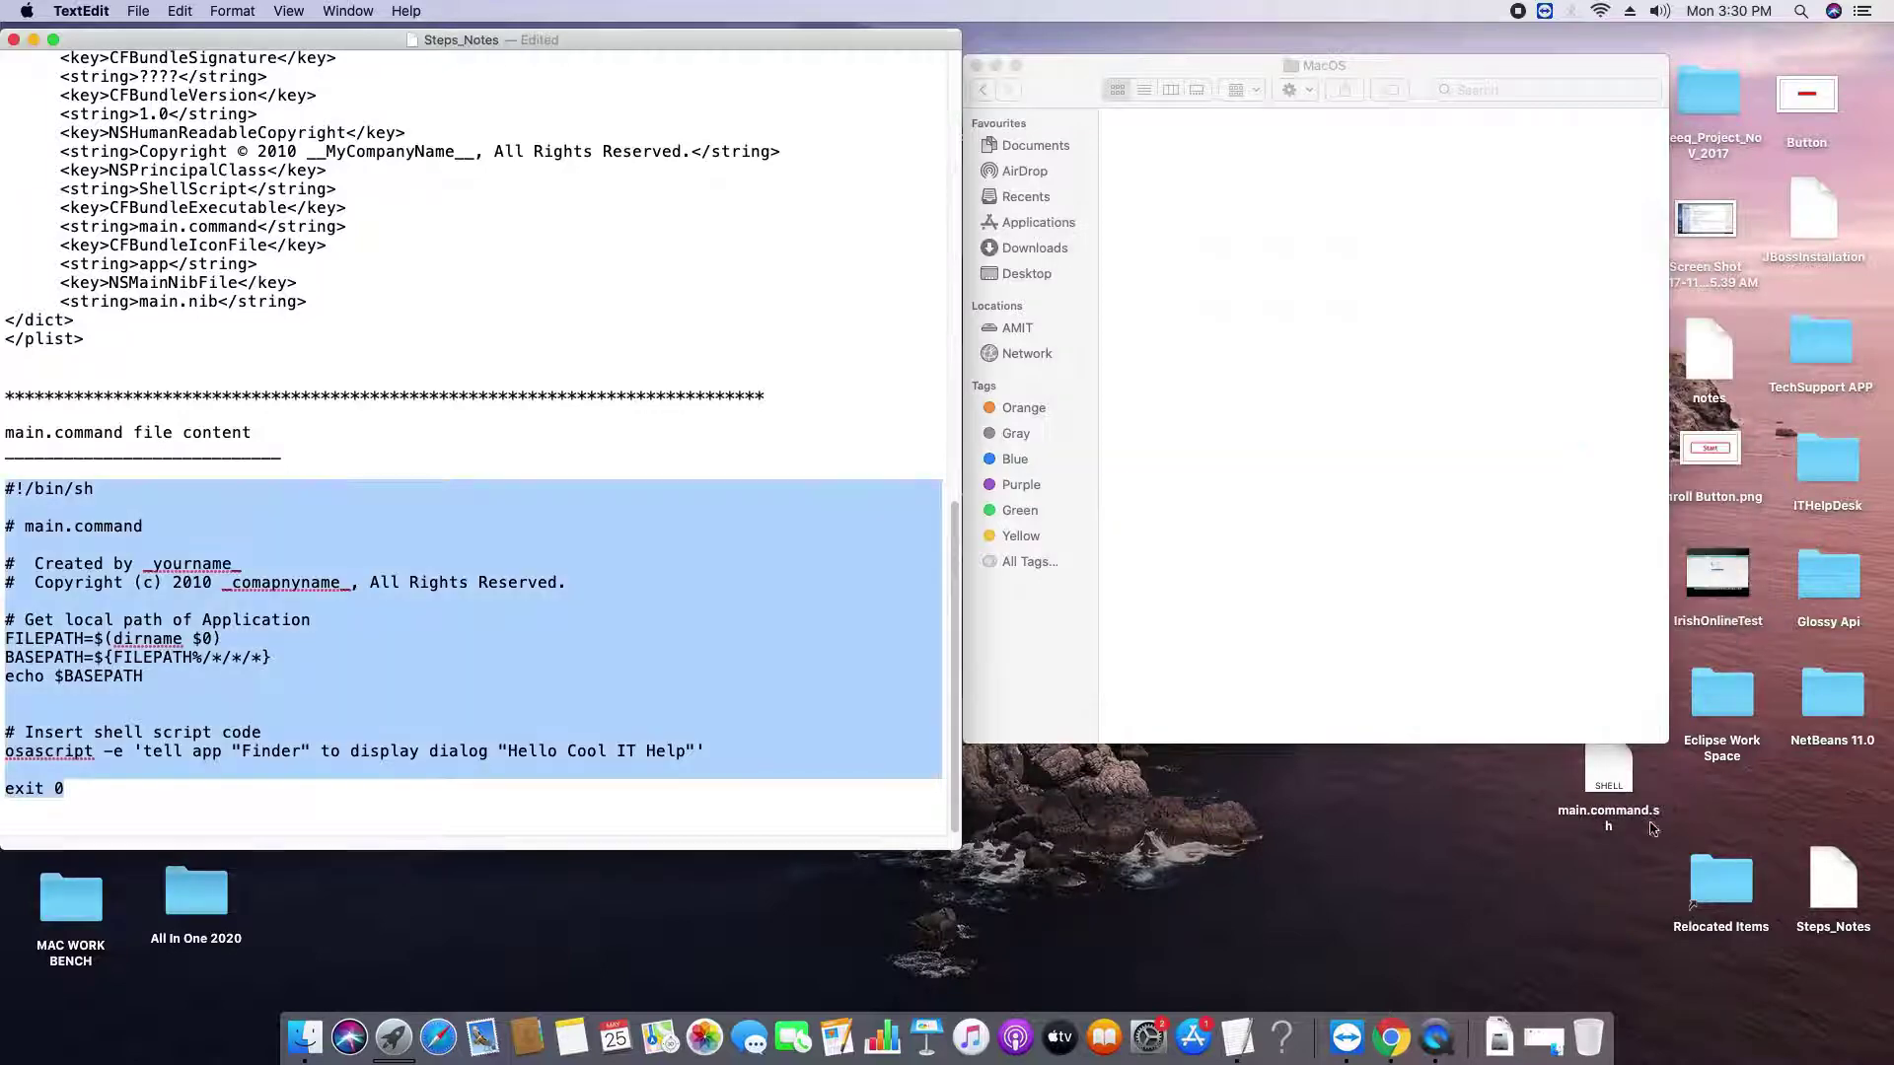
# - Move main.command.sh from the Desktop into the MacOS folder
pyautogui.click(1609, 774)
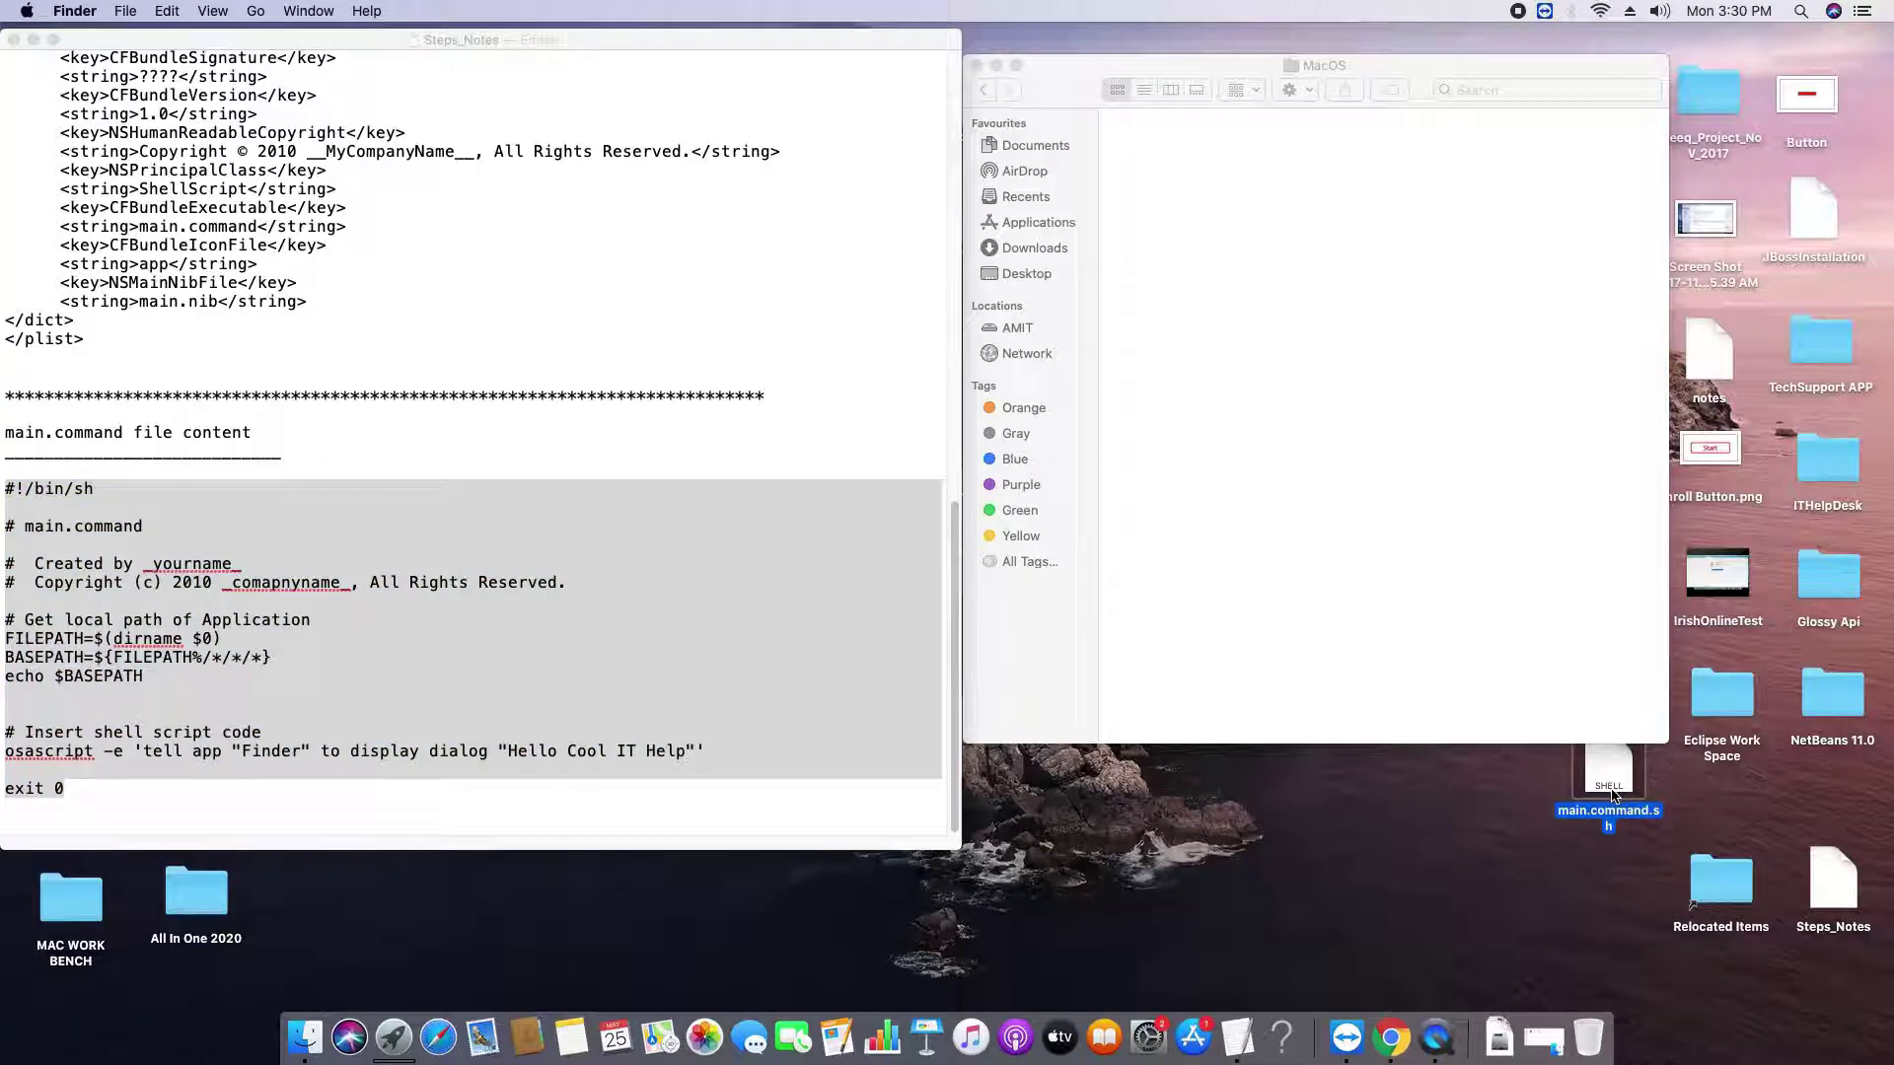
pyautogui.moveTo(1610, 785); pyautogui.dragTo(1193, 178)
pyautogui.click(1288, 264)
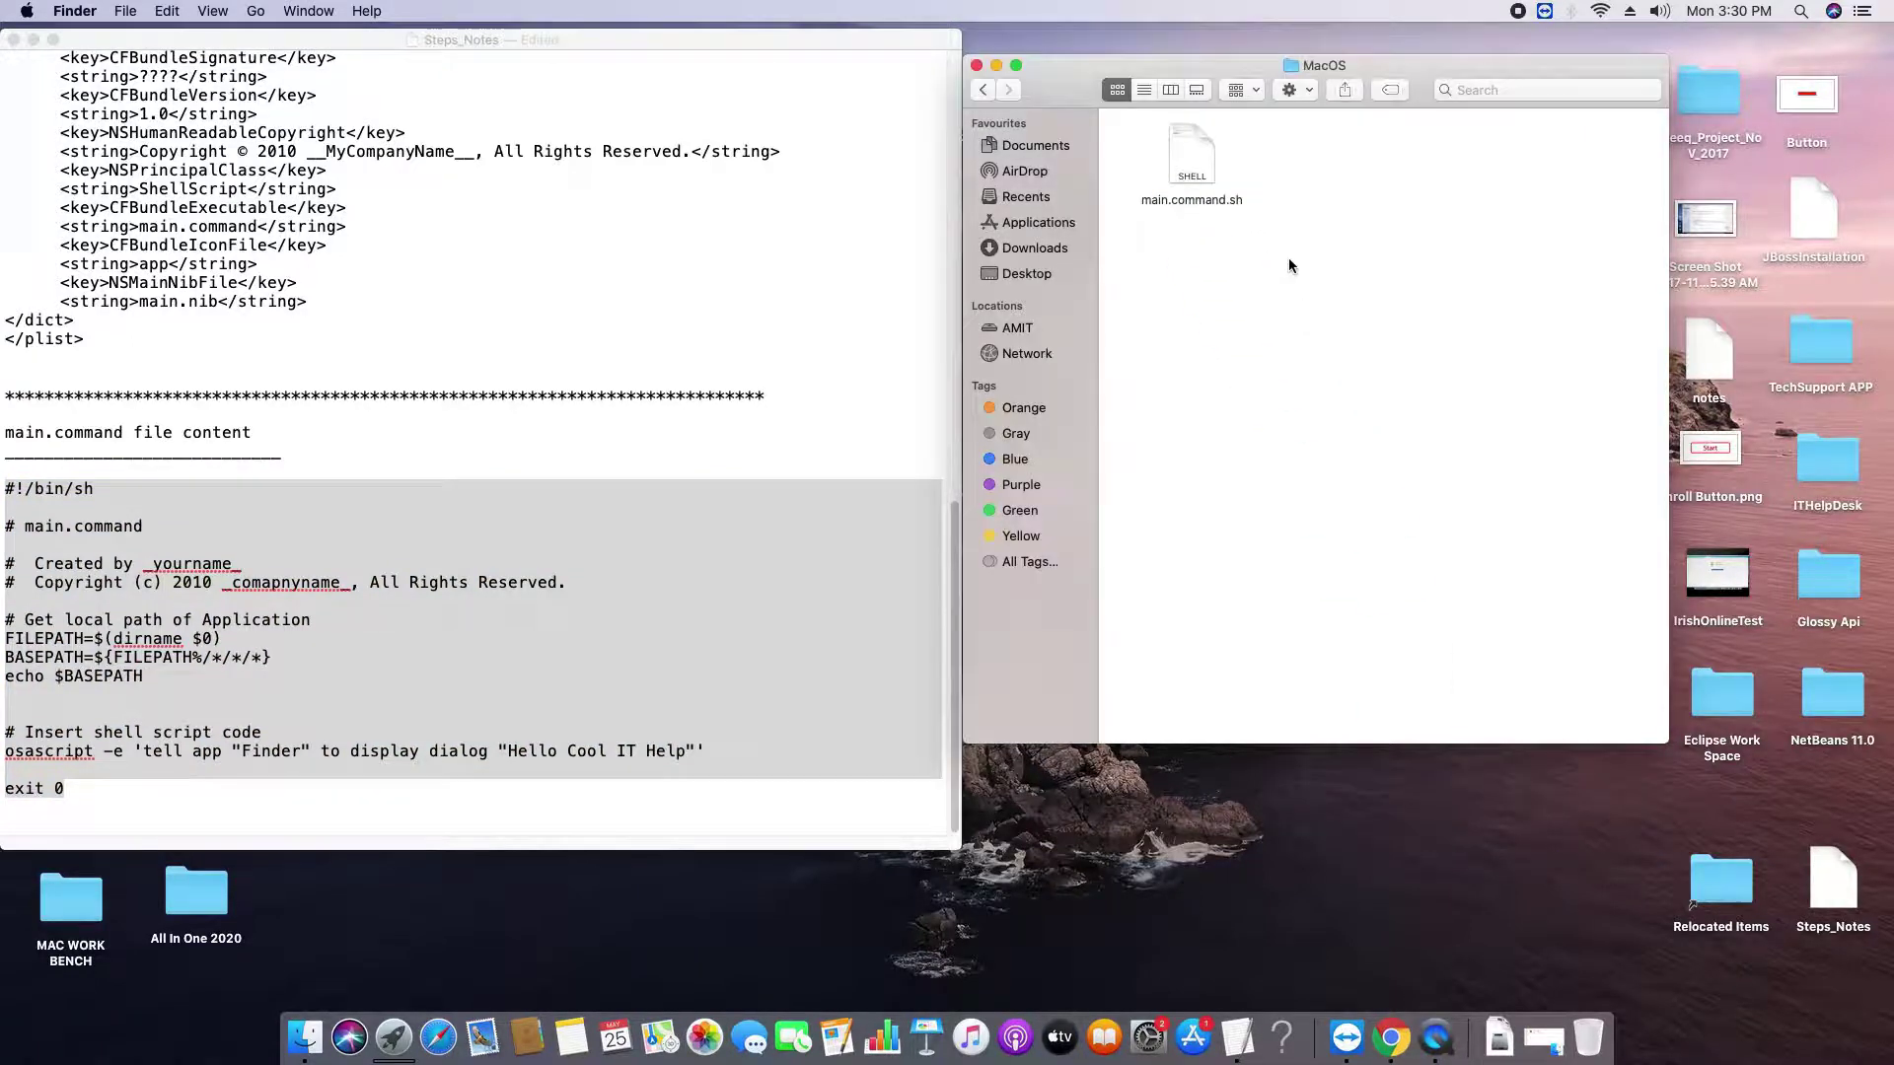
# - Rename main.command.sh in the MacOS folder as main.command, following Step 5 of the notes, and accept the .command extension
pyautogui.click(346, 427)
pyautogui.moveTo(962, 631); pyautogui.dragTo(944, 199)
pyautogui.moveTo(73, 397); pyautogui.dragTo(449, 398)
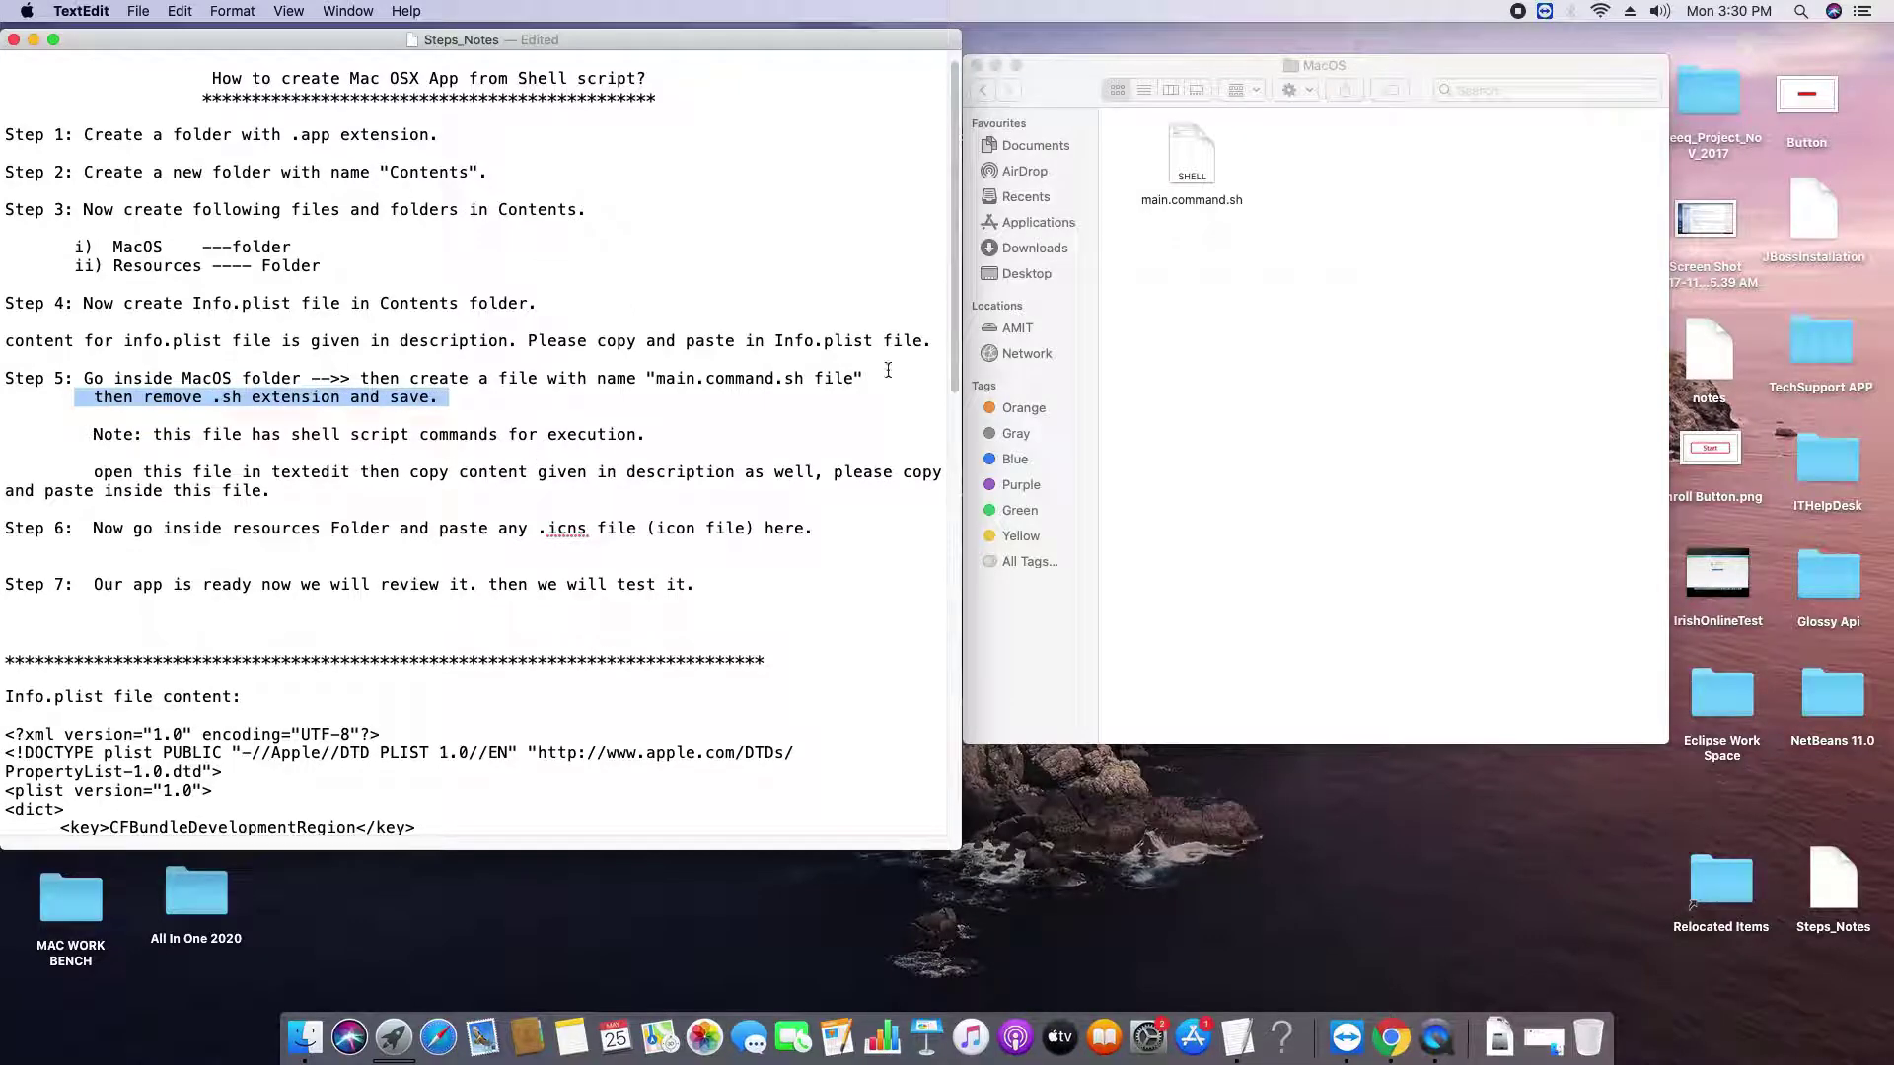
pyautogui.click(1210, 201)
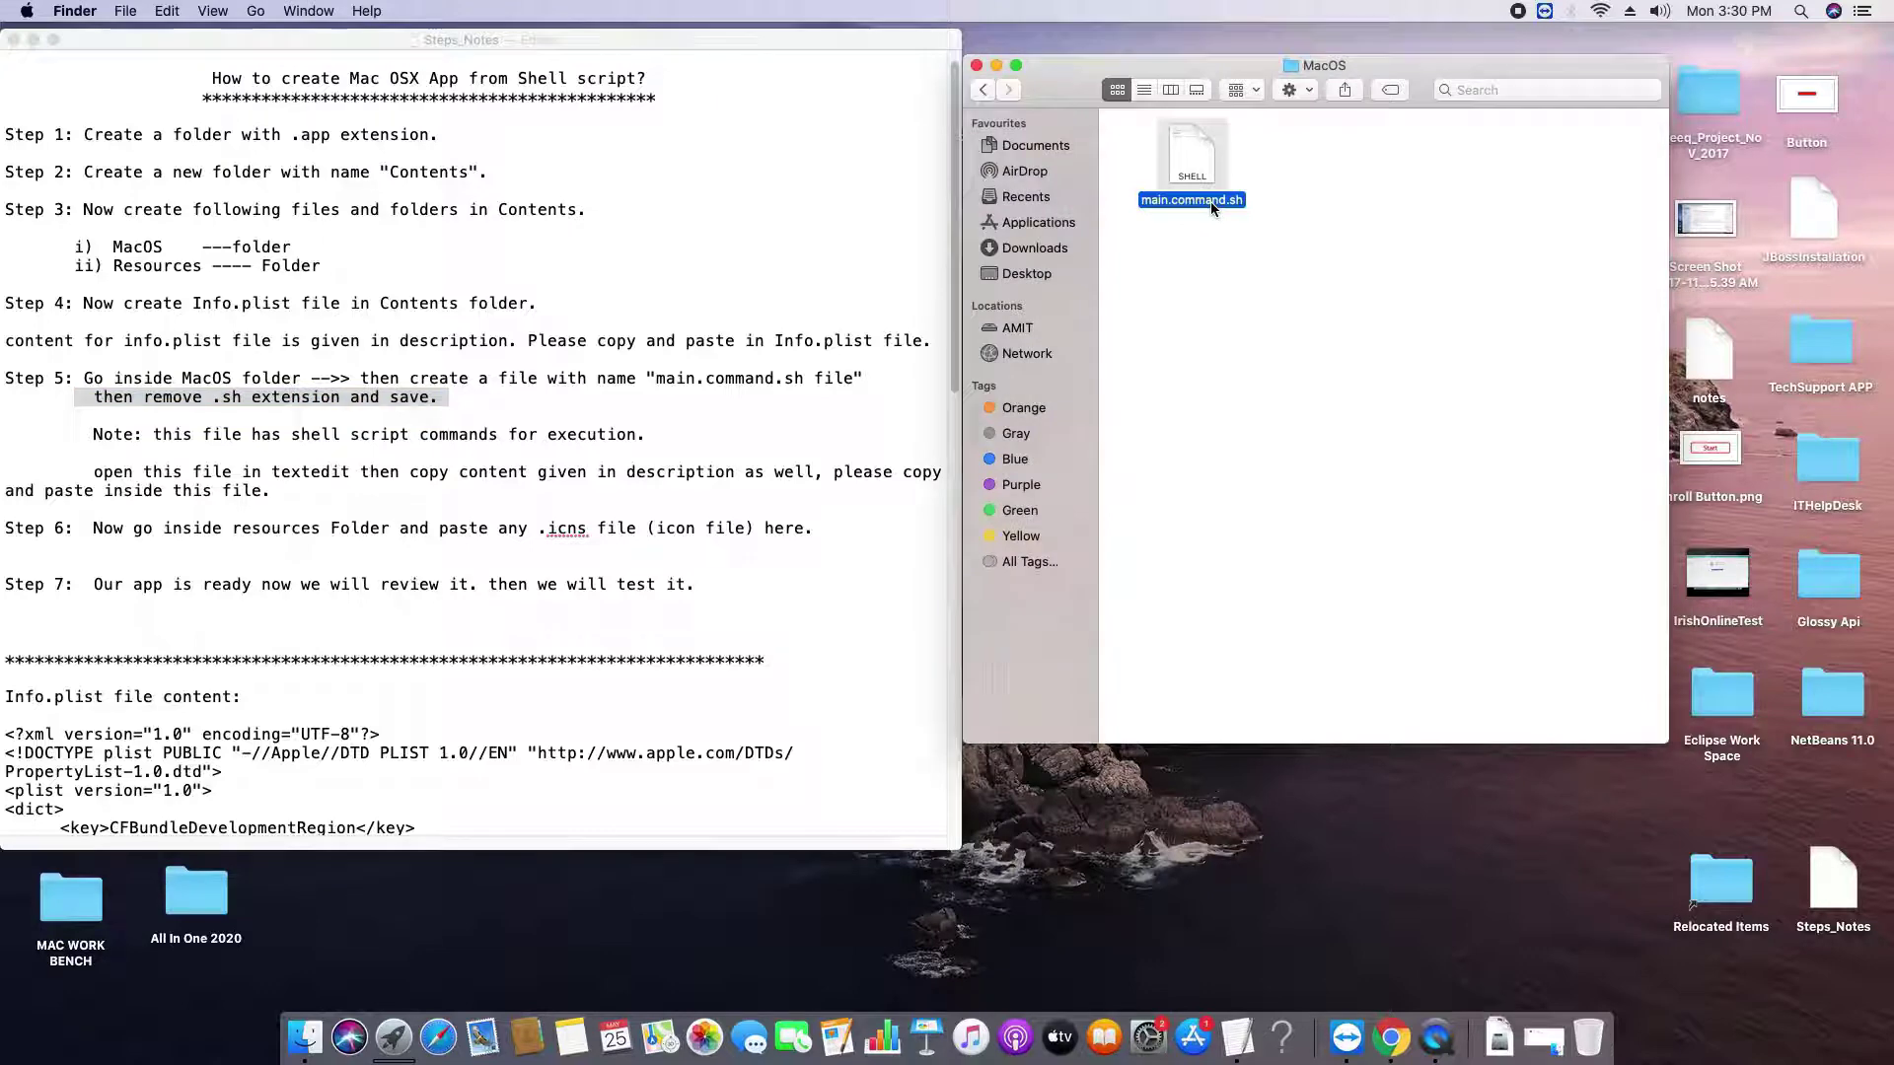
pyautogui.rightClick(1212, 199)
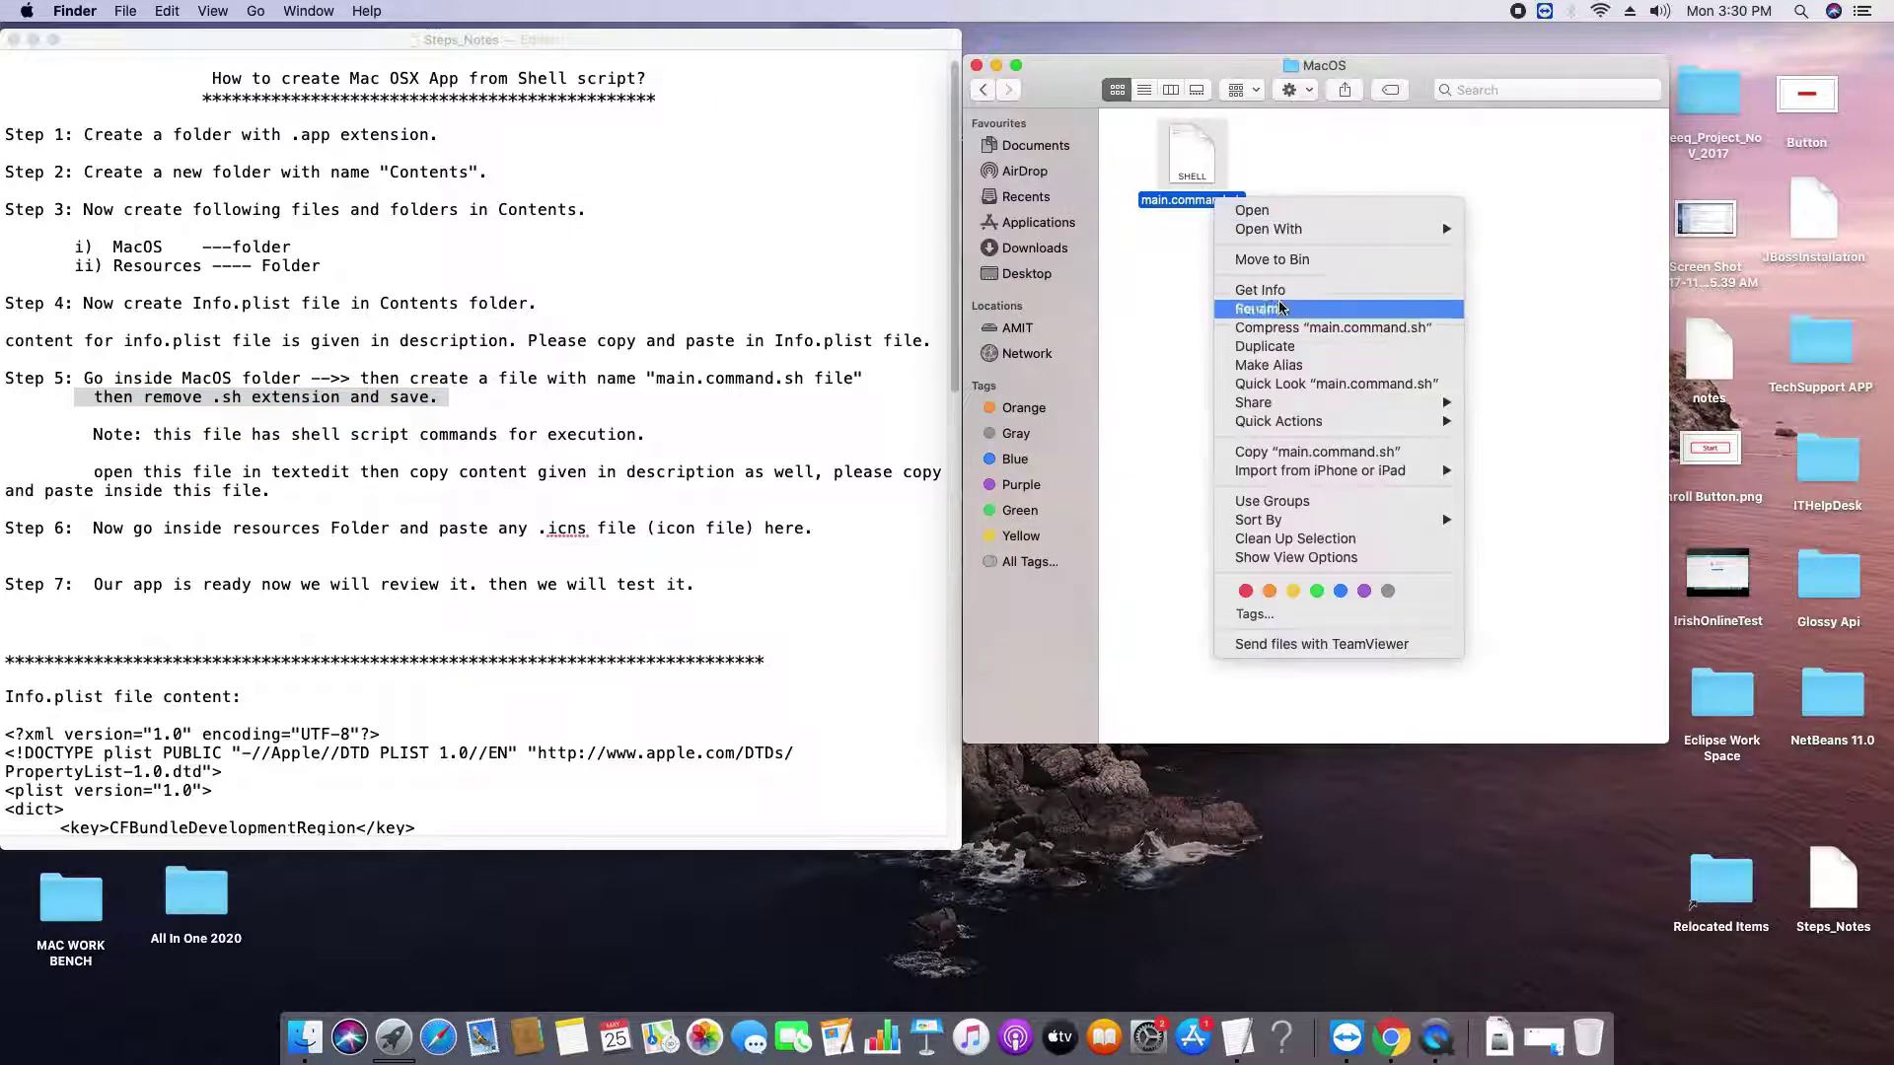
pyautogui.click(1280, 309)
pyautogui.click(1234, 203)
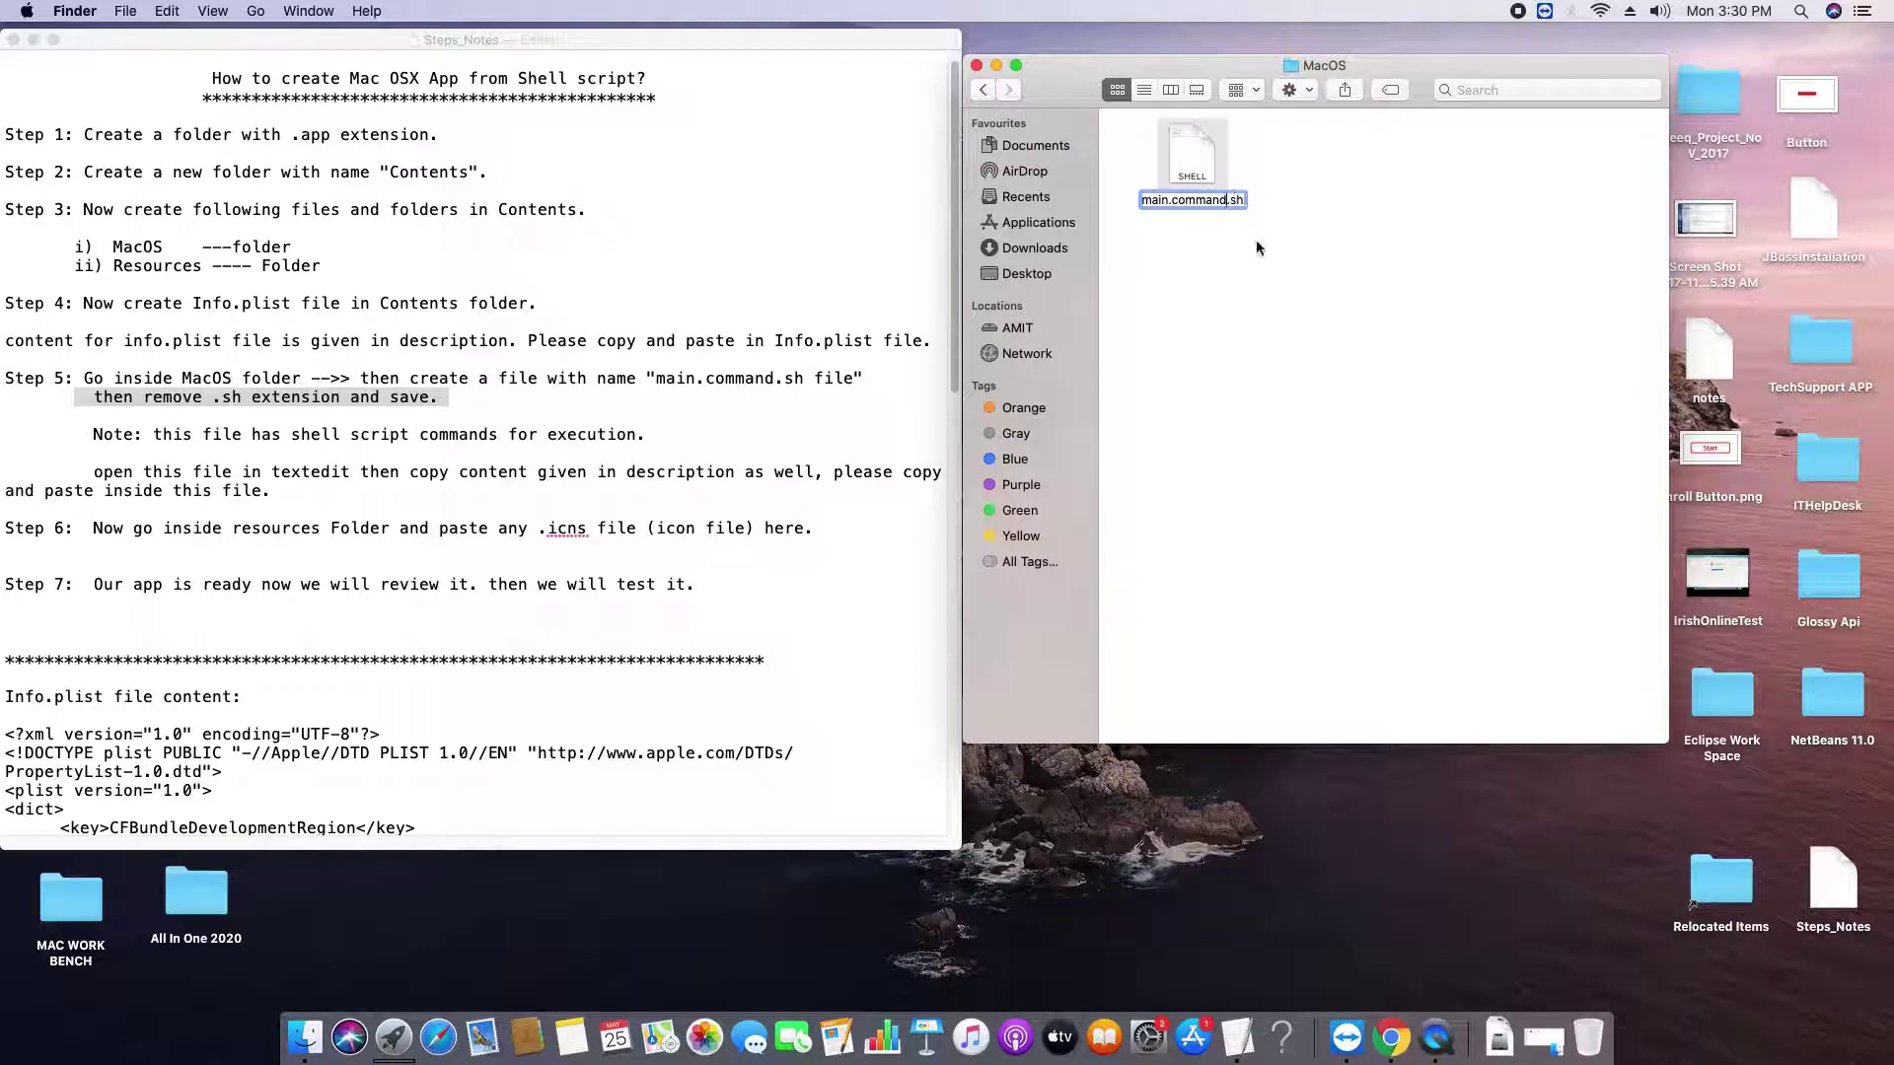
pyautogui.press('Delete')
pyautogui.press('Delete')
pyautogui.press('Delete')
pyautogui.press('Return')
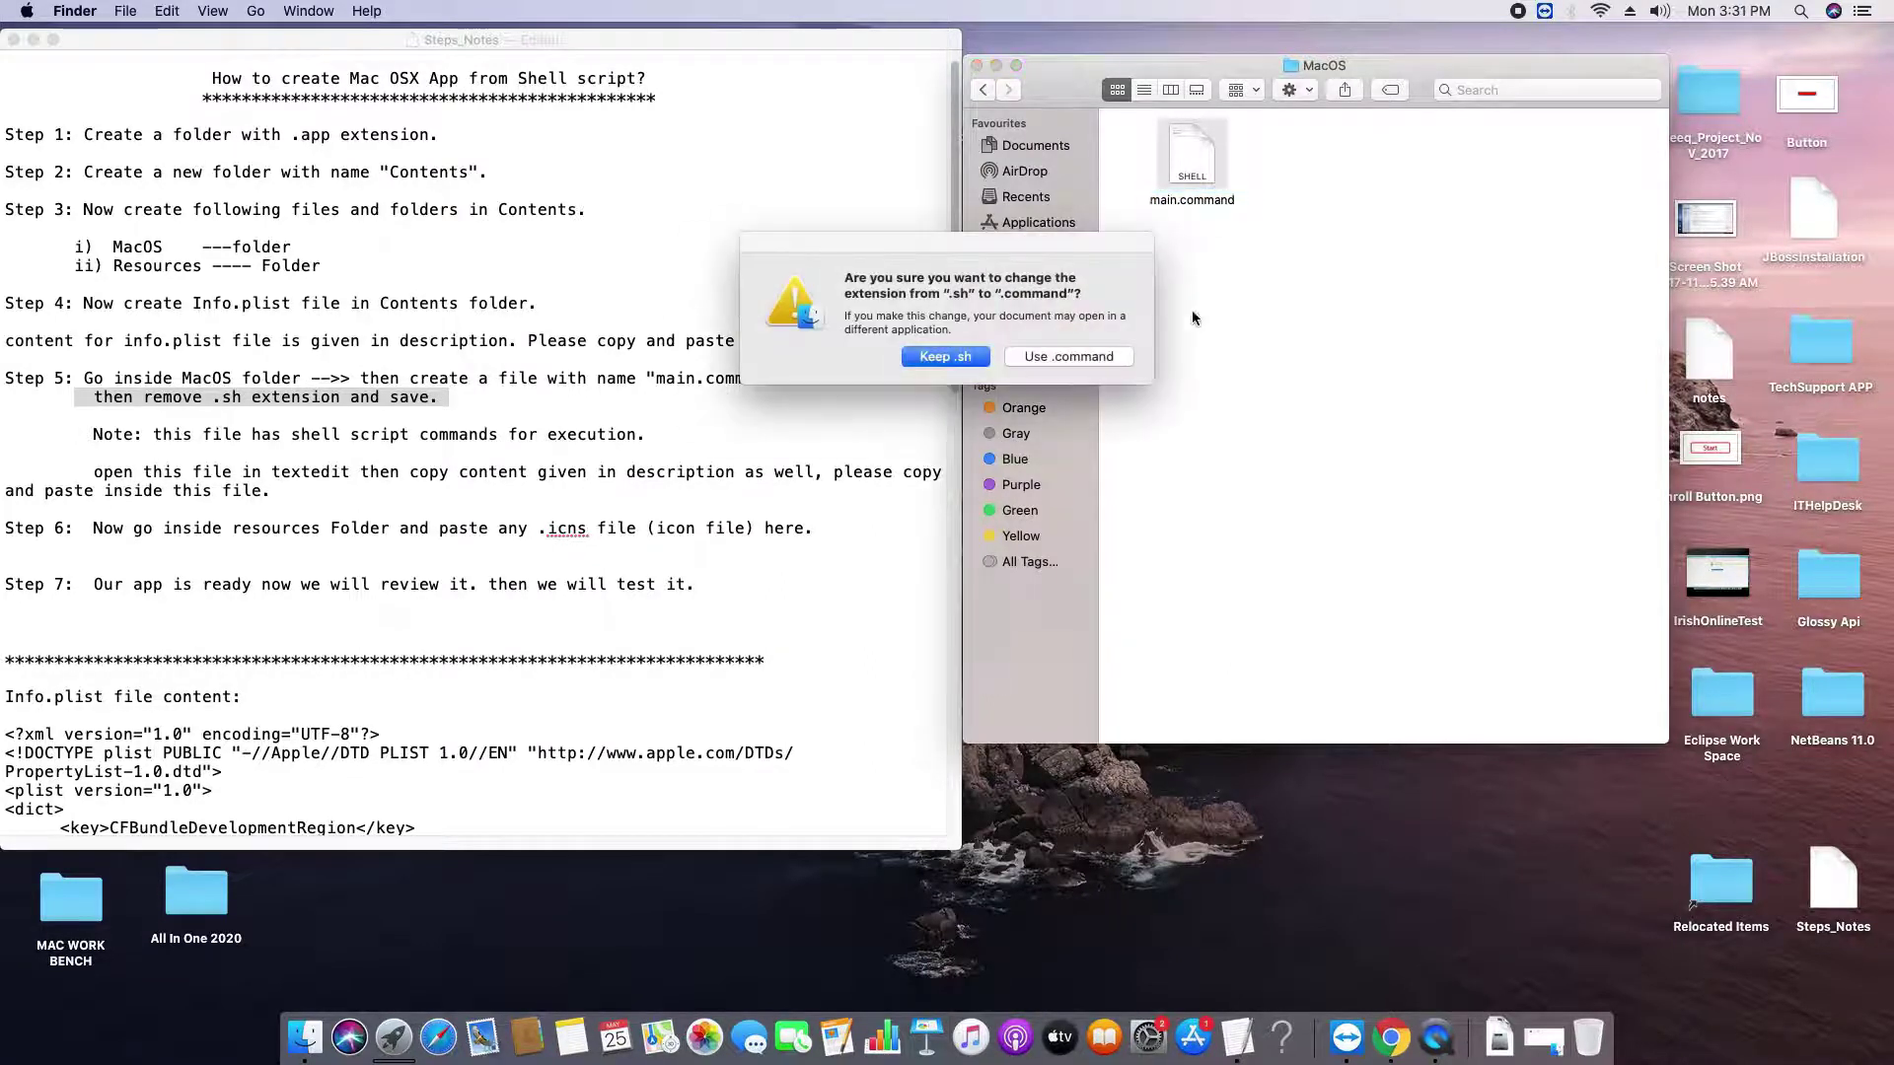
pyautogui.click(1066, 358)
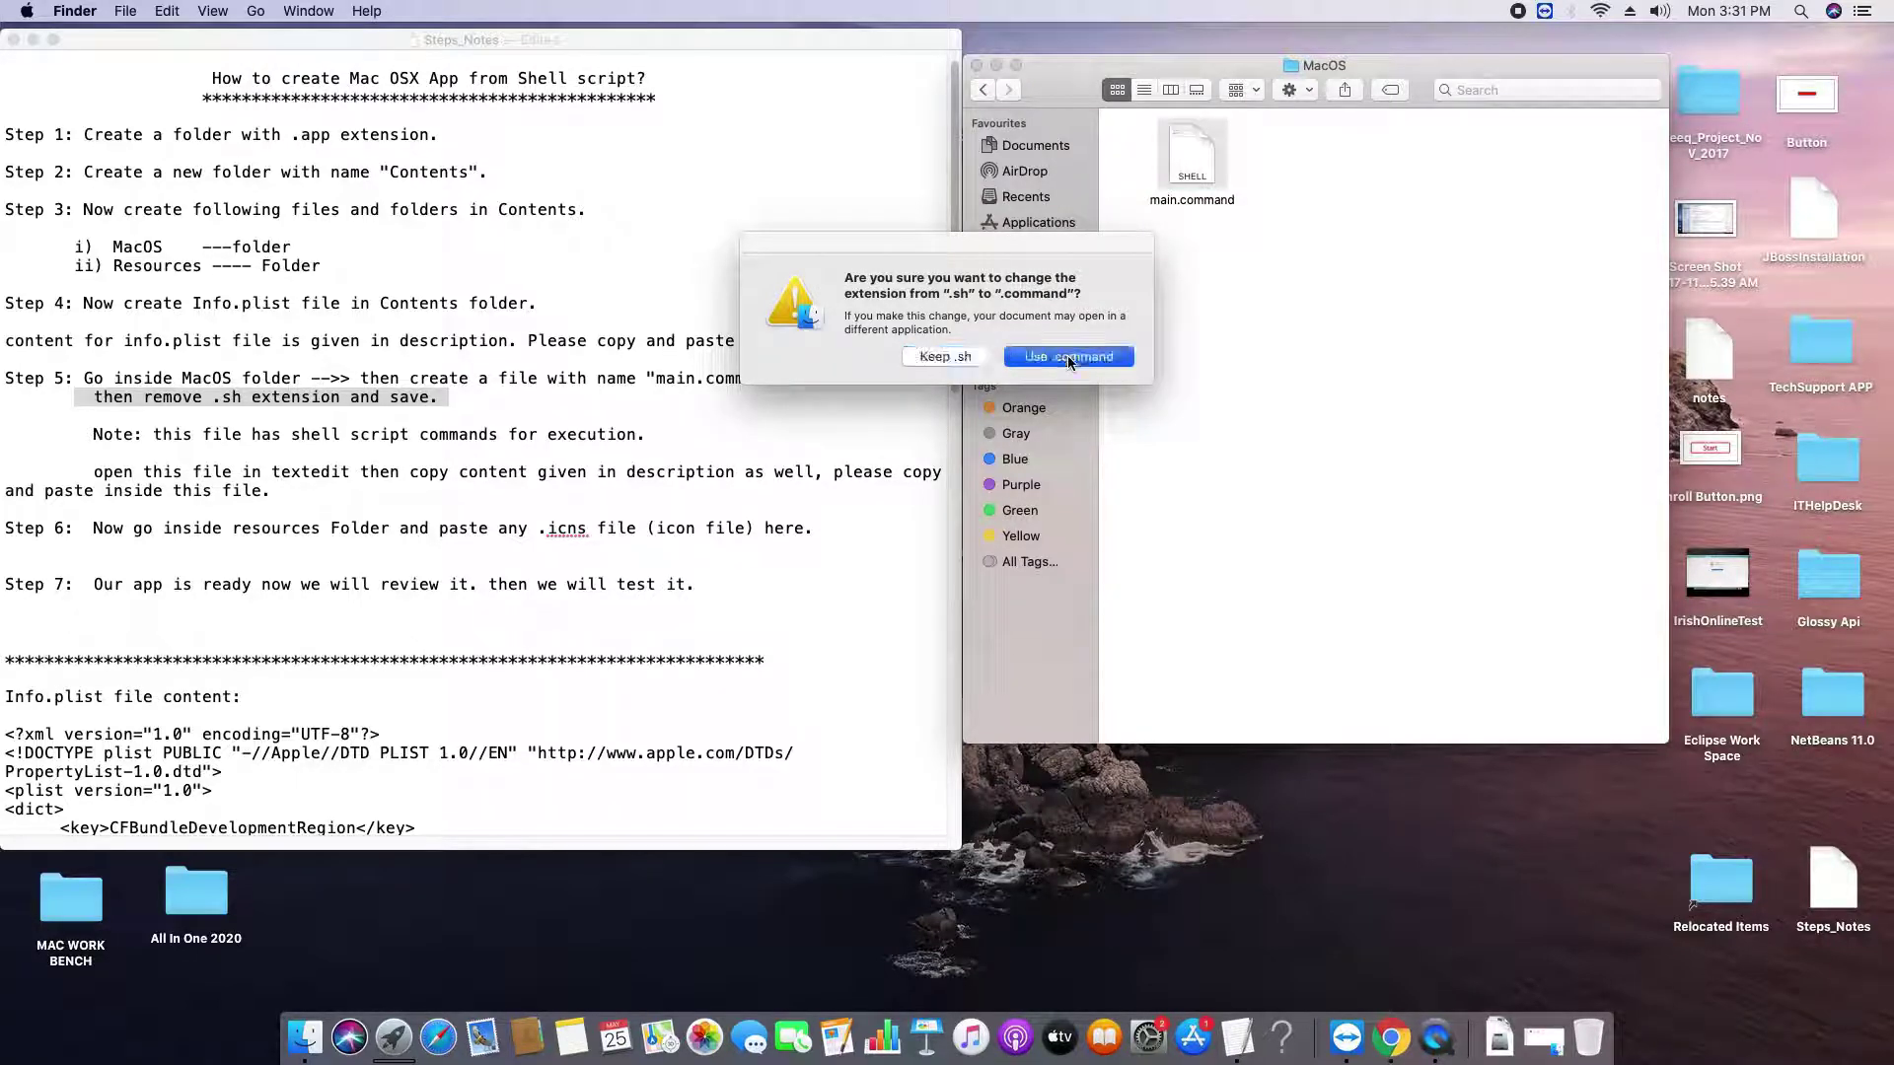
pyautogui.click(1214, 191)
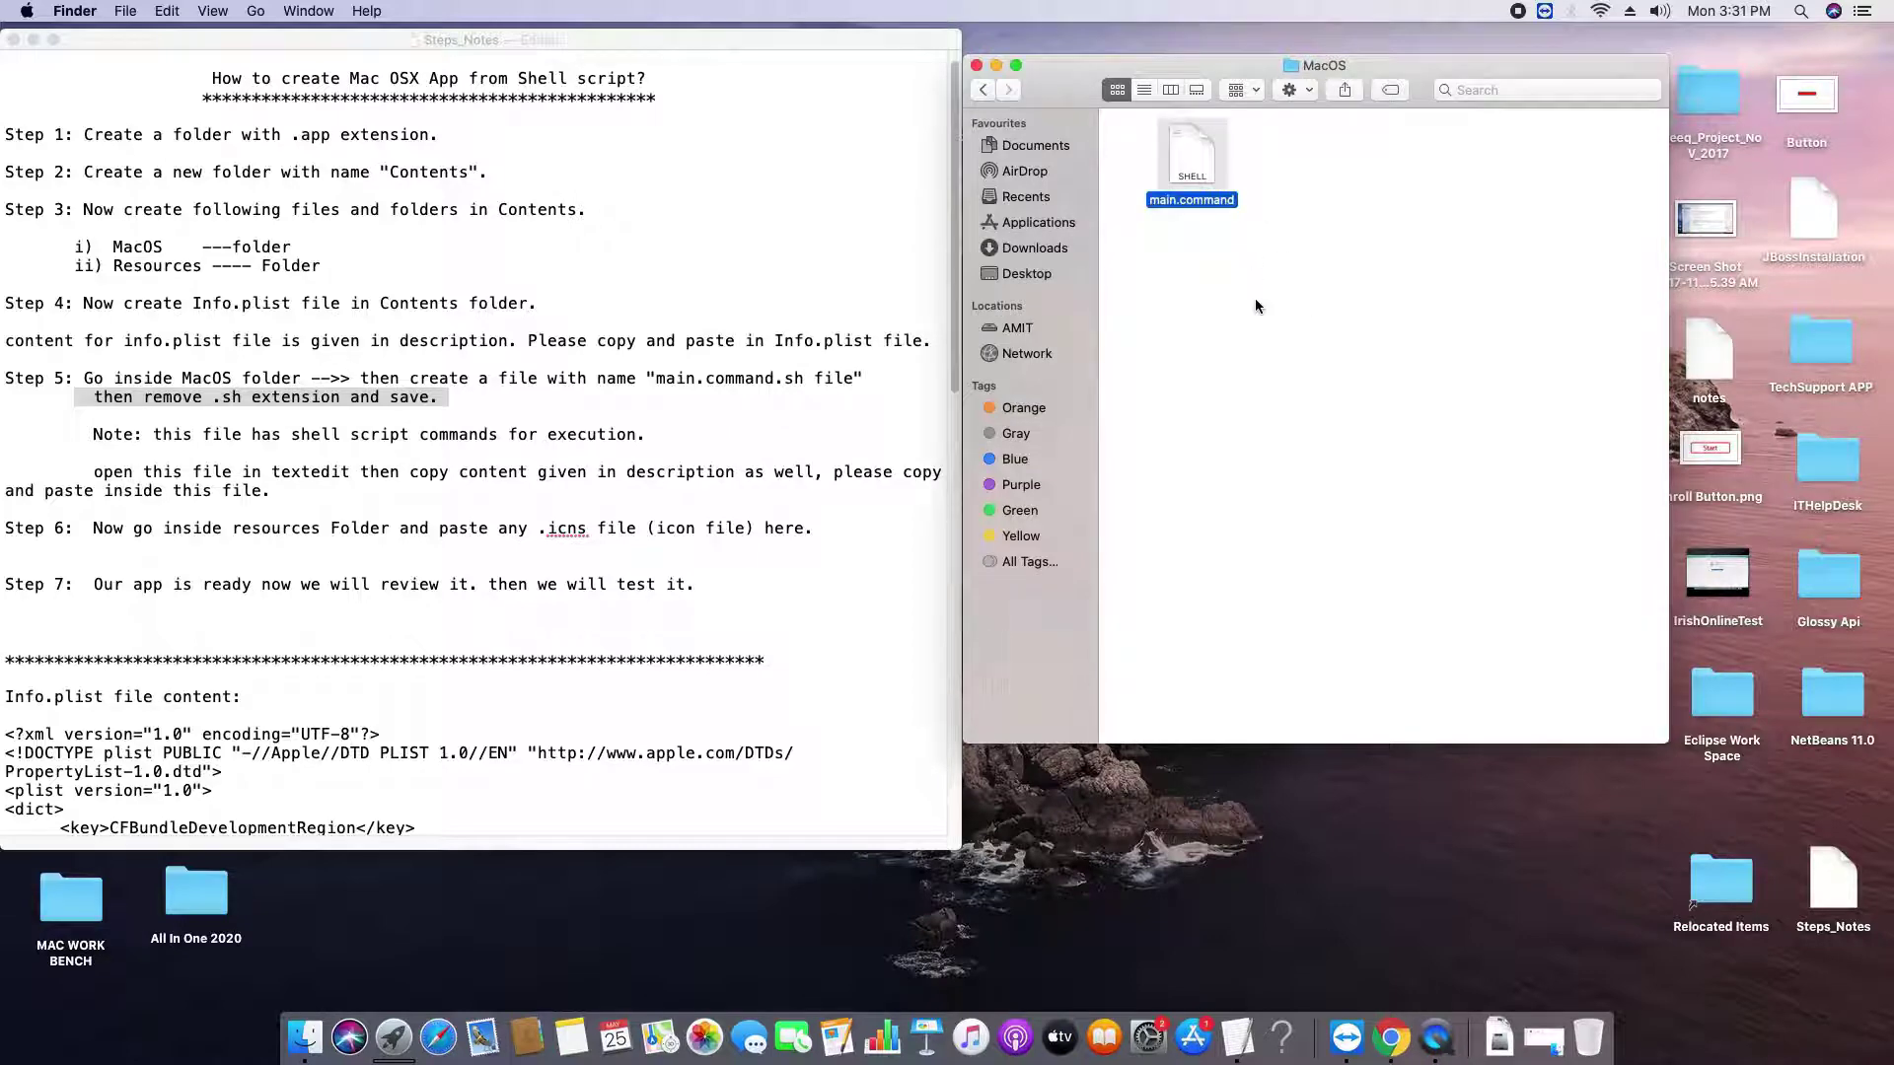
# - Examine the notes' Step 5 instruction on granting main.command execute permission with chmod u+x main.command
pyautogui.click(14, 508)
pyautogui.moveTo(15, 508); pyautogui.dragTo(3, 378)
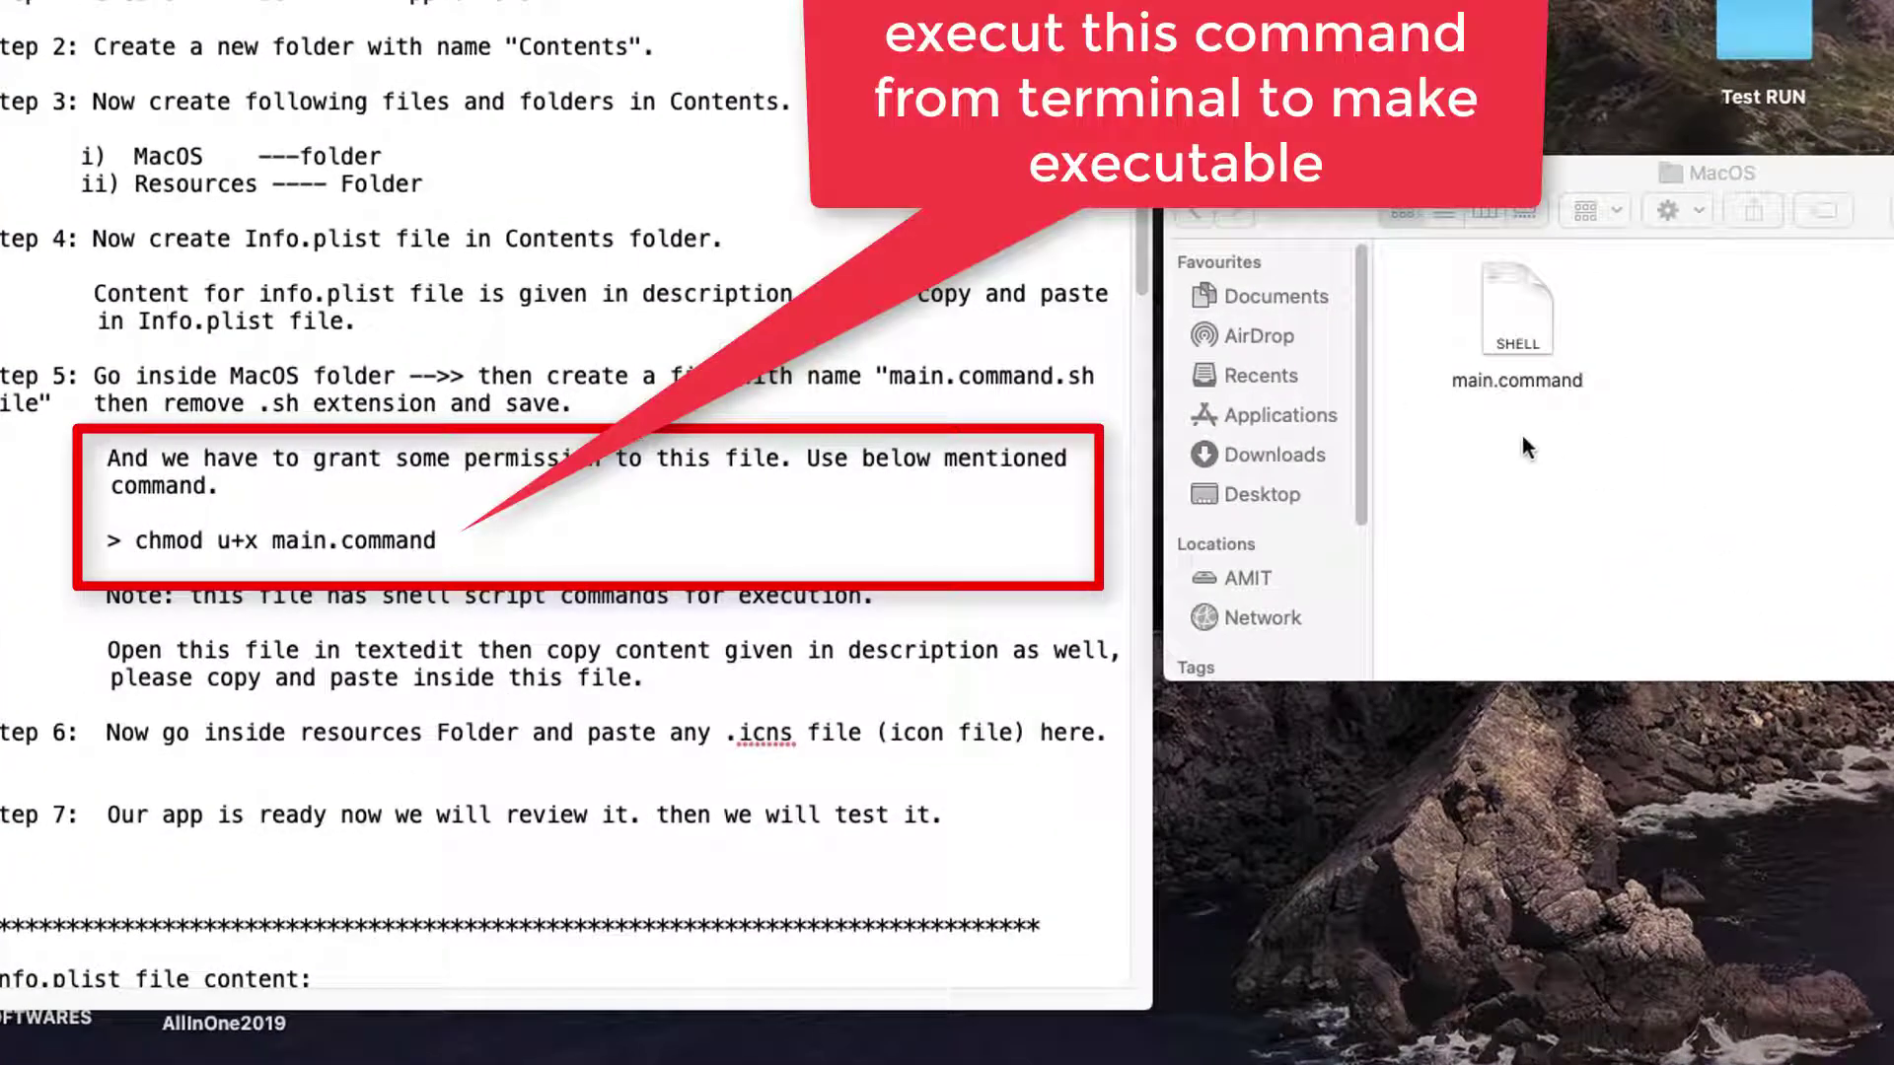
pyautogui.click(1523, 344)
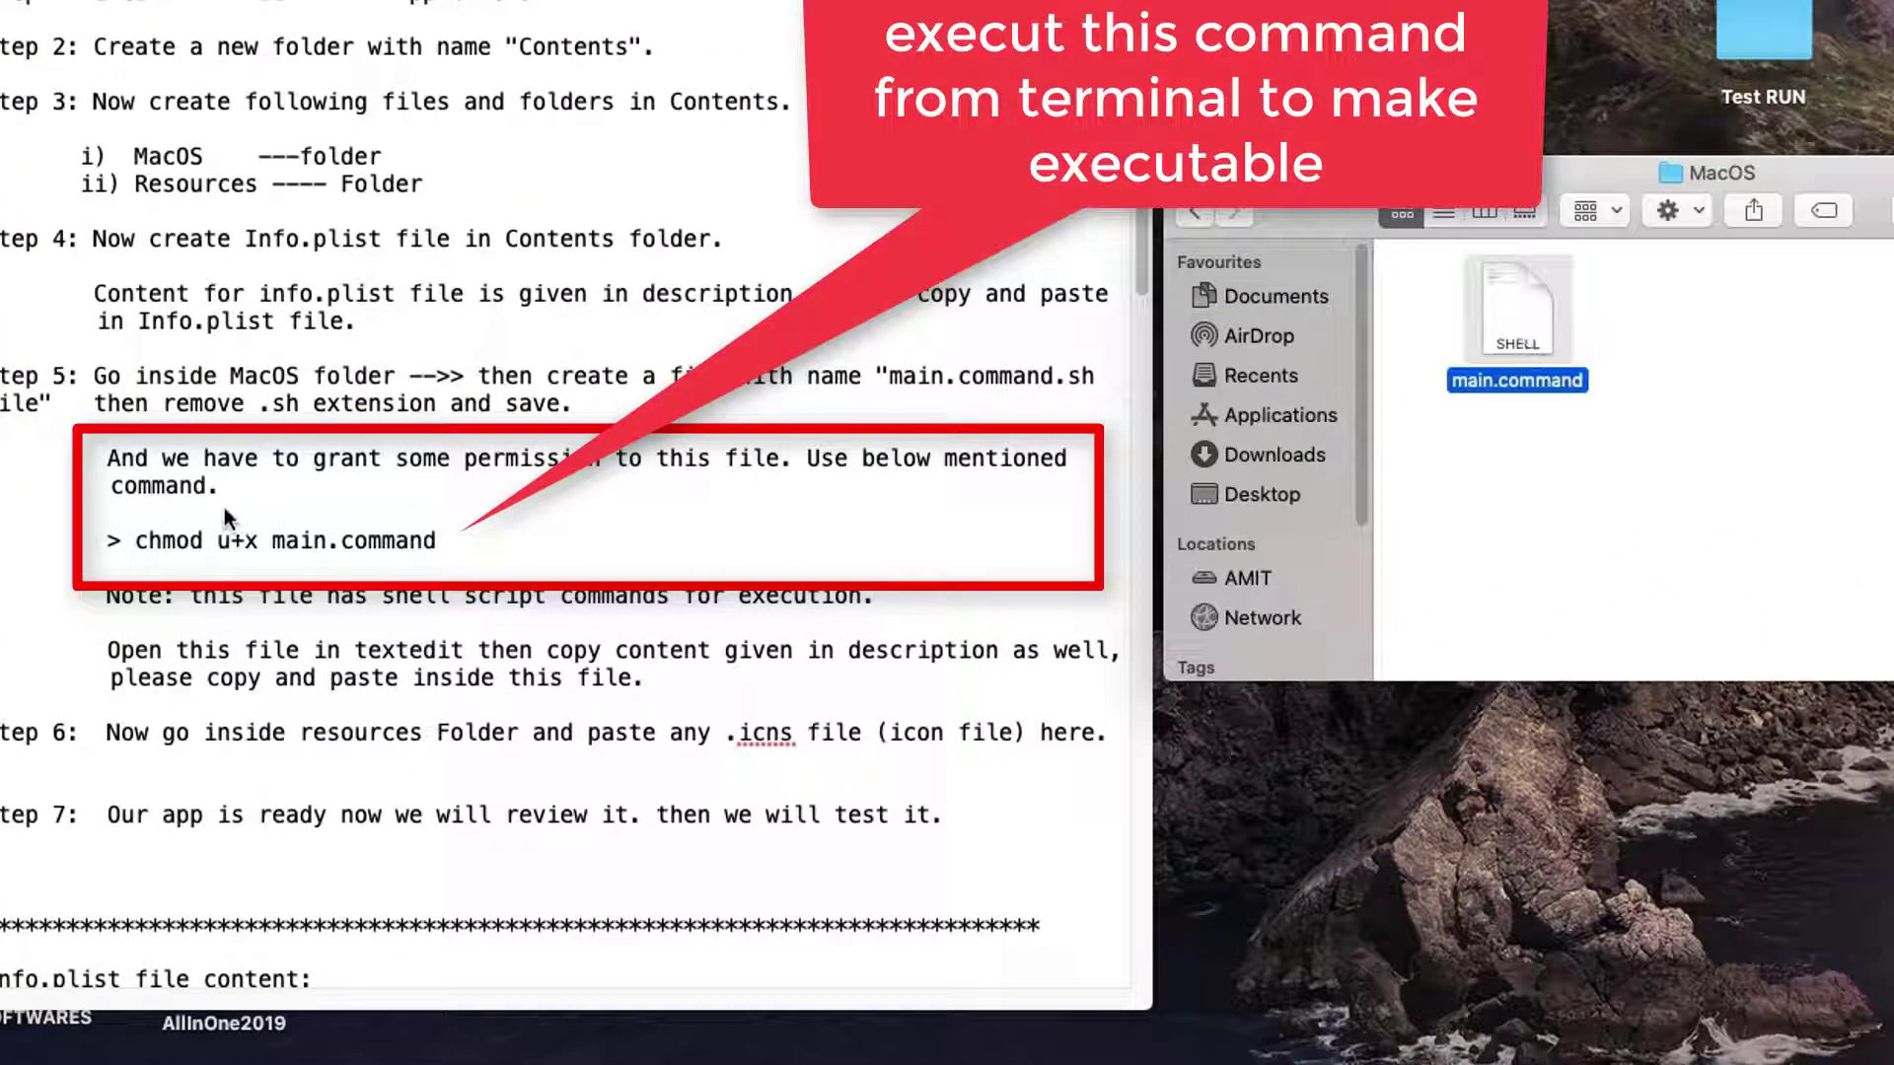
pyautogui.click(130, 464)
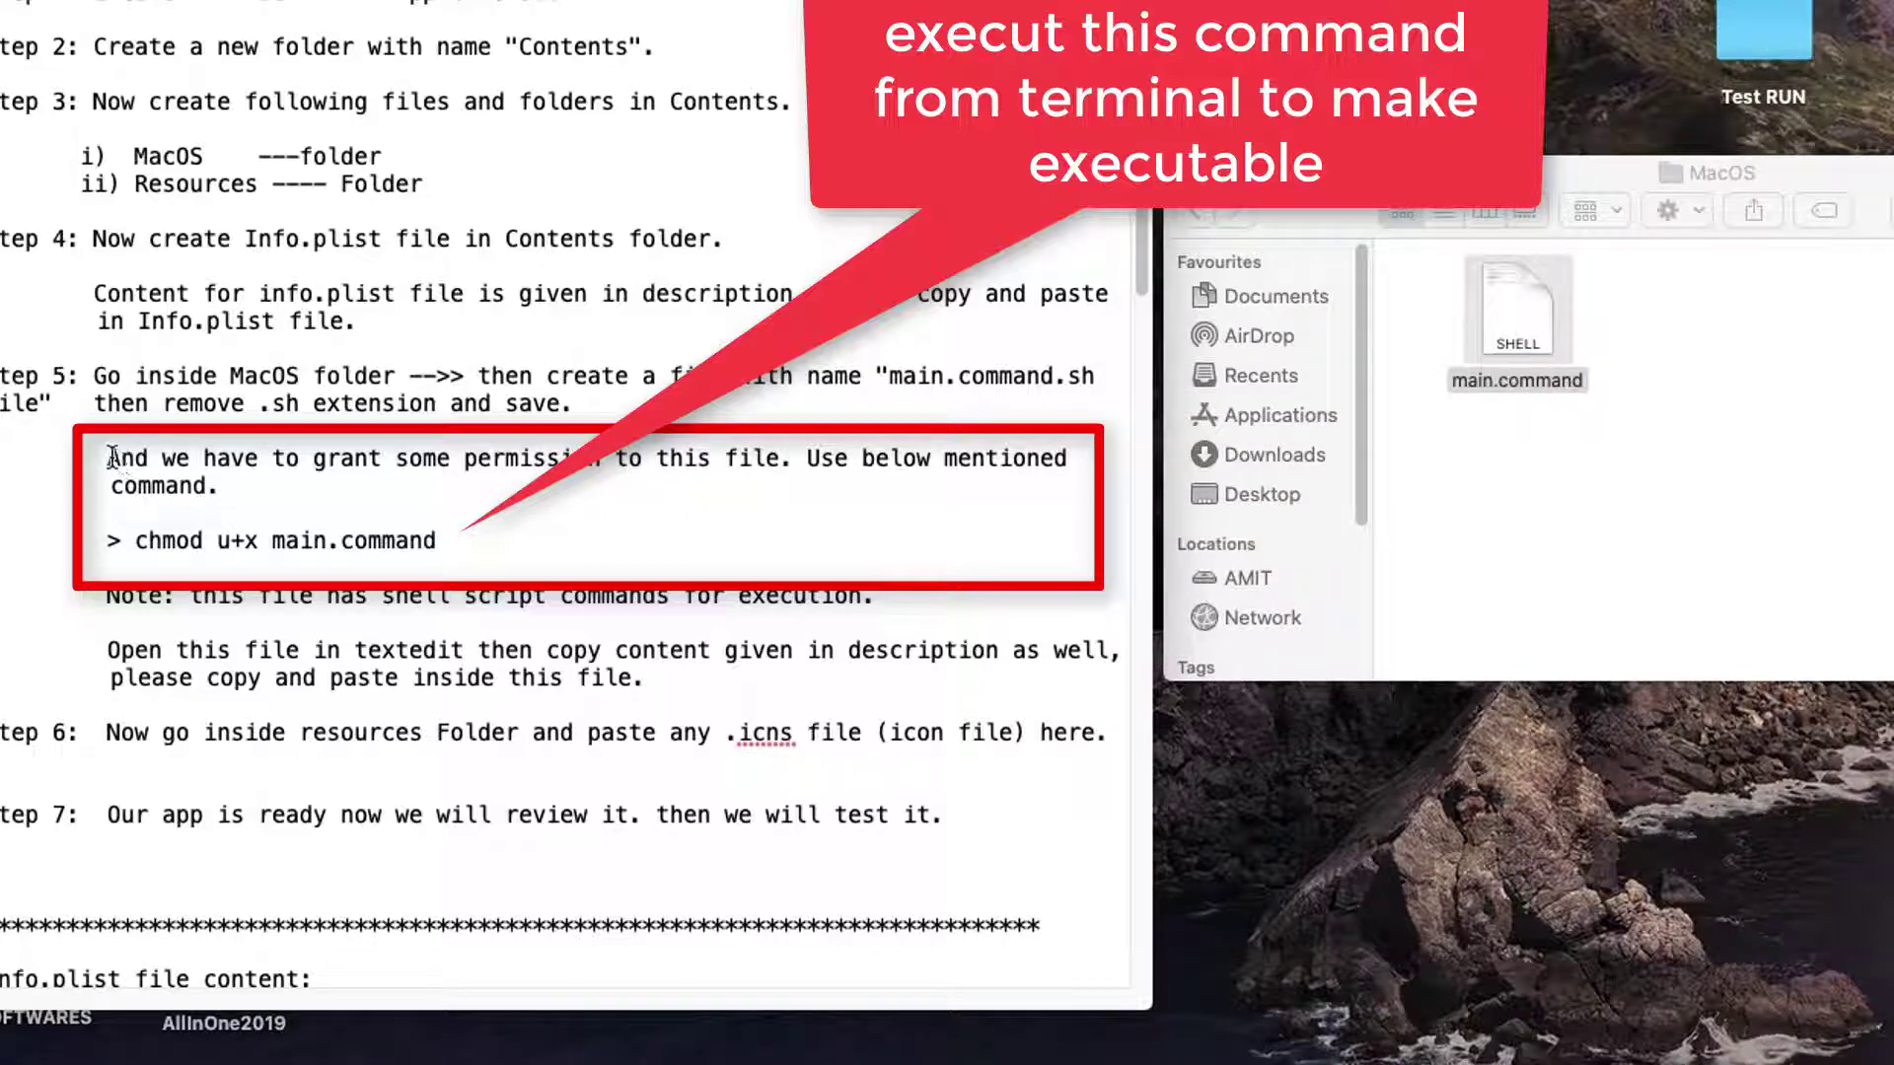
pyautogui.moveTo(108, 459); pyautogui.dragTo(219, 488)
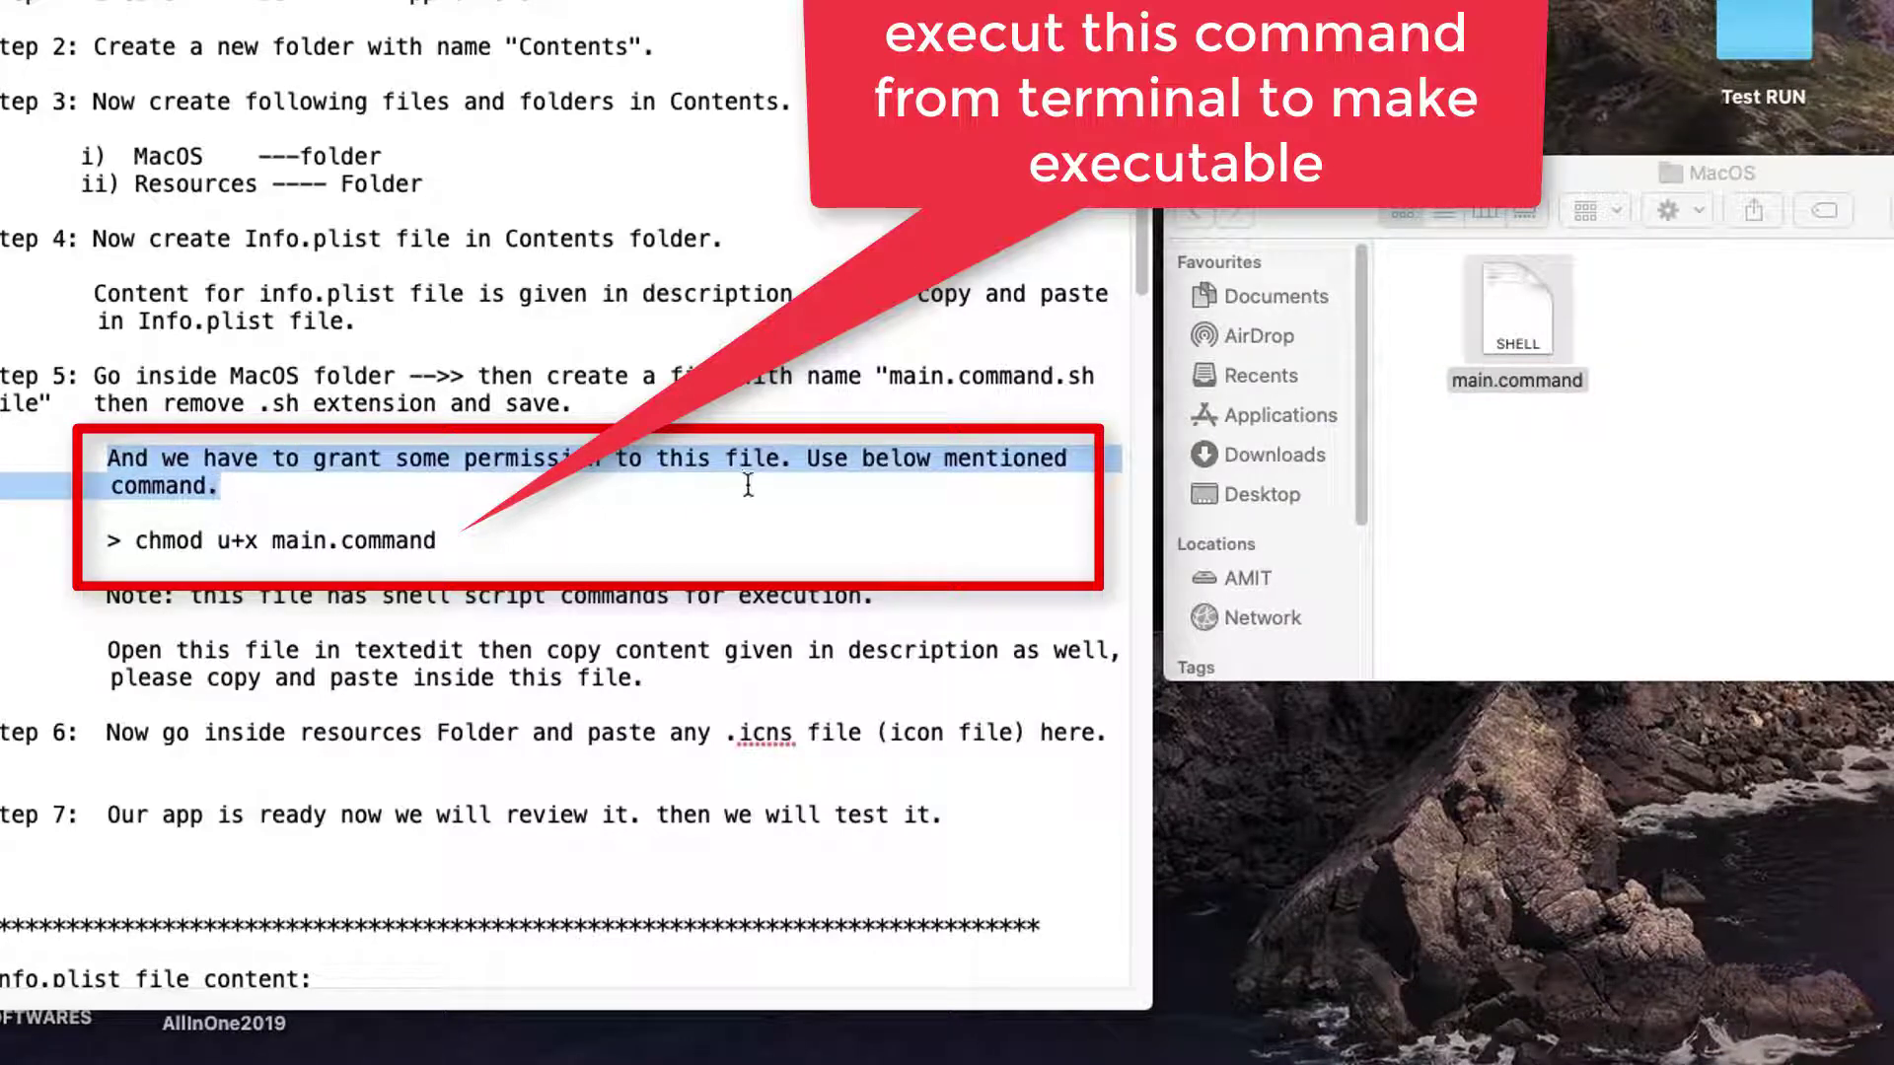
pyautogui.moveTo(133, 542); pyautogui.dragTo(460, 566)
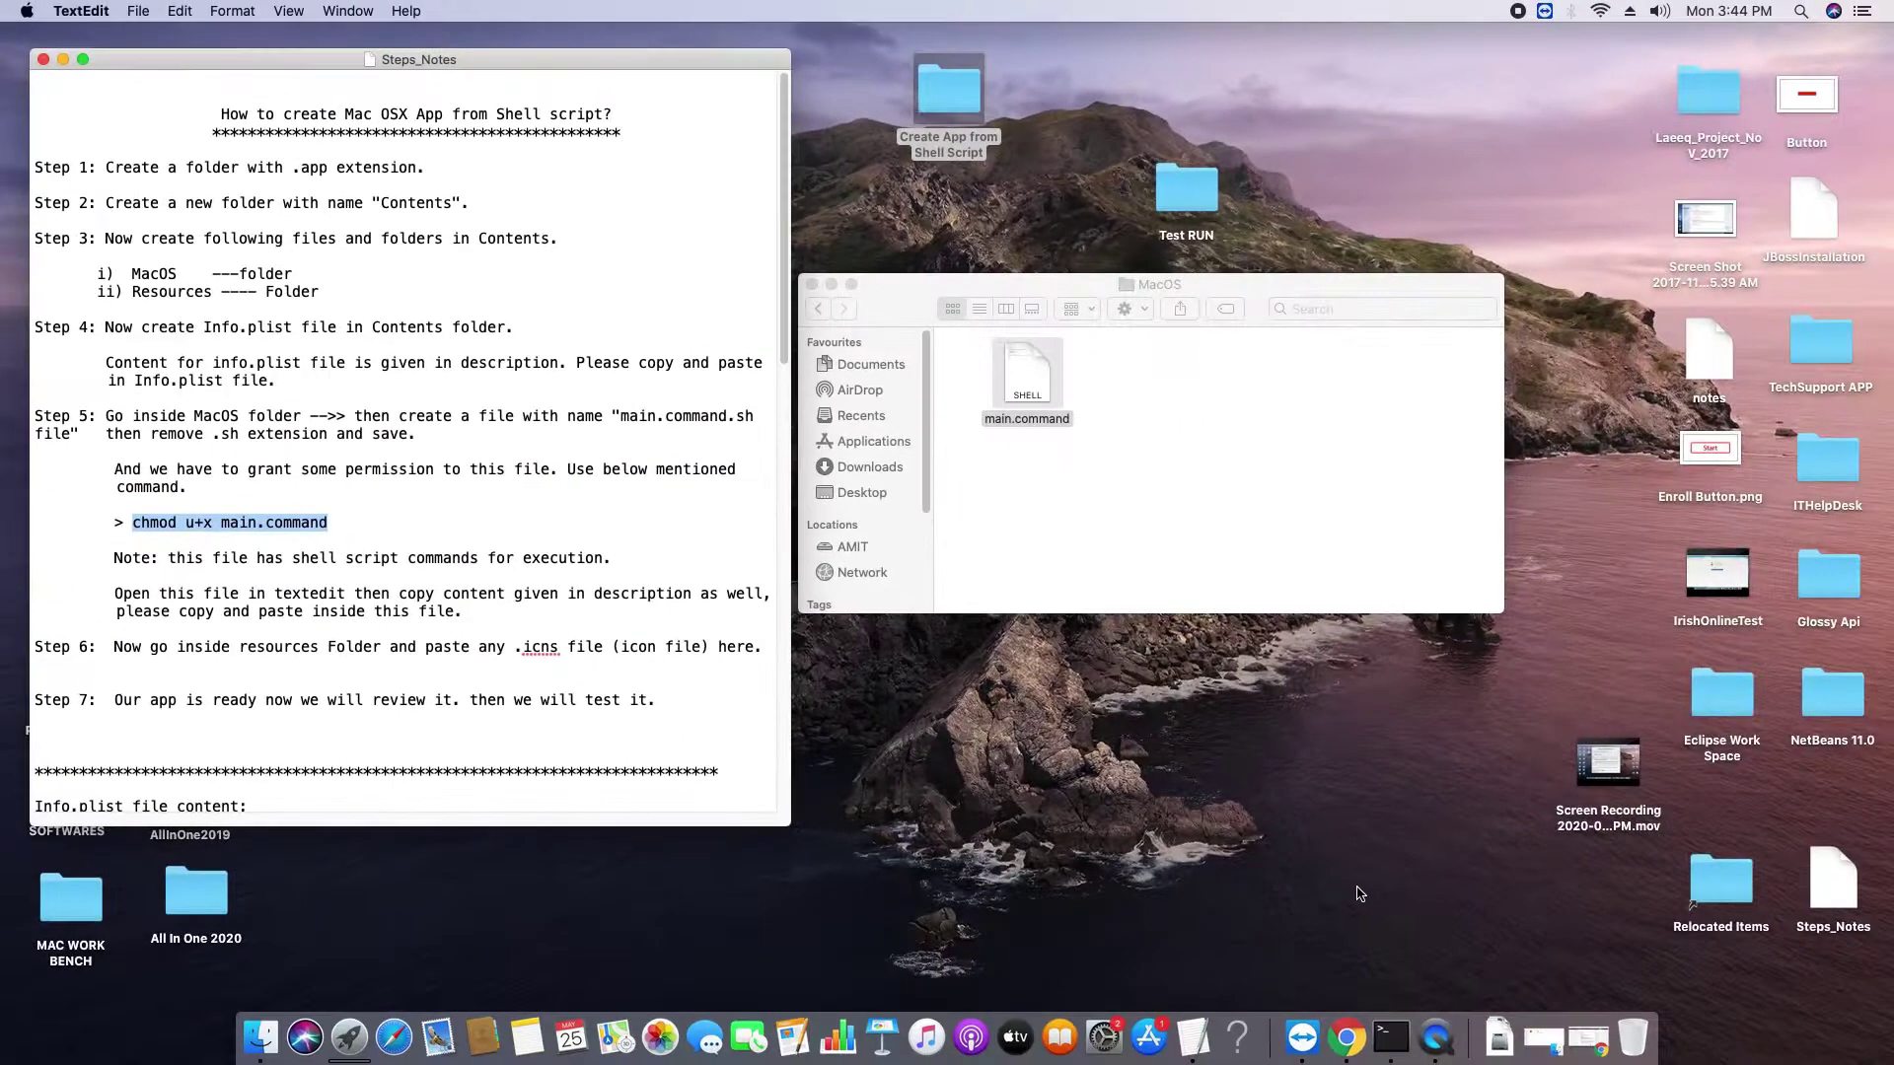
# - Switch to a new Terminal window and clear its screen
pyautogui.rightClick(1394, 1041)
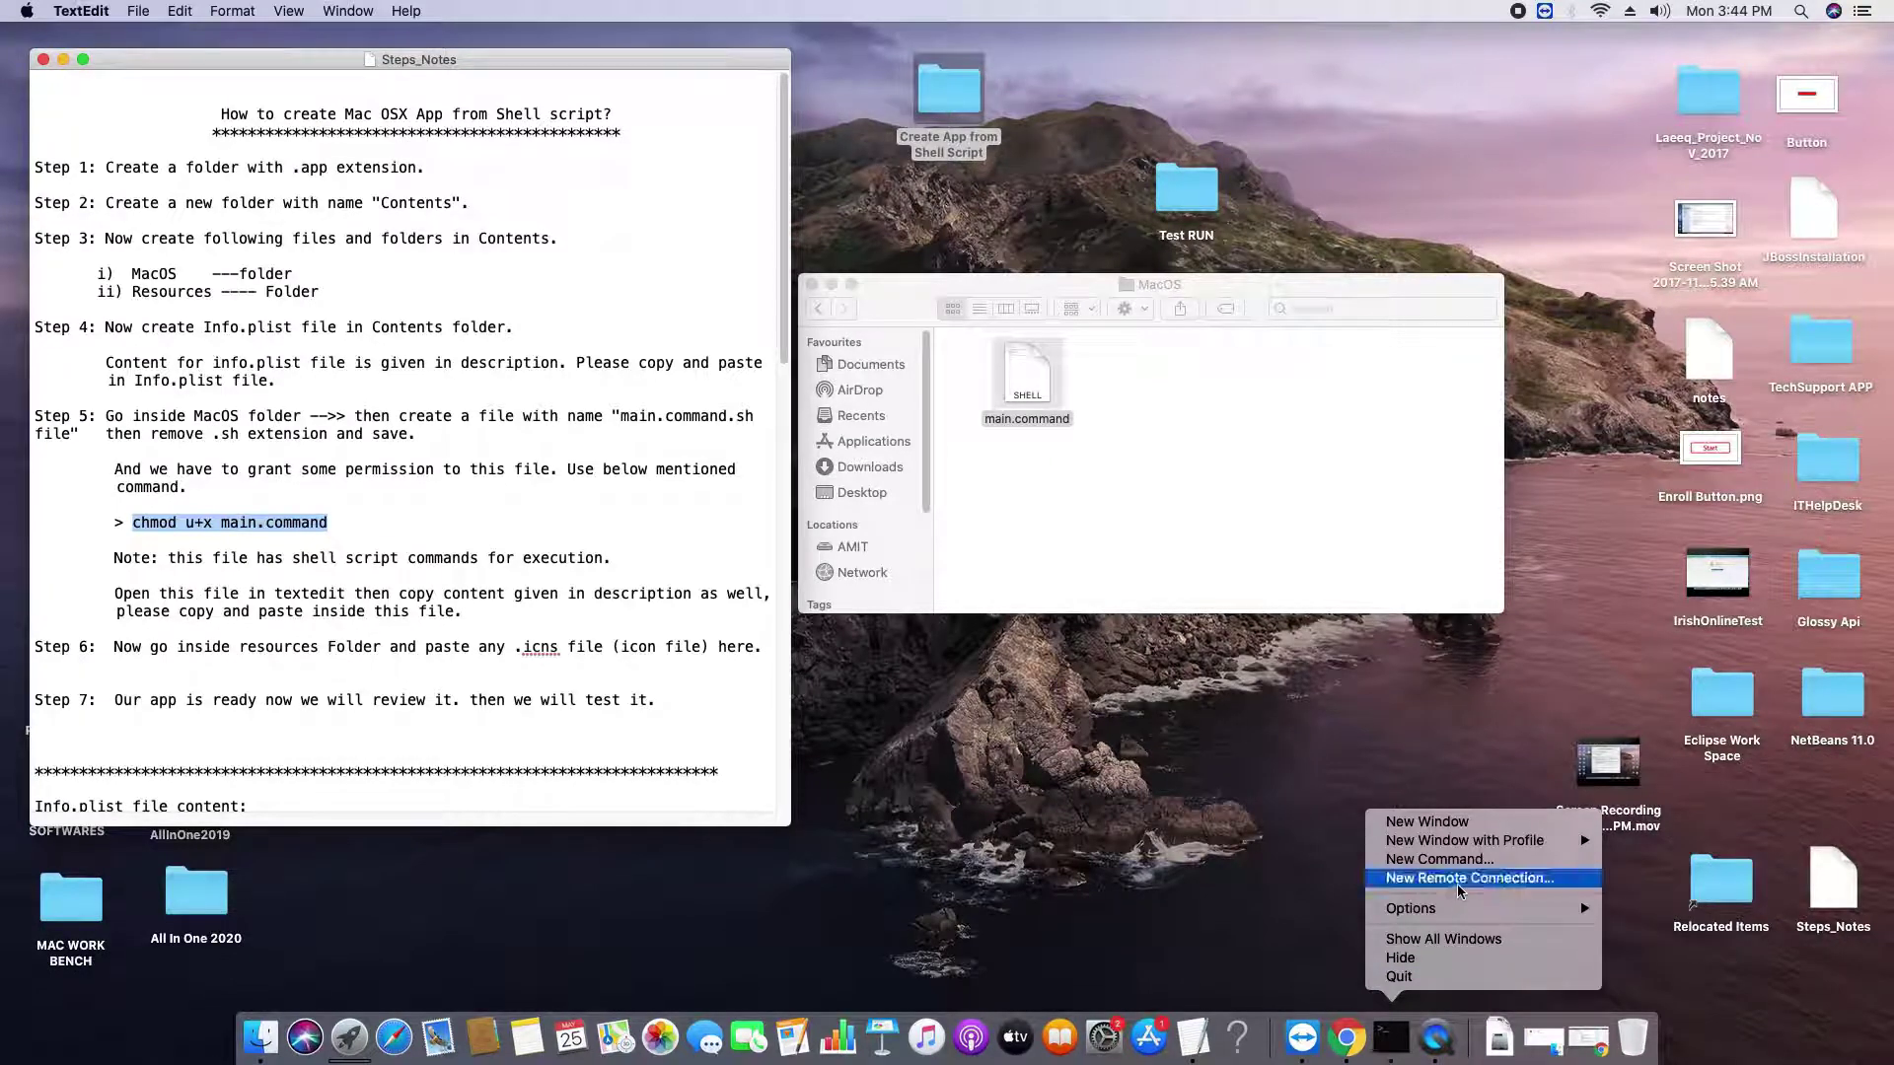
pyautogui.click(1428, 823)
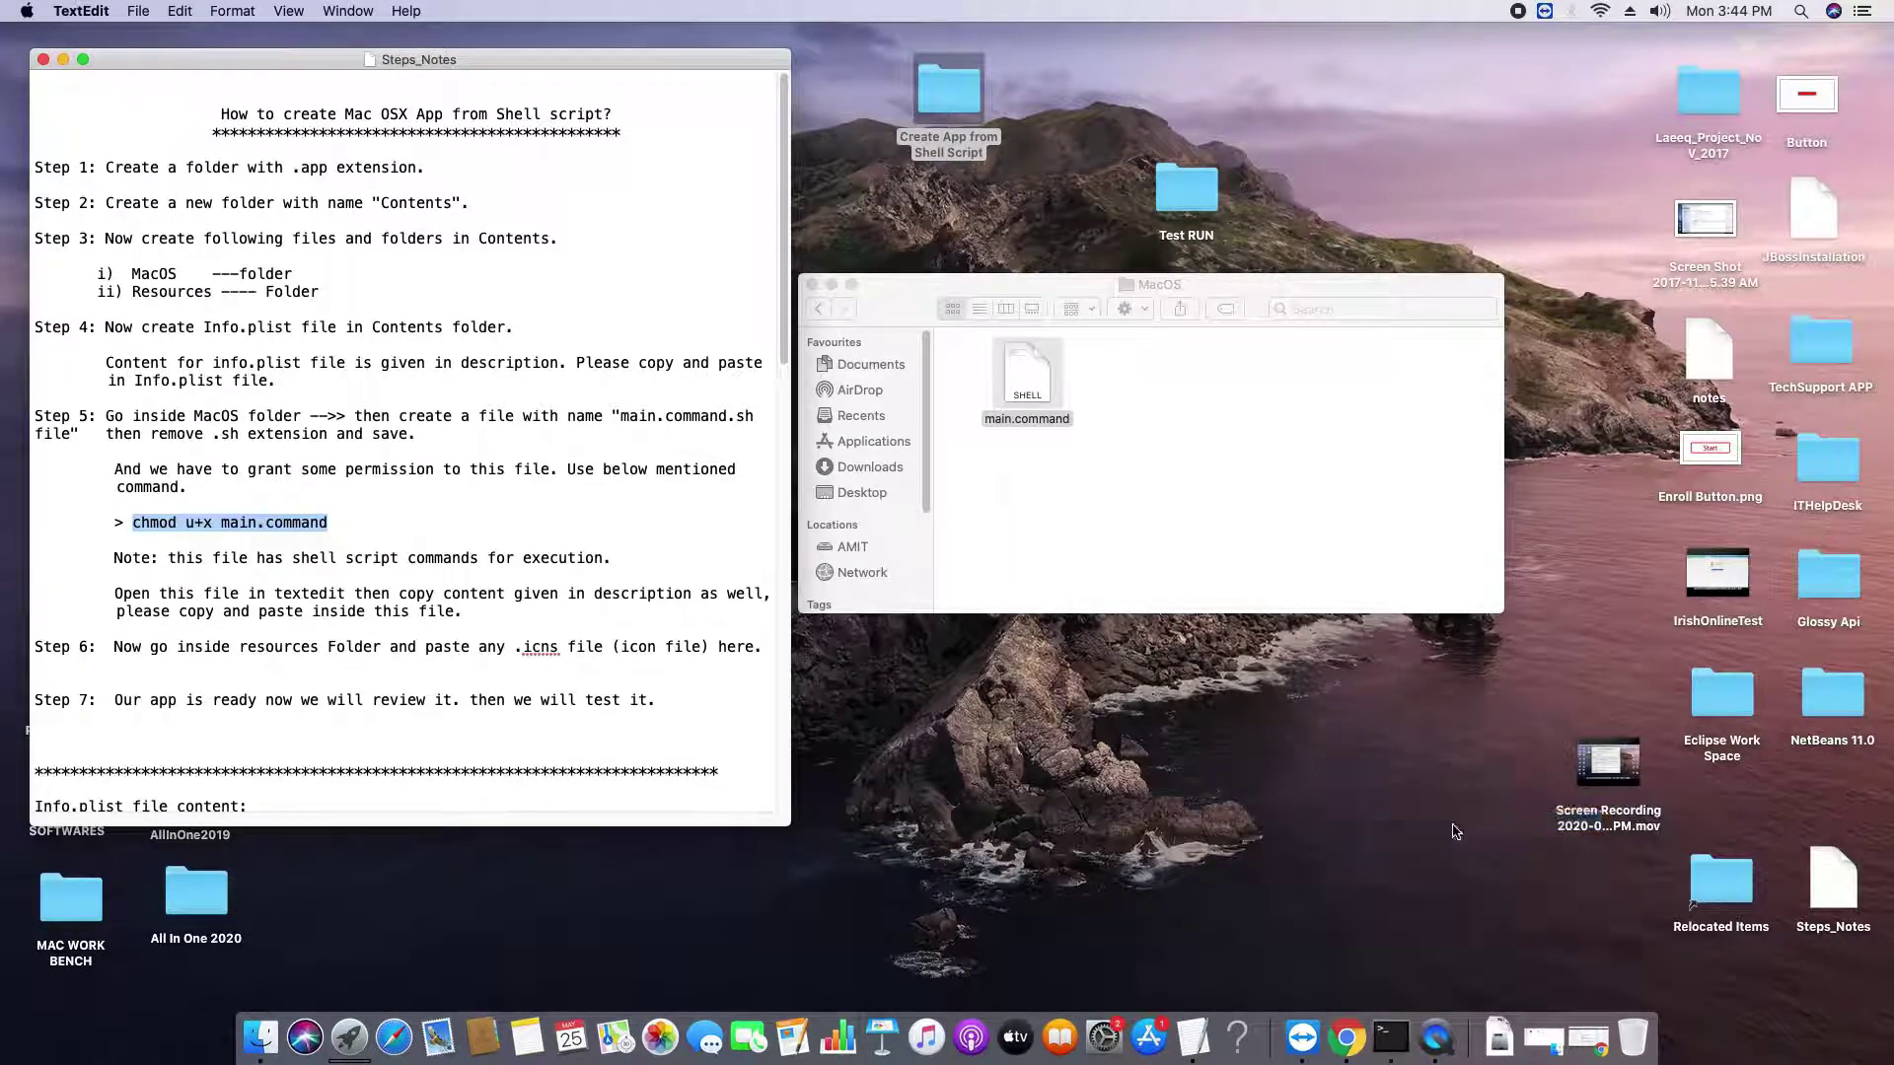
pyautogui.write('clear')
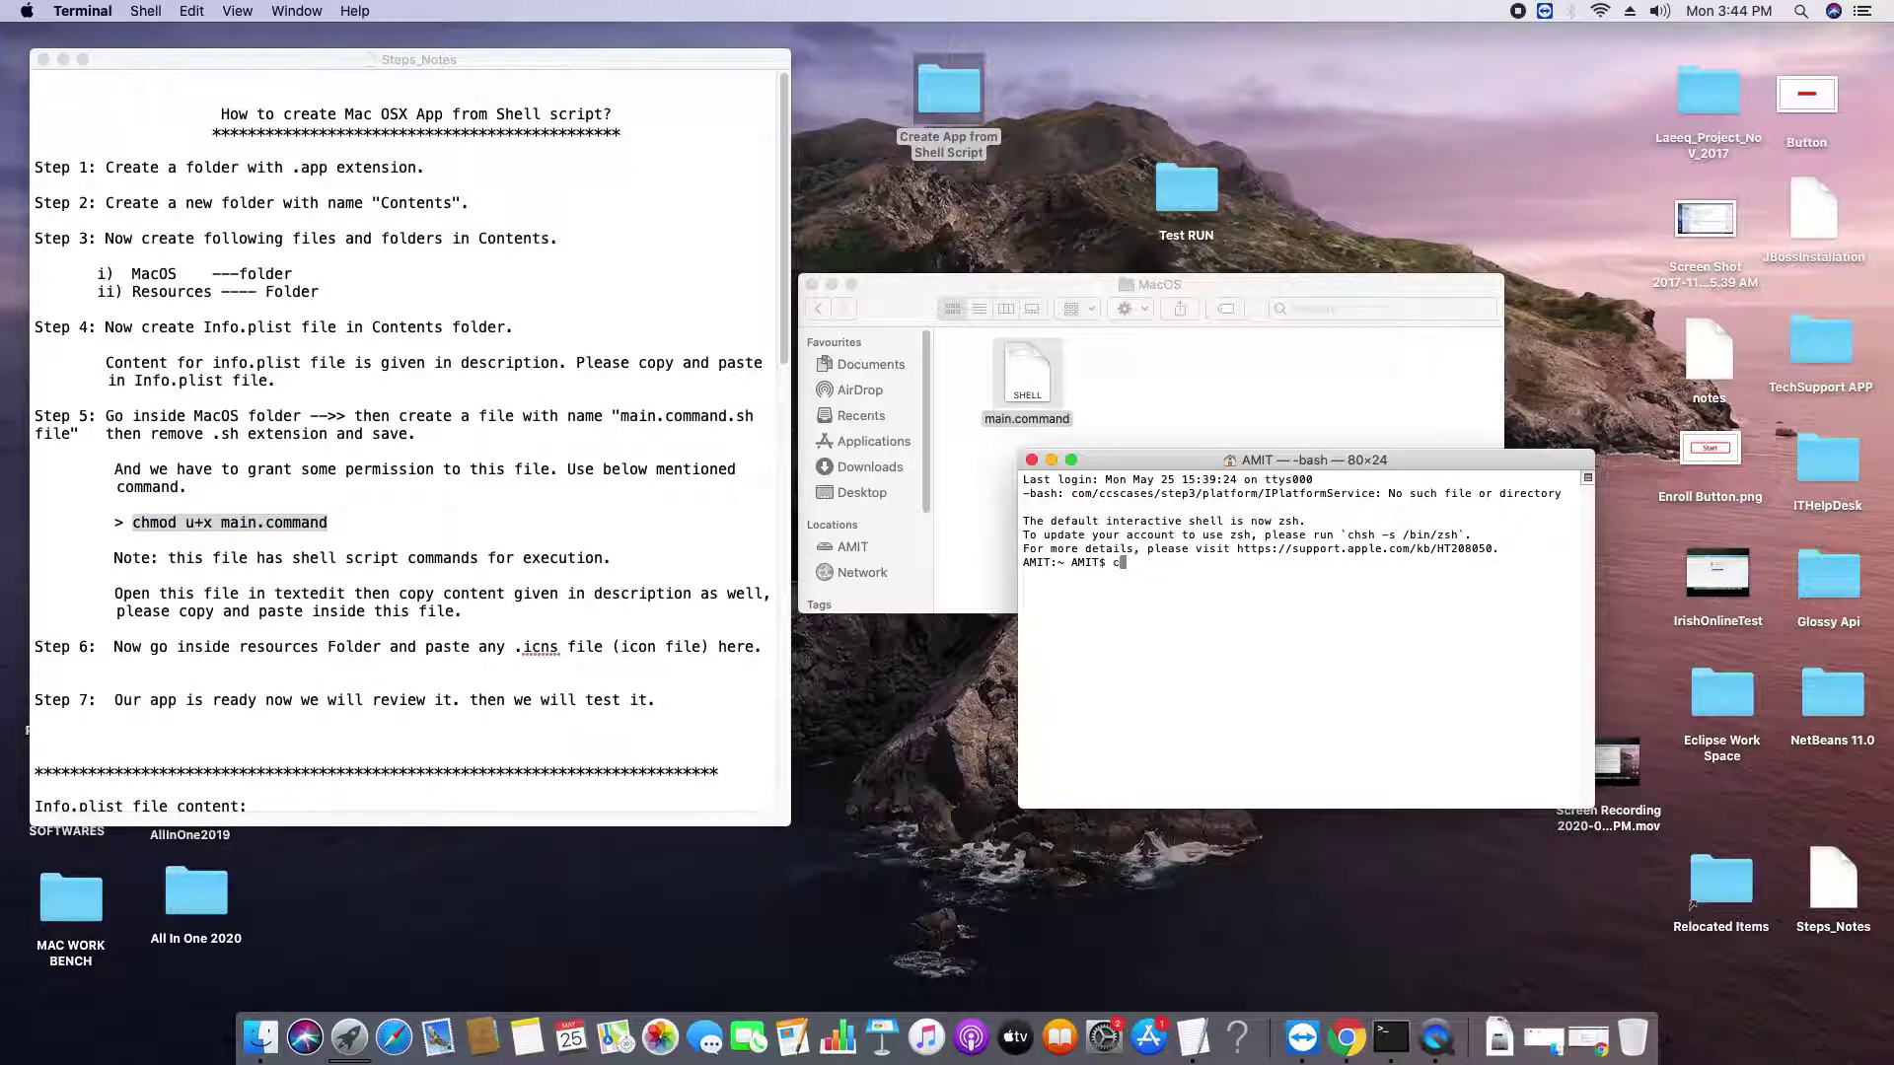
pyautogui.press('Return')
# - Change the shell's working directory to MyShellScript.app/Contents/MacOS inside the Desktop folder Create App from Shell Script
pyautogui.moveTo(1192, 460); pyautogui.dragTo(1331, 375)
pyautogui.write('cd')
pyautogui.moveTo(1322, 375); pyautogui.dragTo(1280, 494)
pyautogui.moveTo(1036, 391); pyautogui.dragTo(1408, 617)
pyautogui.press('BackSpace')
pyautogui.press('BackSpace')
pyautogui.press('BackSpace')
pyautogui.press('BackSpace')
pyautogui.press('BackSpace')
pyautogui.press('BackSpace')
pyautogui.press('BackSpace')
pyautogui.press('BackSpace')
pyautogui.press('BackSpace')
pyautogui.press('BackSpace')
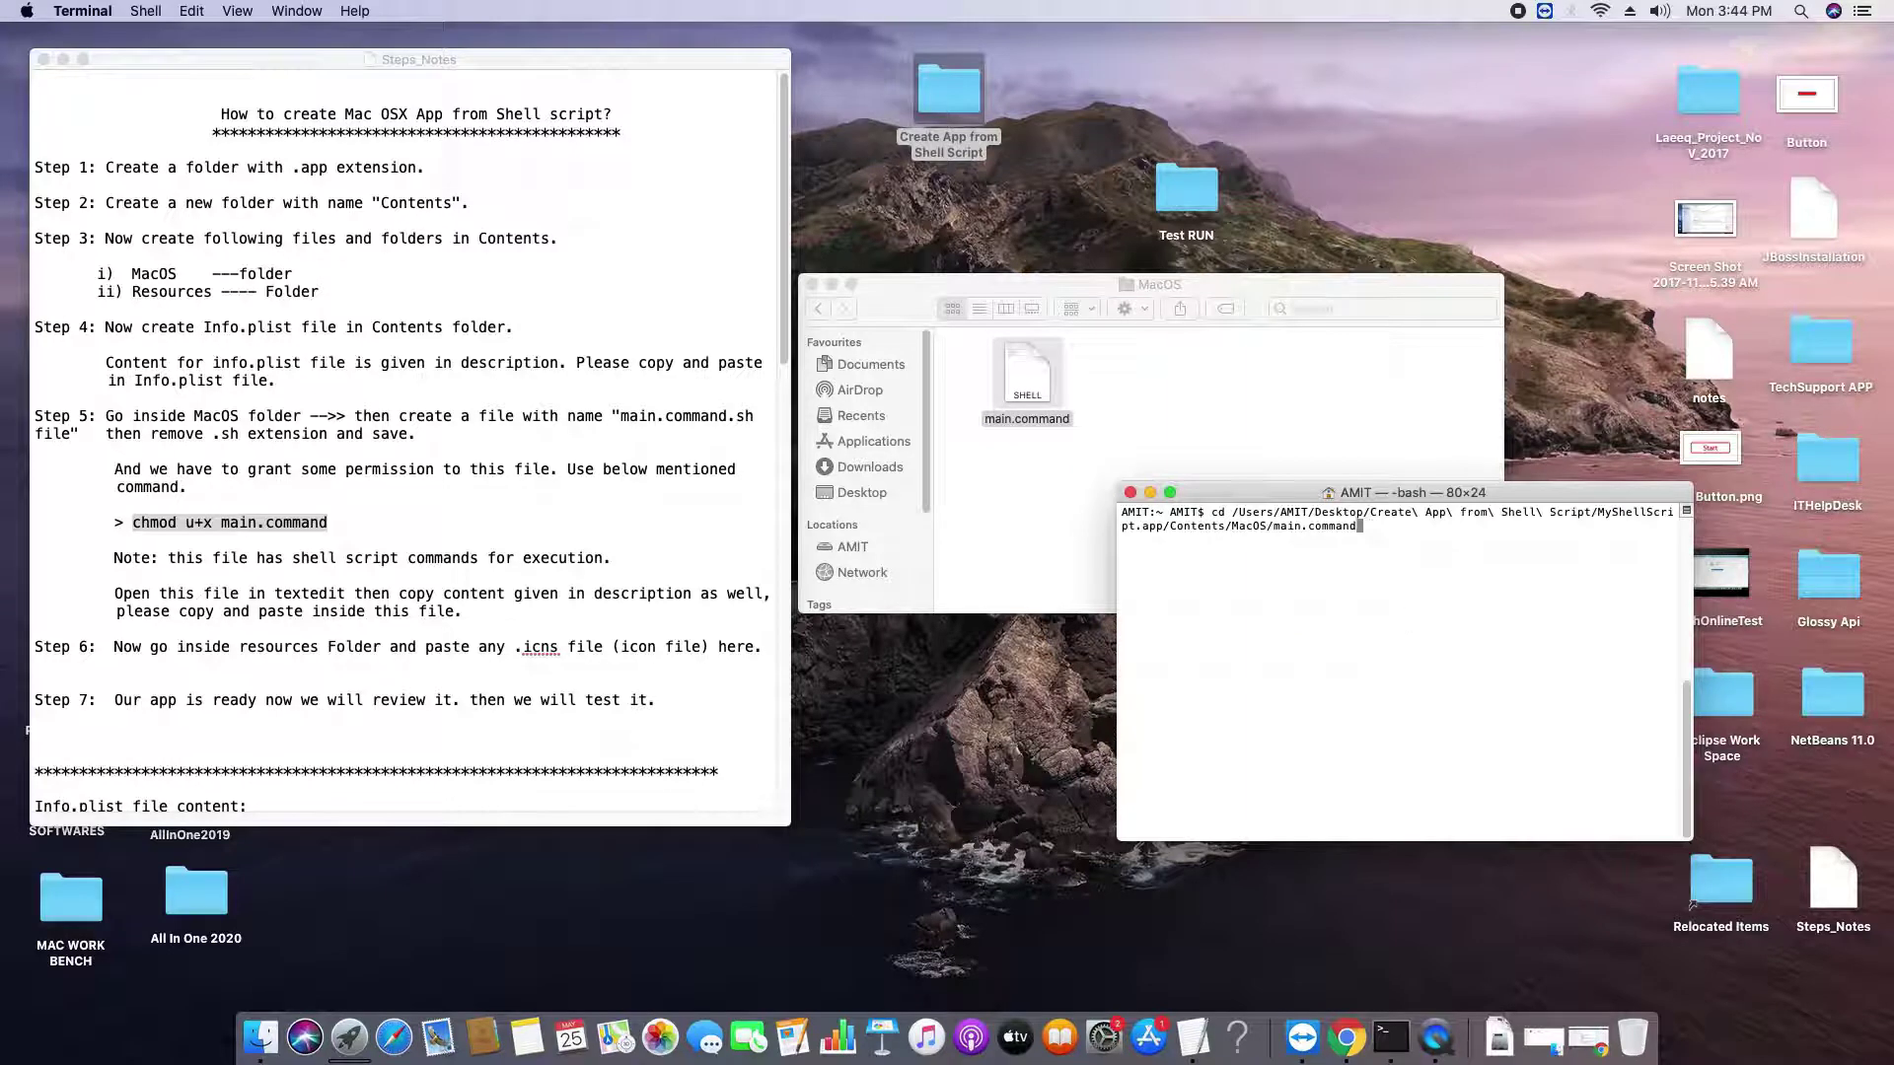
pyautogui.press('Return')
# - List the files in the current MacOS directory with ls
pyautogui.write('l')
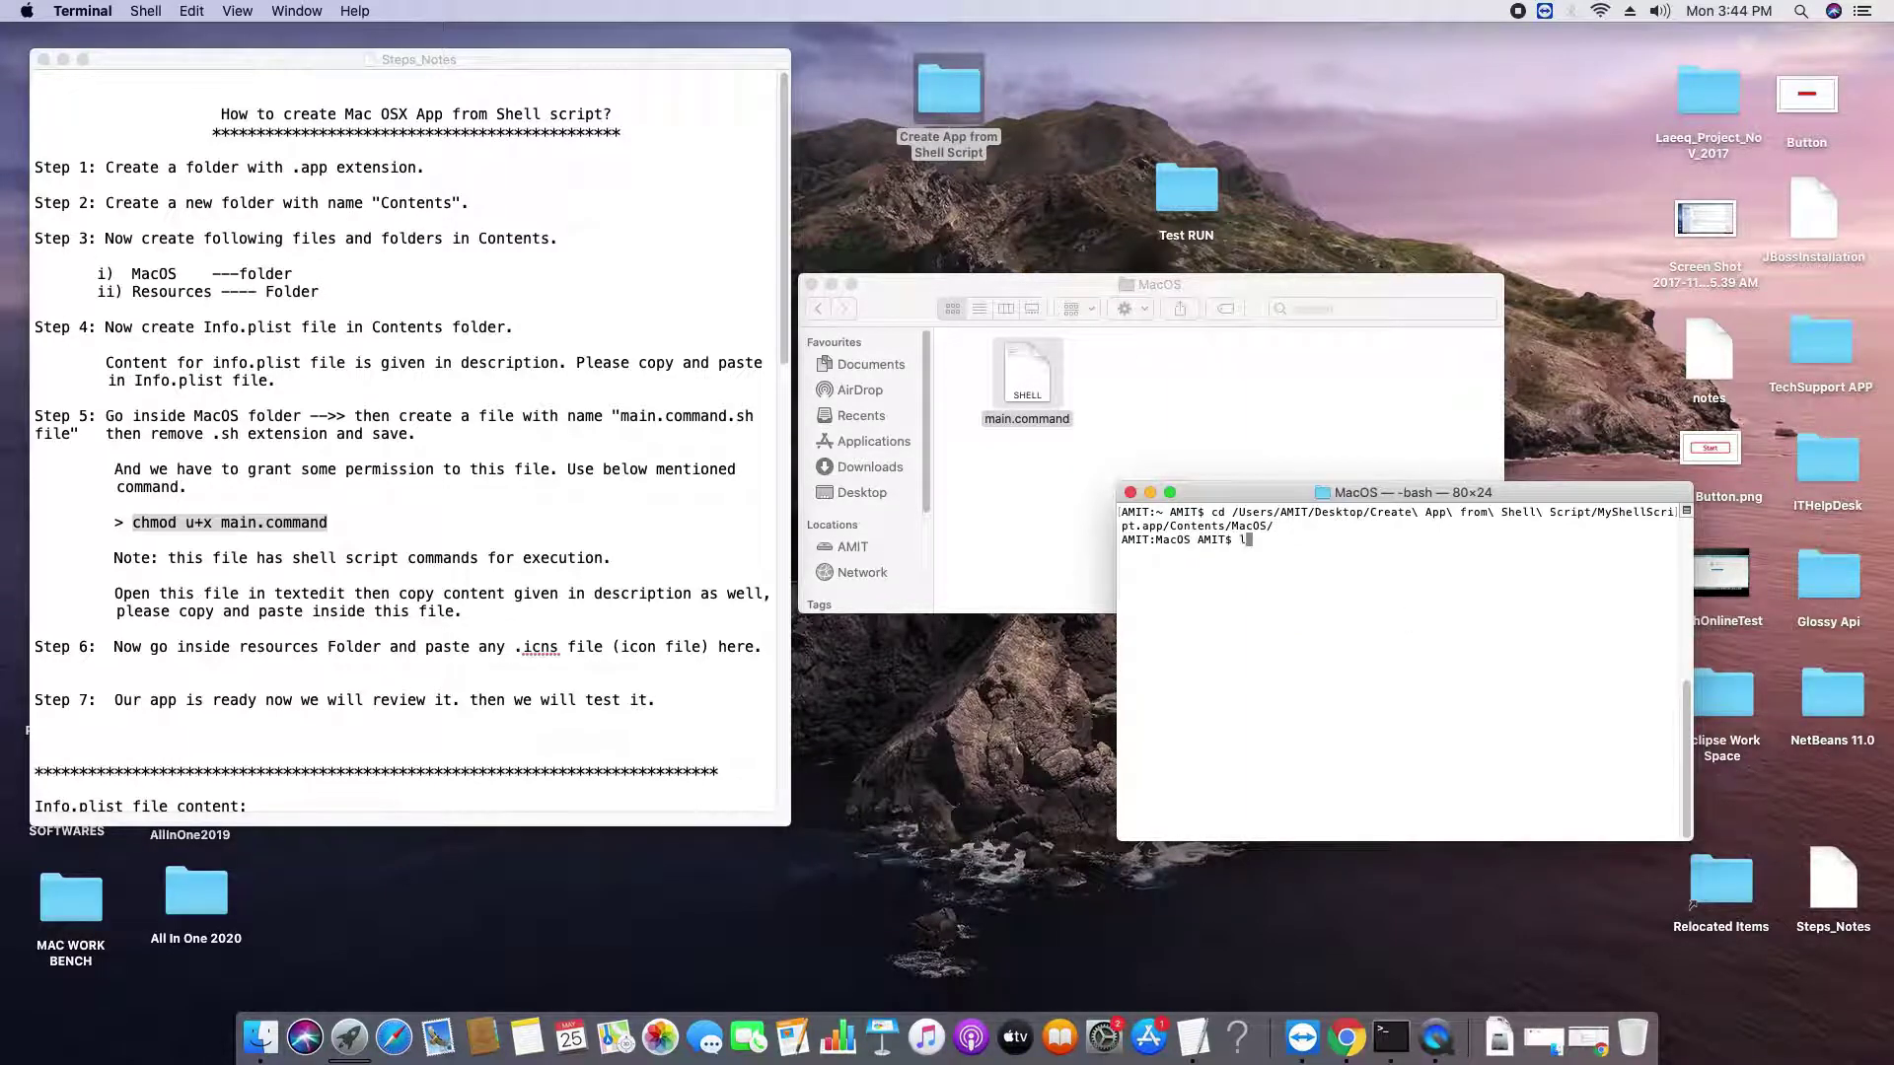
pyautogui.write('s')
pyautogui.press('Return')
# - Copy the command chmod u+x main.command from the notes and run it in Terminal
pyautogui.click(313, 528)
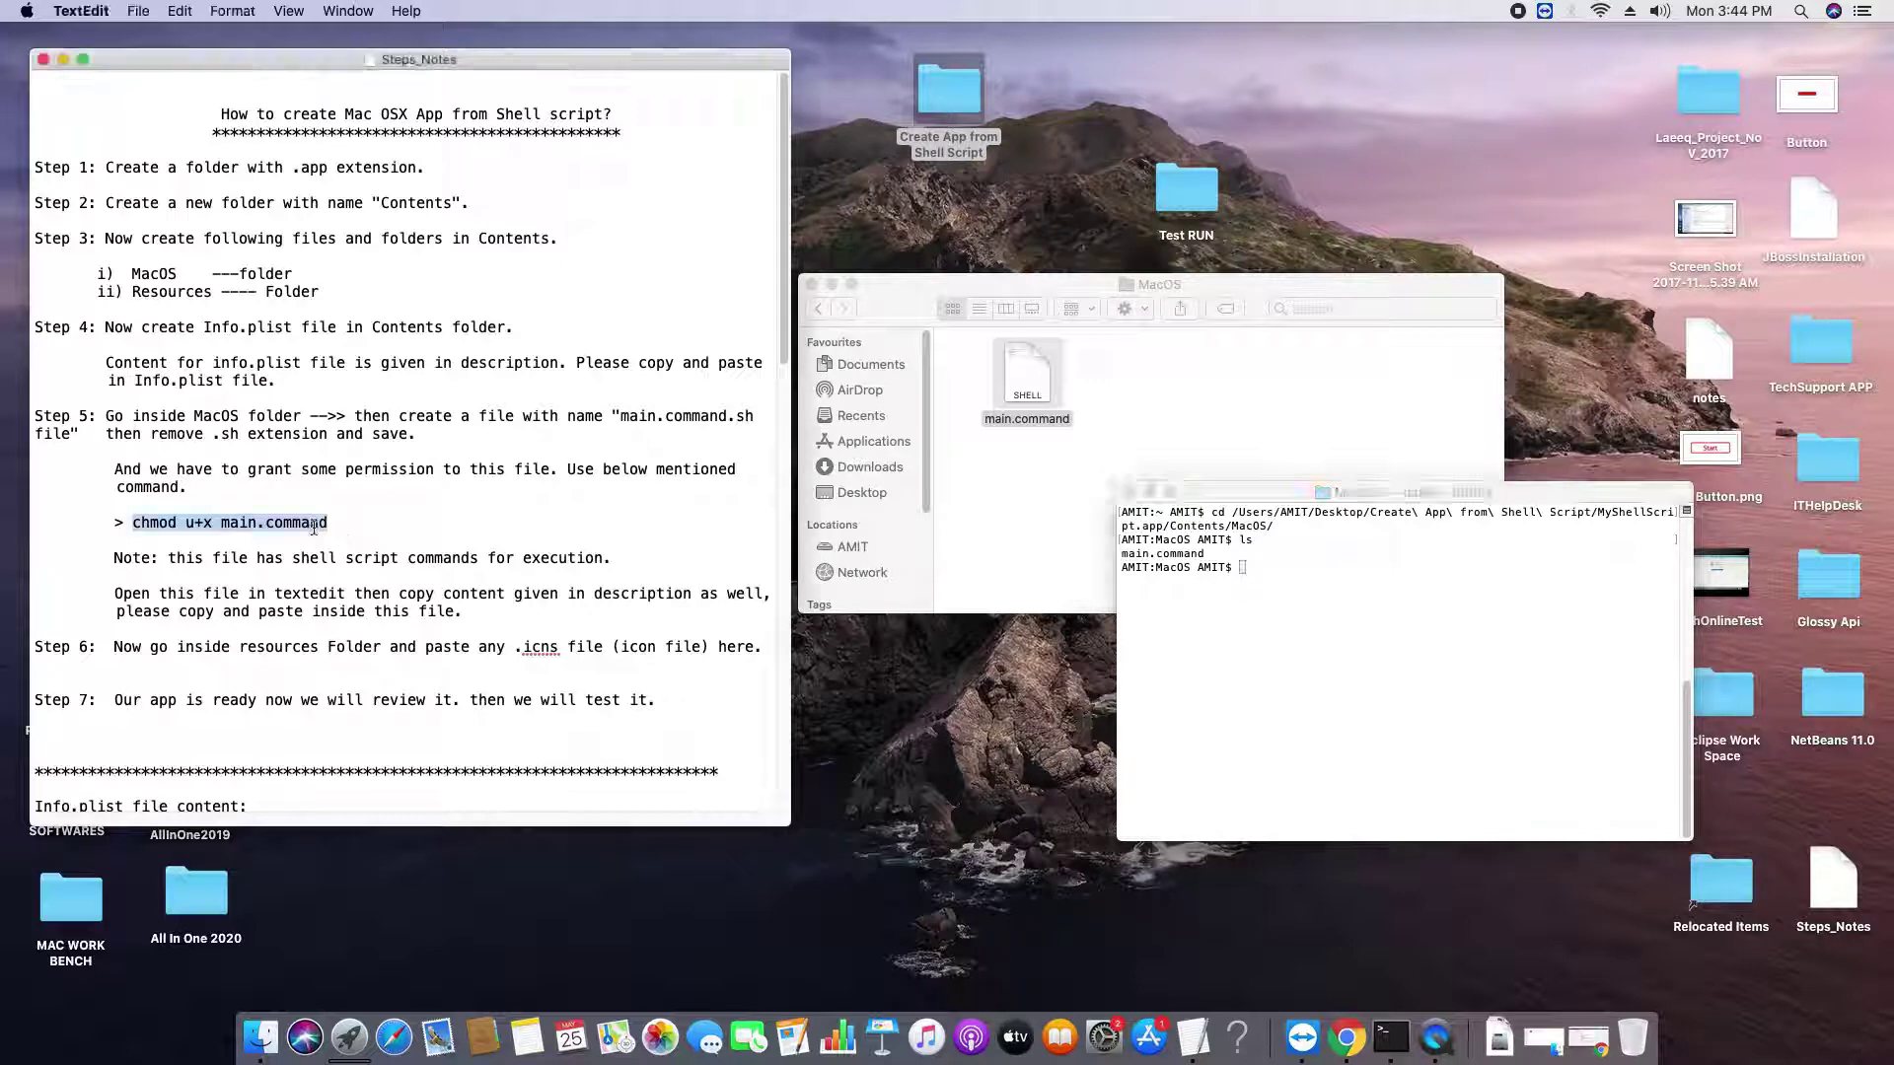
pyautogui.press('super+Right')
pyautogui.moveTo(132, 520); pyautogui.dragTo(328, 523)
pyautogui.press('super+c')
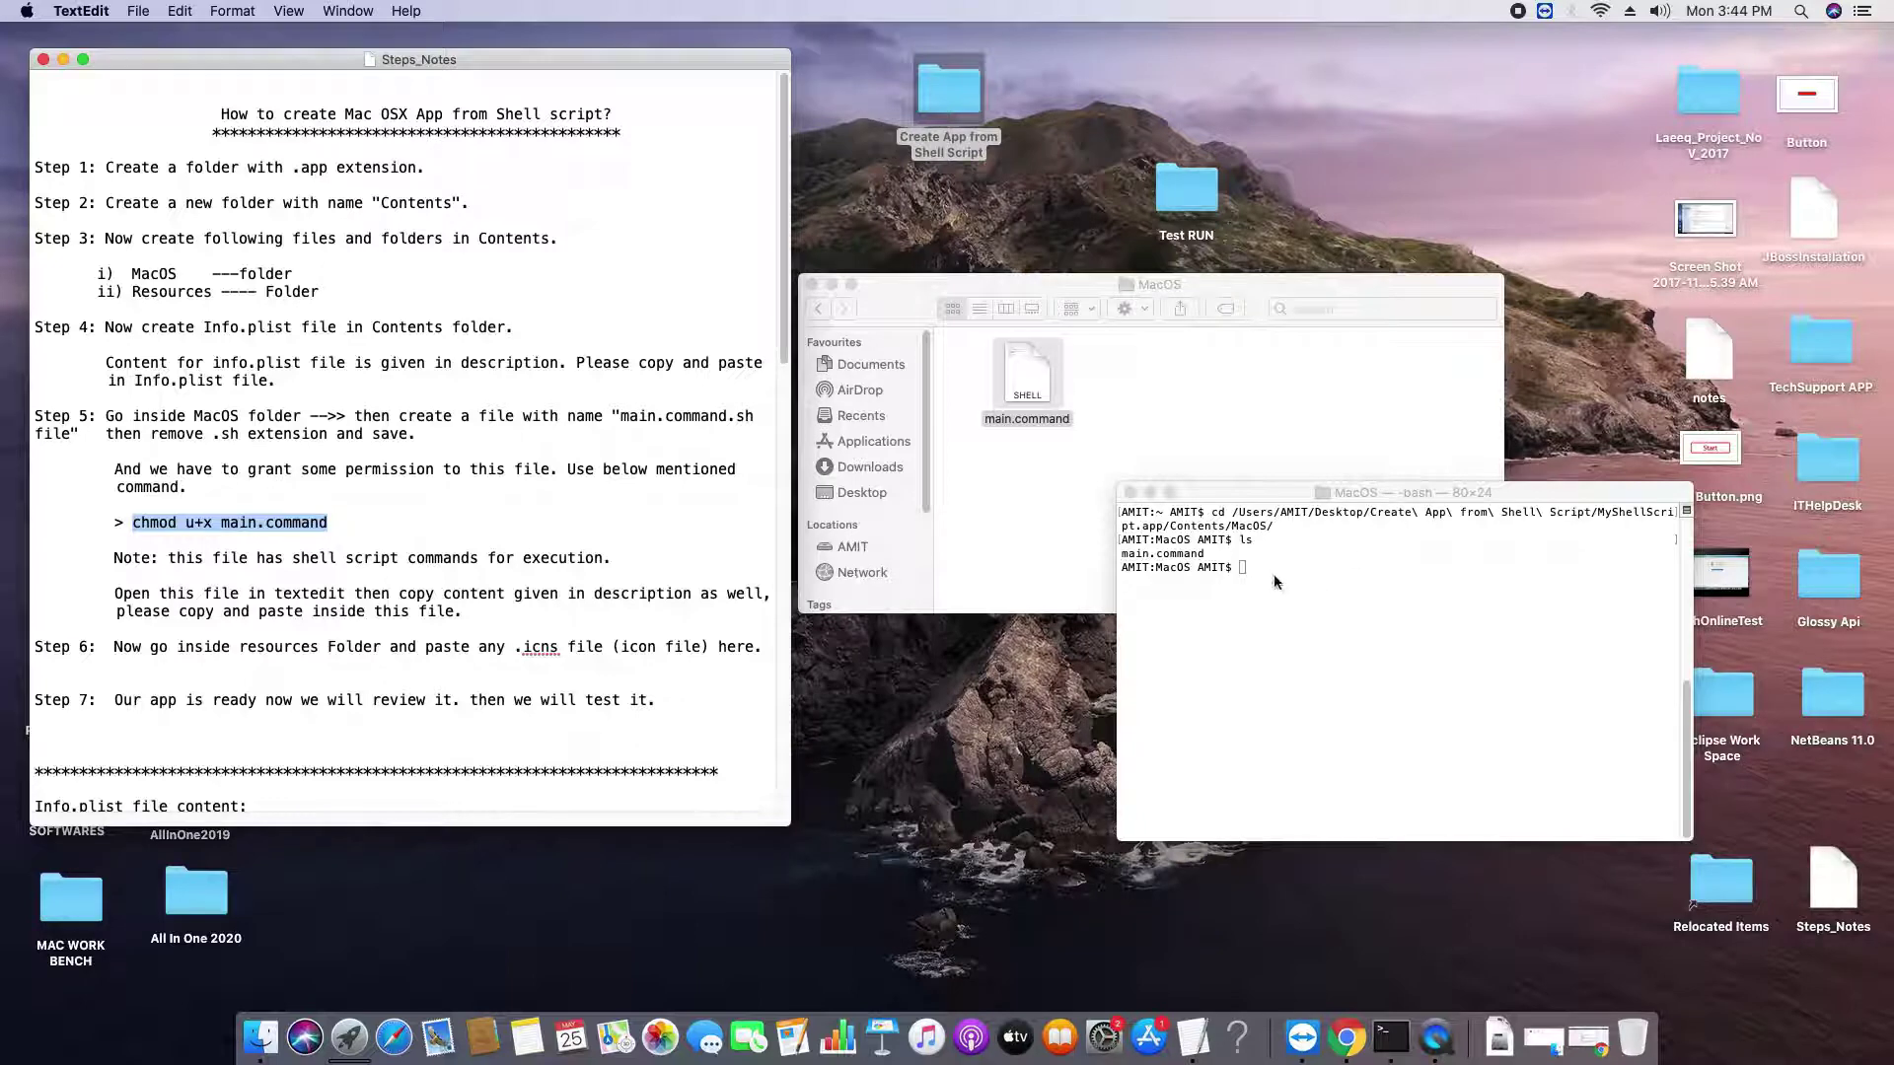
pyautogui.rightClick(1274, 581)
pyautogui.click(1312, 607)
pyautogui.click(1310, 605)
pyautogui.press('Return')
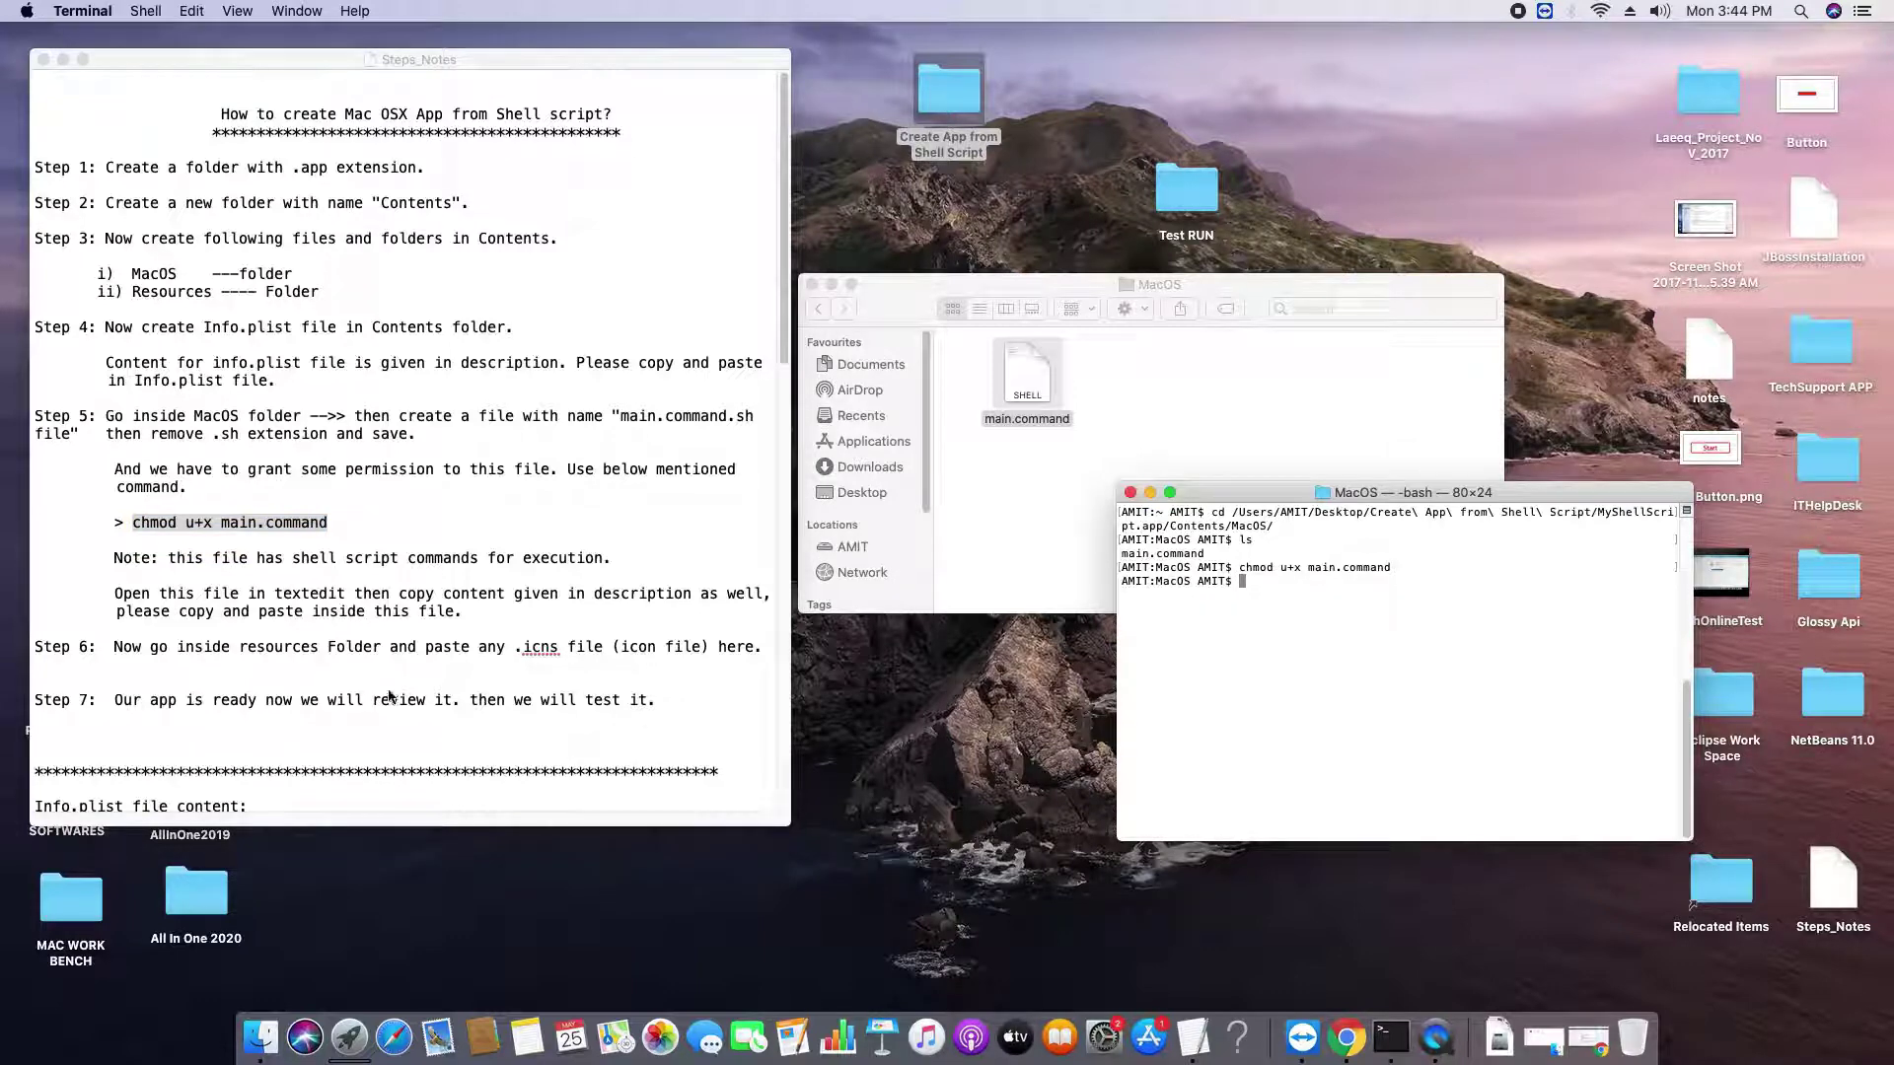
# - Close the Terminal window and quit both Terminal and Google Chrome
pyautogui.click(296, 569)
pyautogui.moveTo(171, 561); pyautogui.dragTo(608, 557)
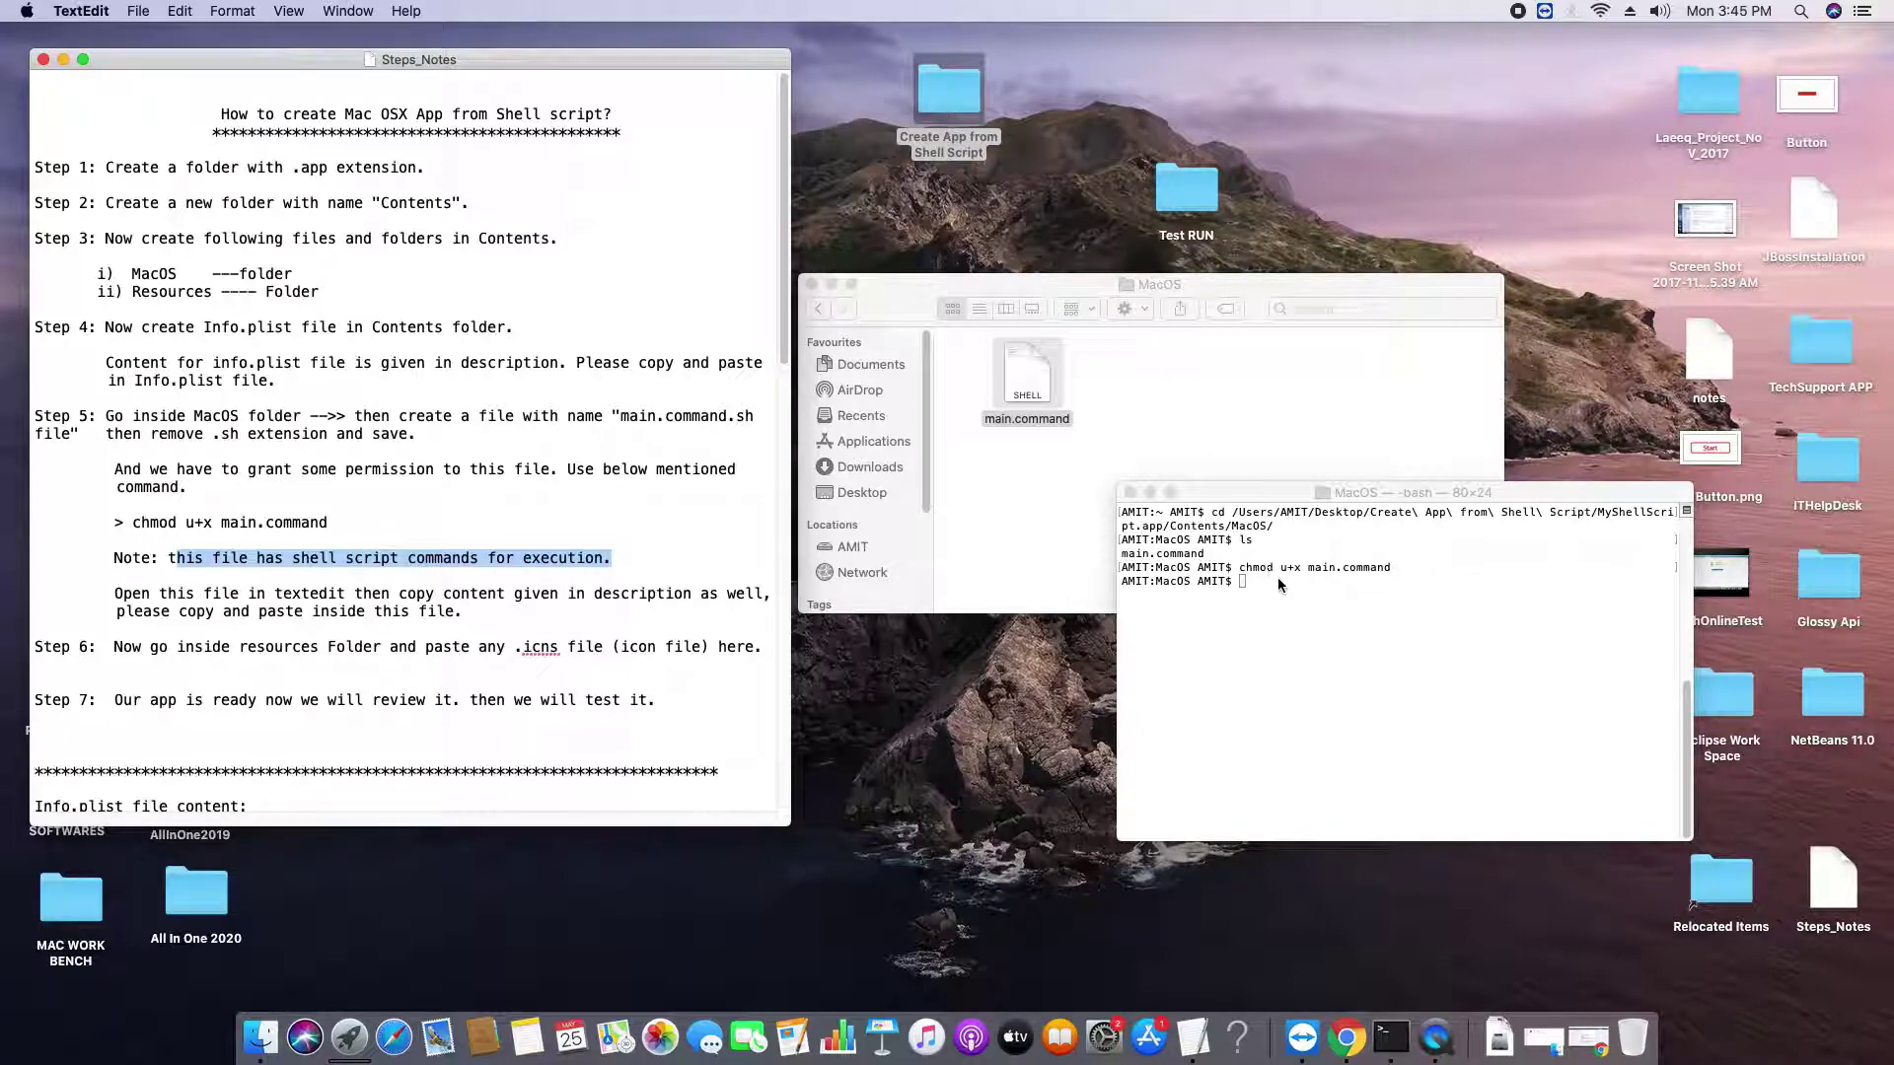
pyautogui.click(1130, 493)
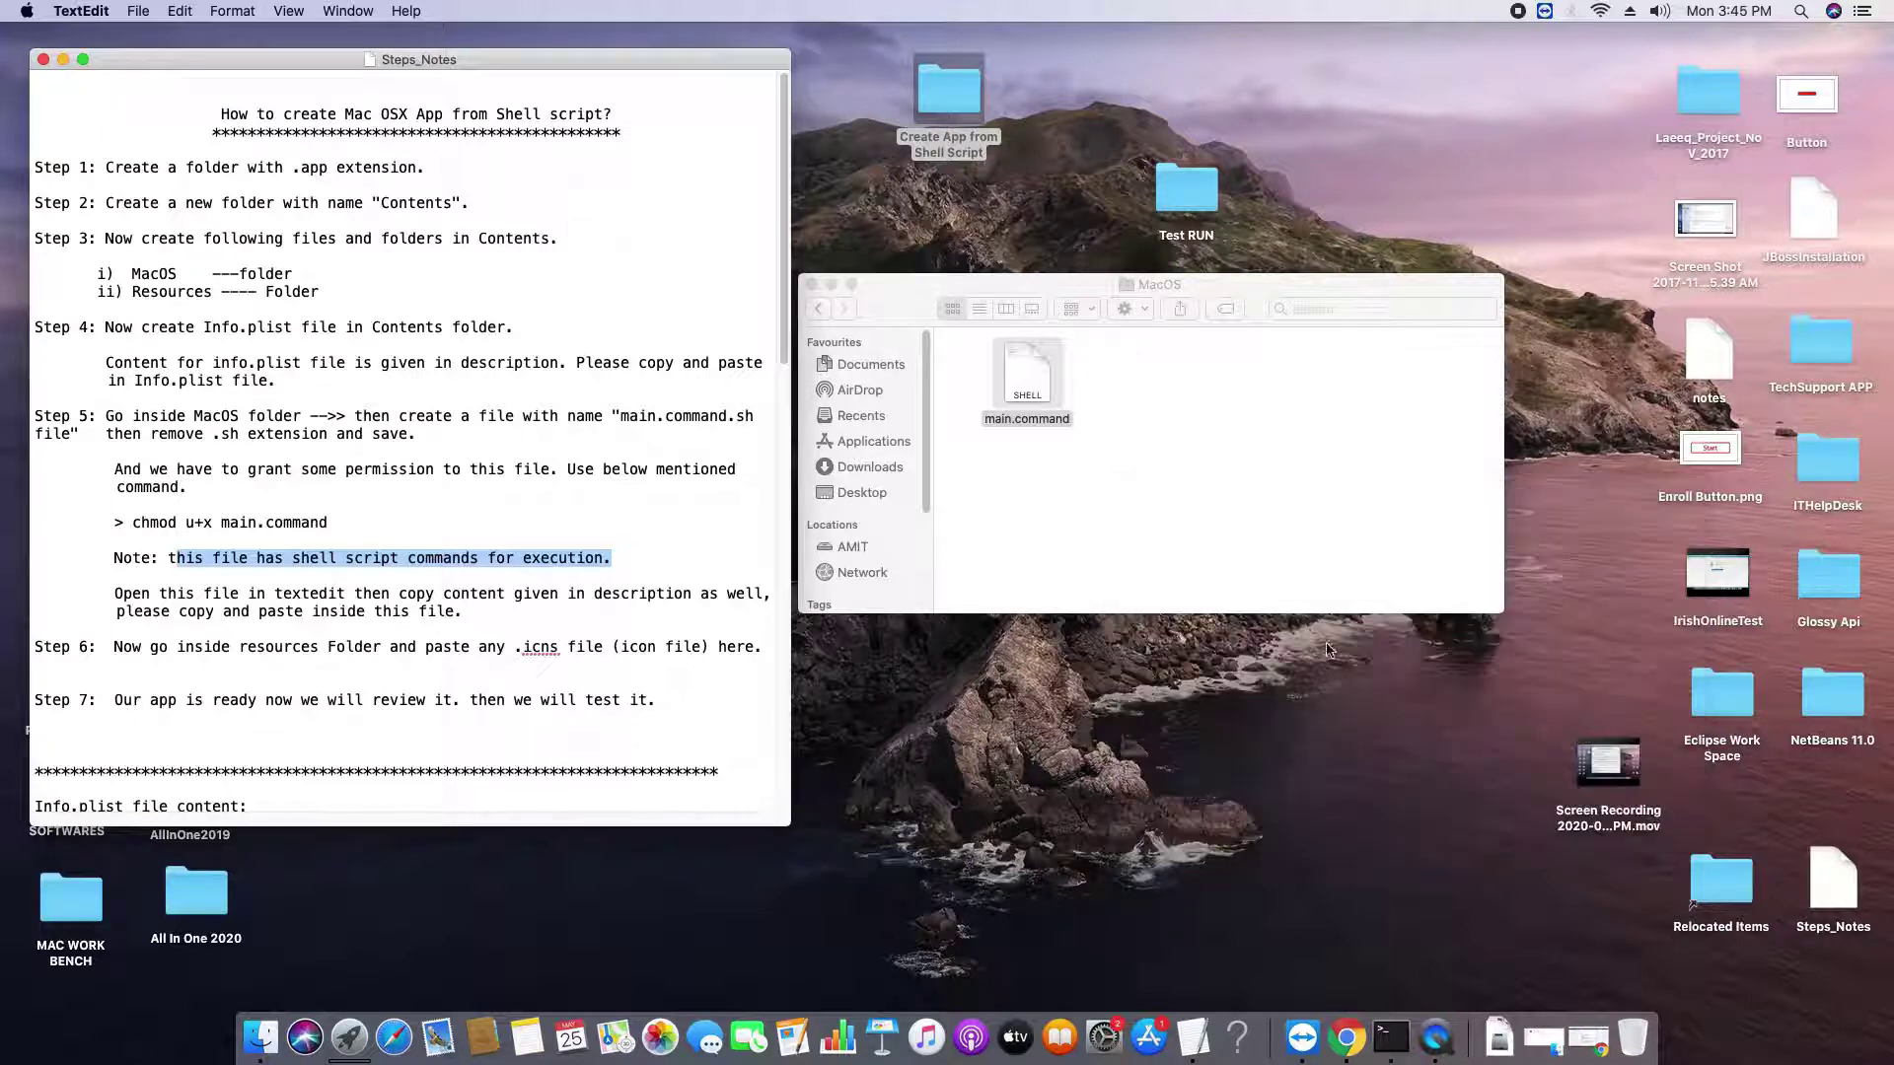
pyautogui.rightClick(1401, 1034)
pyautogui.click(1401, 976)
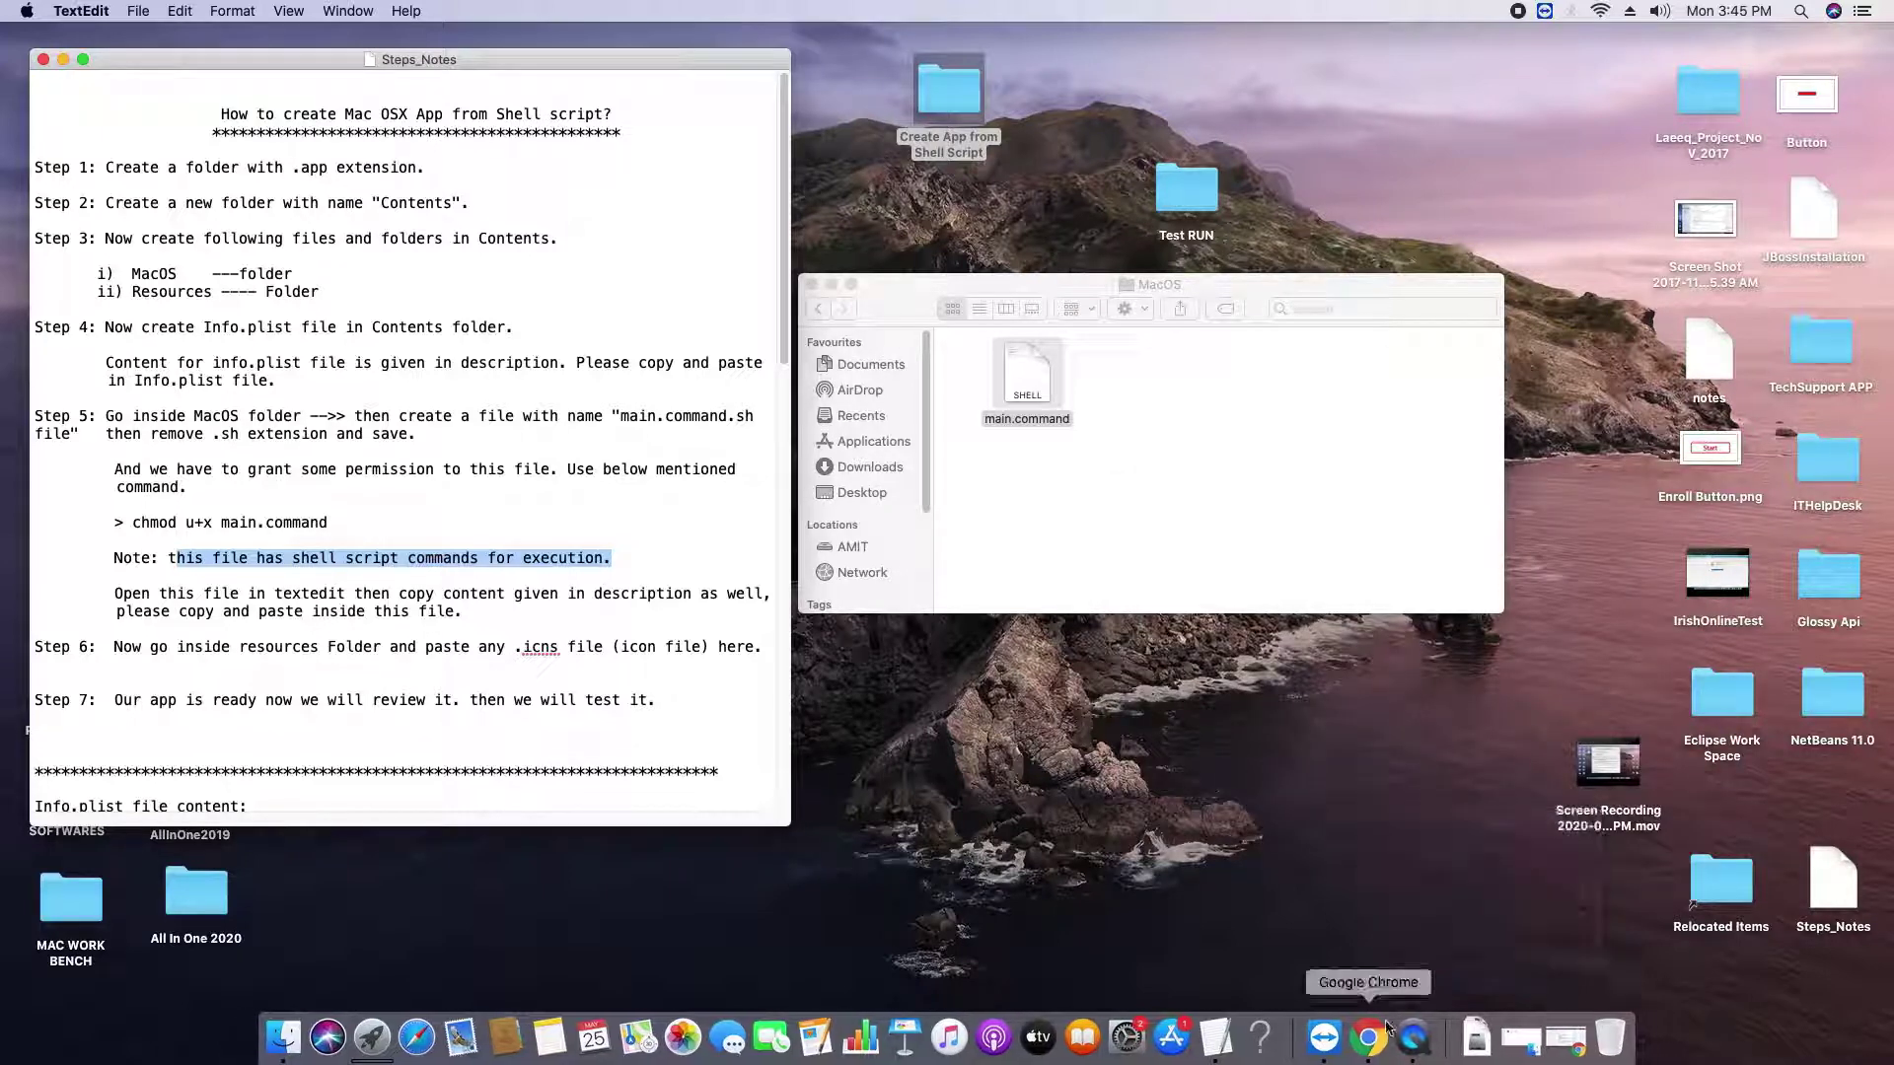
pyautogui.rightClick(1372, 1045)
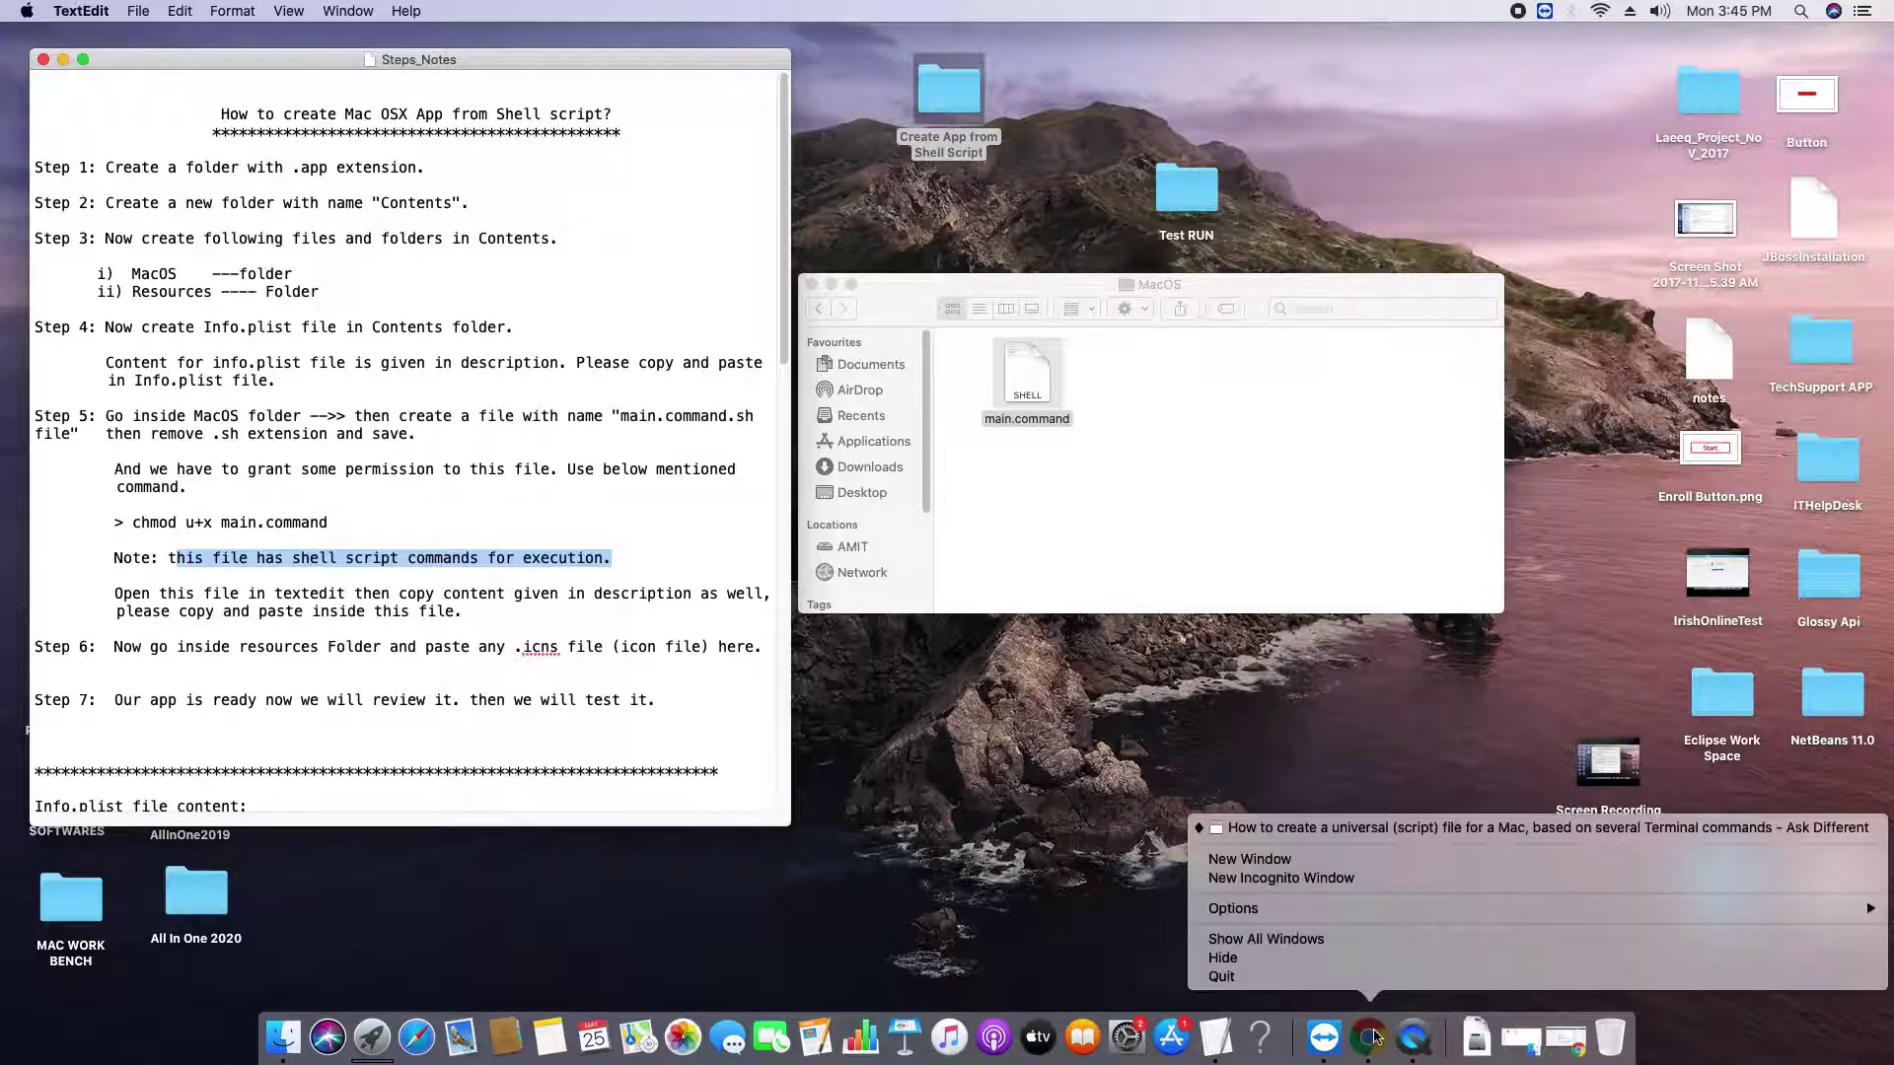
pyautogui.click(1307, 986)
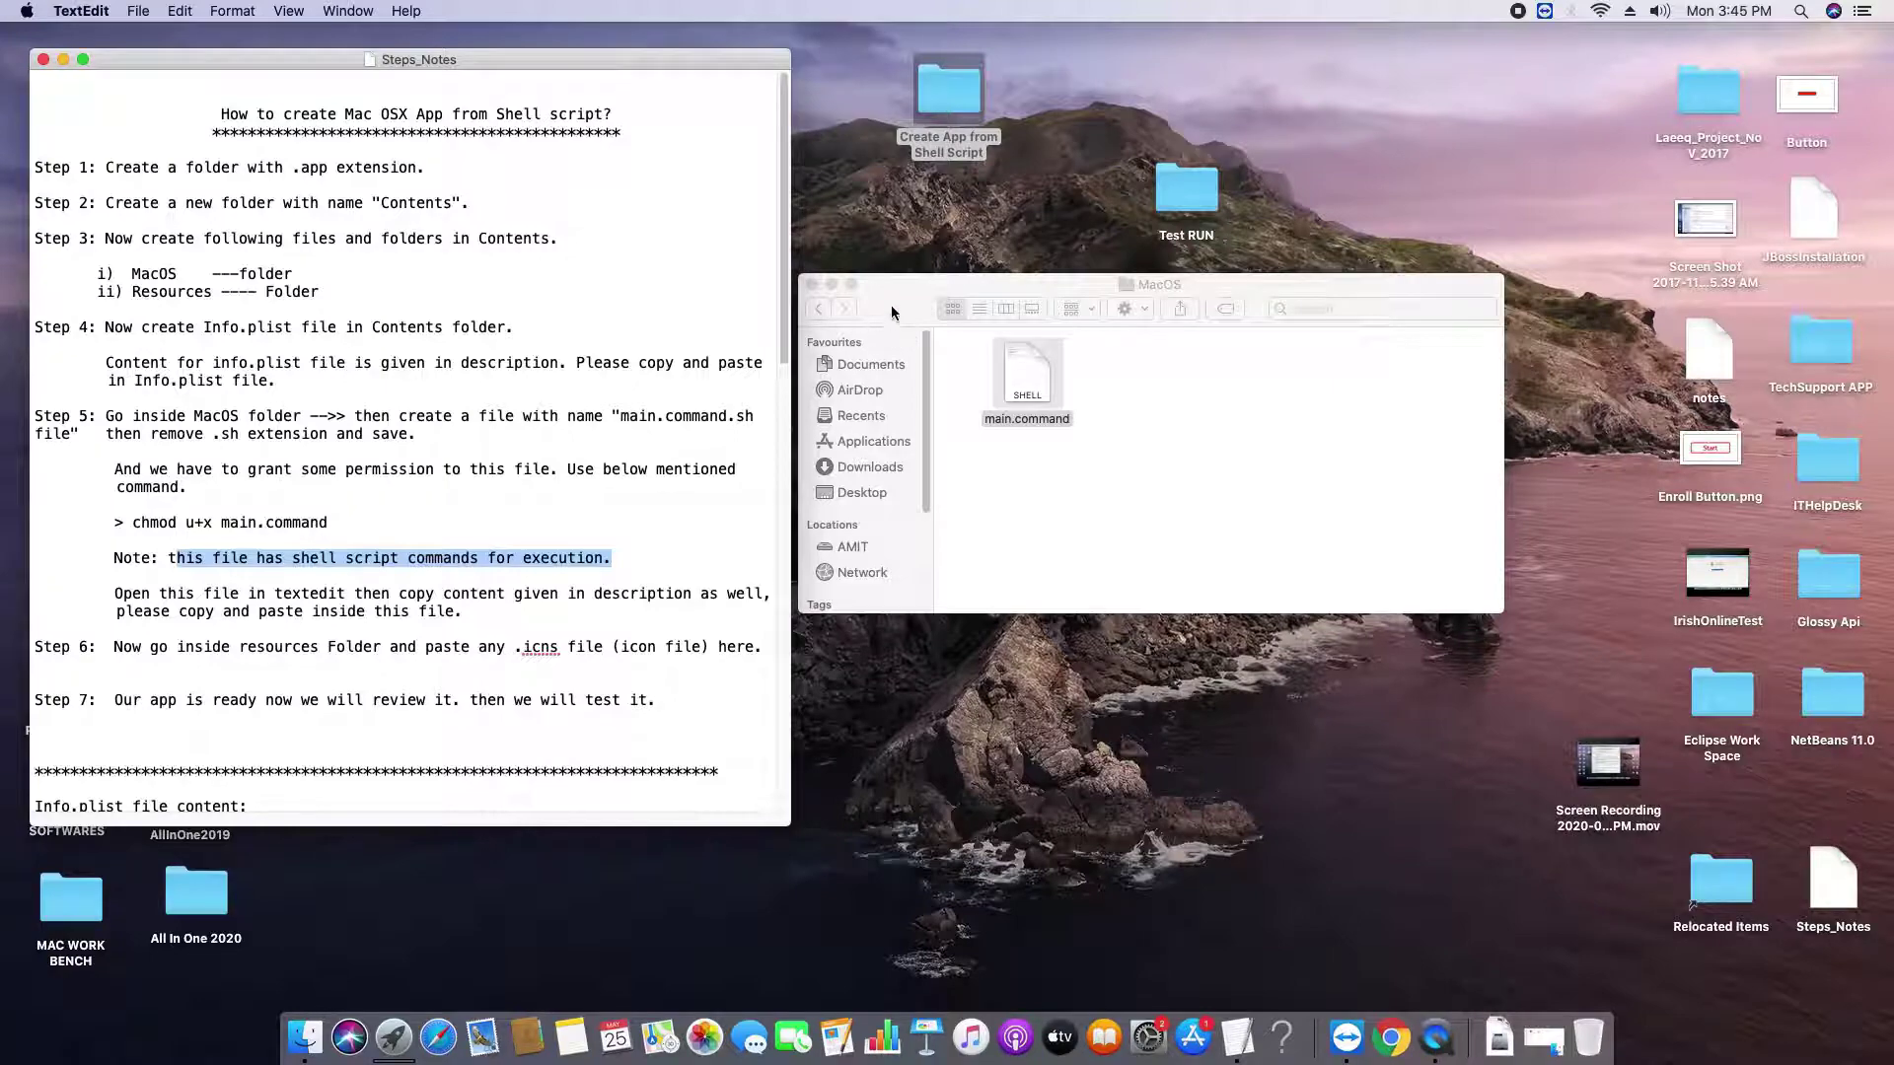
# - Return from the MacOS folder to the Create App from Shell Script folder in Finder
pyautogui.click(820, 312)
pyautogui.click(820, 311)
pyautogui.click(821, 312)
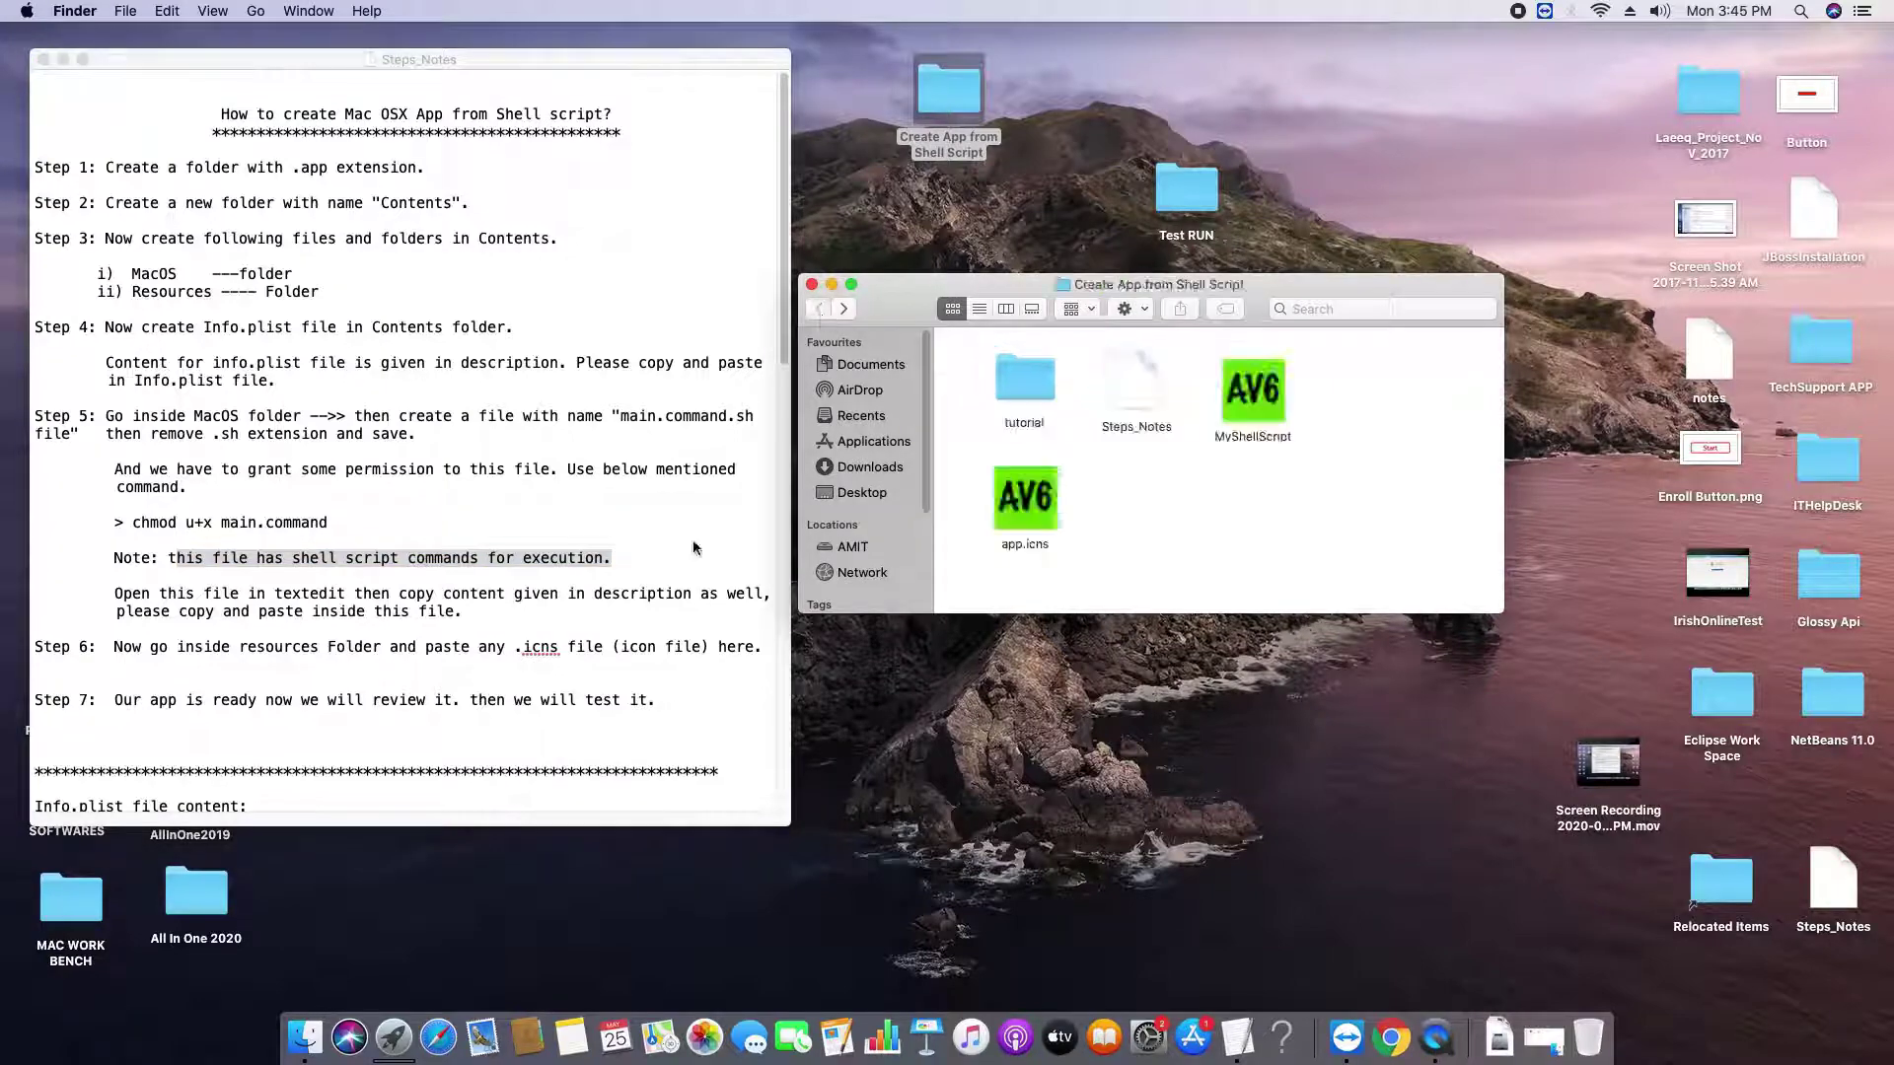
pyautogui.moveTo(782, 333); pyautogui.dragTo(780, 515)
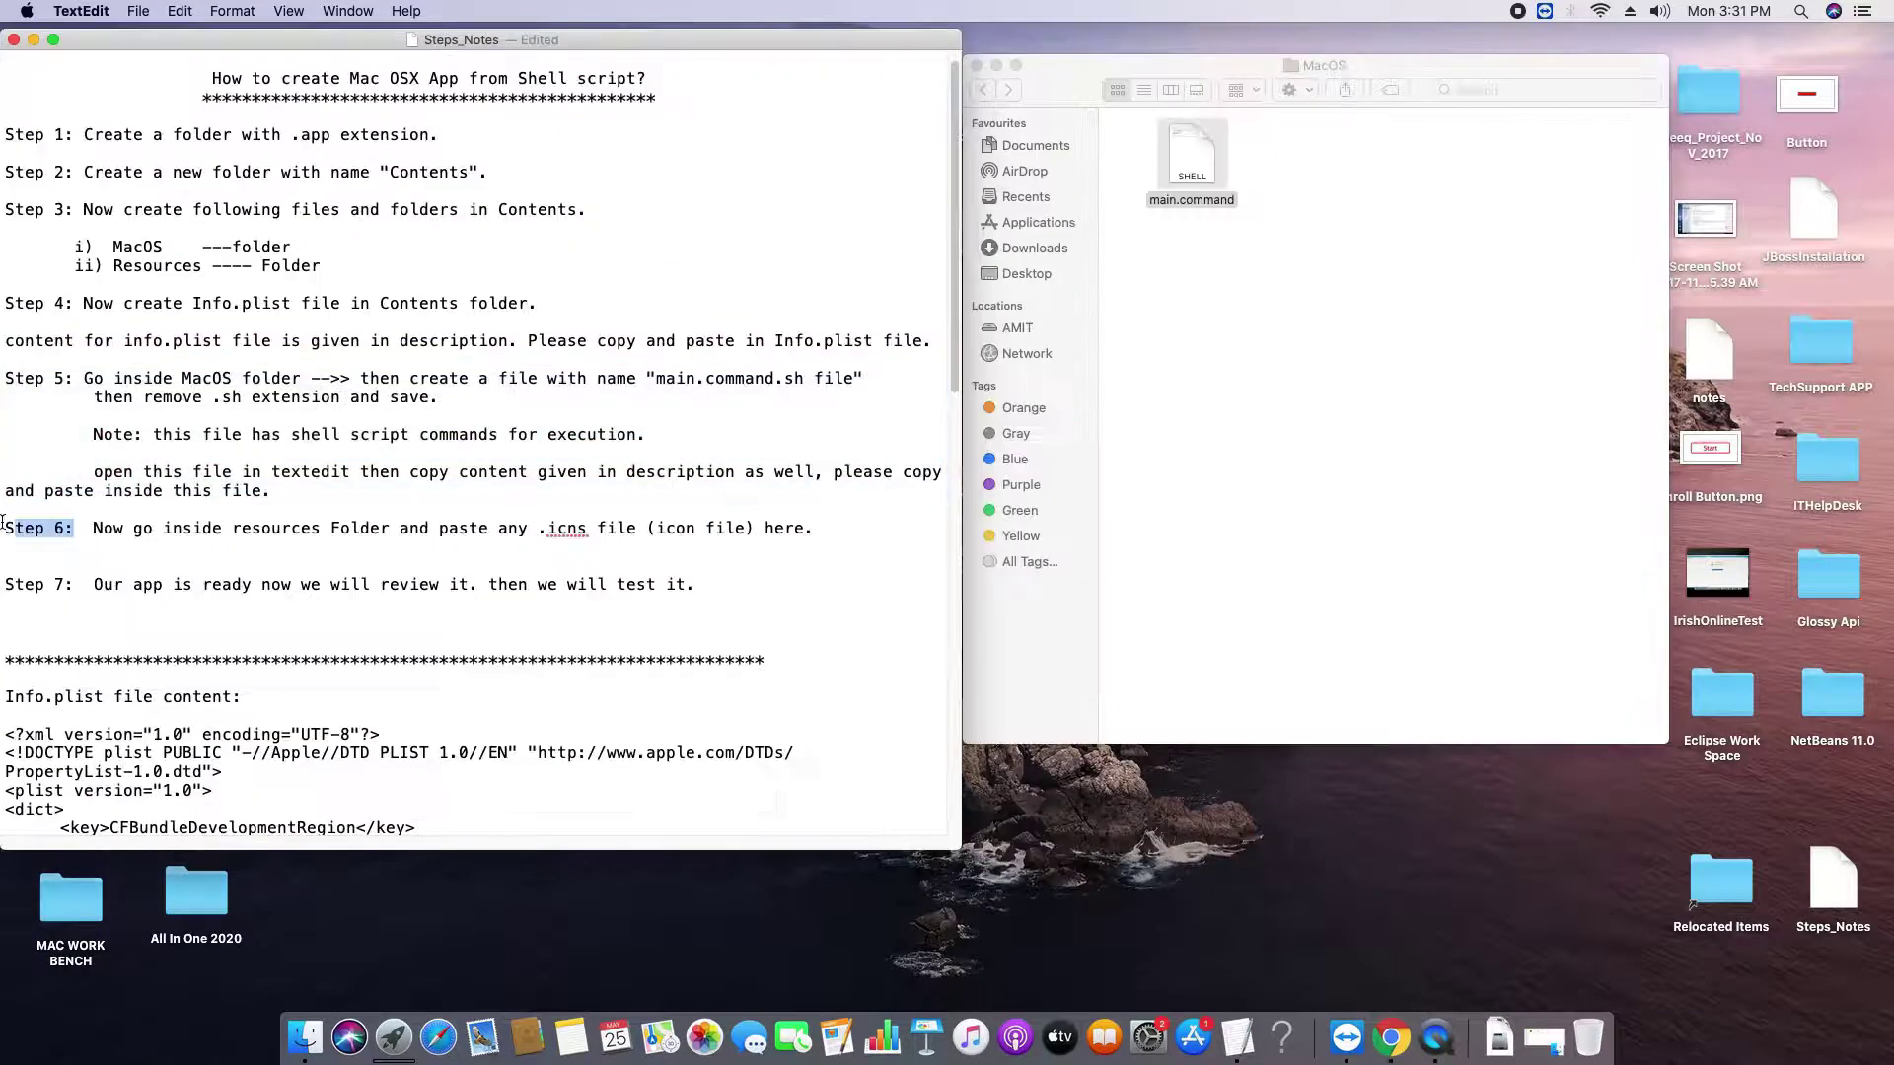
# - Go back to the Contents folder and examine the notes' Step 6 instruction on pasting an .icns file into Resources
pyautogui.click(982, 116)
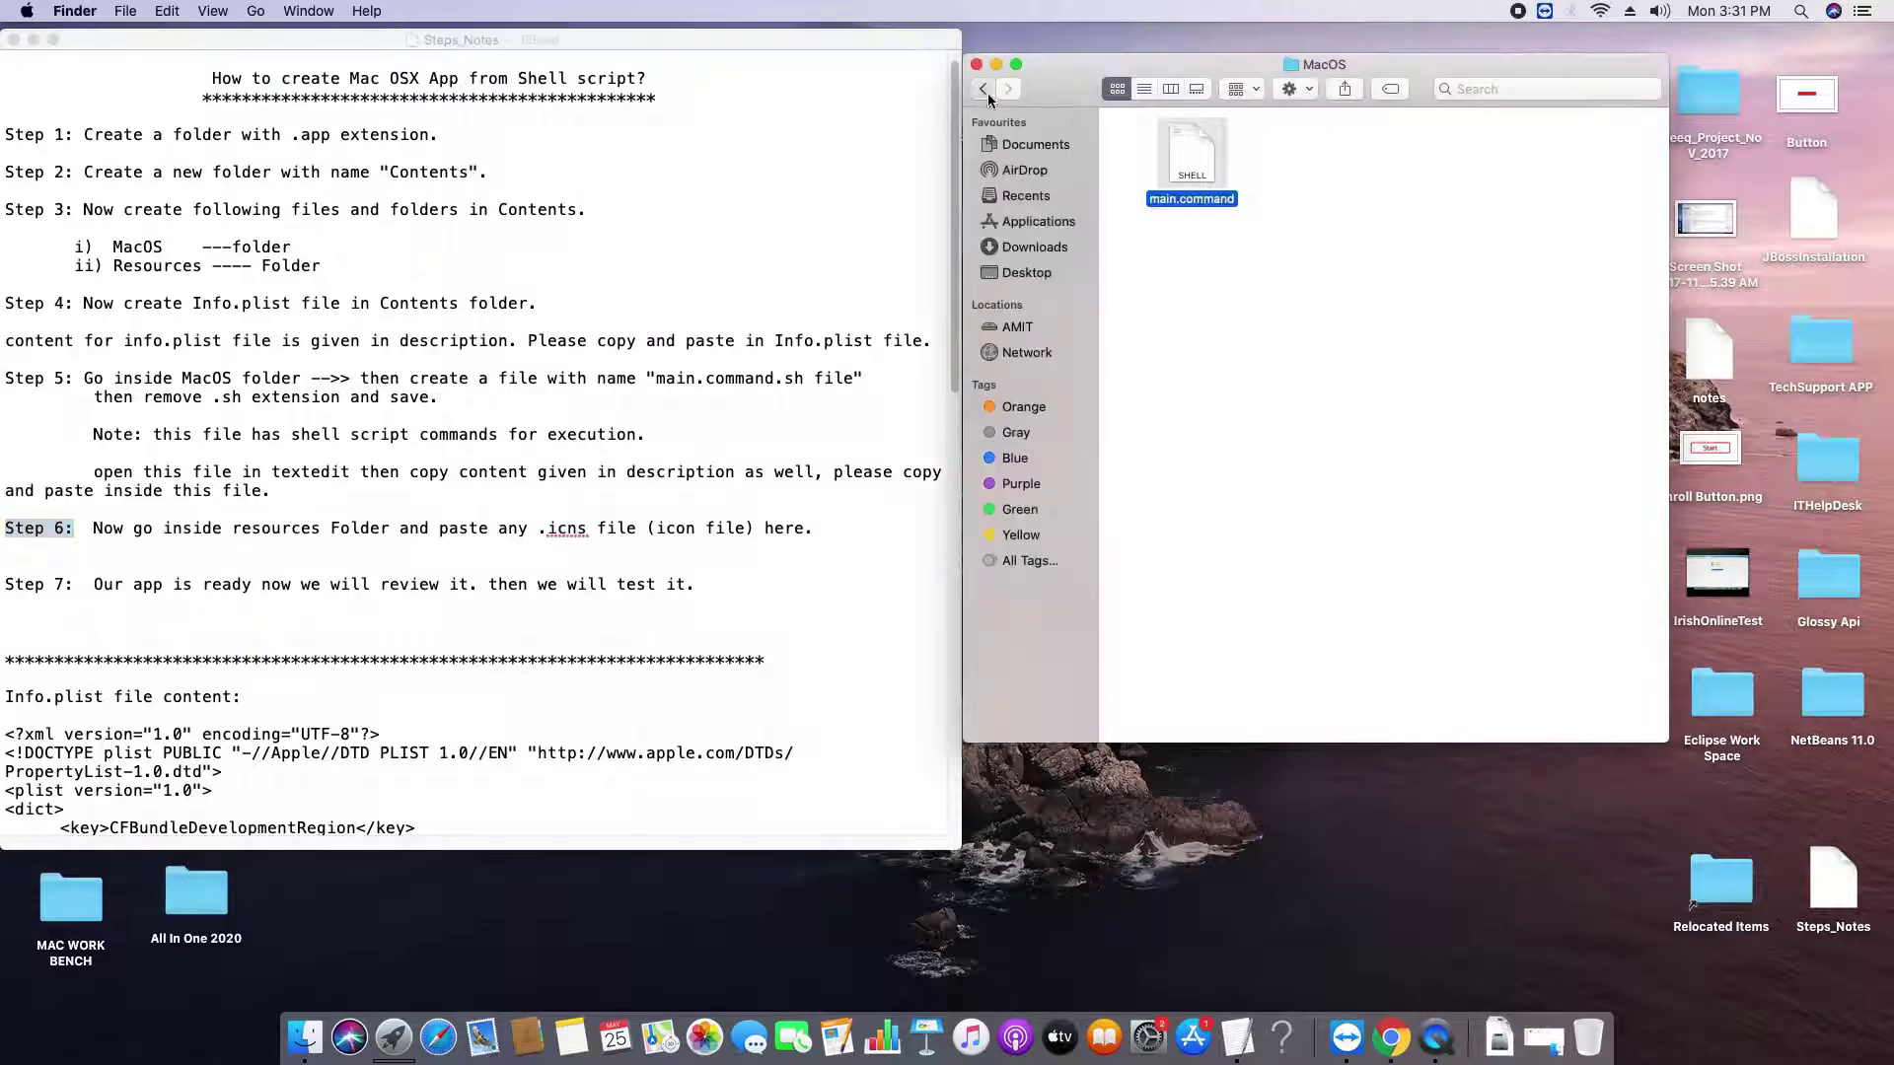
pyautogui.click(983, 89)
pyautogui.moveTo(1110, 76); pyautogui.dragTo(1177, 71)
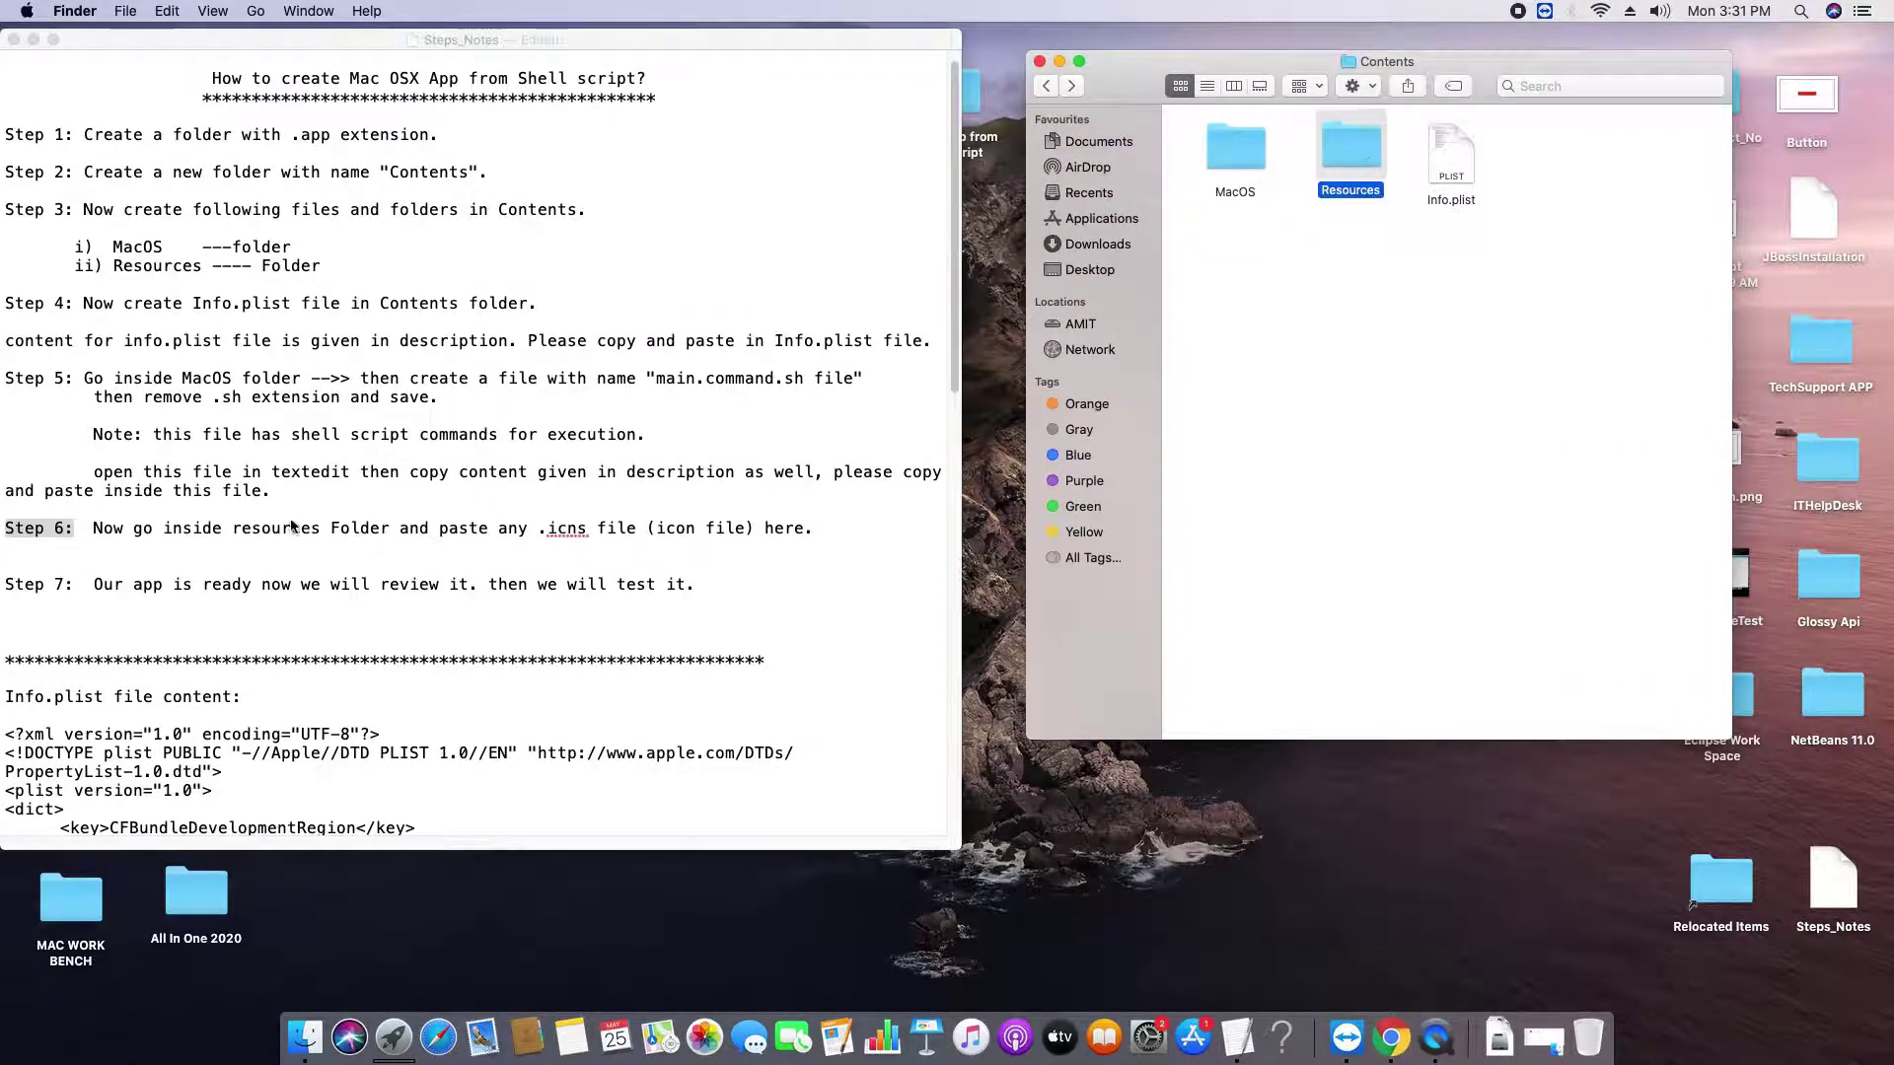
pyautogui.click(122, 541)
pyautogui.moveTo(93, 530); pyautogui.dragTo(637, 532)
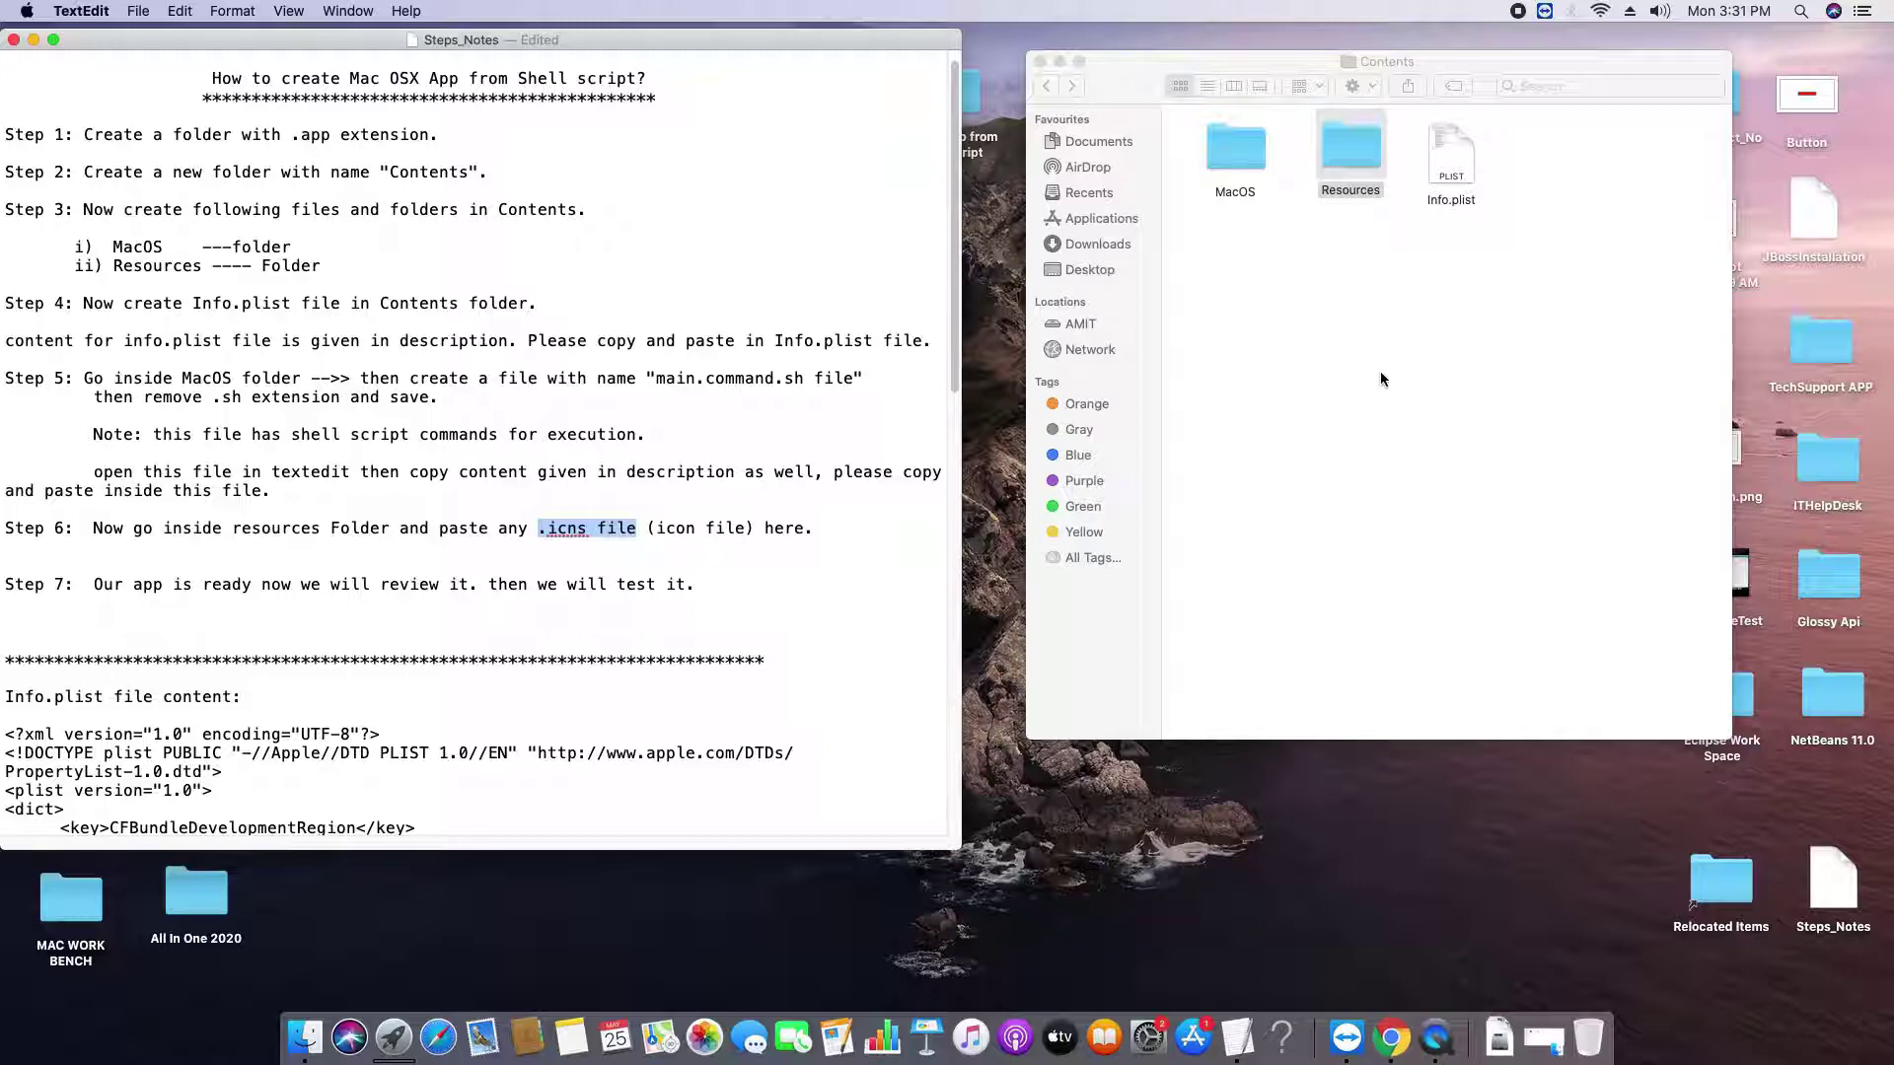
# - Return from the Contents folder to the Create App from Shell Script folder in Finder
pyautogui.click(1073, 86)
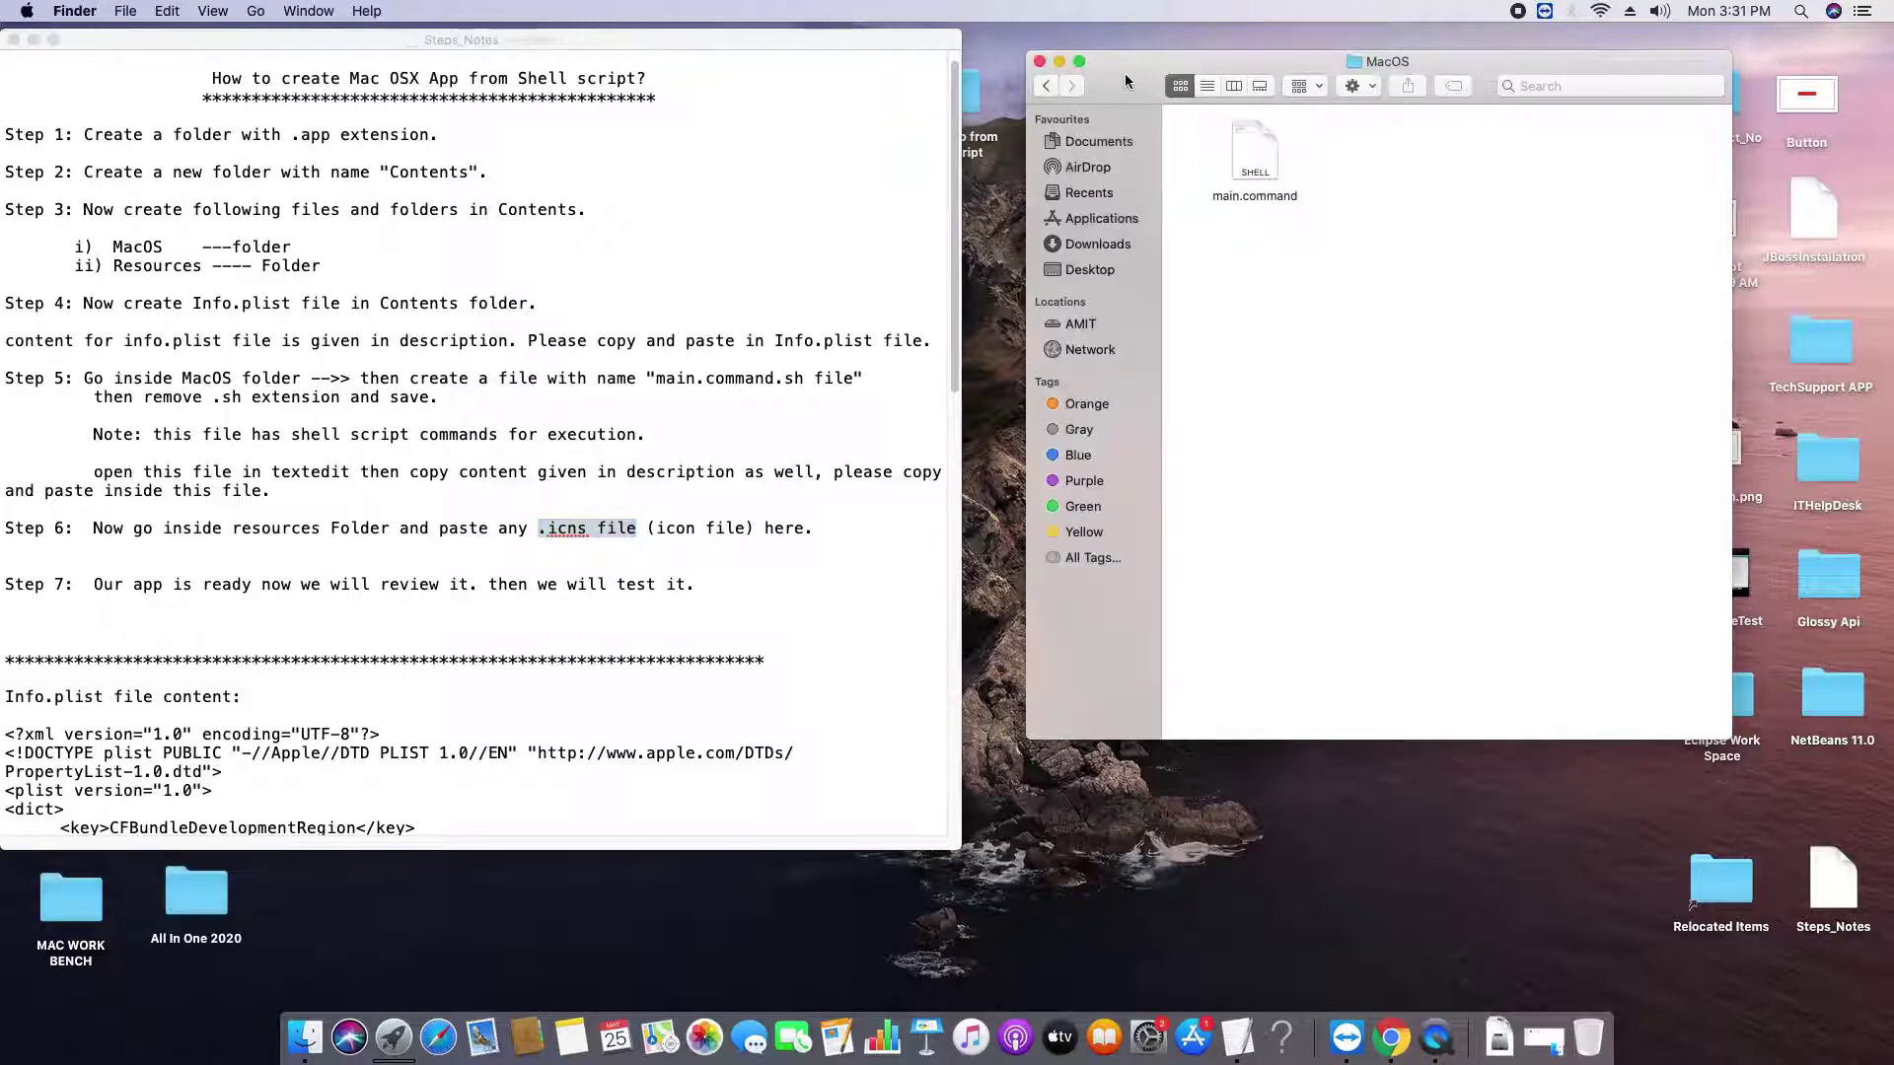
pyautogui.click(1047, 87)
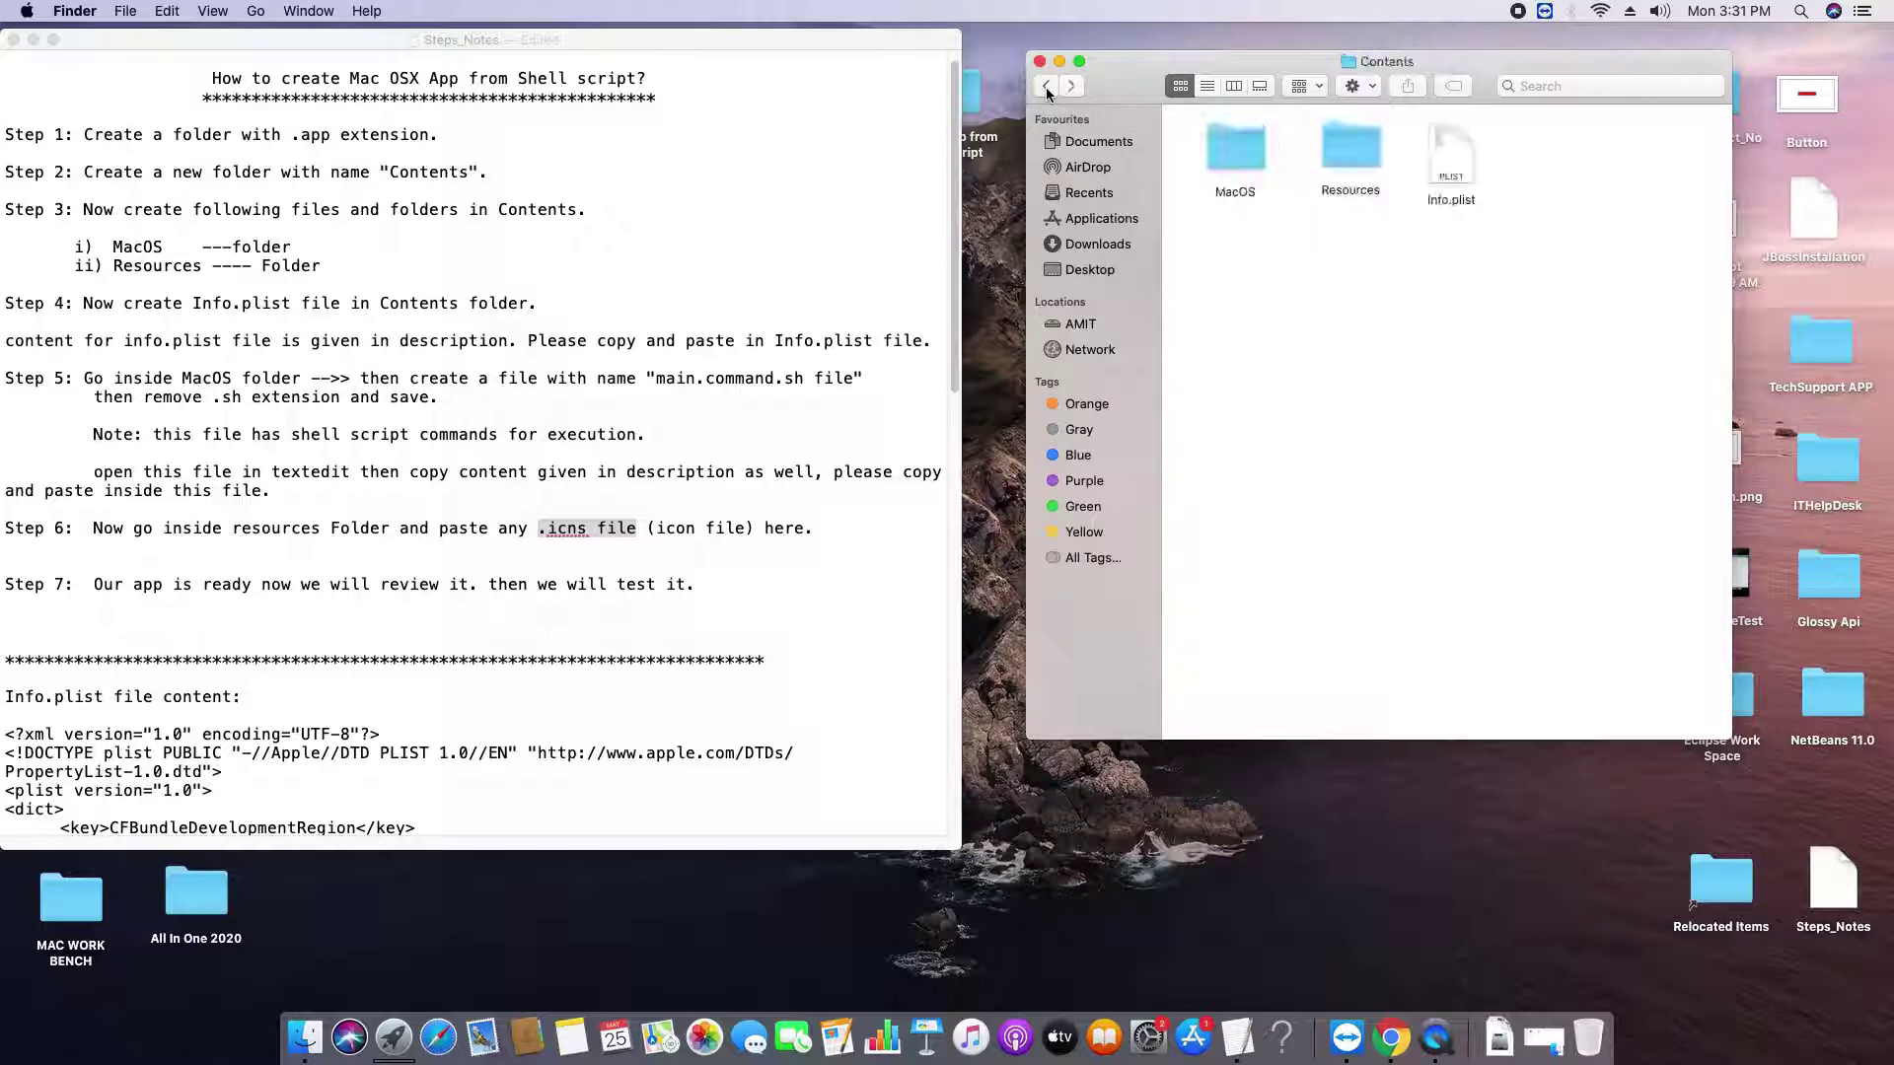
pyautogui.click(1045, 87)
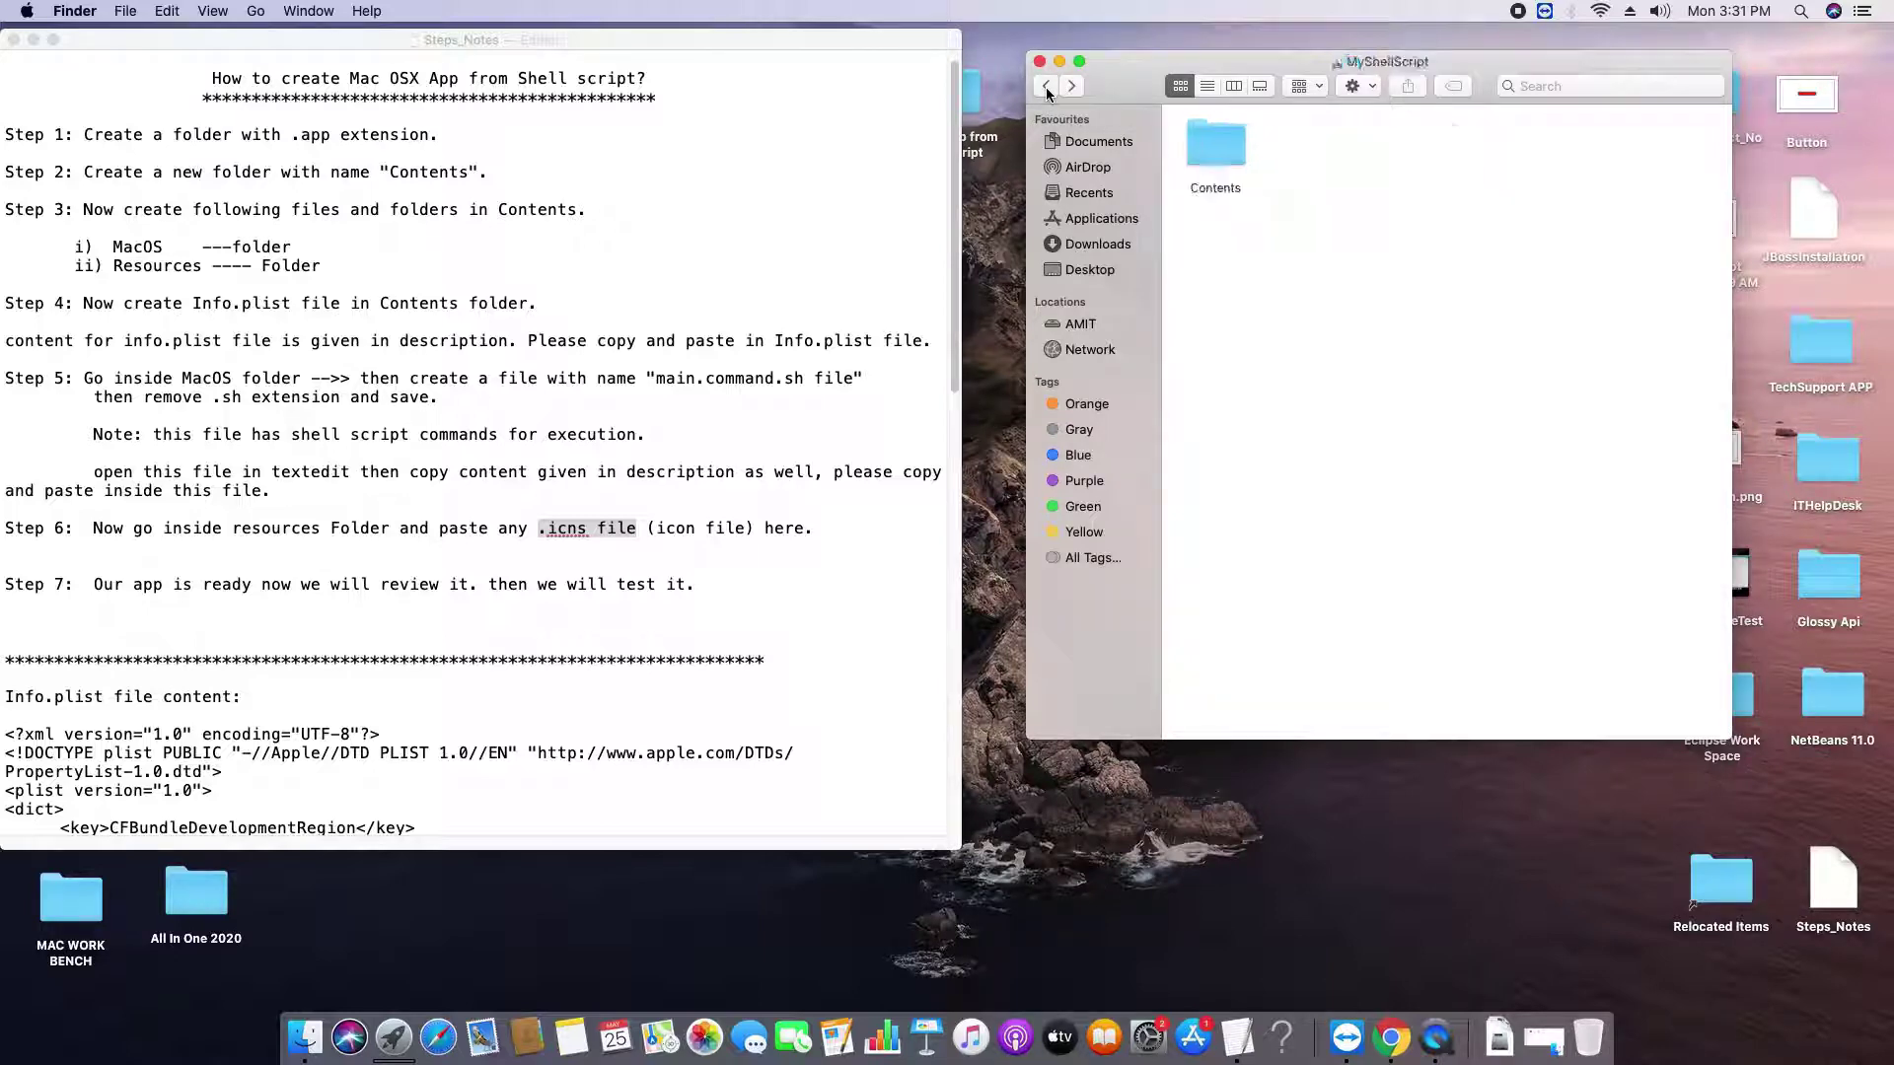
pyautogui.click(1046, 85)
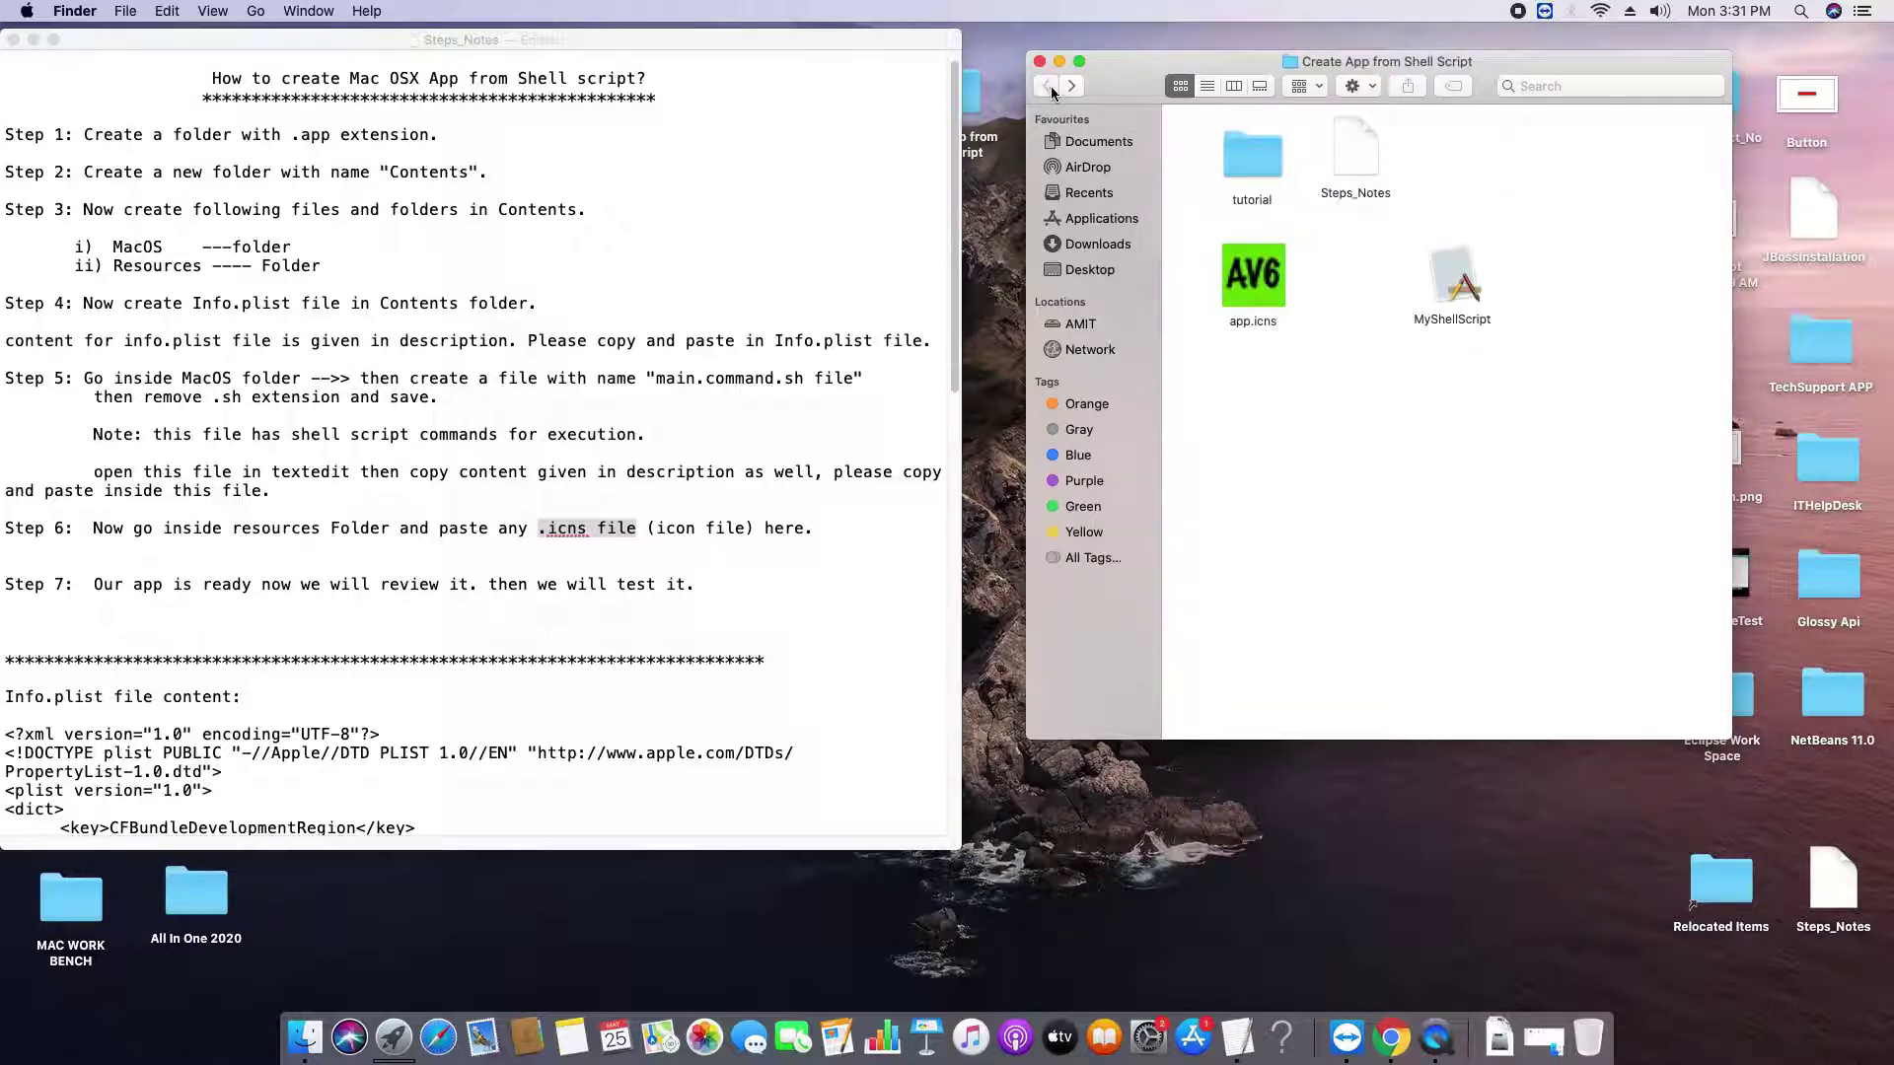
# - Show the file information for app.icns, examine its name and extension, and close the information window
pyautogui.rightClick(1260, 281)
pyautogui.moveTo(1368, 318)
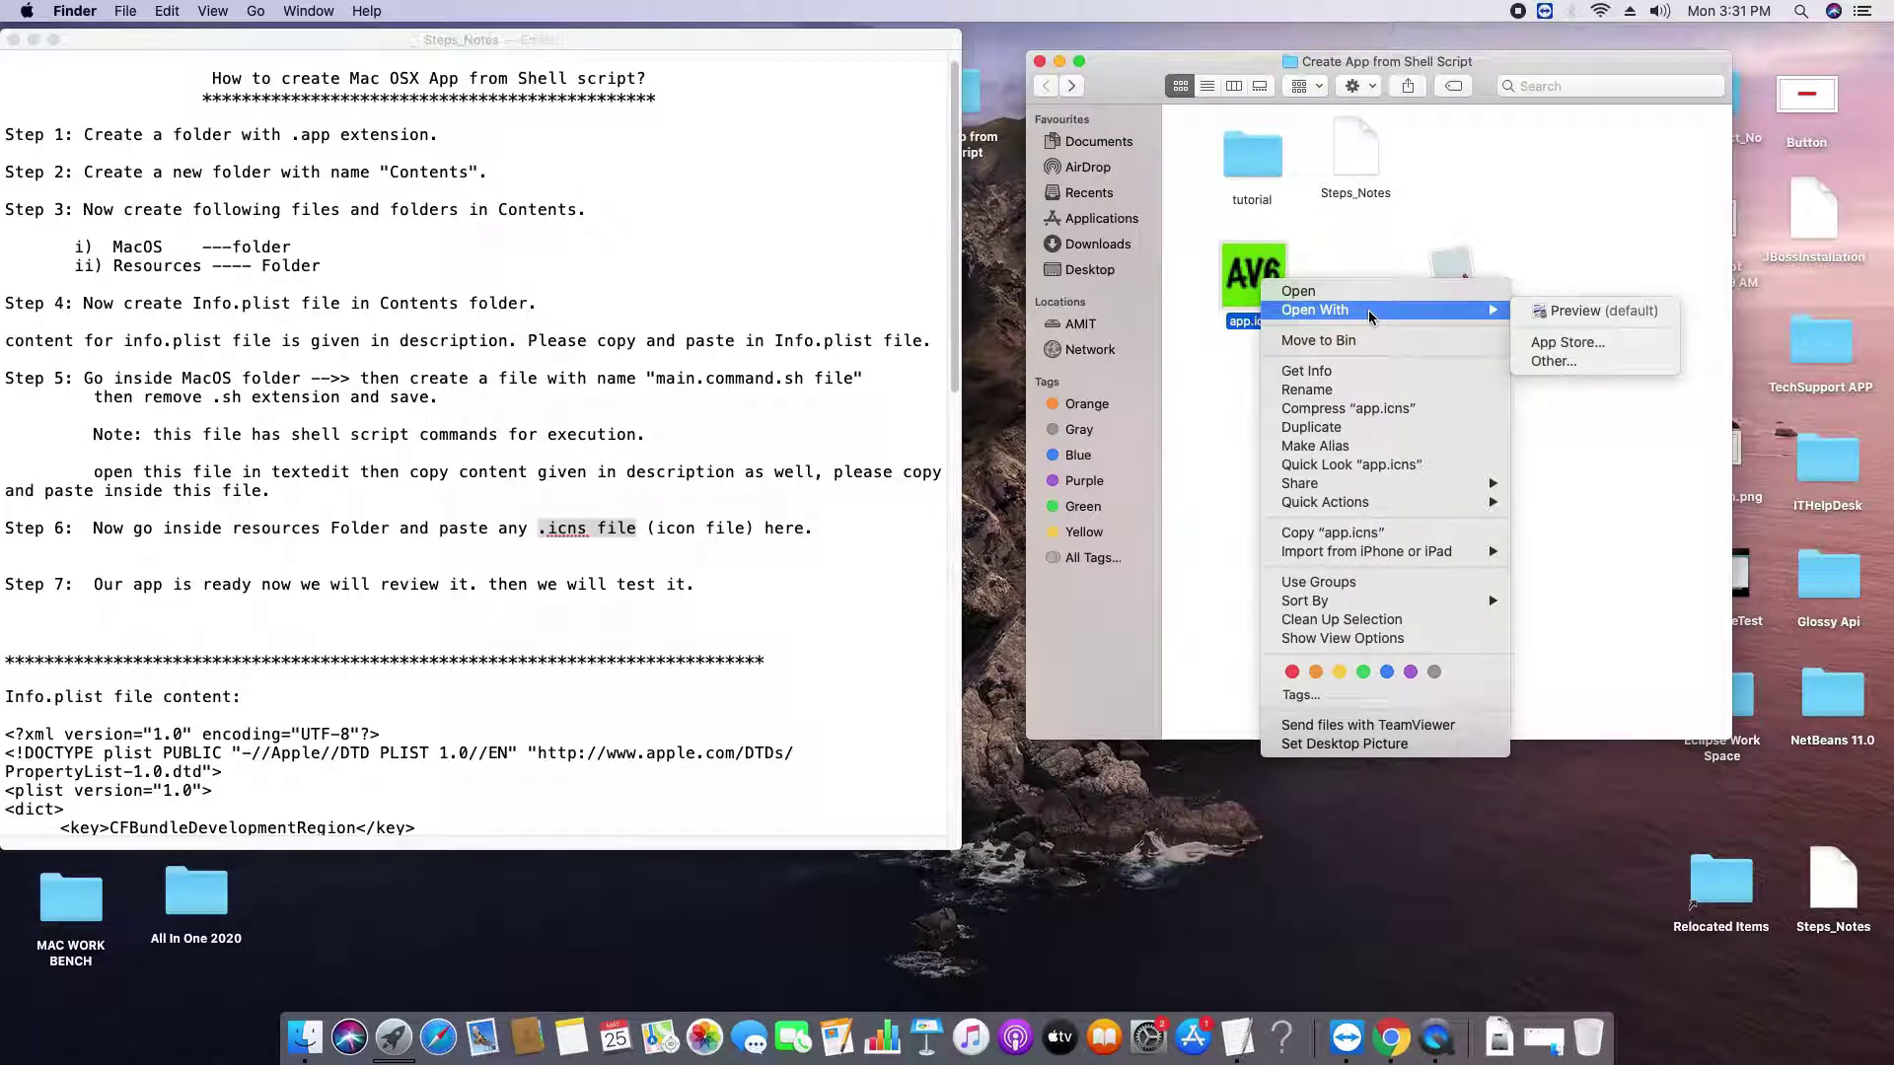
pyautogui.click(1337, 373)
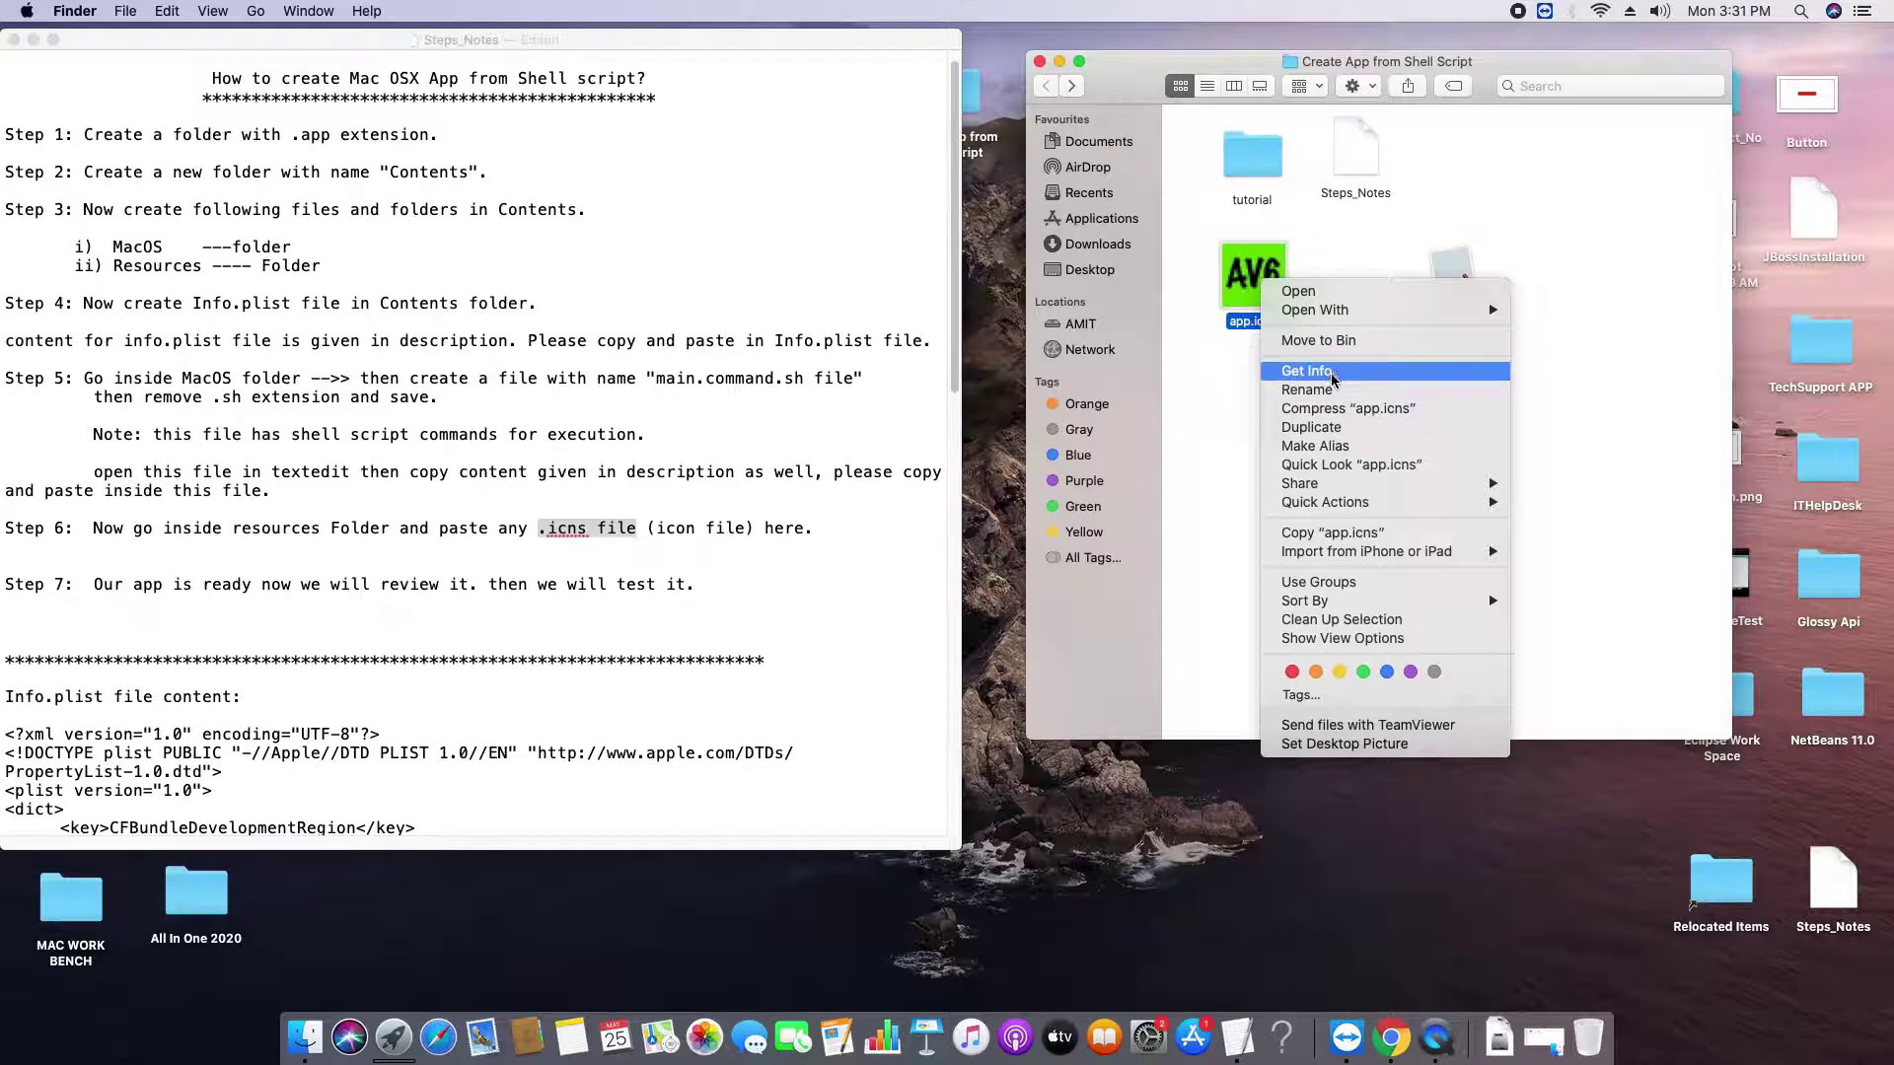
pyautogui.moveTo(194, 44); pyautogui.dragTo(1080, 235)
pyautogui.moveTo(989, 523); pyautogui.dragTo(1026, 522)
pyautogui.click(963, 618)
pyautogui.doubleClick(938, 613)
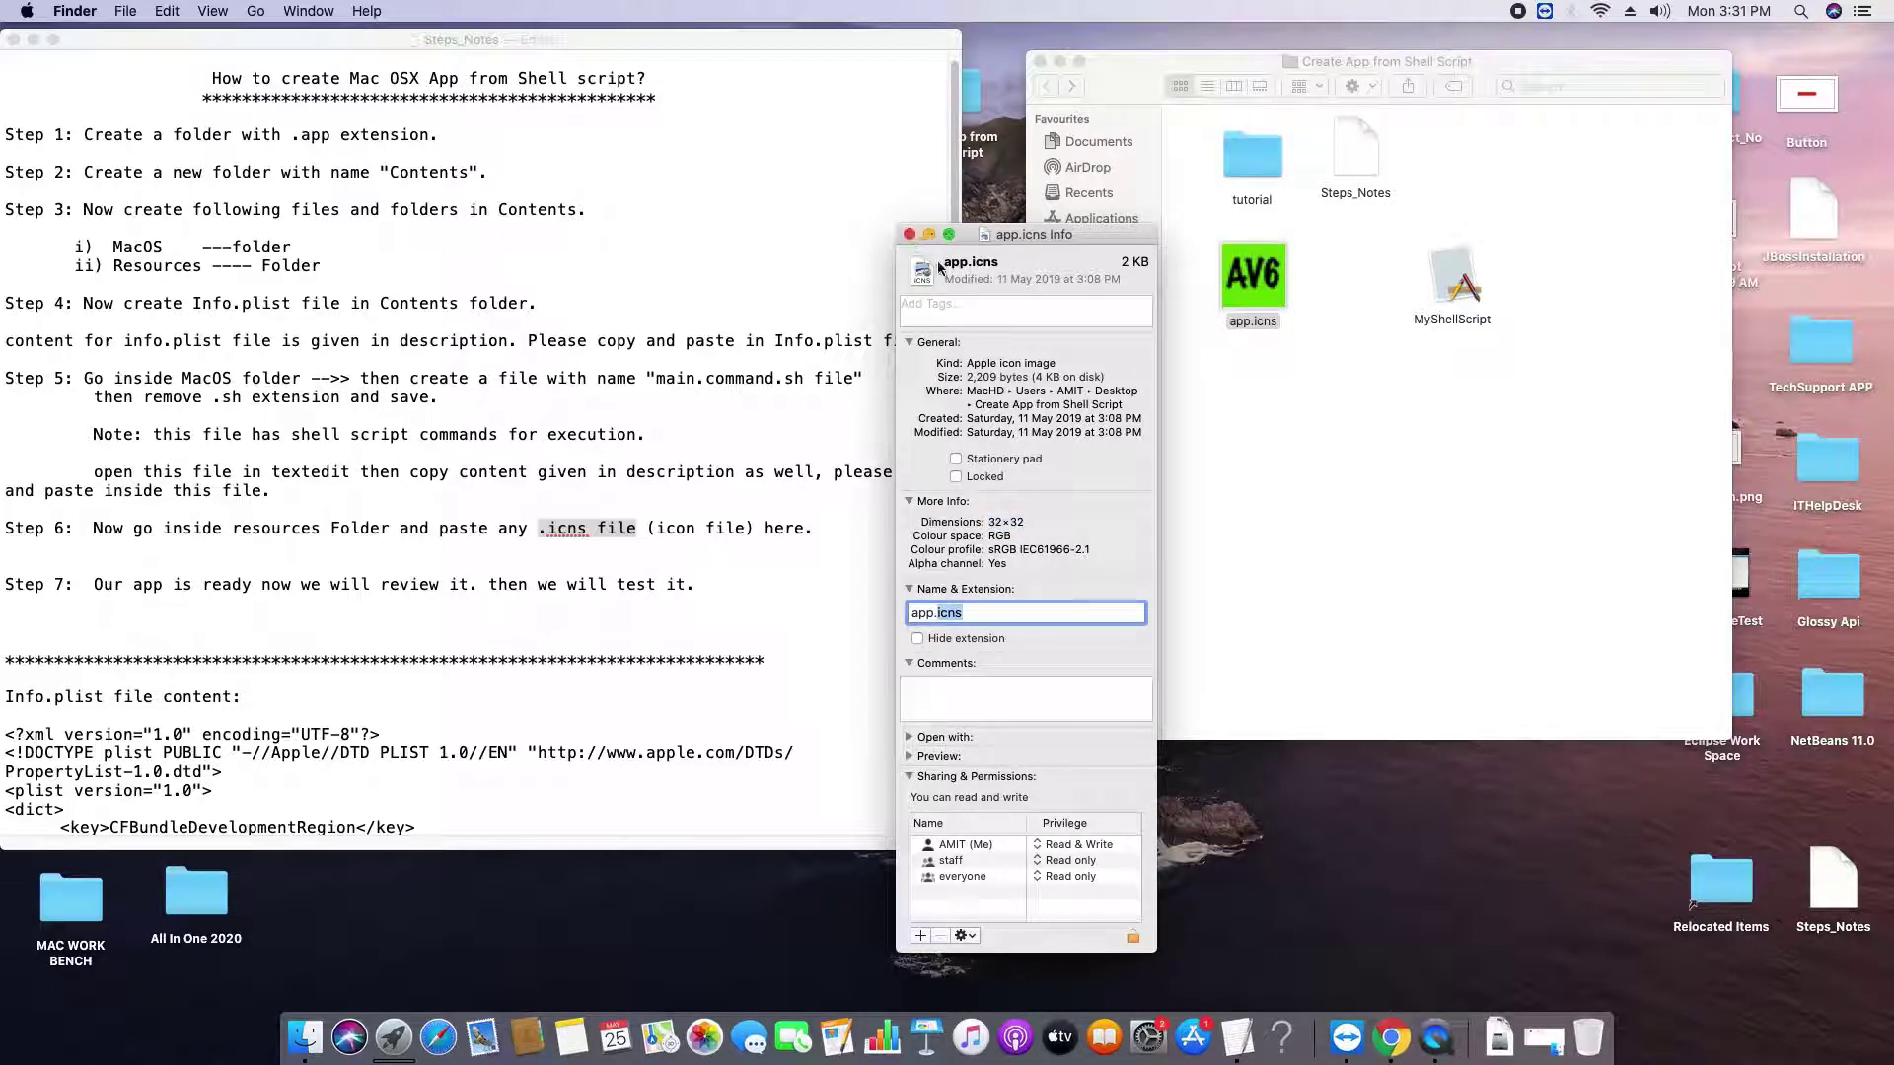
pyautogui.click(911, 235)
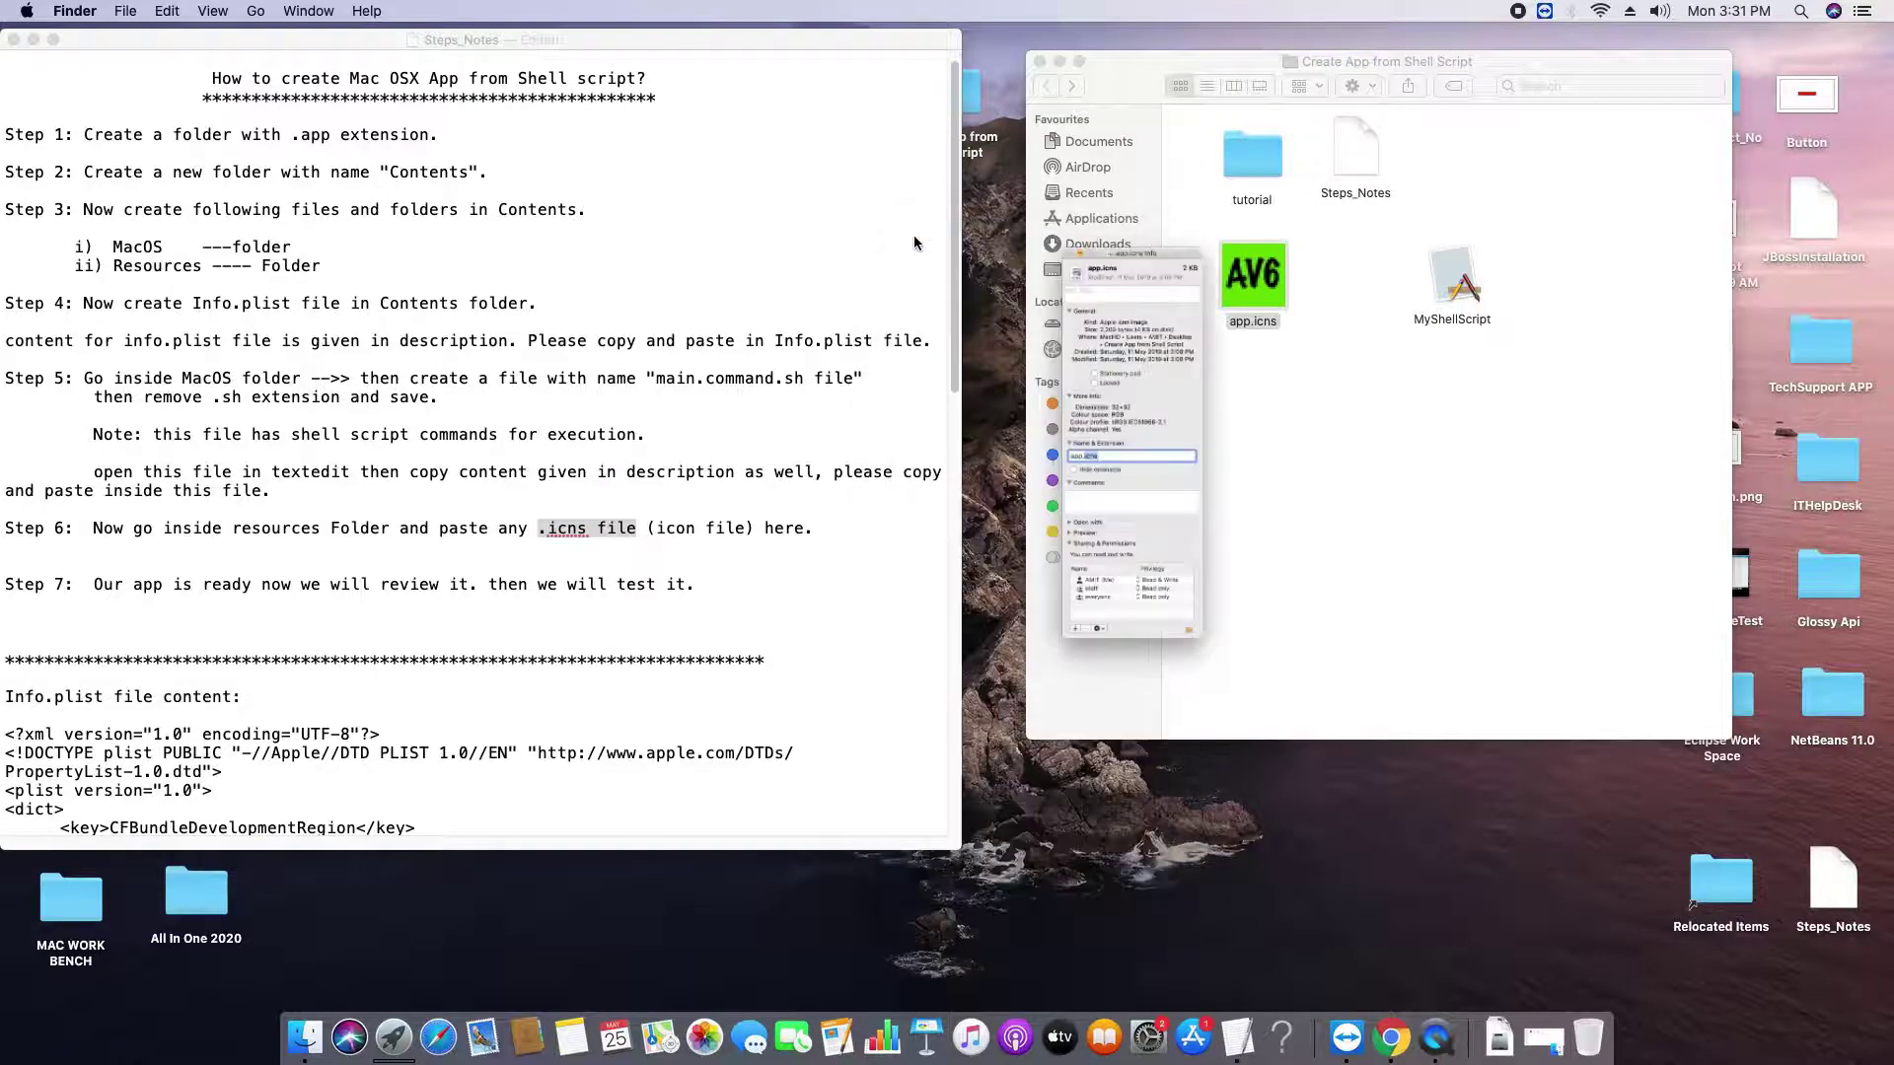
# - Copy app.icns and paste it into the Resources folder inside the MyShellScript package's Contents folder
pyautogui.rightClick(1257, 288)
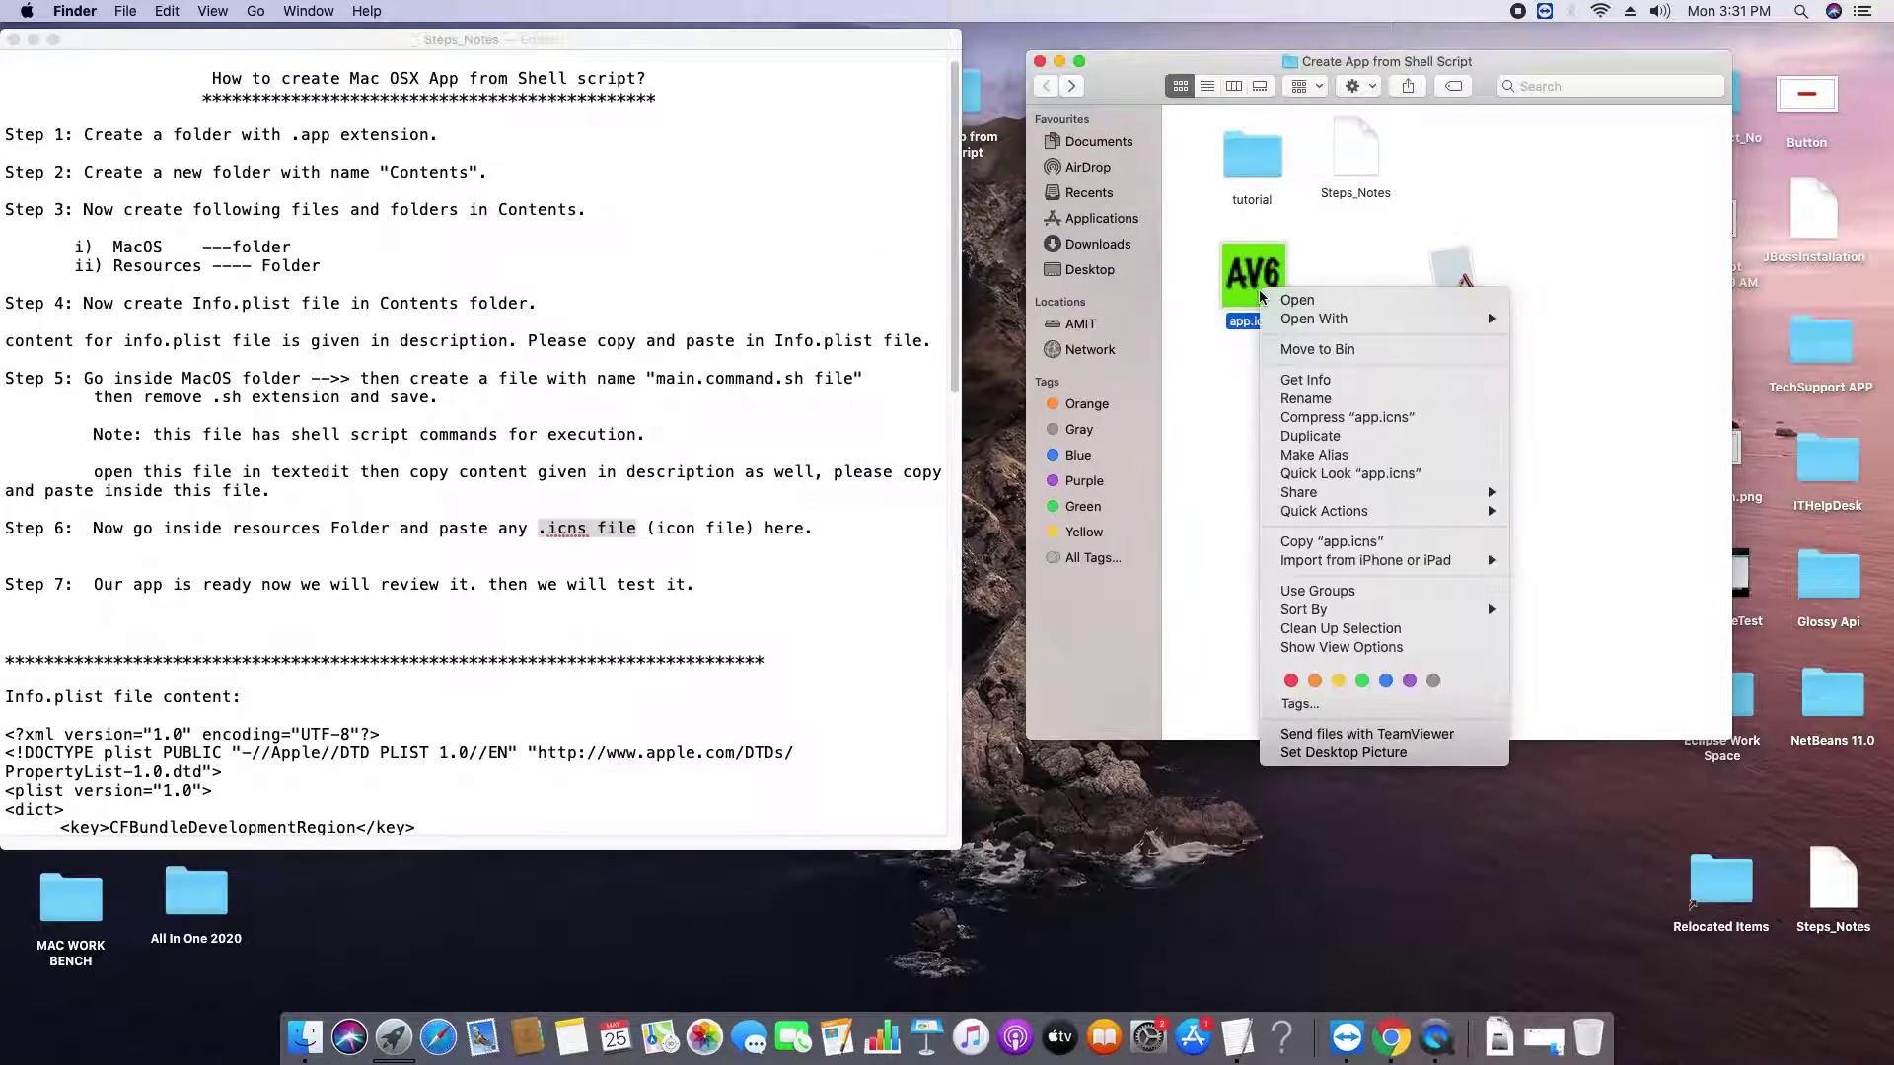
pyautogui.click(1357, 550)
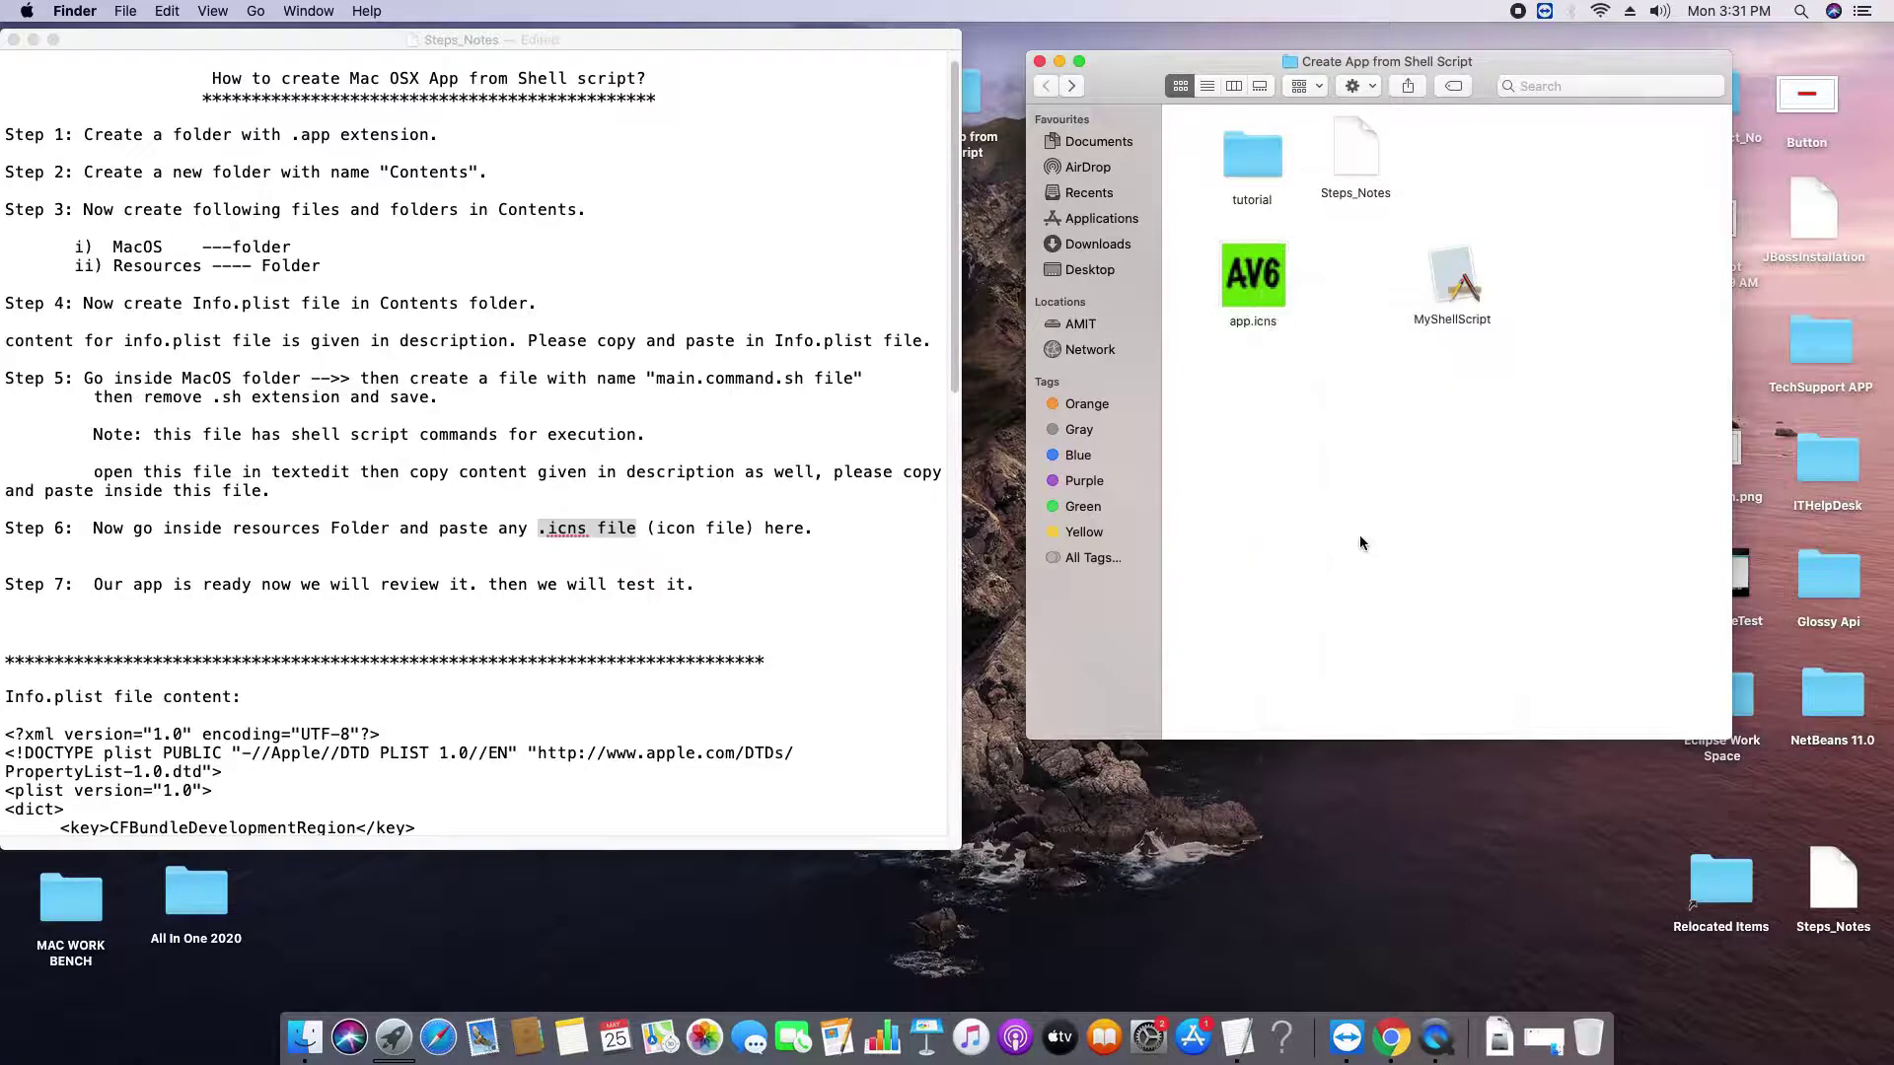
pyautogui.click(71, 532)
pyautogui.moveTo(73, 532); pyautogui.dragTo(4, 533)
pyautogui.click(1450, 296)
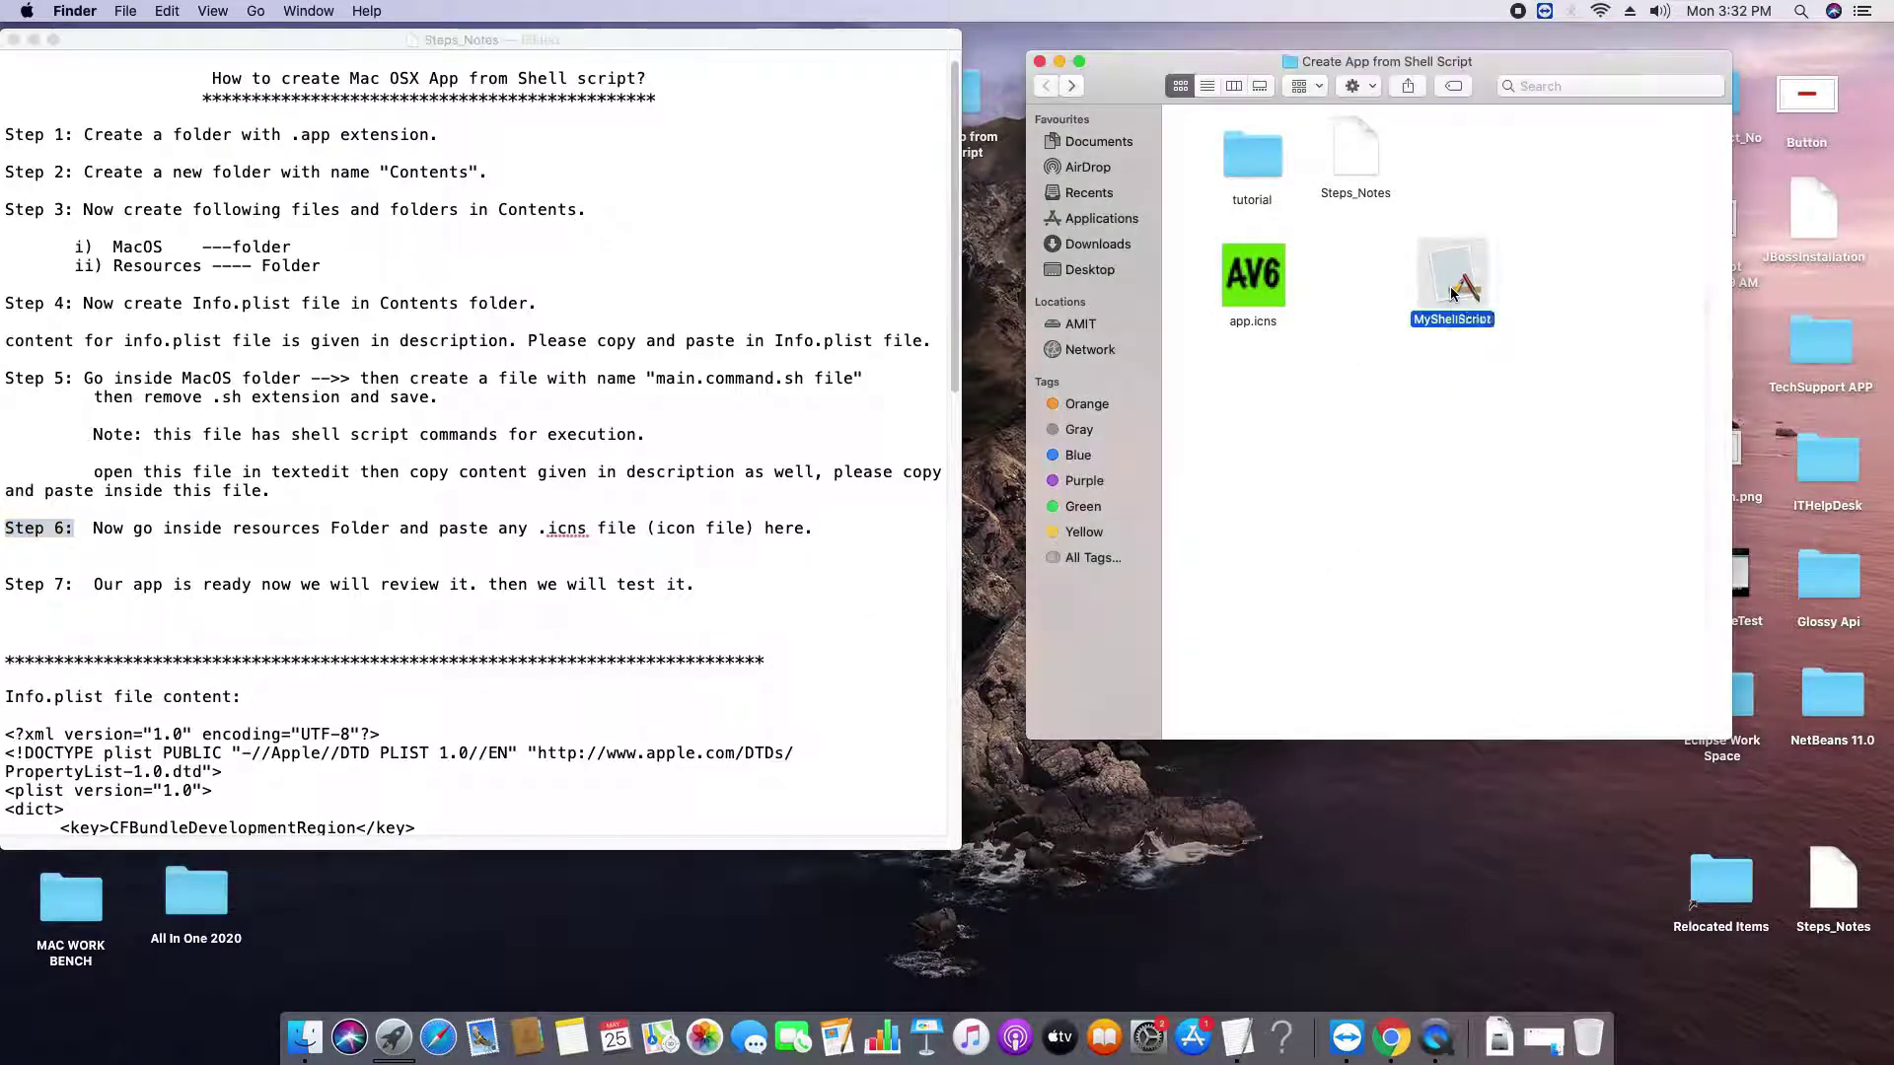
pyautogui.rightClick(1450, 294)
pyautogui.click(1530, 317)
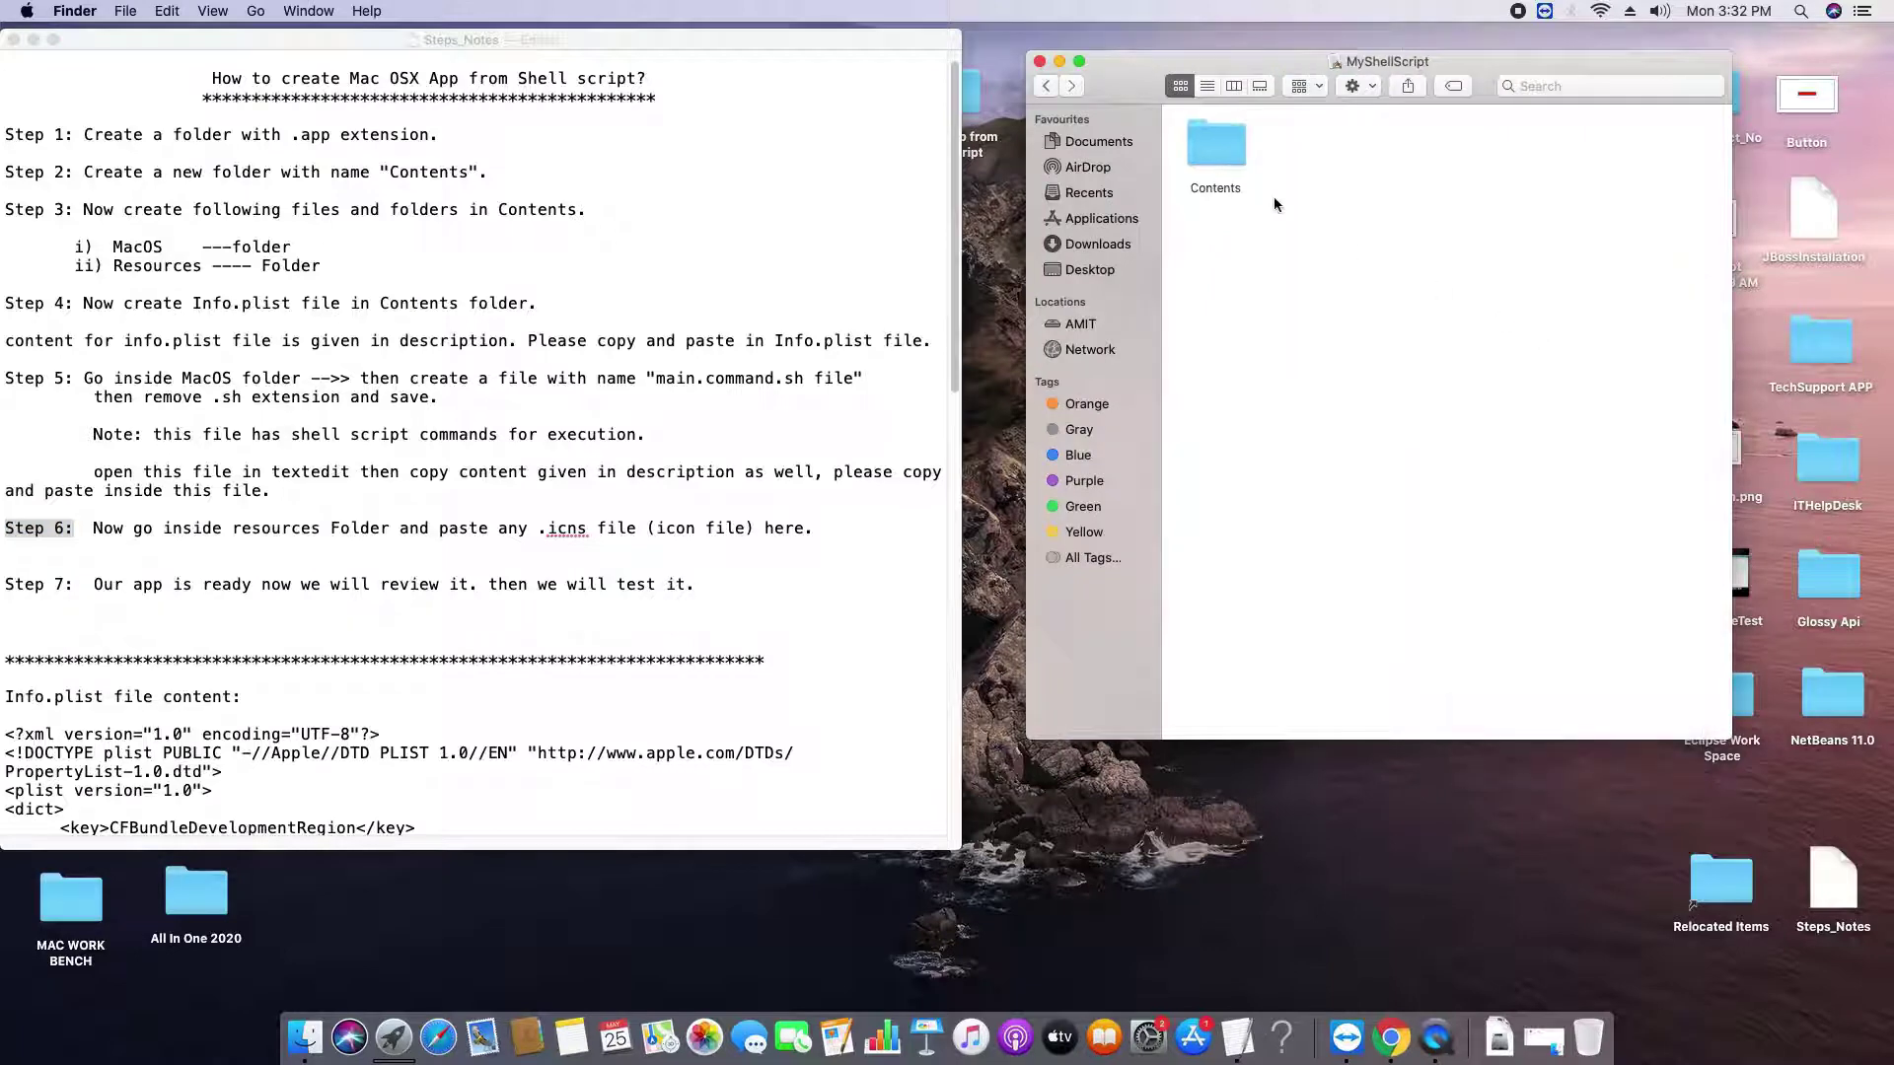
pyautogui.doubleClick(1224, 157)
pyautogui.doubleClick(1370, 159)
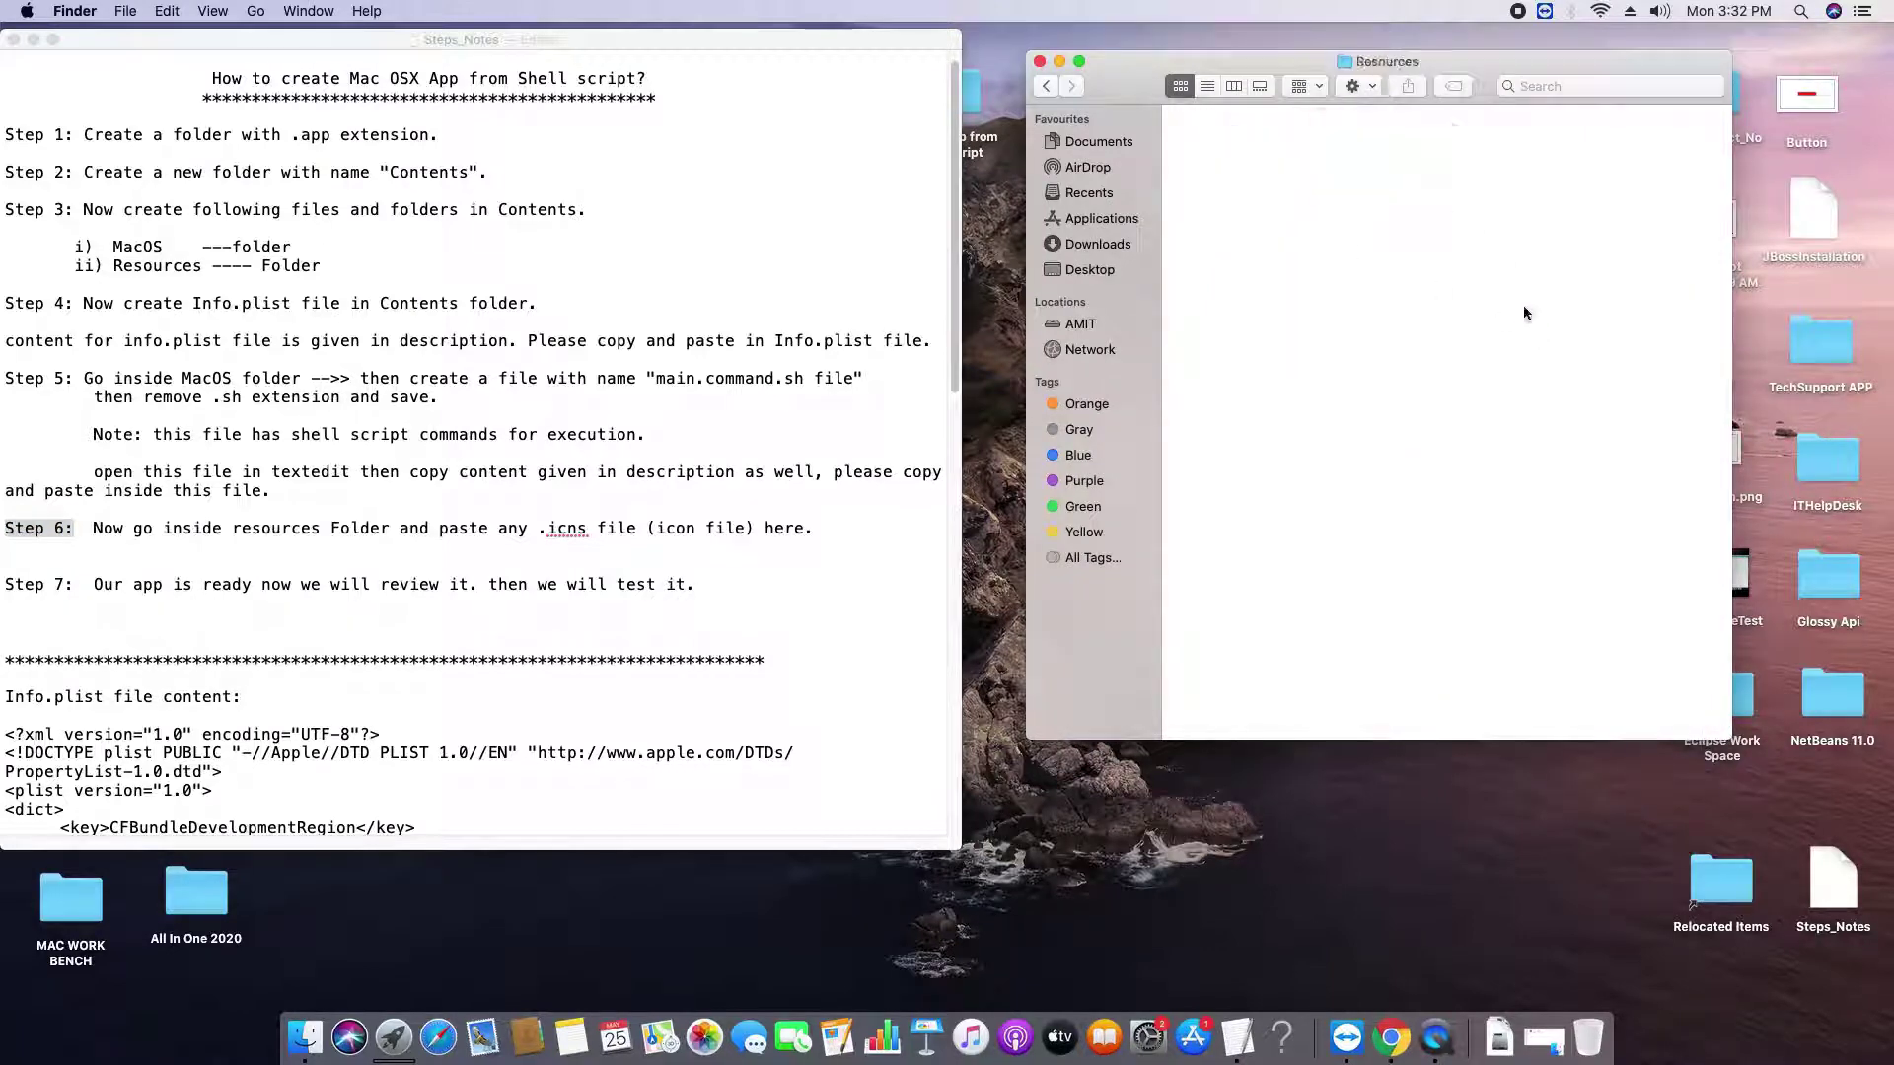
pyautogui.rightClick(1233, 156)
pyautogui.click(1302, 225)
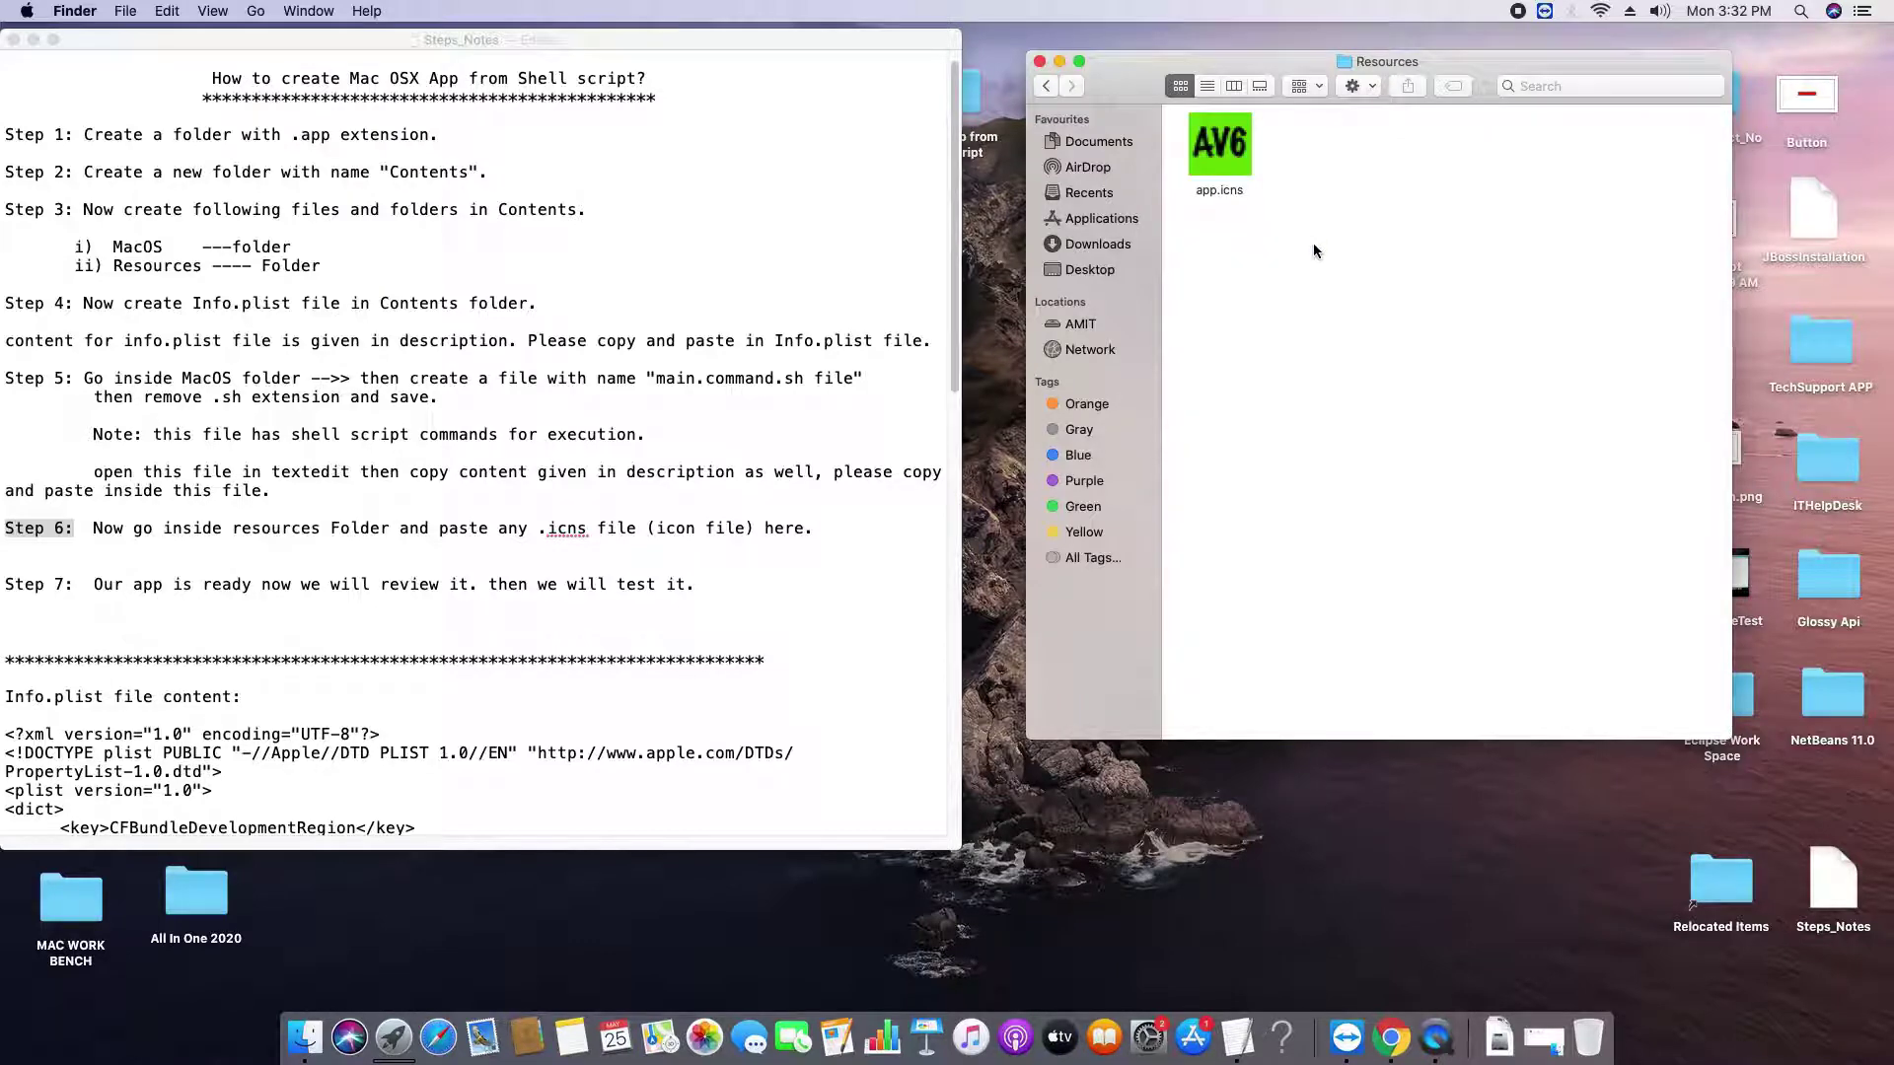
pyautogui.click(1239, 172)
# - Read the Step 7 line in the notes and go back to the Create App from Shell Script folder
pyautogui.click(386, 560)
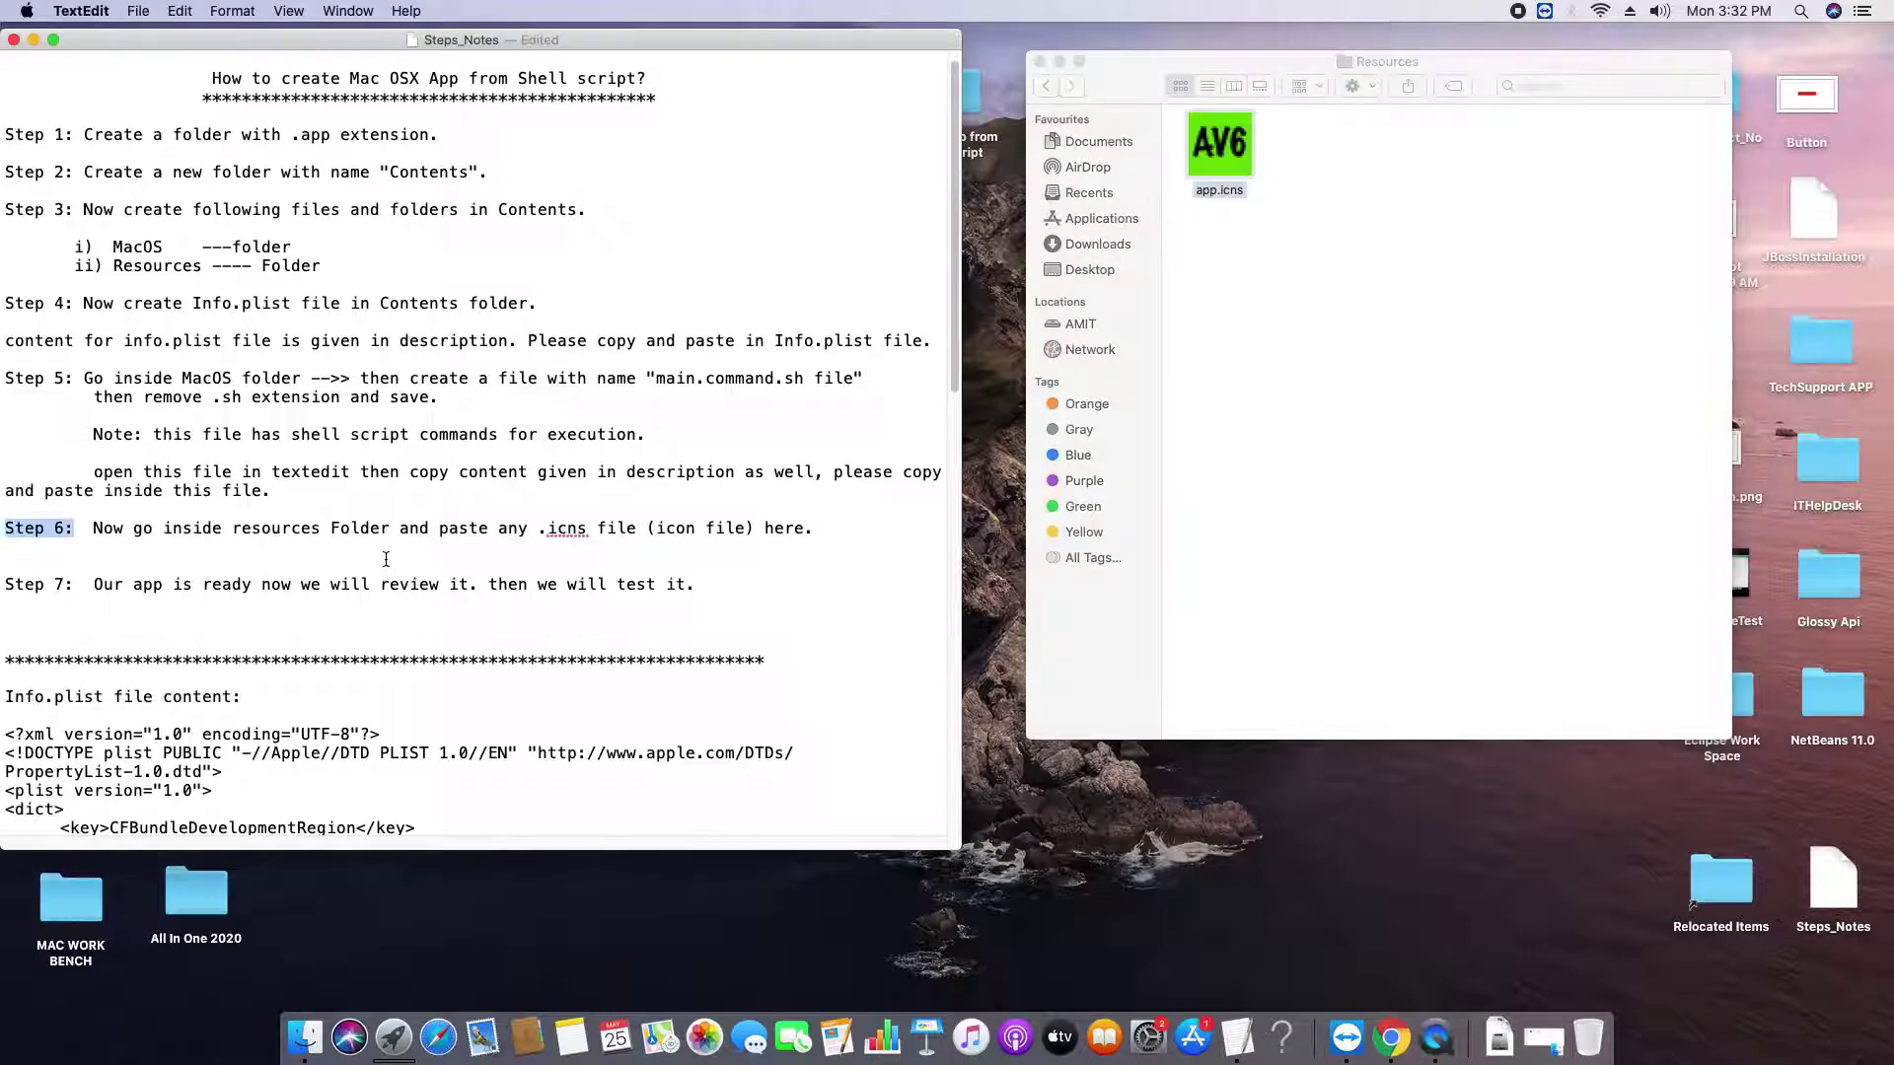
pyautogui.moveTo(74, 584); pyautogui.dragTo(716, 583)
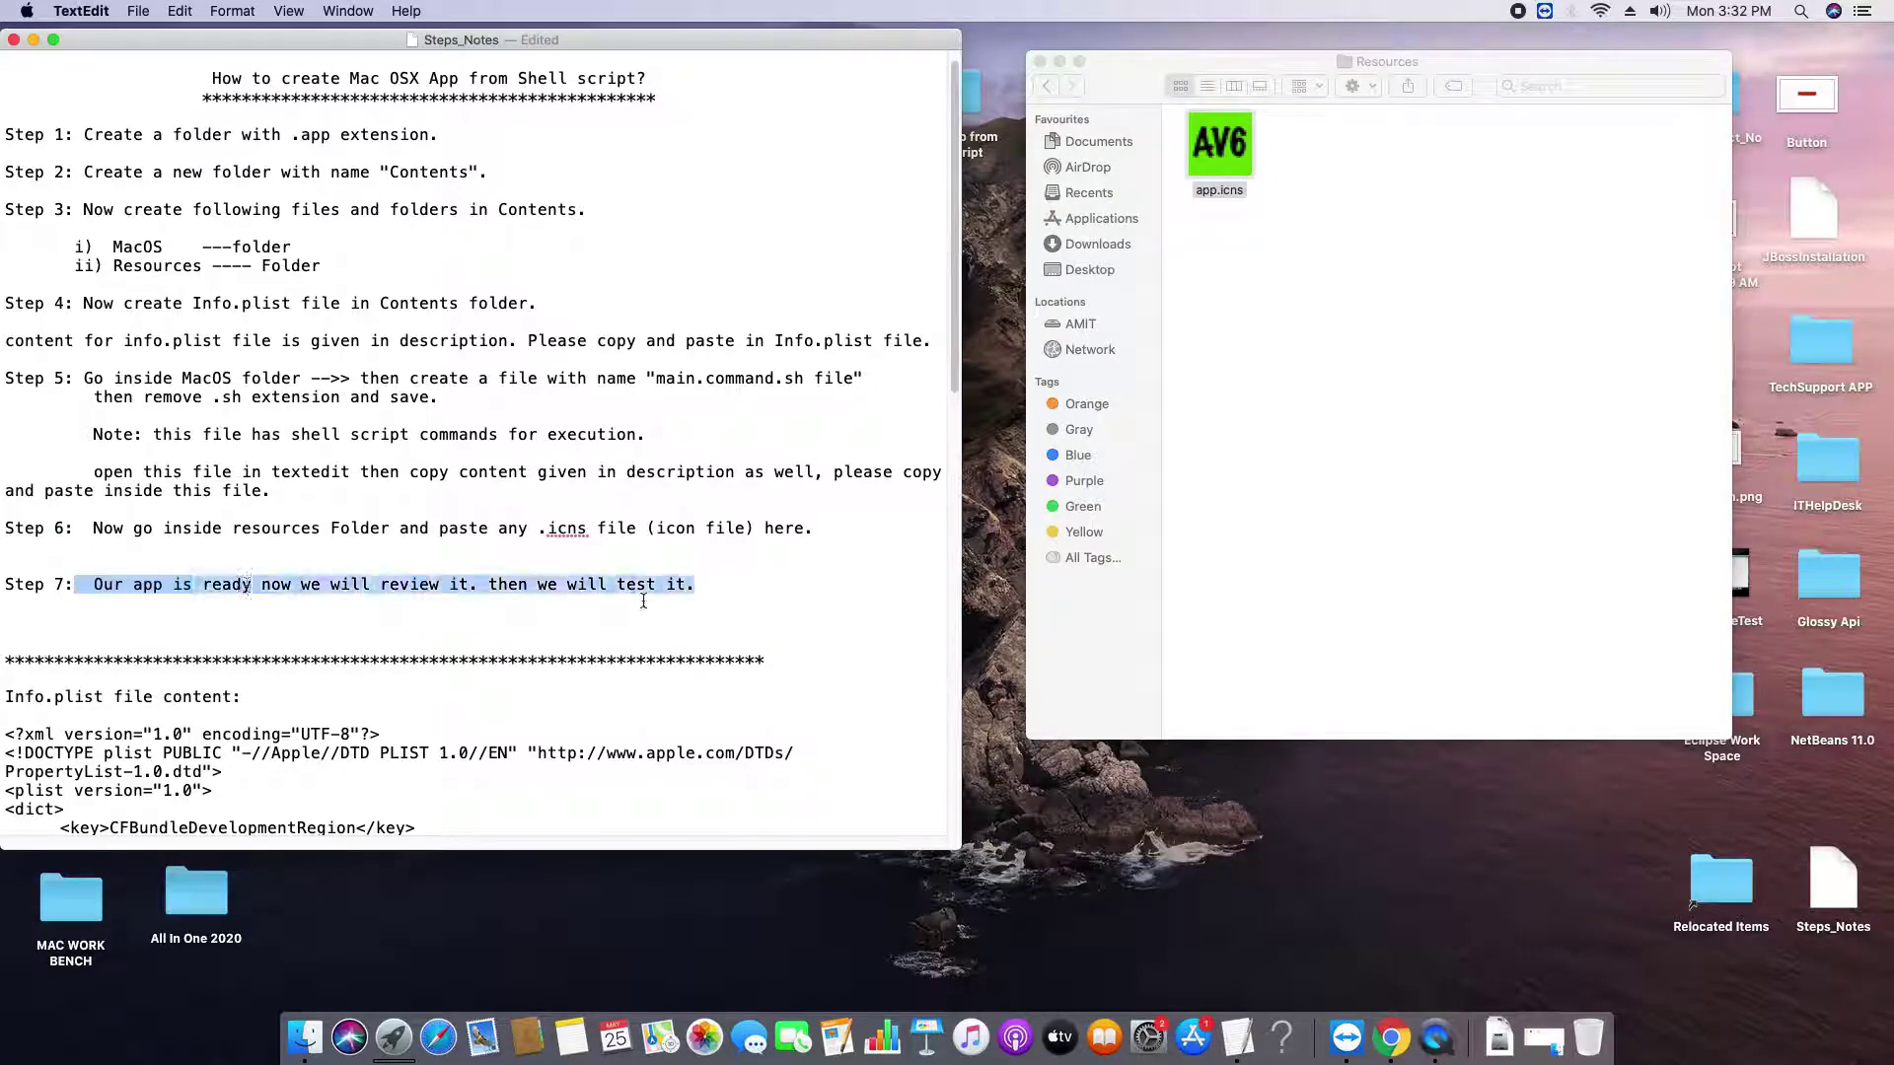
pyautogui.click(1122, 100)
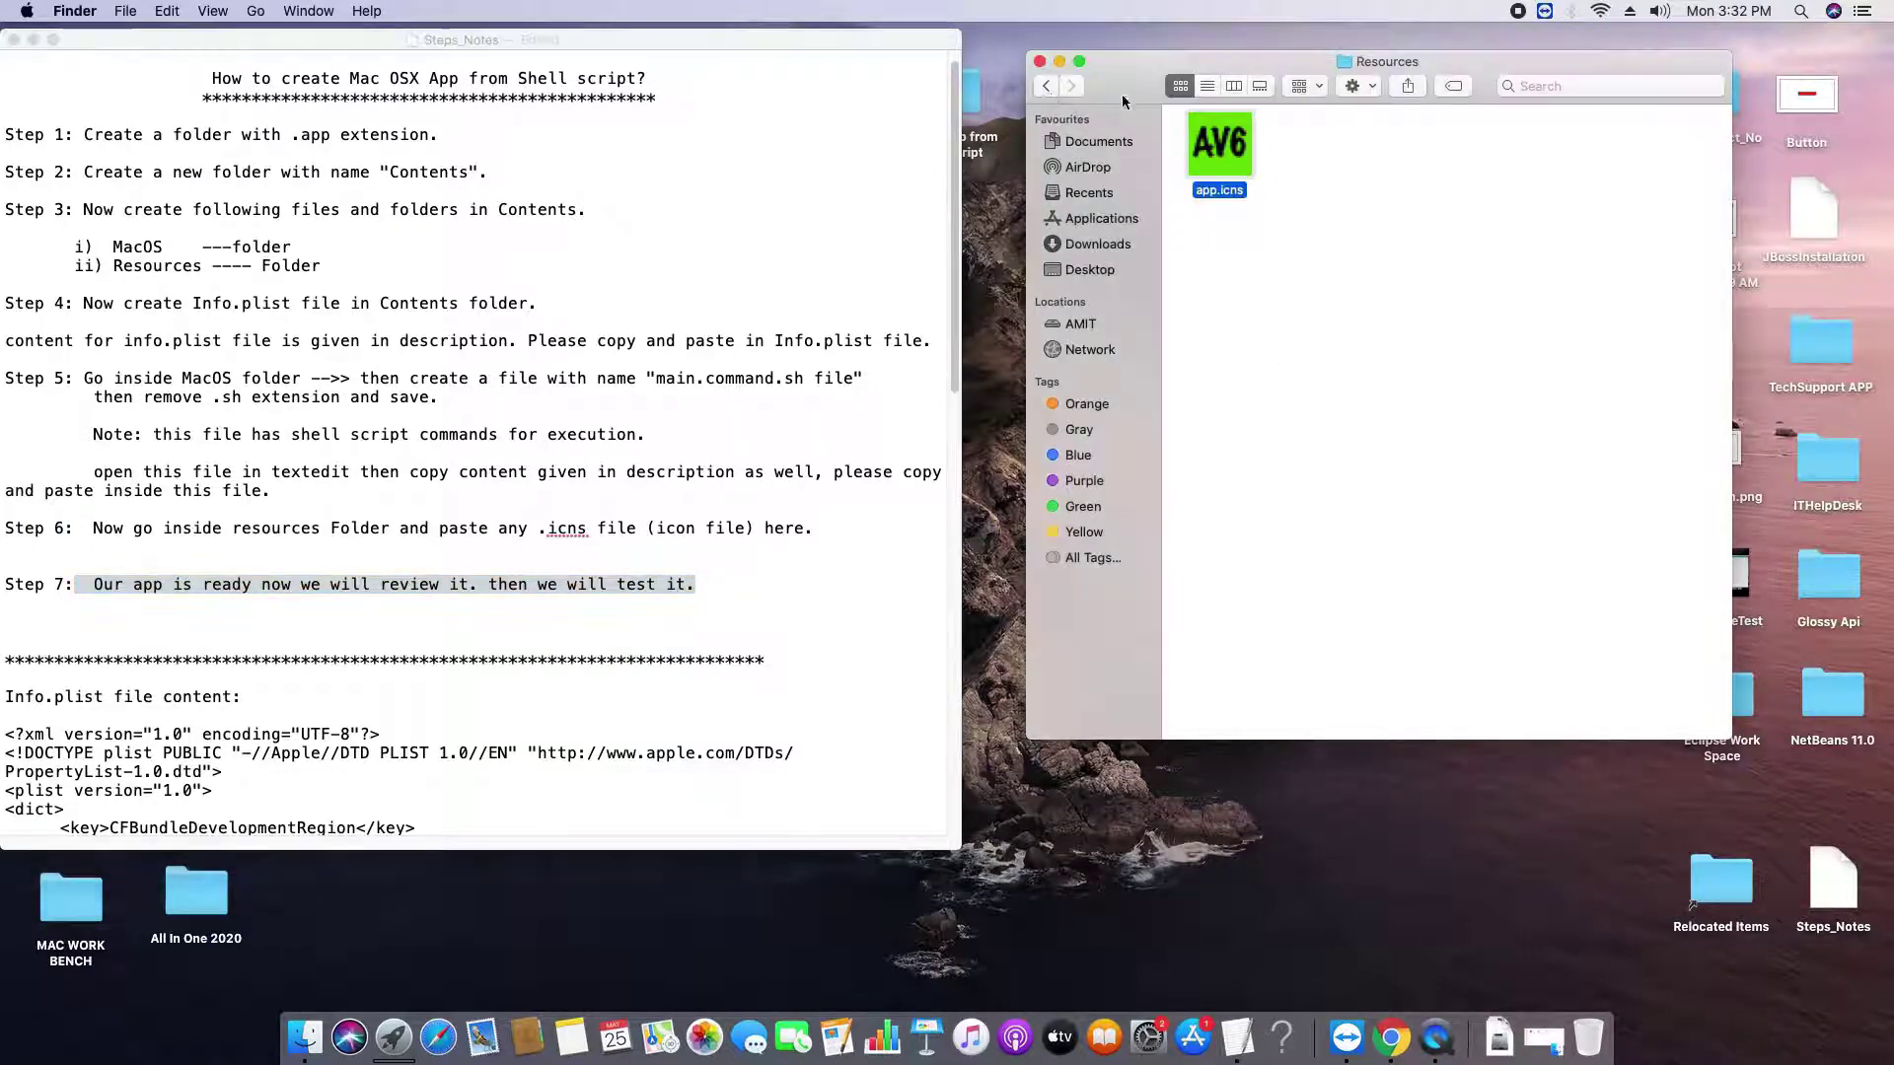
pyautogui.click(1046, 87)
pyautogui.click(1047, 87)
pyautogui.click(1047, 87)
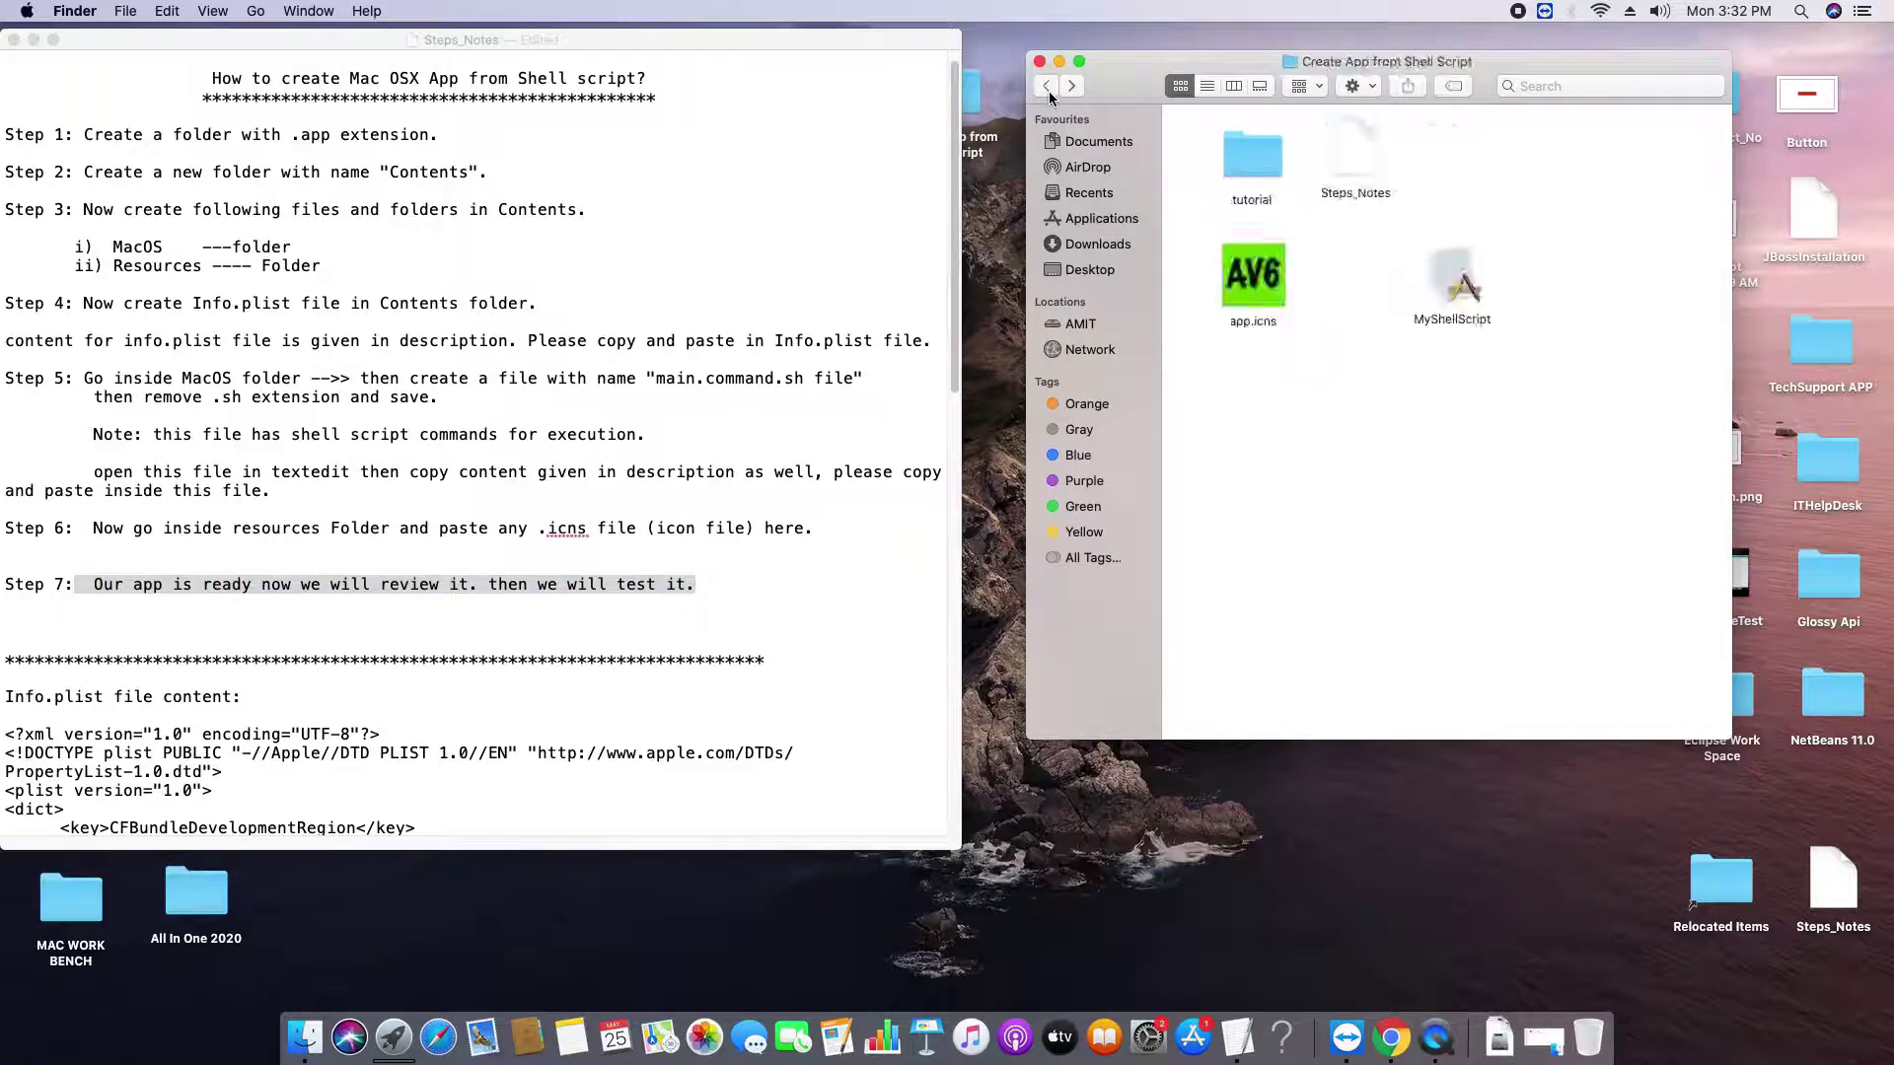
# - Review the MyShellScript package contents, checking the MacOS folder, Info.plist and the Resources folder
pyautogui.moveTo(1456, 286); pyautogui.dragTo(1476, 232)
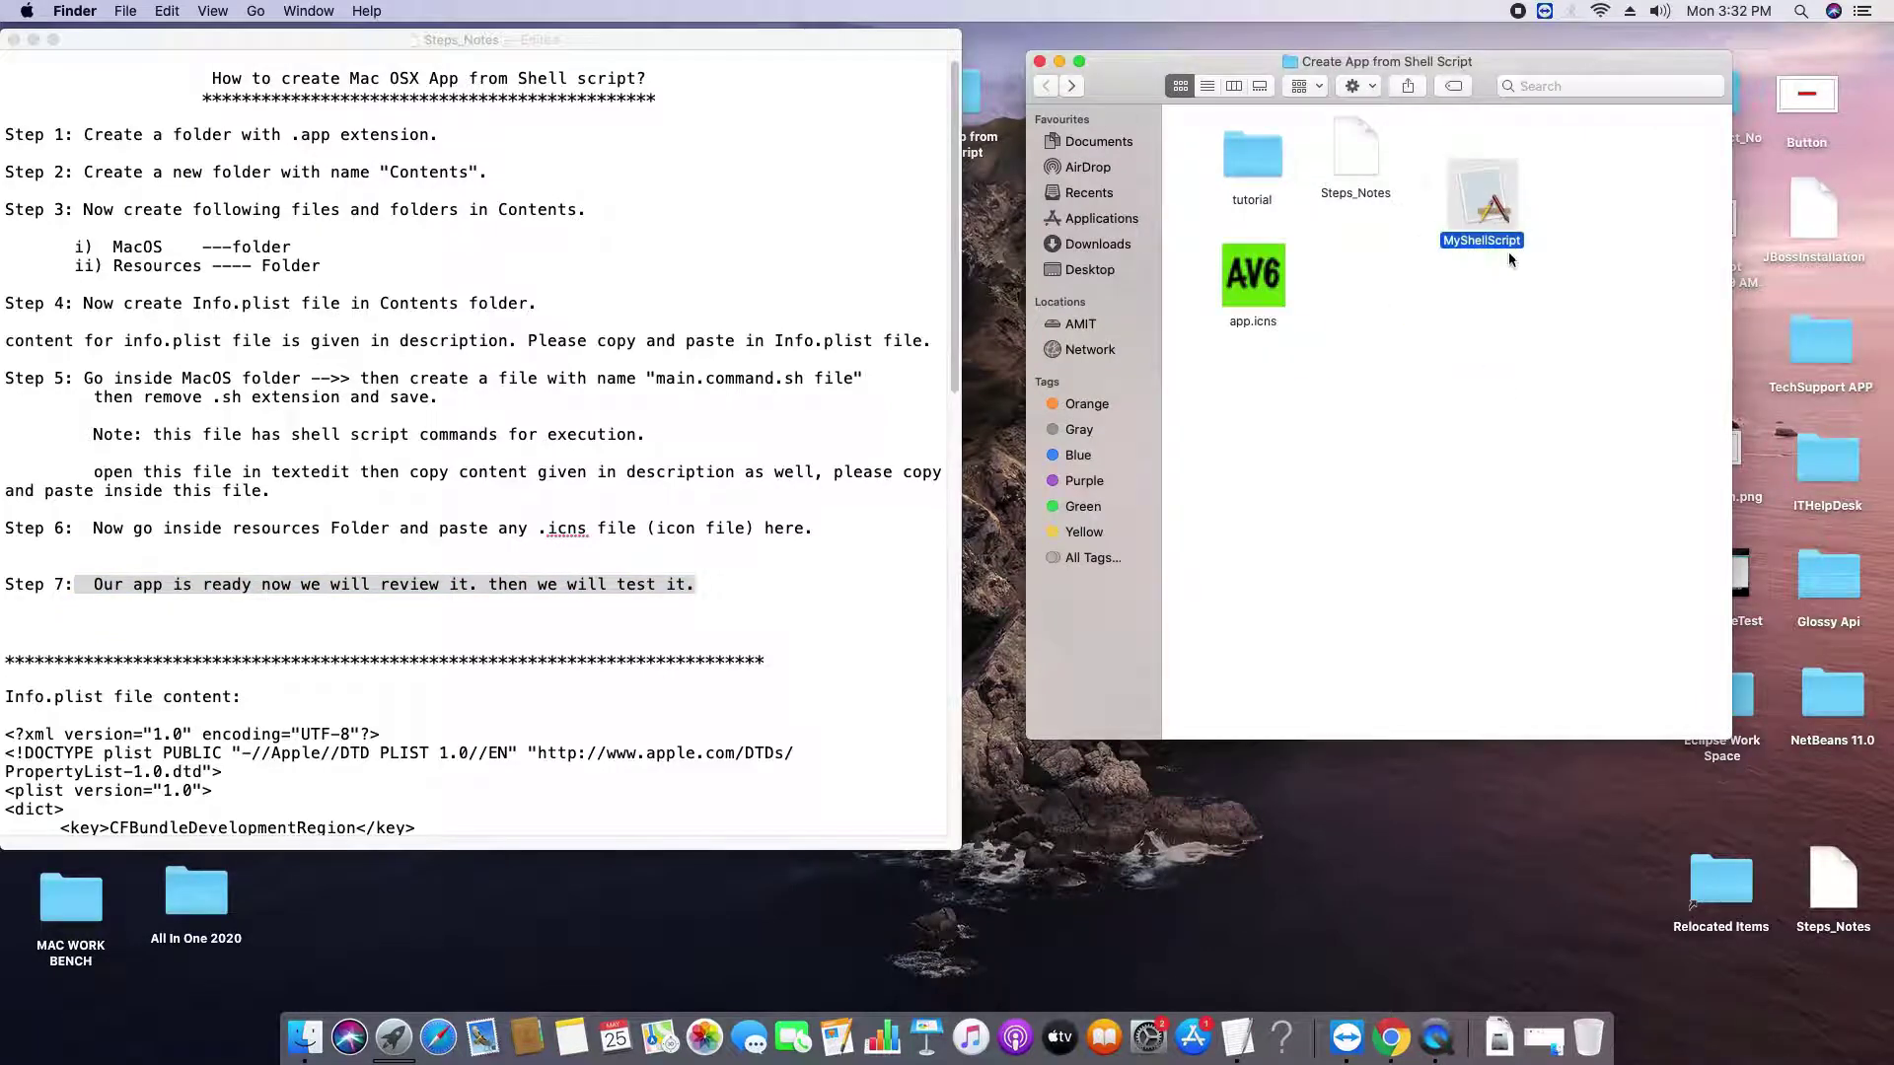
pyautogui.rightClick(1486, 231)
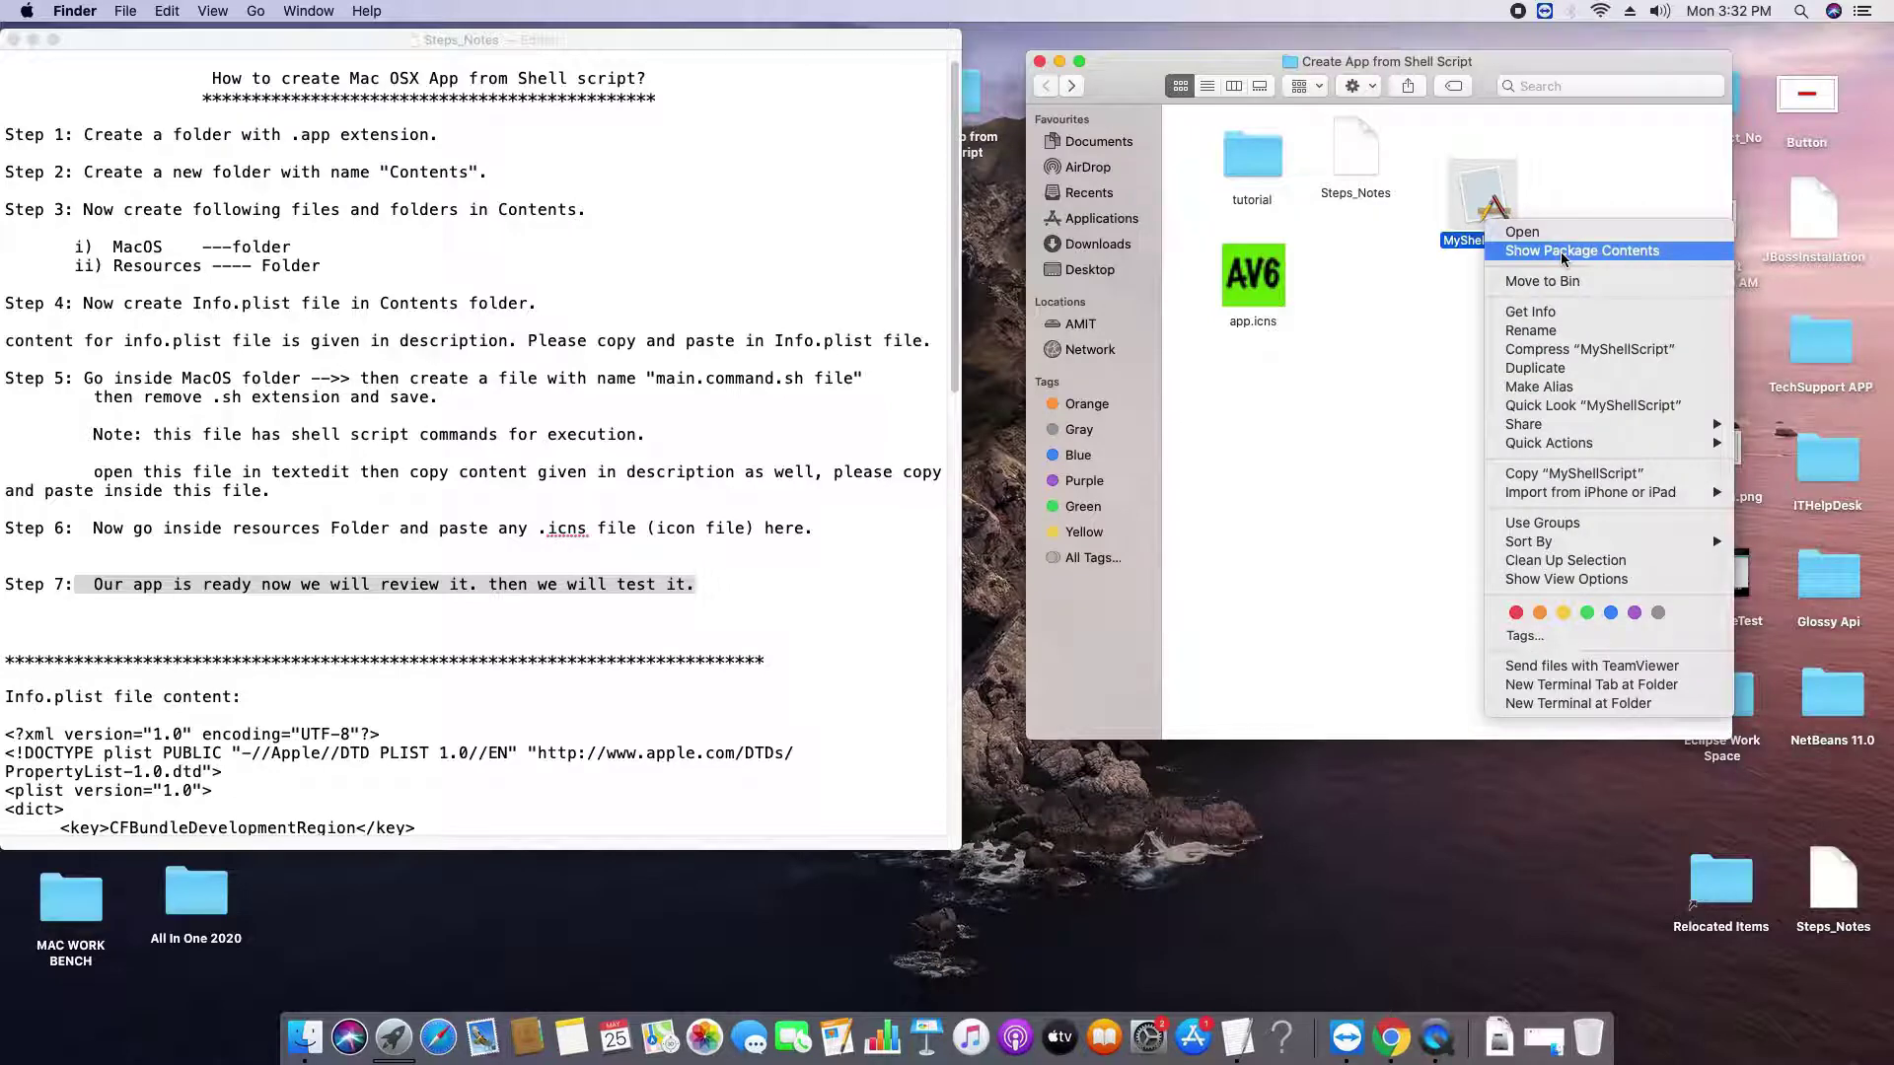
pyautogui.click(1563, 252)
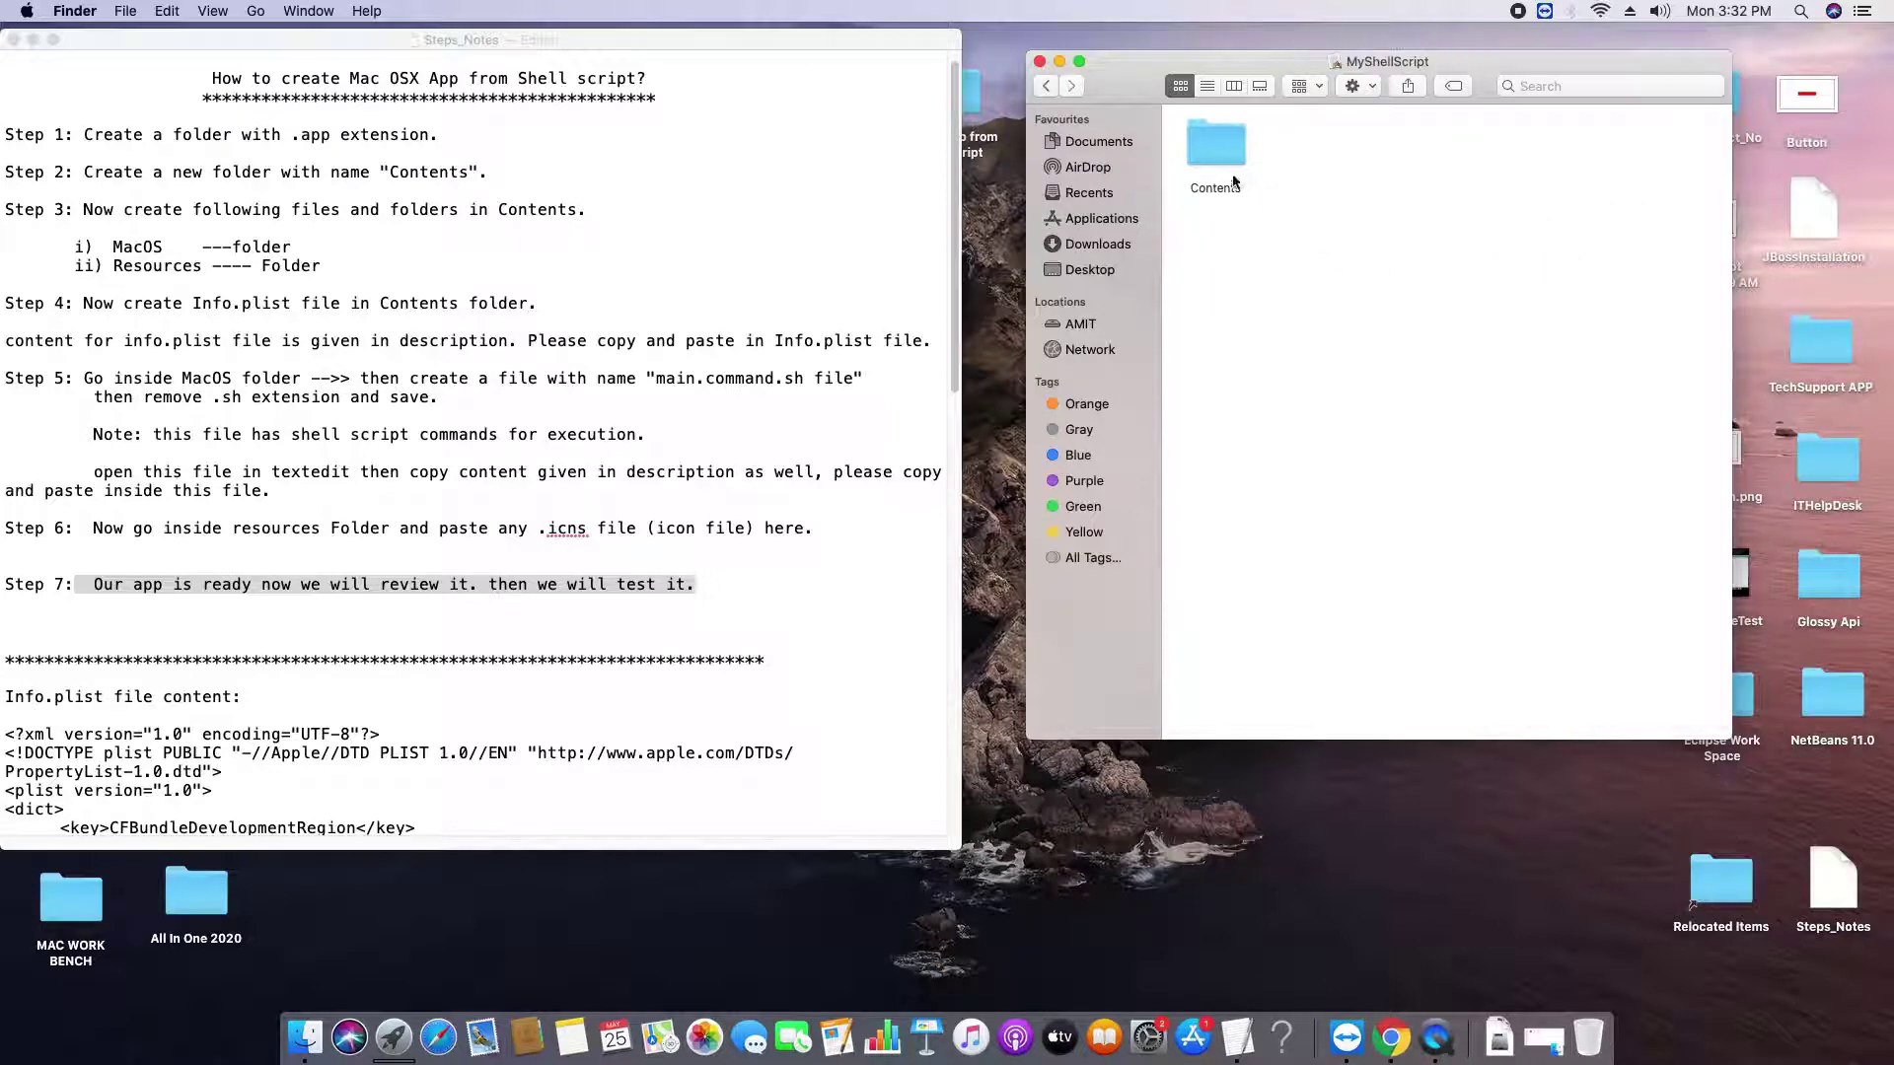
pyautogui.doubleClick(1247, 156)
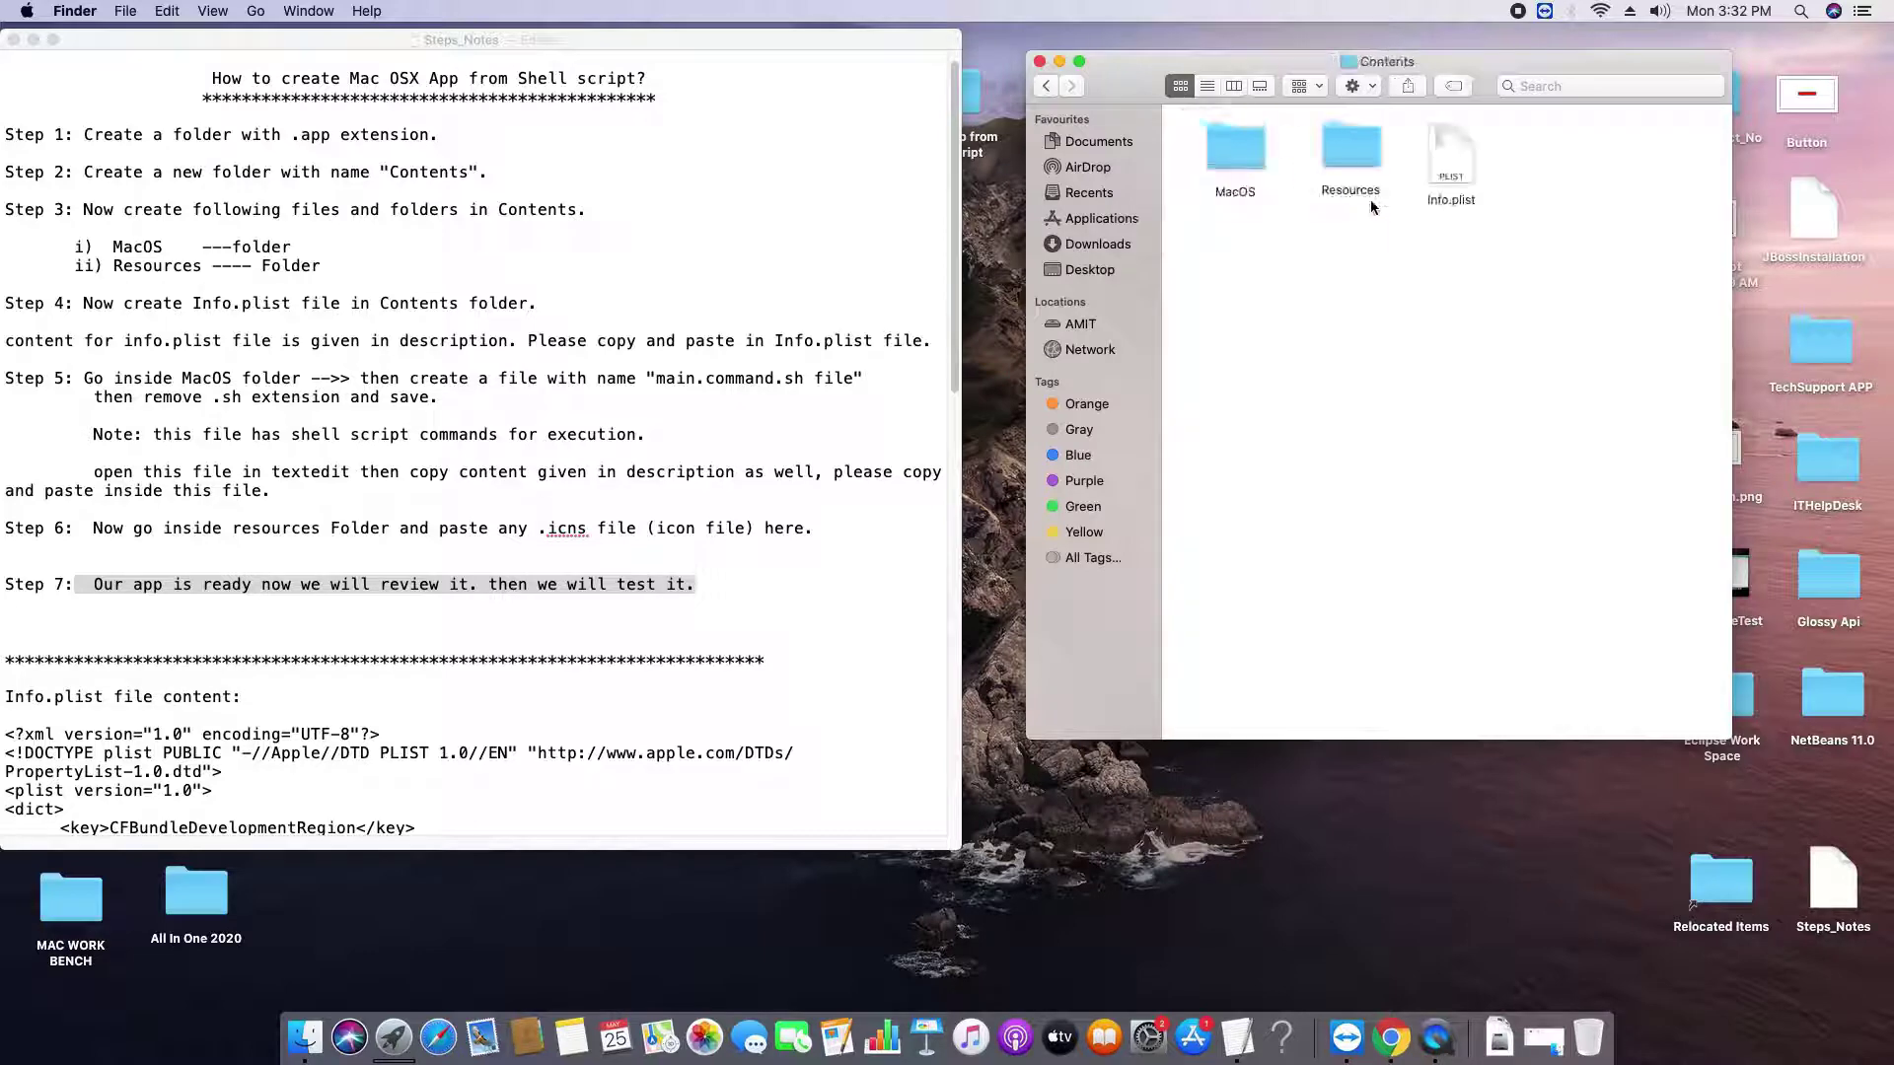
pyautogui.click(1368, 163)
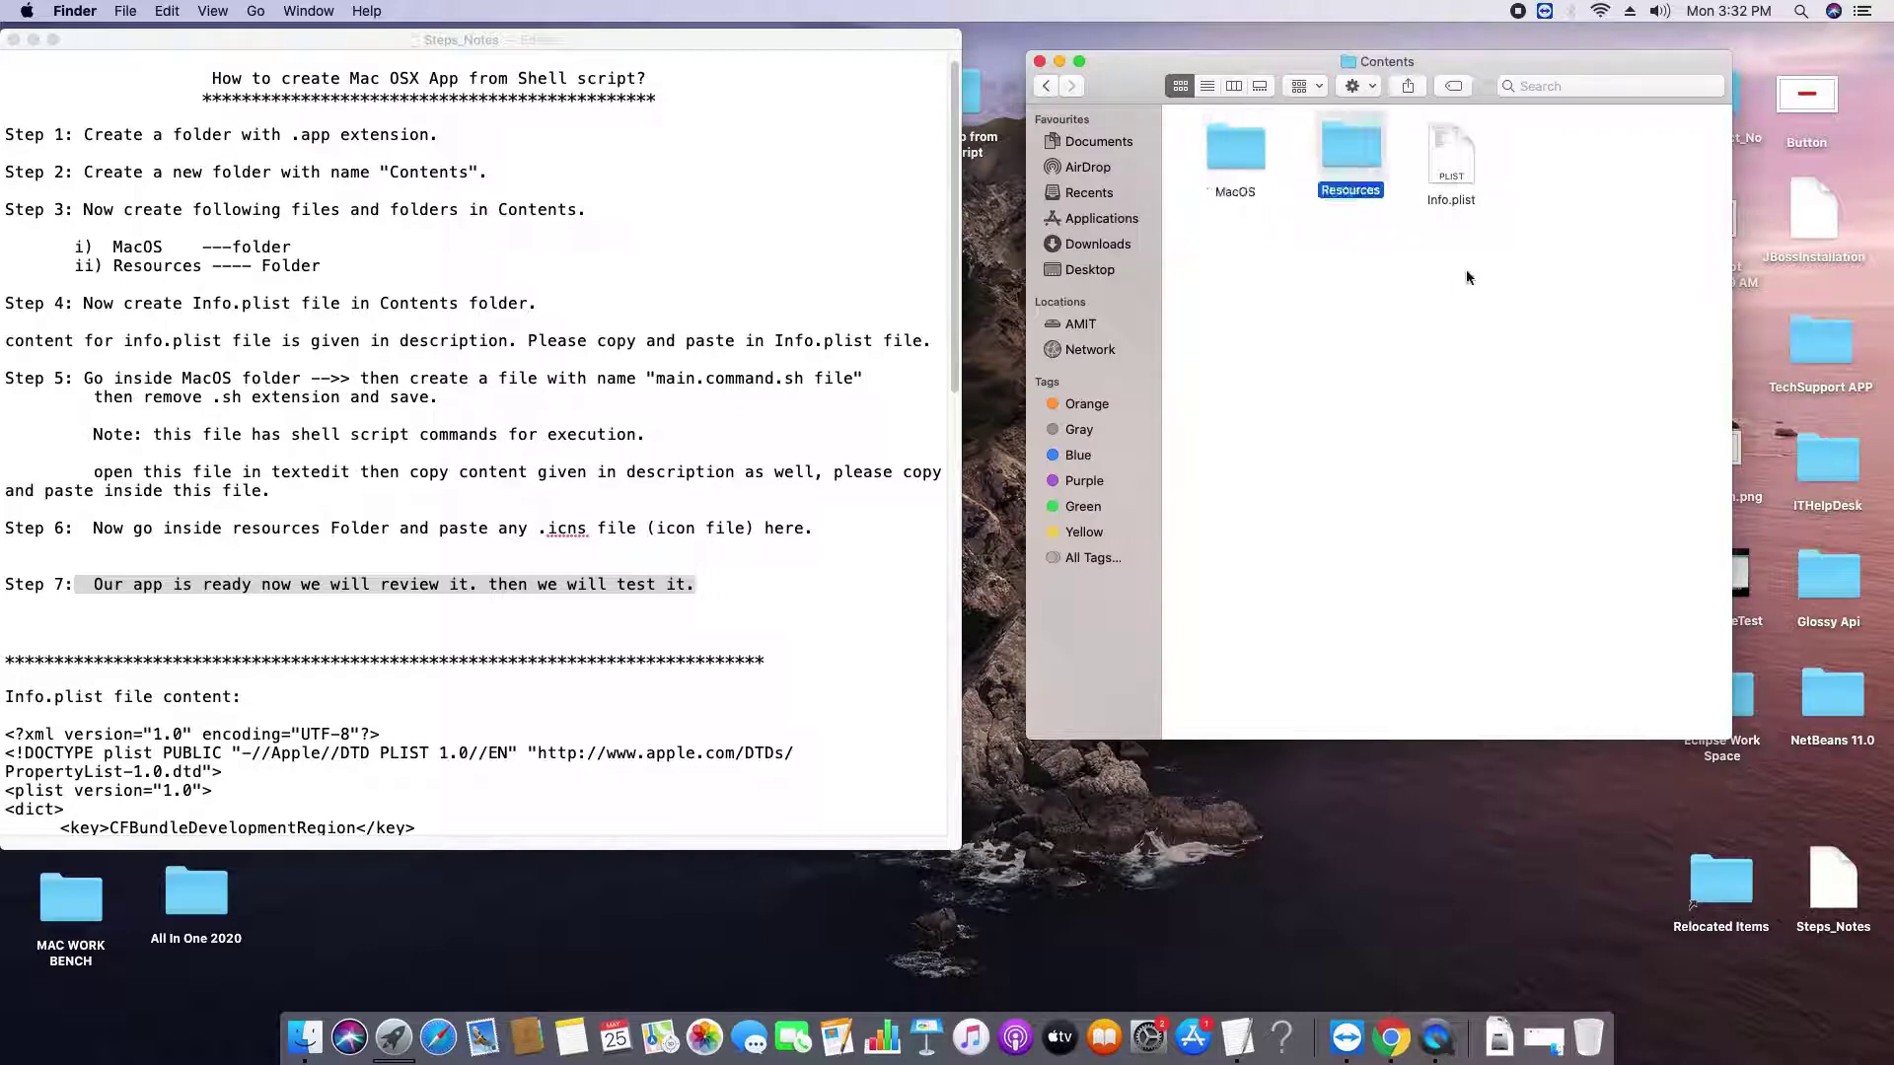
pyautogui.press('Right')
pyautogui.doubleClick(1239, 156)
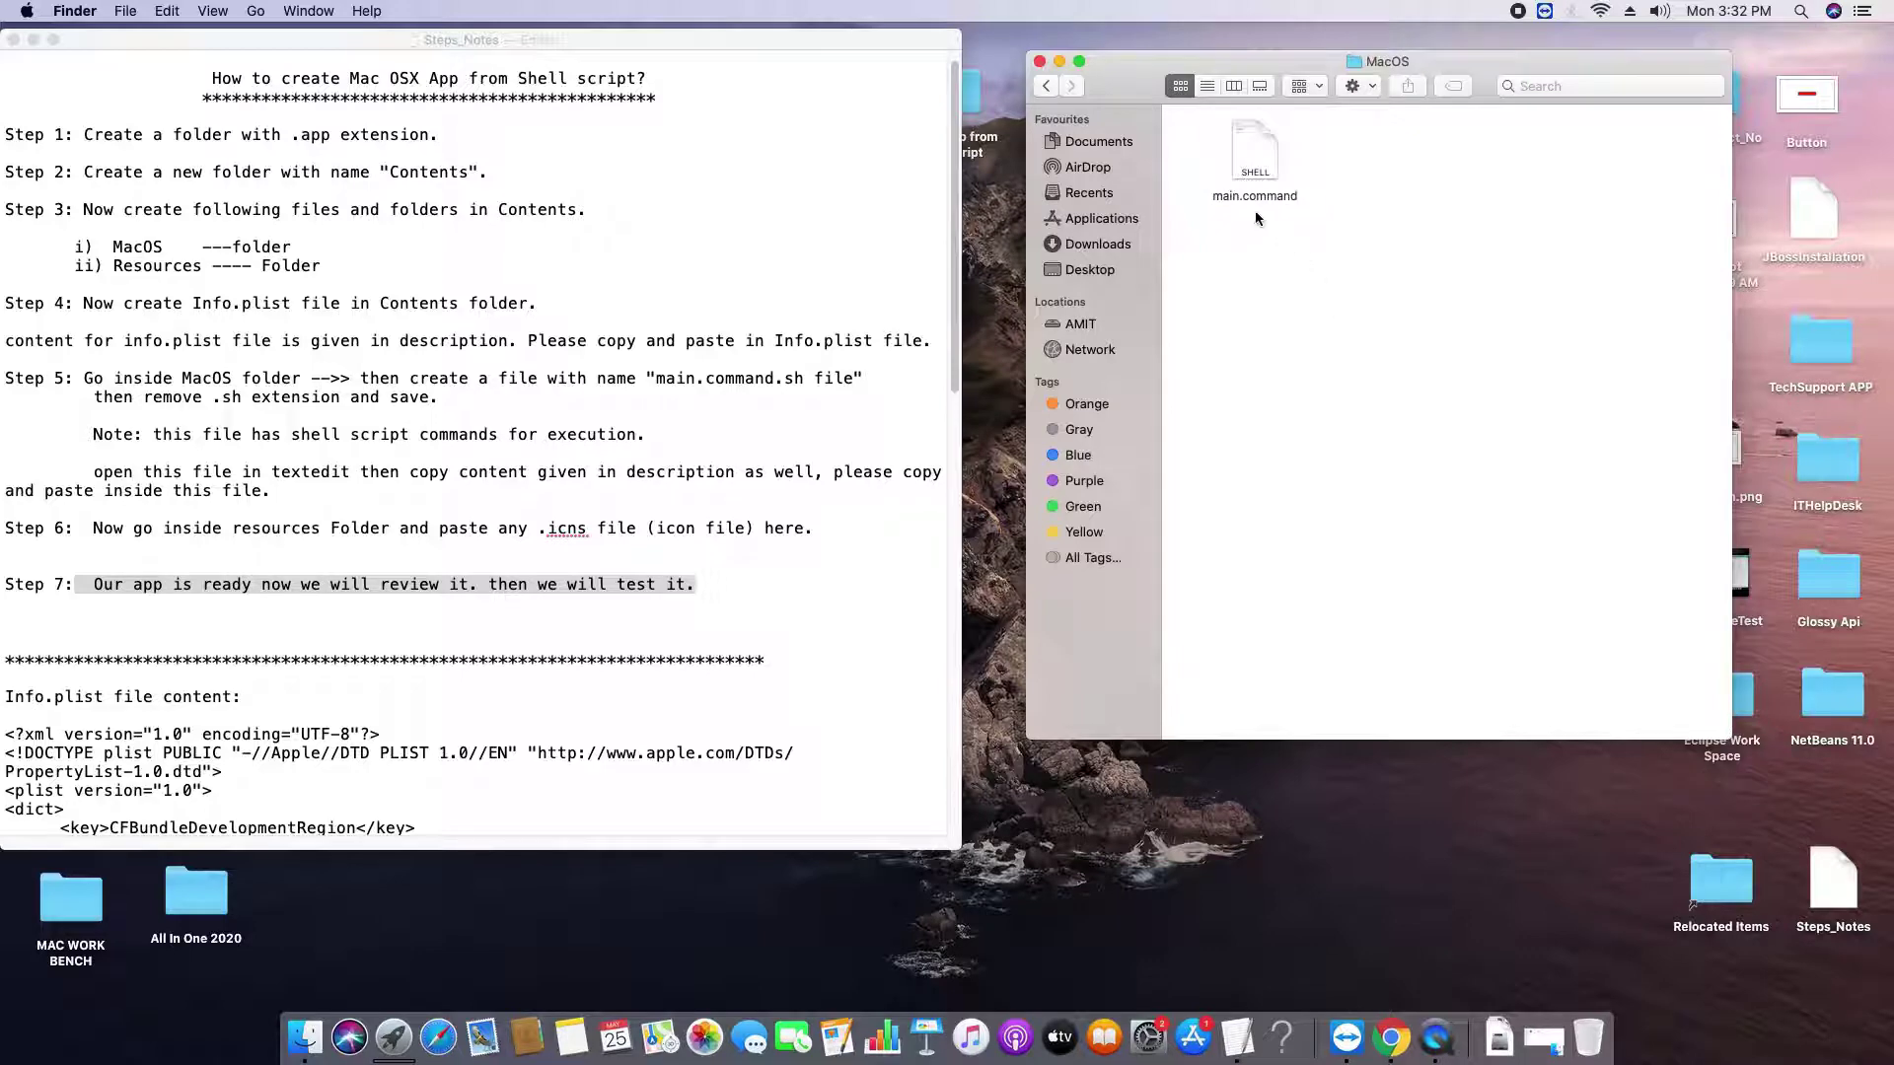
pyautogui.click(1047, 87)
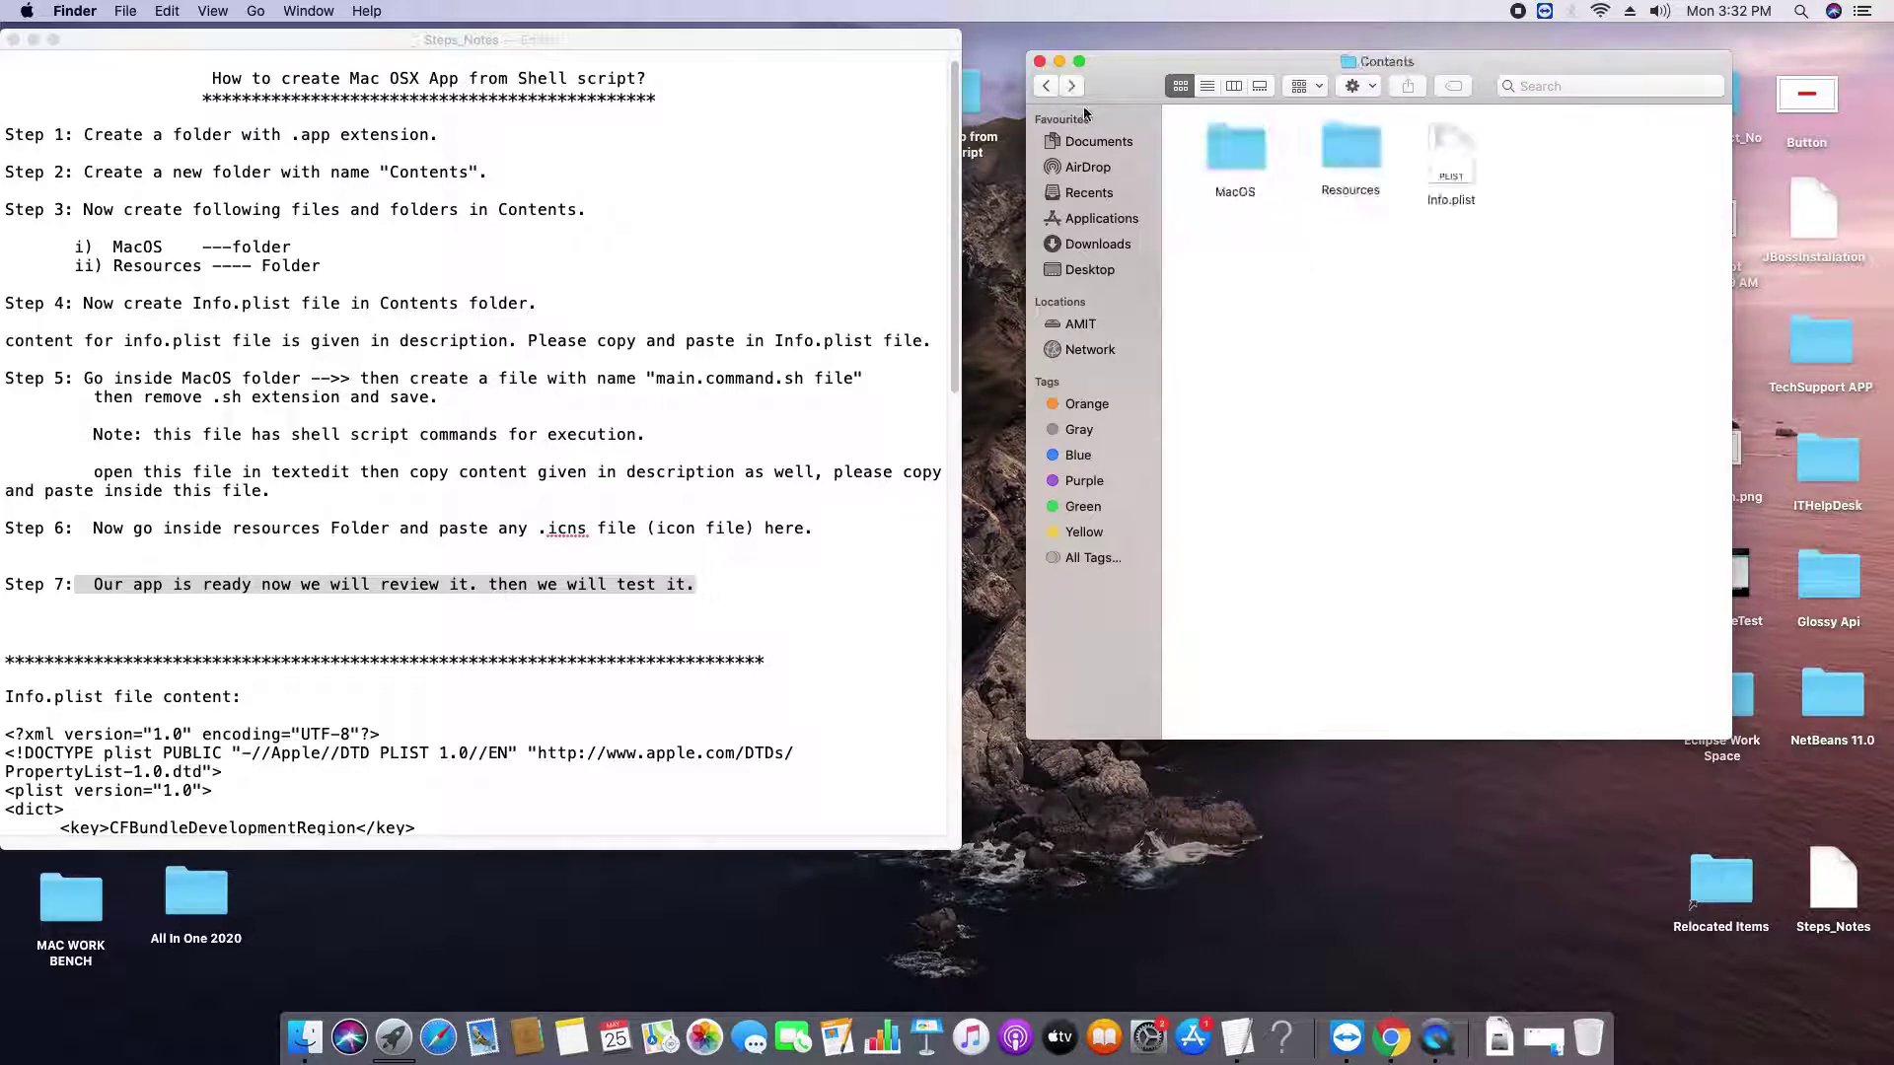
pyautogui.click(1445, 163)
pyautogui.click(1365, 192)
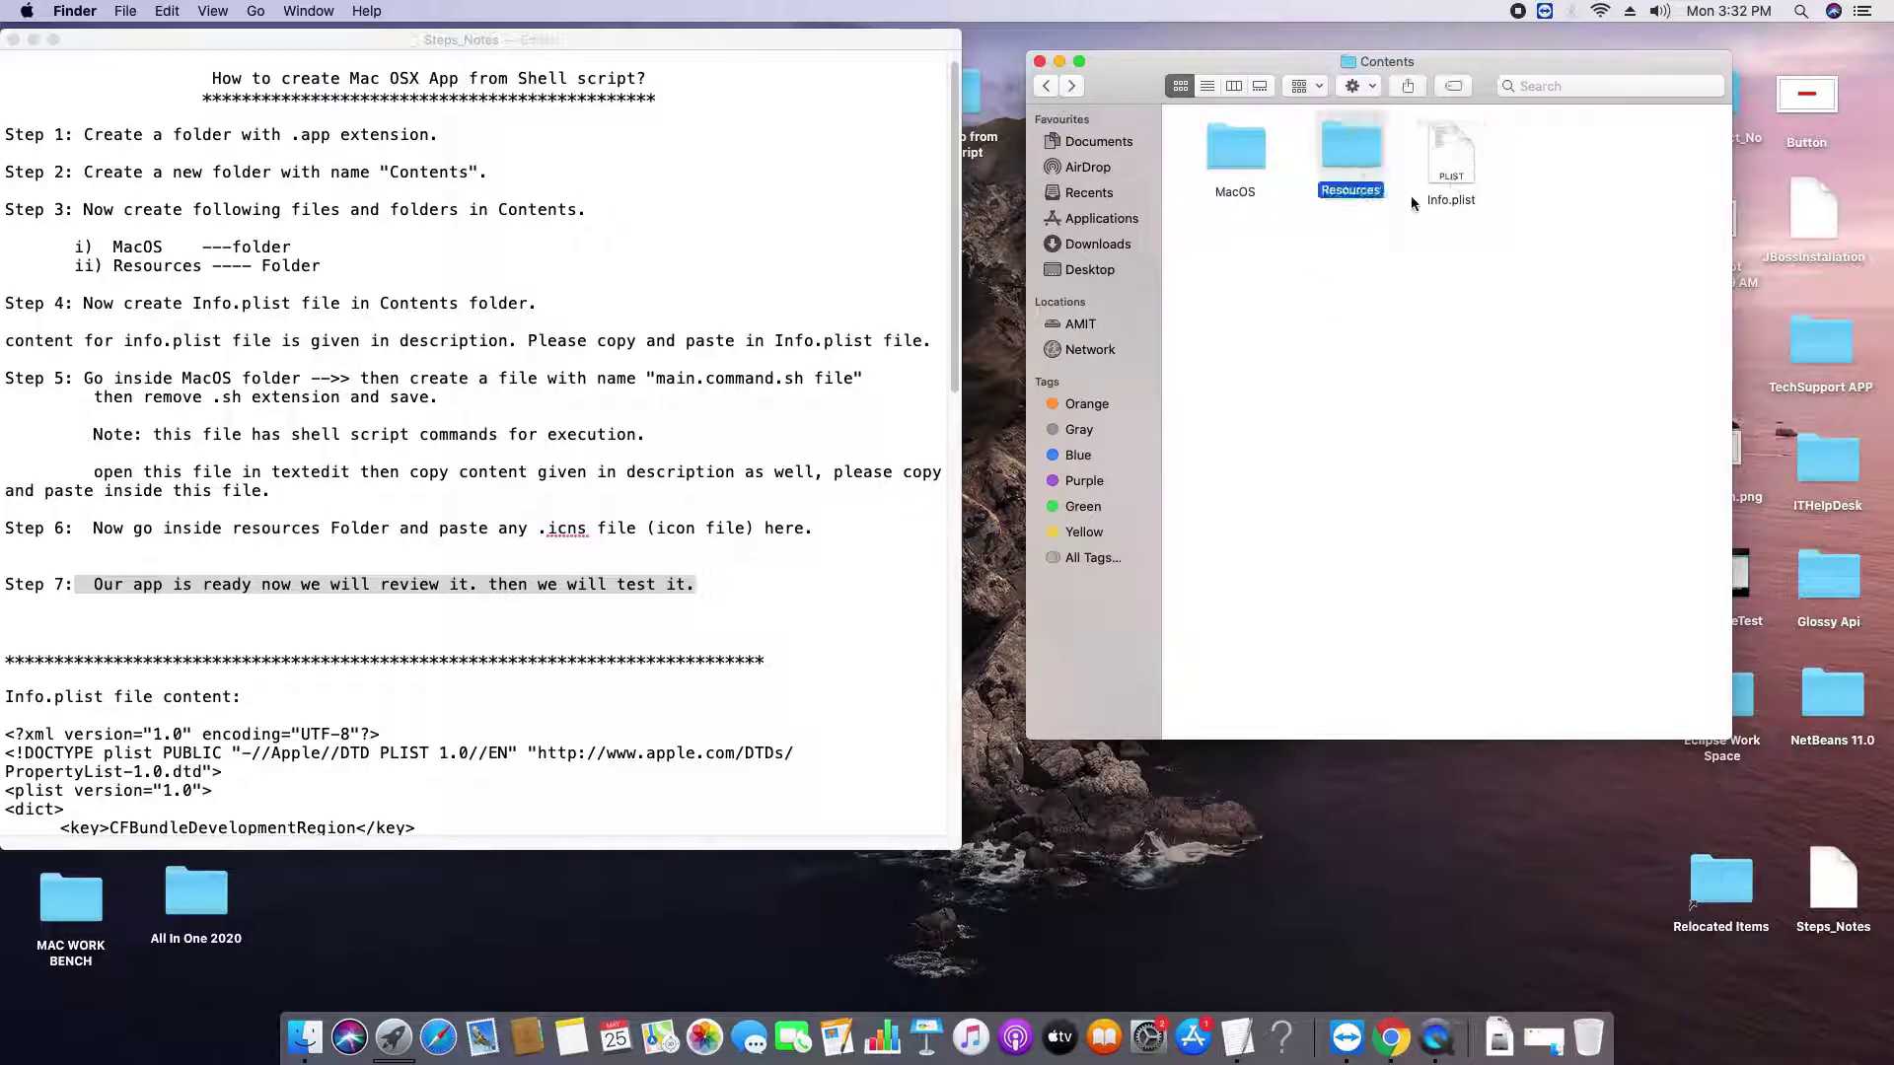
pyautogui.doubleClick(1367, 160)
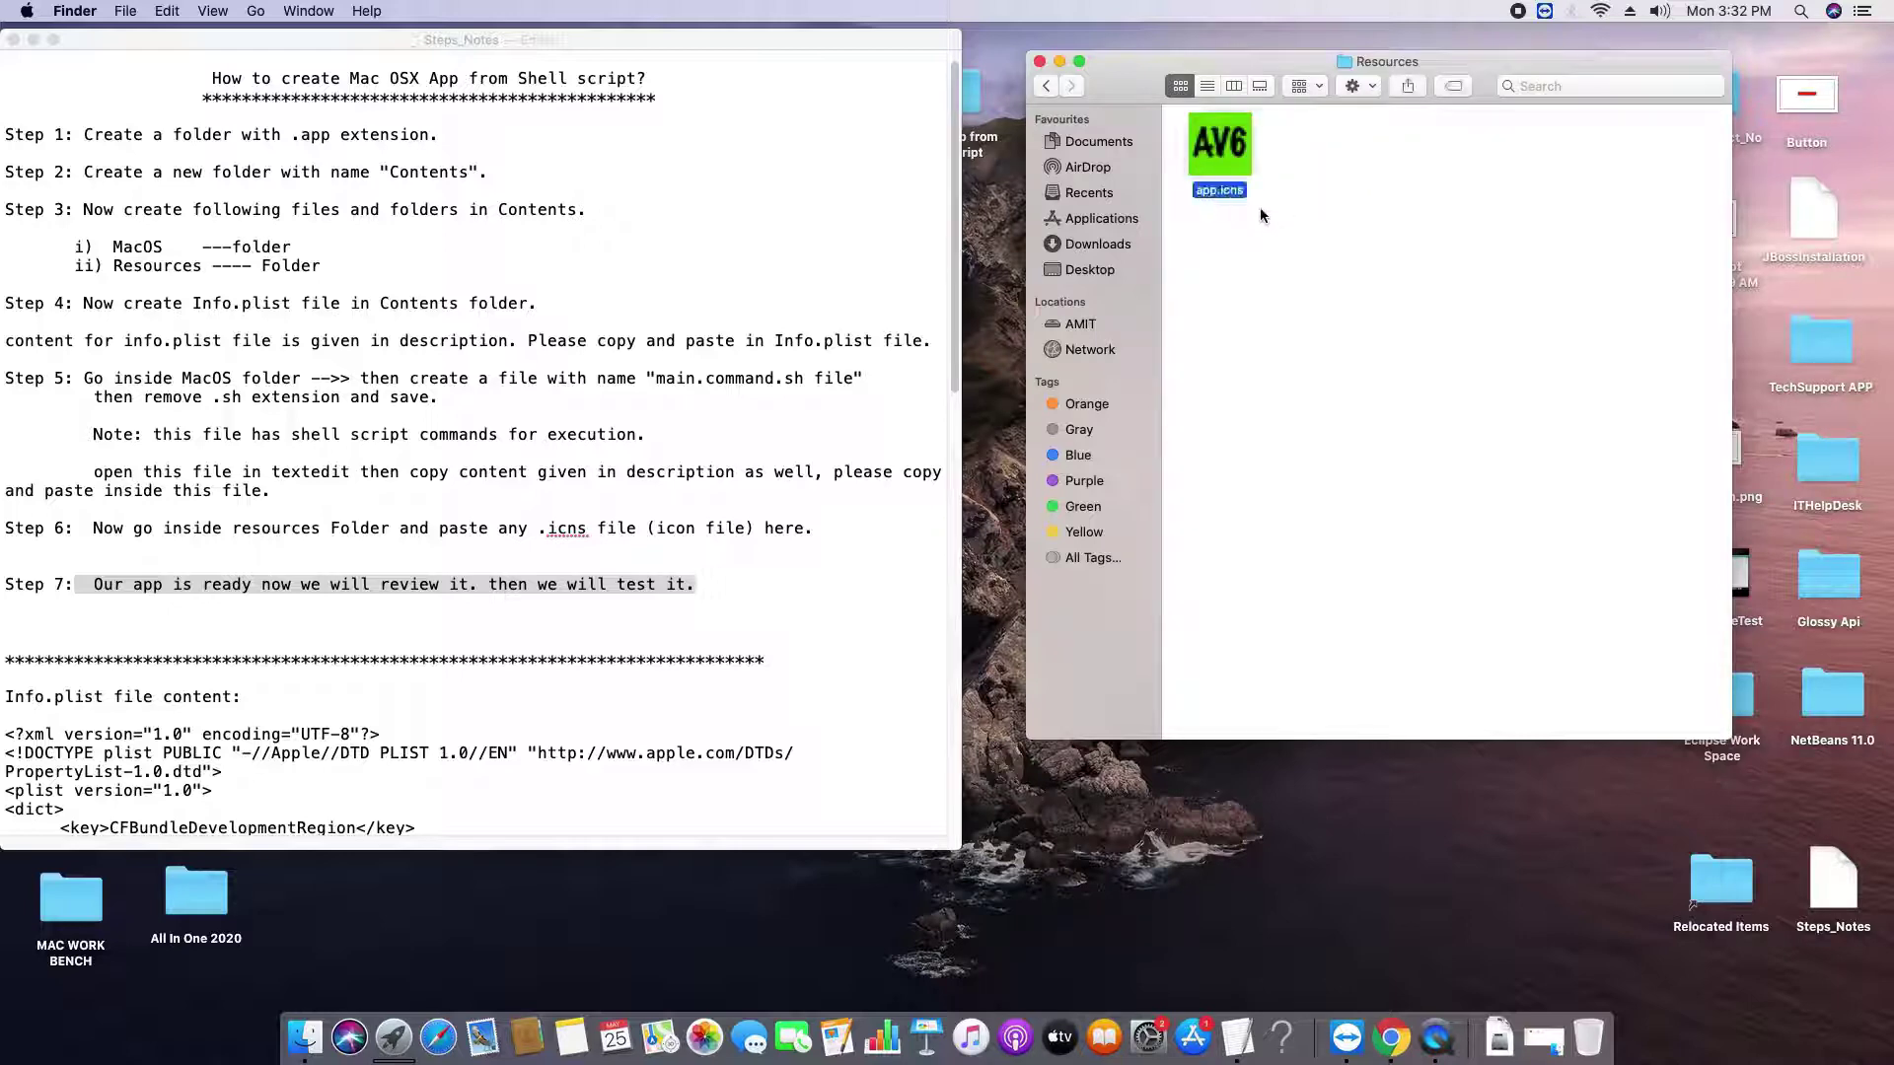
# - Examine the CFBundleIconFile key and its app string in the notes' Info.plist content
pyautogui.moveTo(955, 361); pyautogui.dragTo(939, 619)
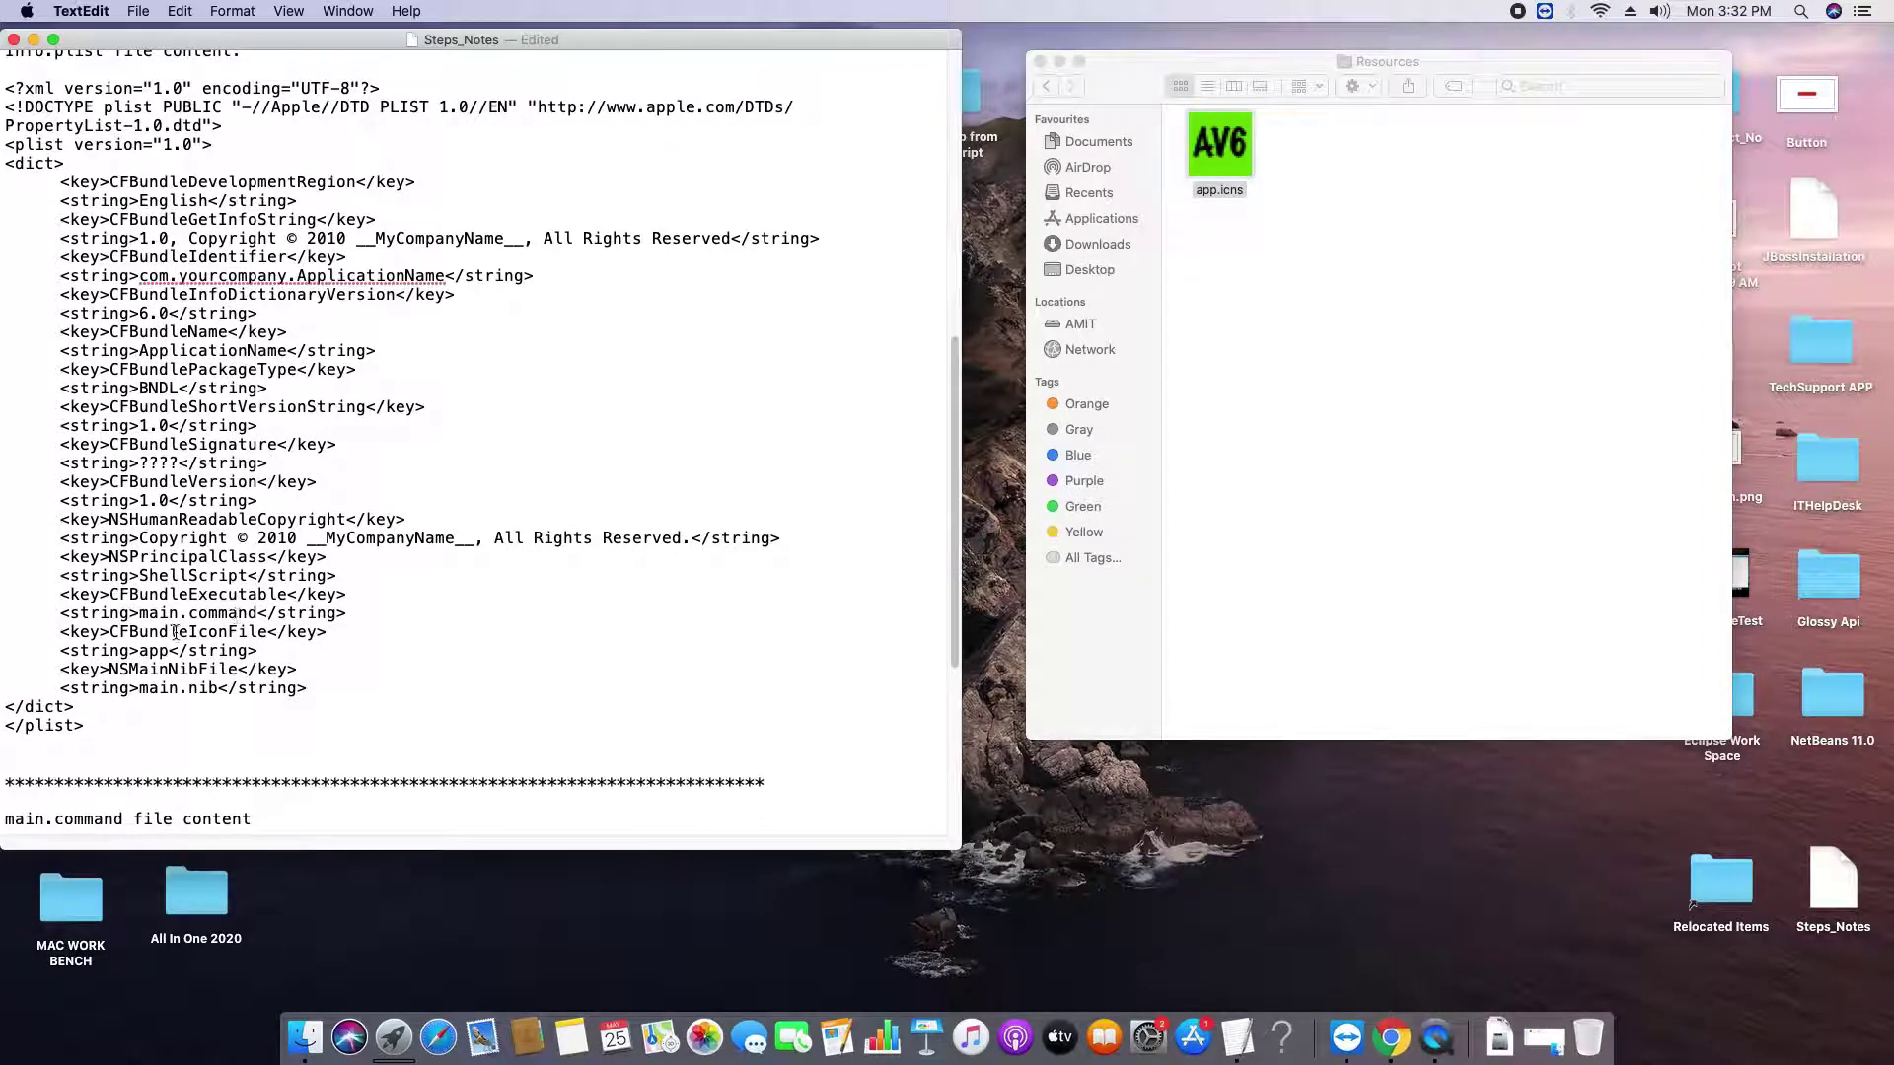
pyautogui.moveTo(109, 631)
pyautogui.mouseDown()
pyautogui.moveTo(264, 631)
pyautogui.moveTo(139, 650)
pyautogui.mouseUp()
pyautogui.moveTo(109, 633); pyautogui.dragTo(263, 632)
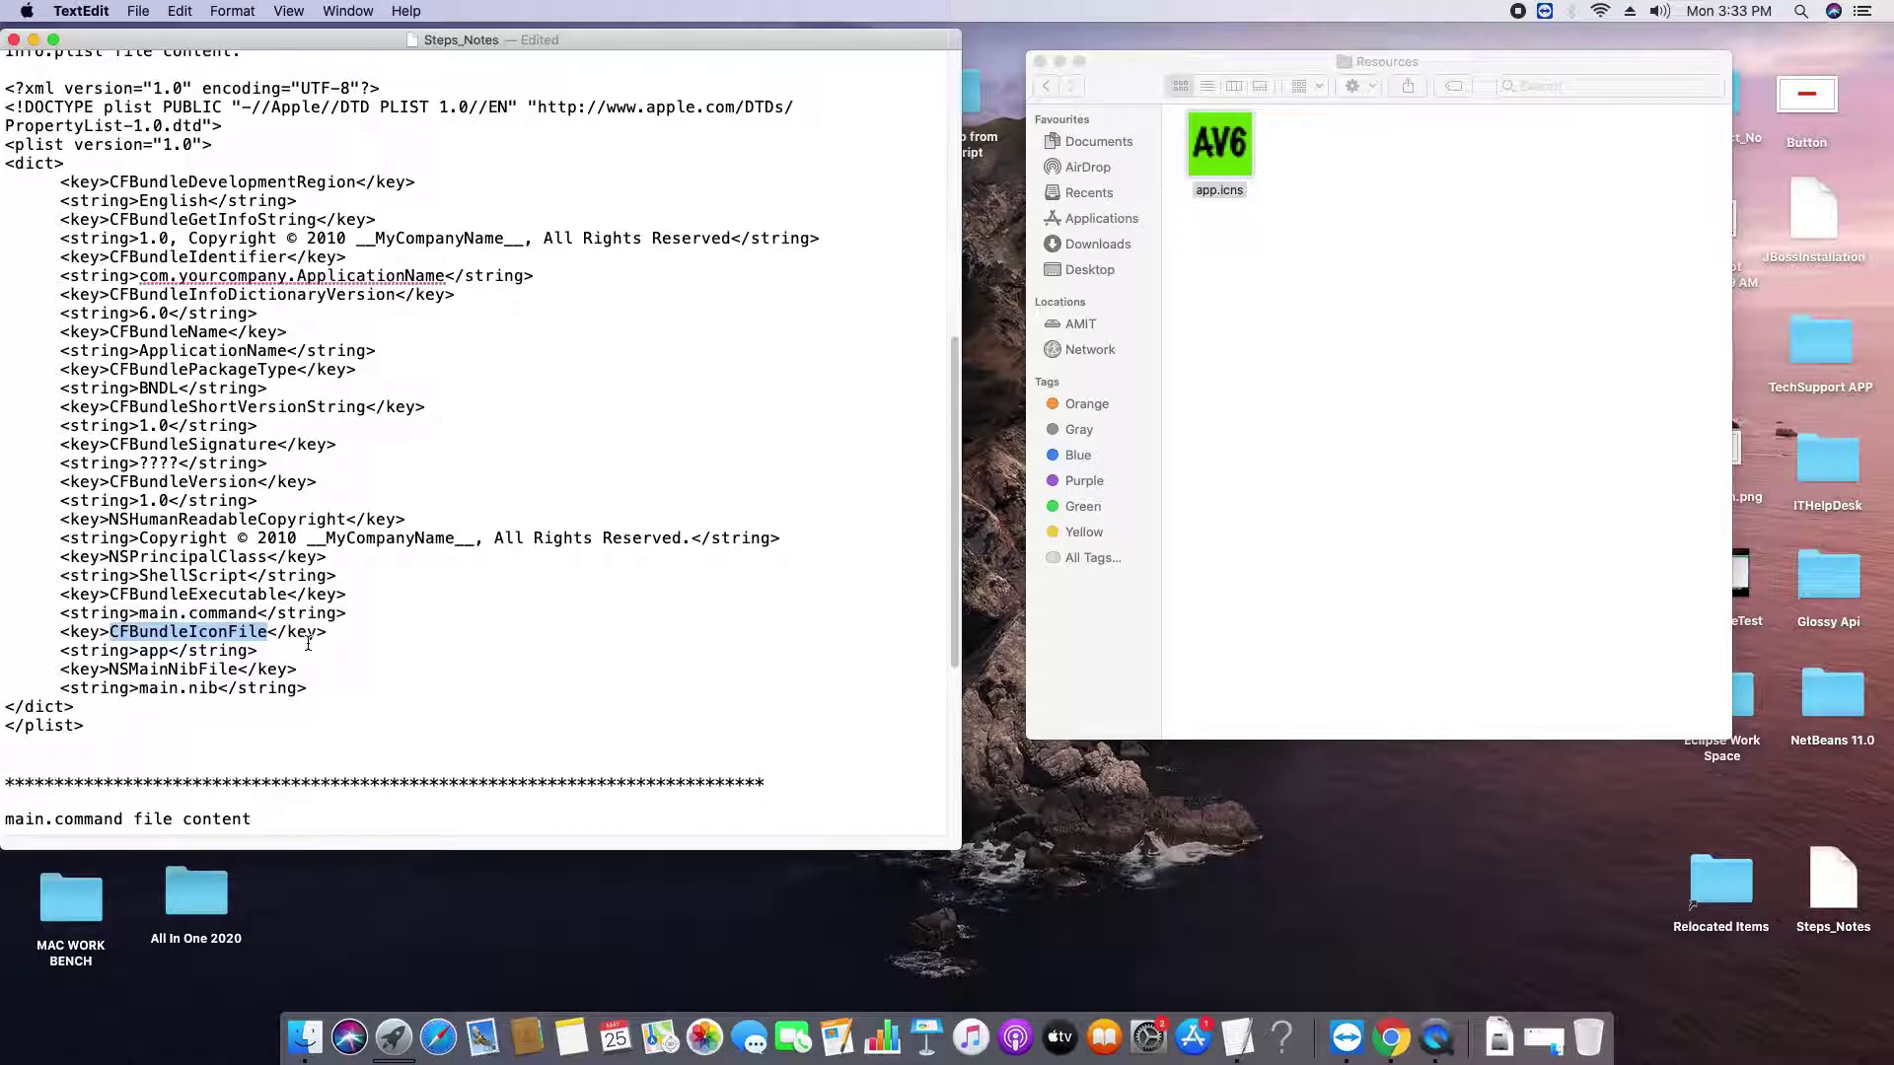
pyautogui.moveTo(171, 652); pyautogui.dragTo(139, 651)
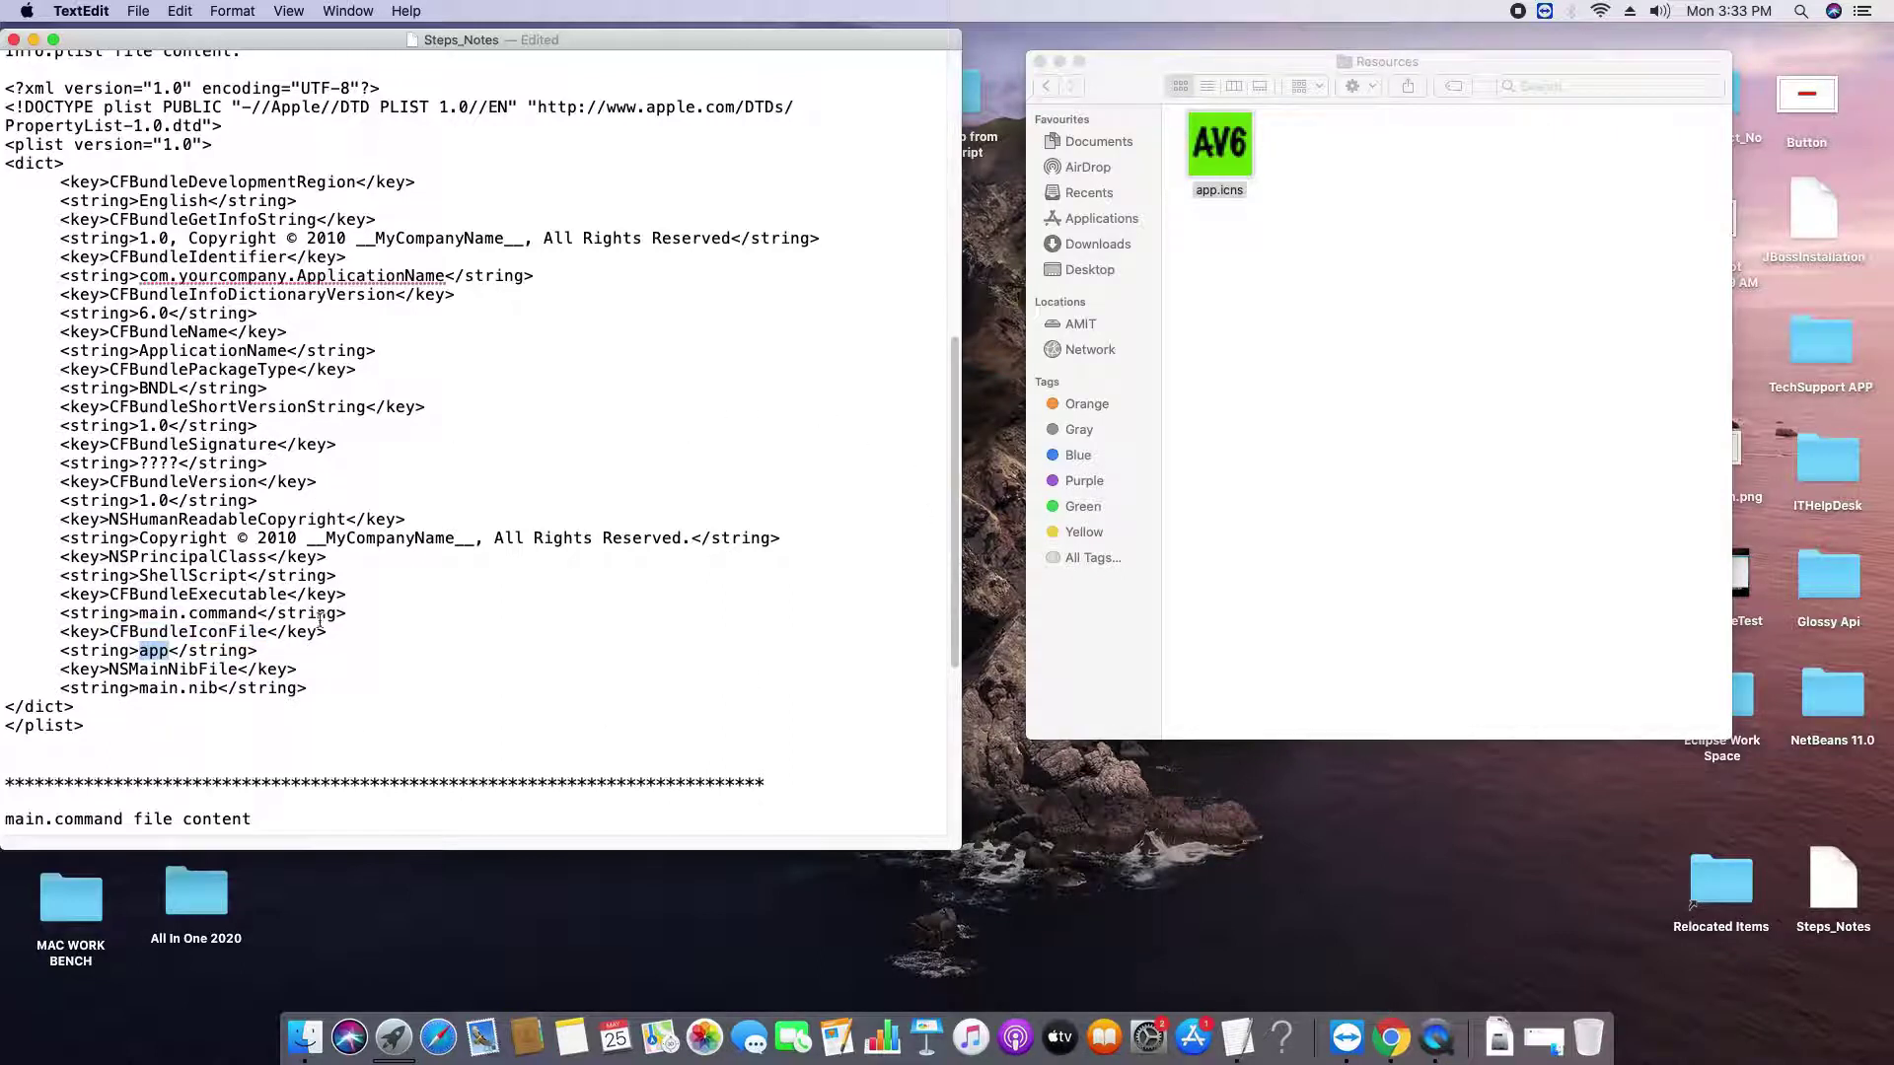
pyautogui.moveTo(57, 634); pyautogui.dragTo(290, 650)
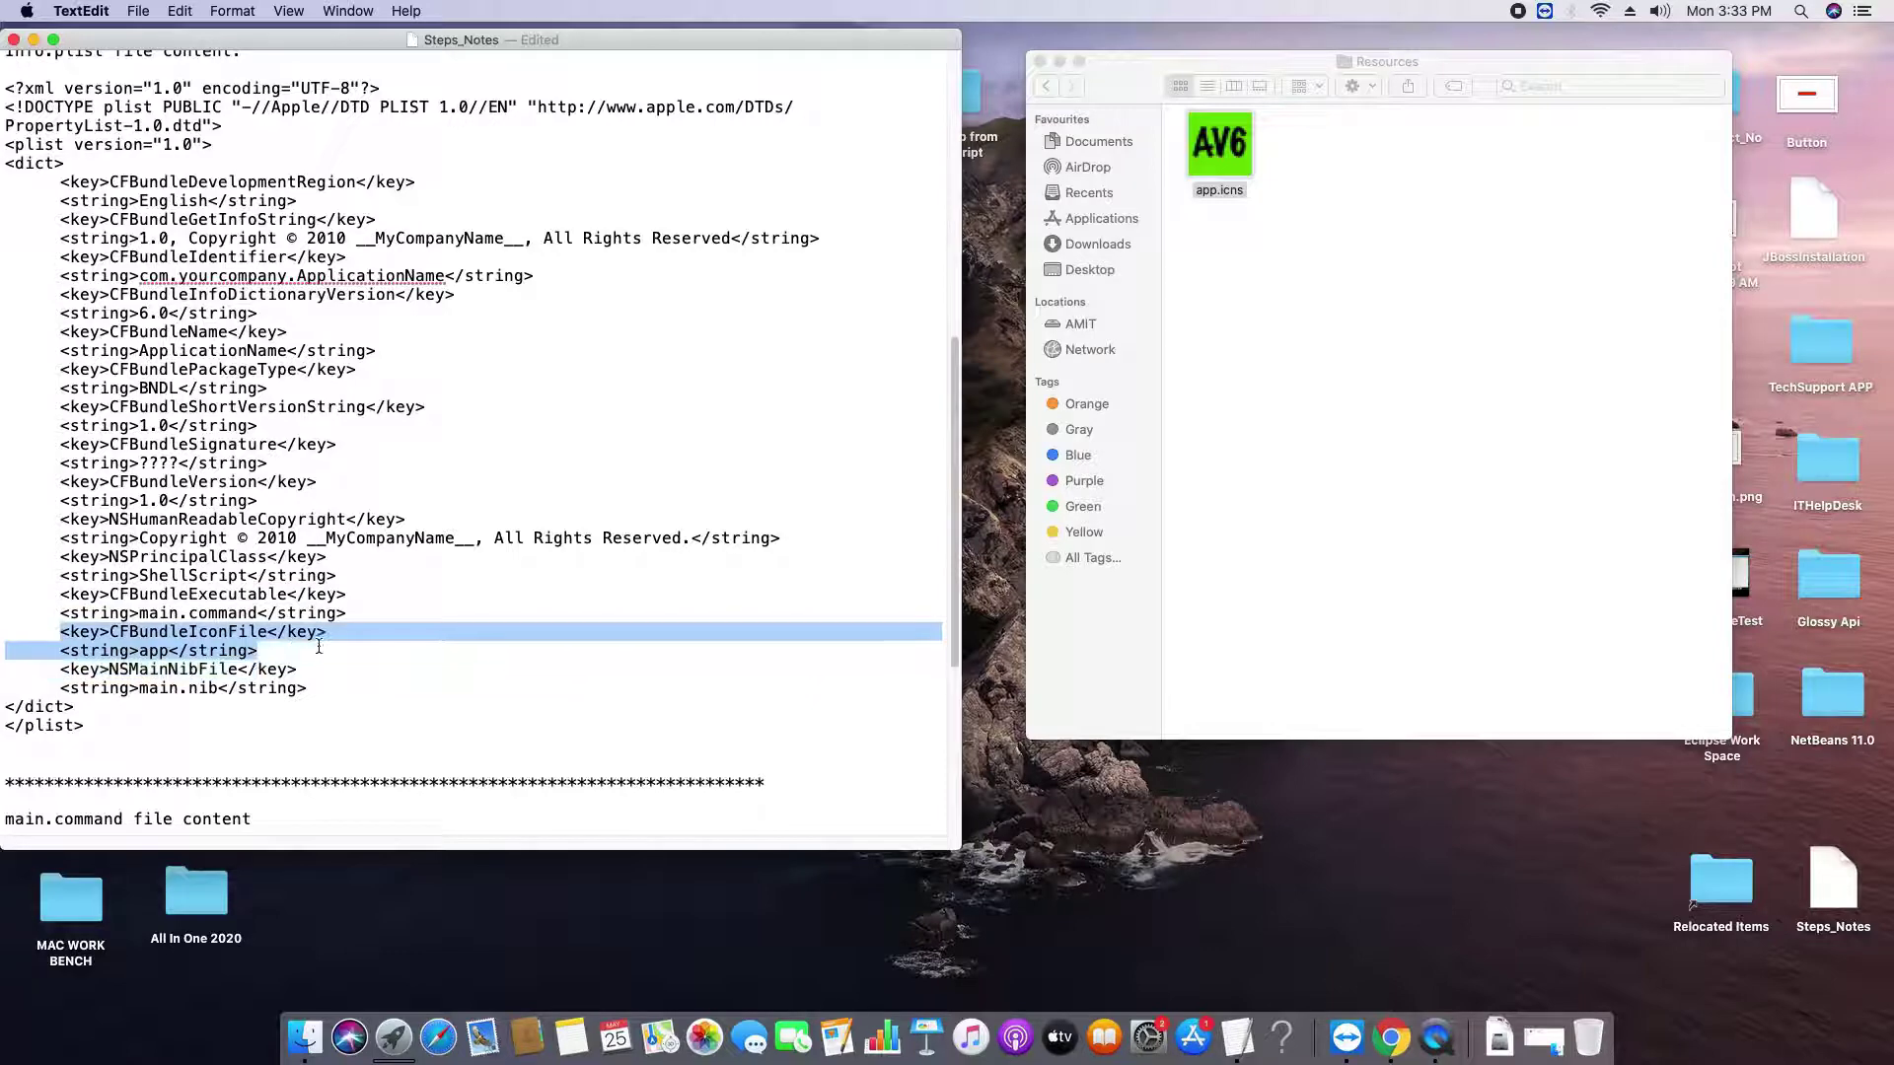
# - Leave the Resources folder and return to the Create App from Shell Script folder in Finder
pyautogui.click(1120, 89)
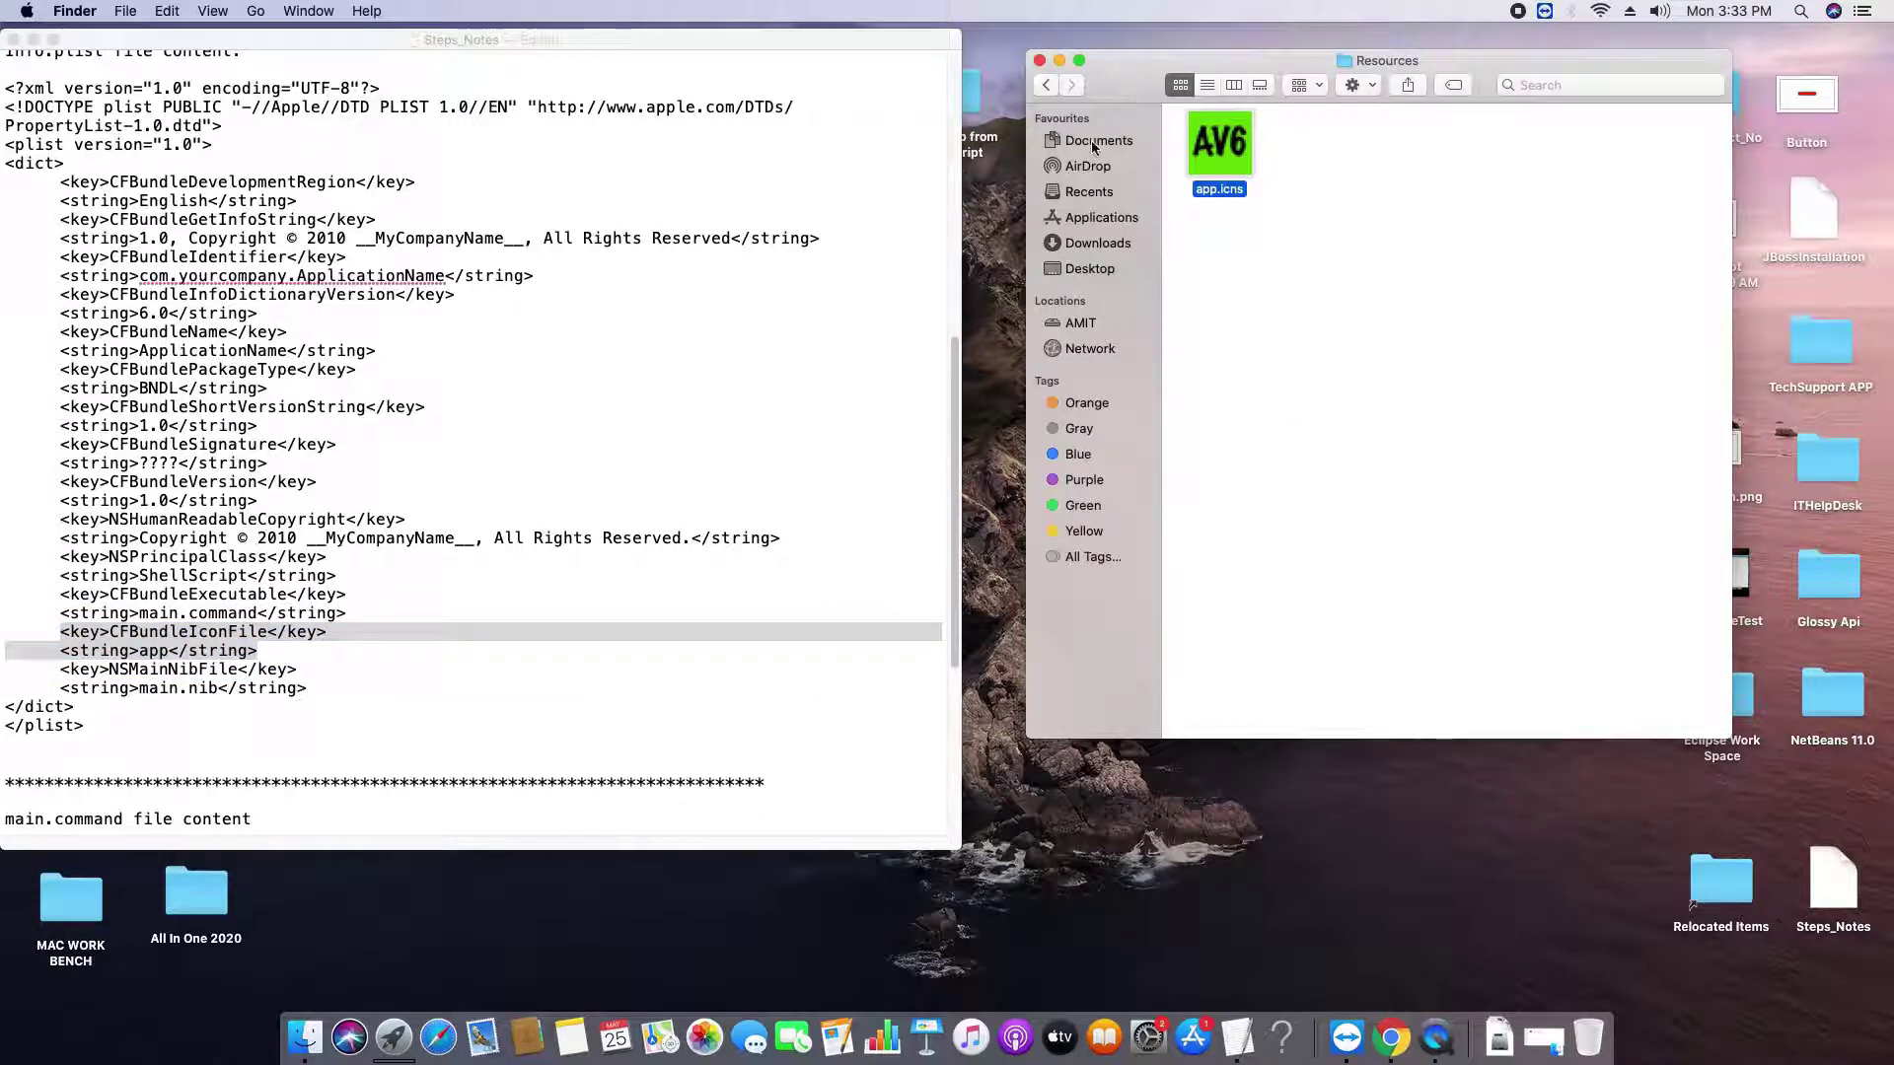
pyautogui.click(1046, 86)
pyautogui.click(1047, 86)
pyautogui.click(1047, 86)
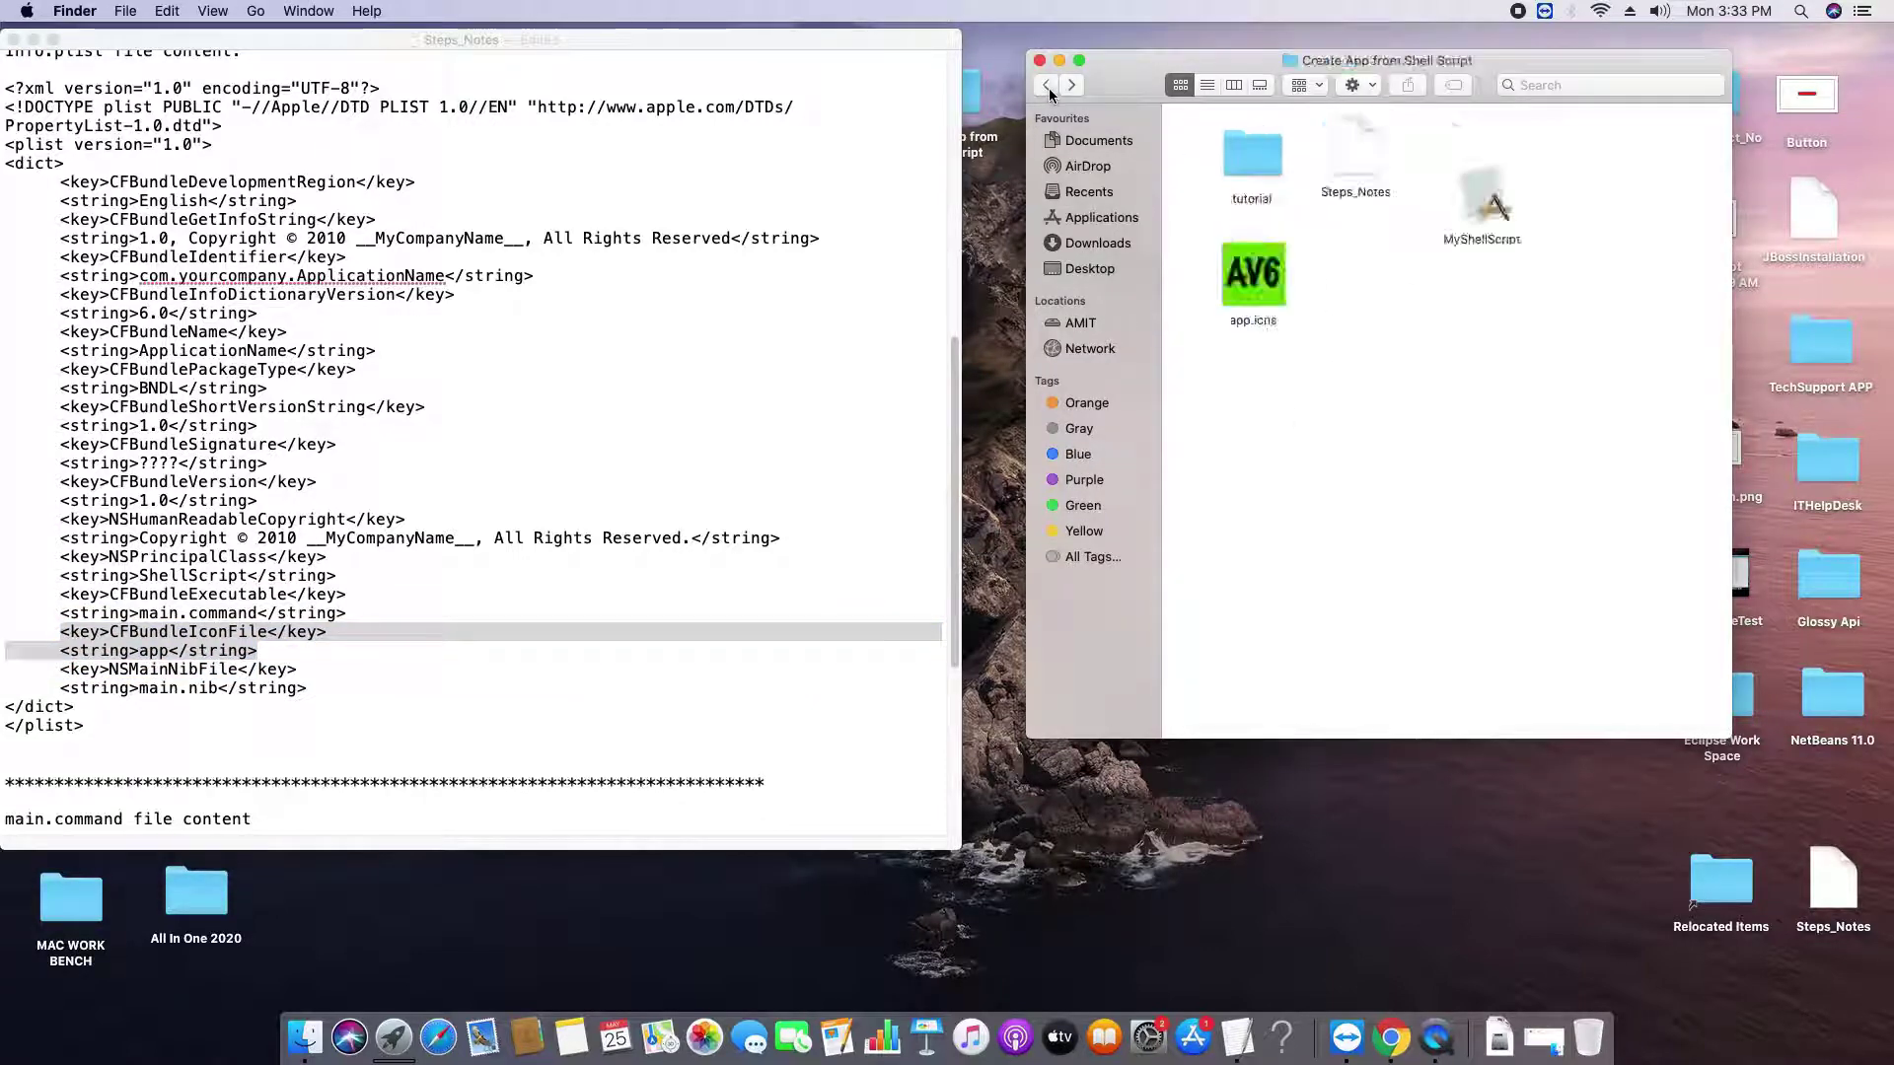
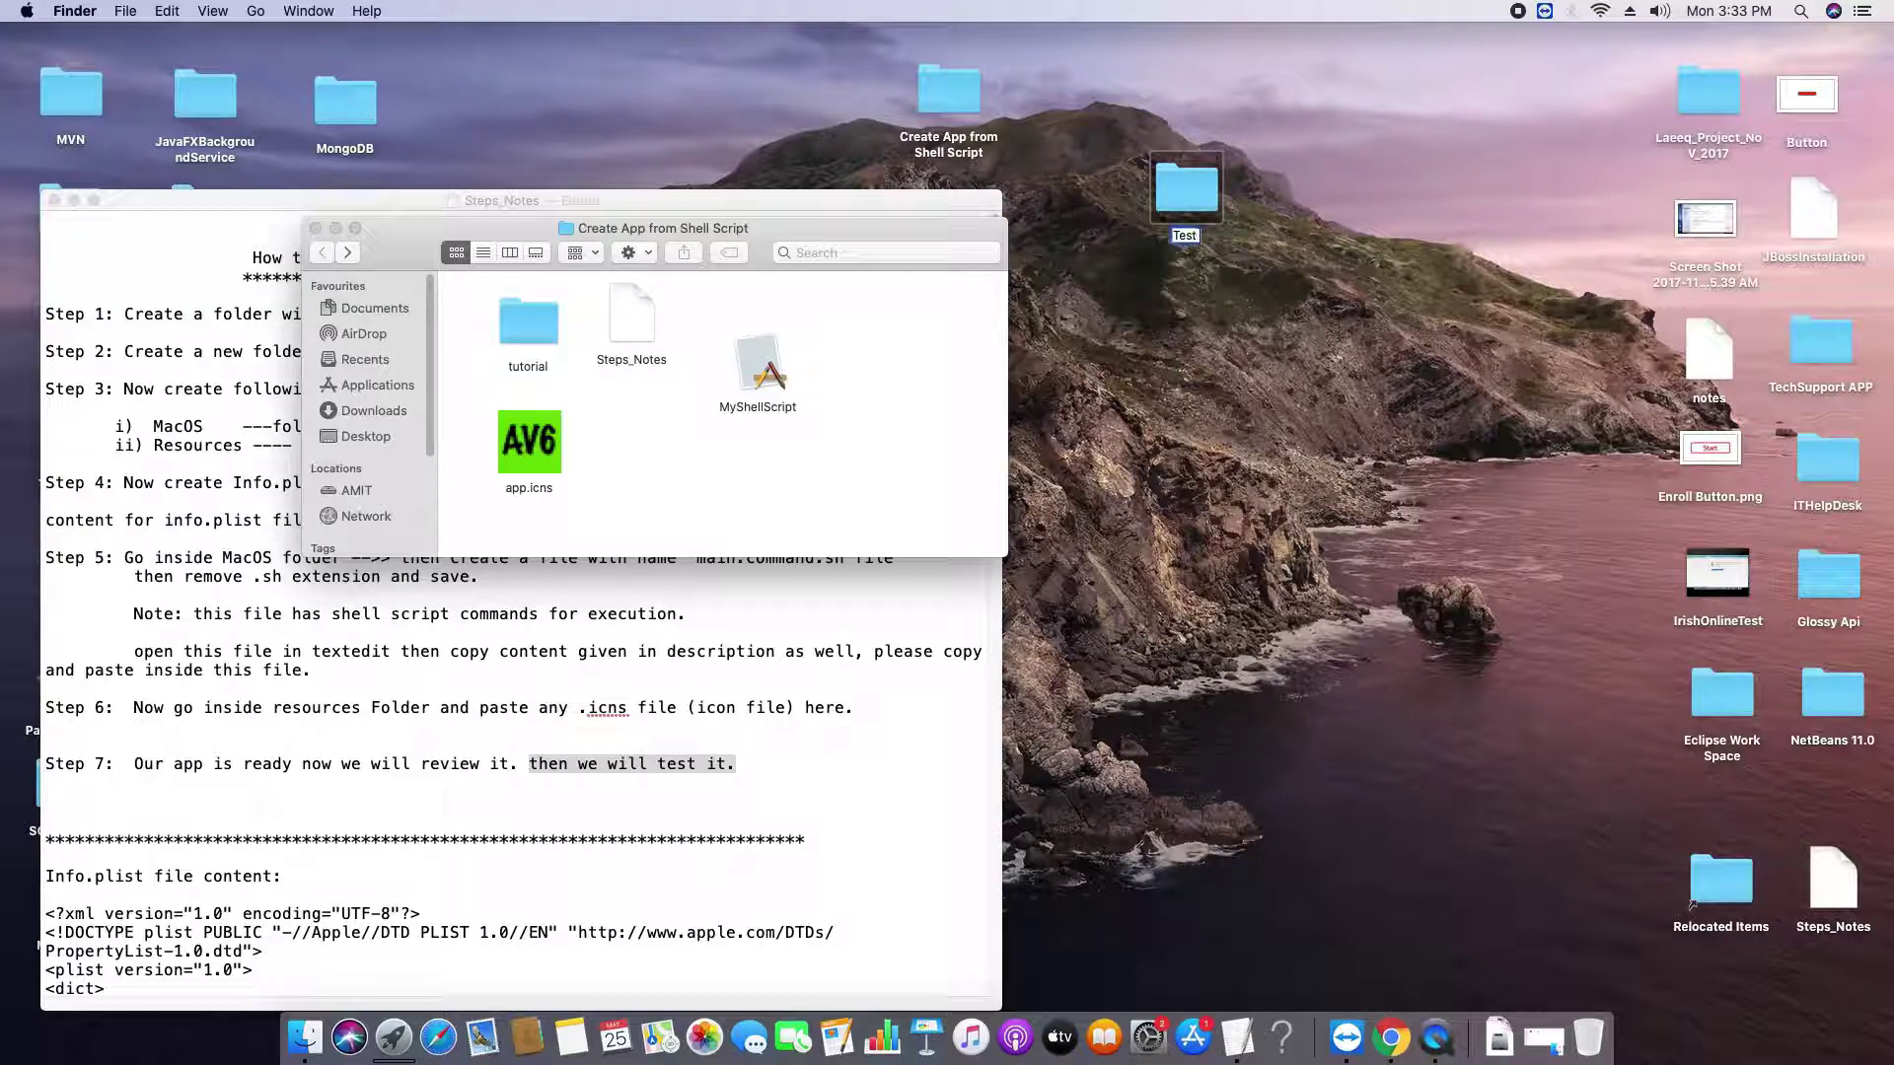
# - Name the desktop folder Test RUN and move the Steps_Notes and Finder windows to clear space around it
pyautogui.write('RUN')
pyautogui.press('Return')
pyautogui.press('cmd+w')
pyautogui.moveTo(909, 208); pyautogui.dragTo(974, 358)
pyautogui.click(878, 222)
pyautogui.moveTo(877, 222); pyautogui.dragTo(1420, 519)
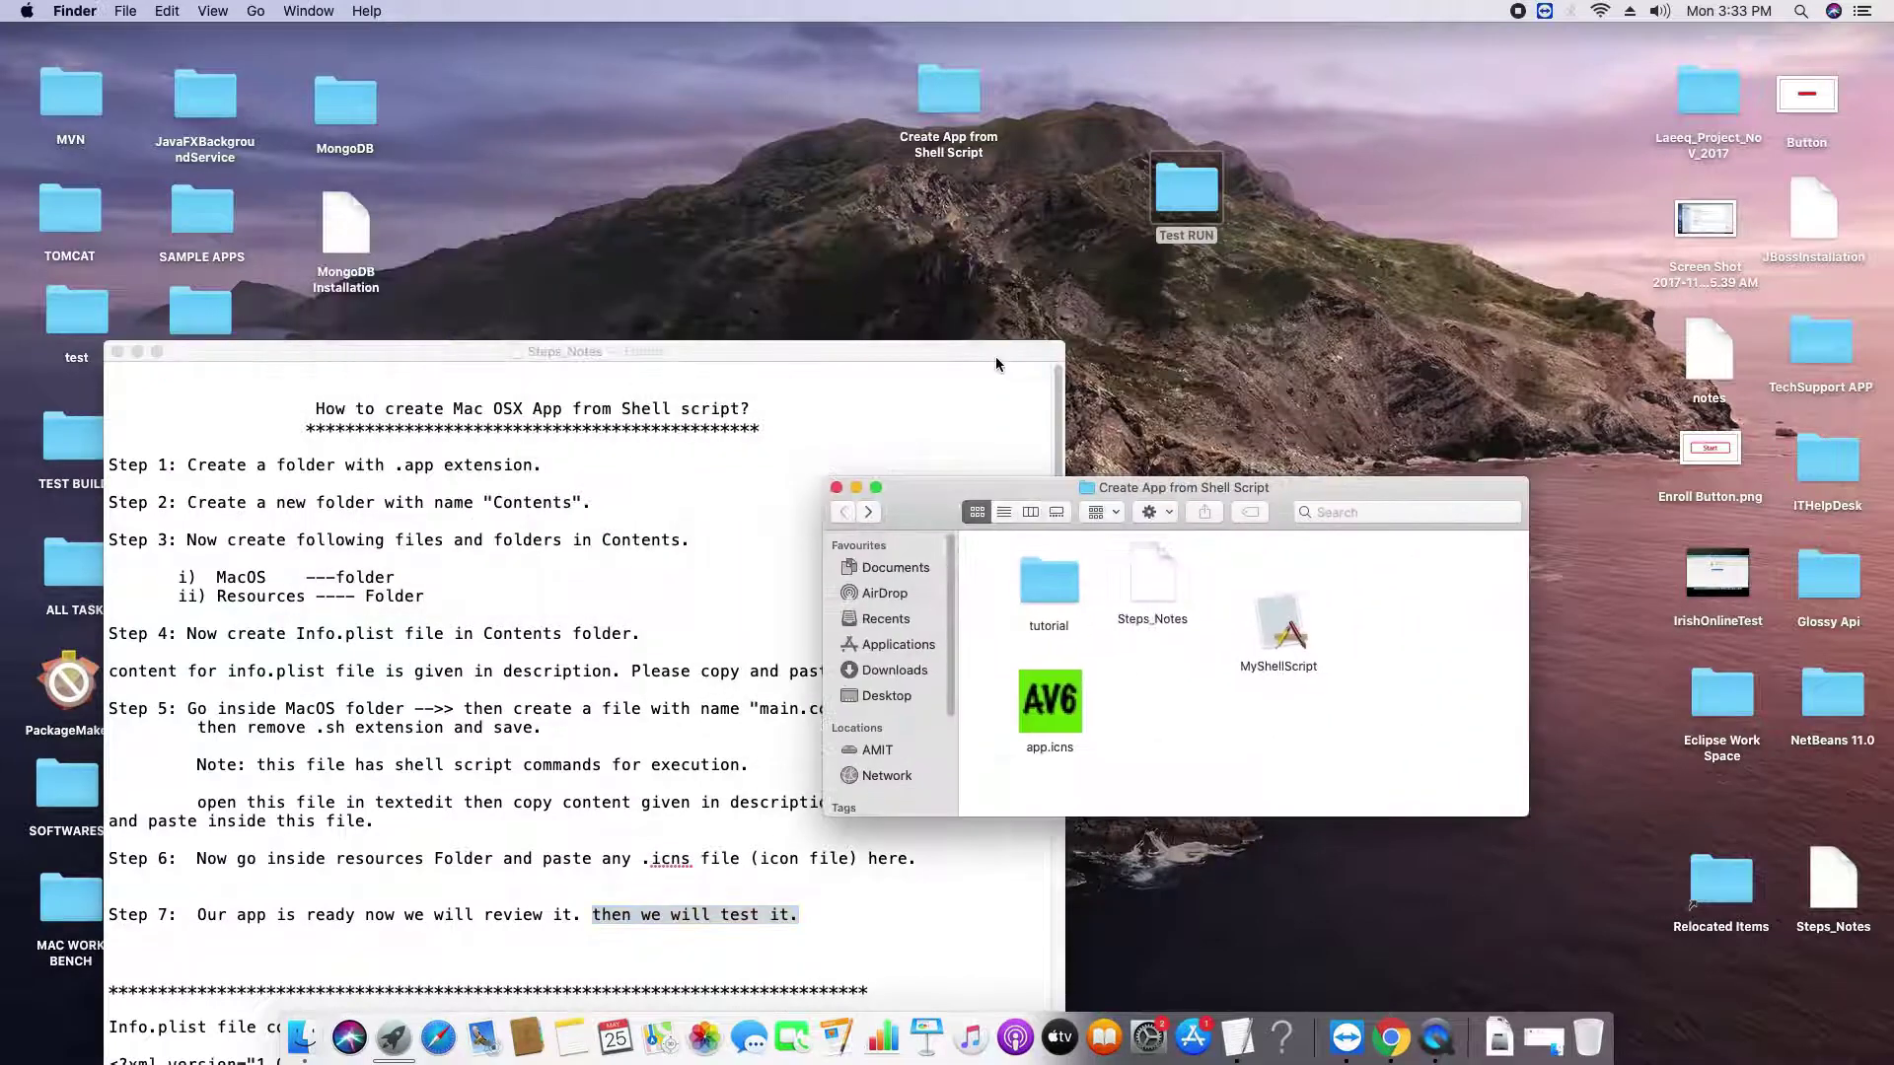
# - Copy the MyShellScript app from the Create App from Shell Script folder into the Test RUN folder on the desktop
pyautogui.click(1295, 642)
pyautogui.rightClick(1295, 641)
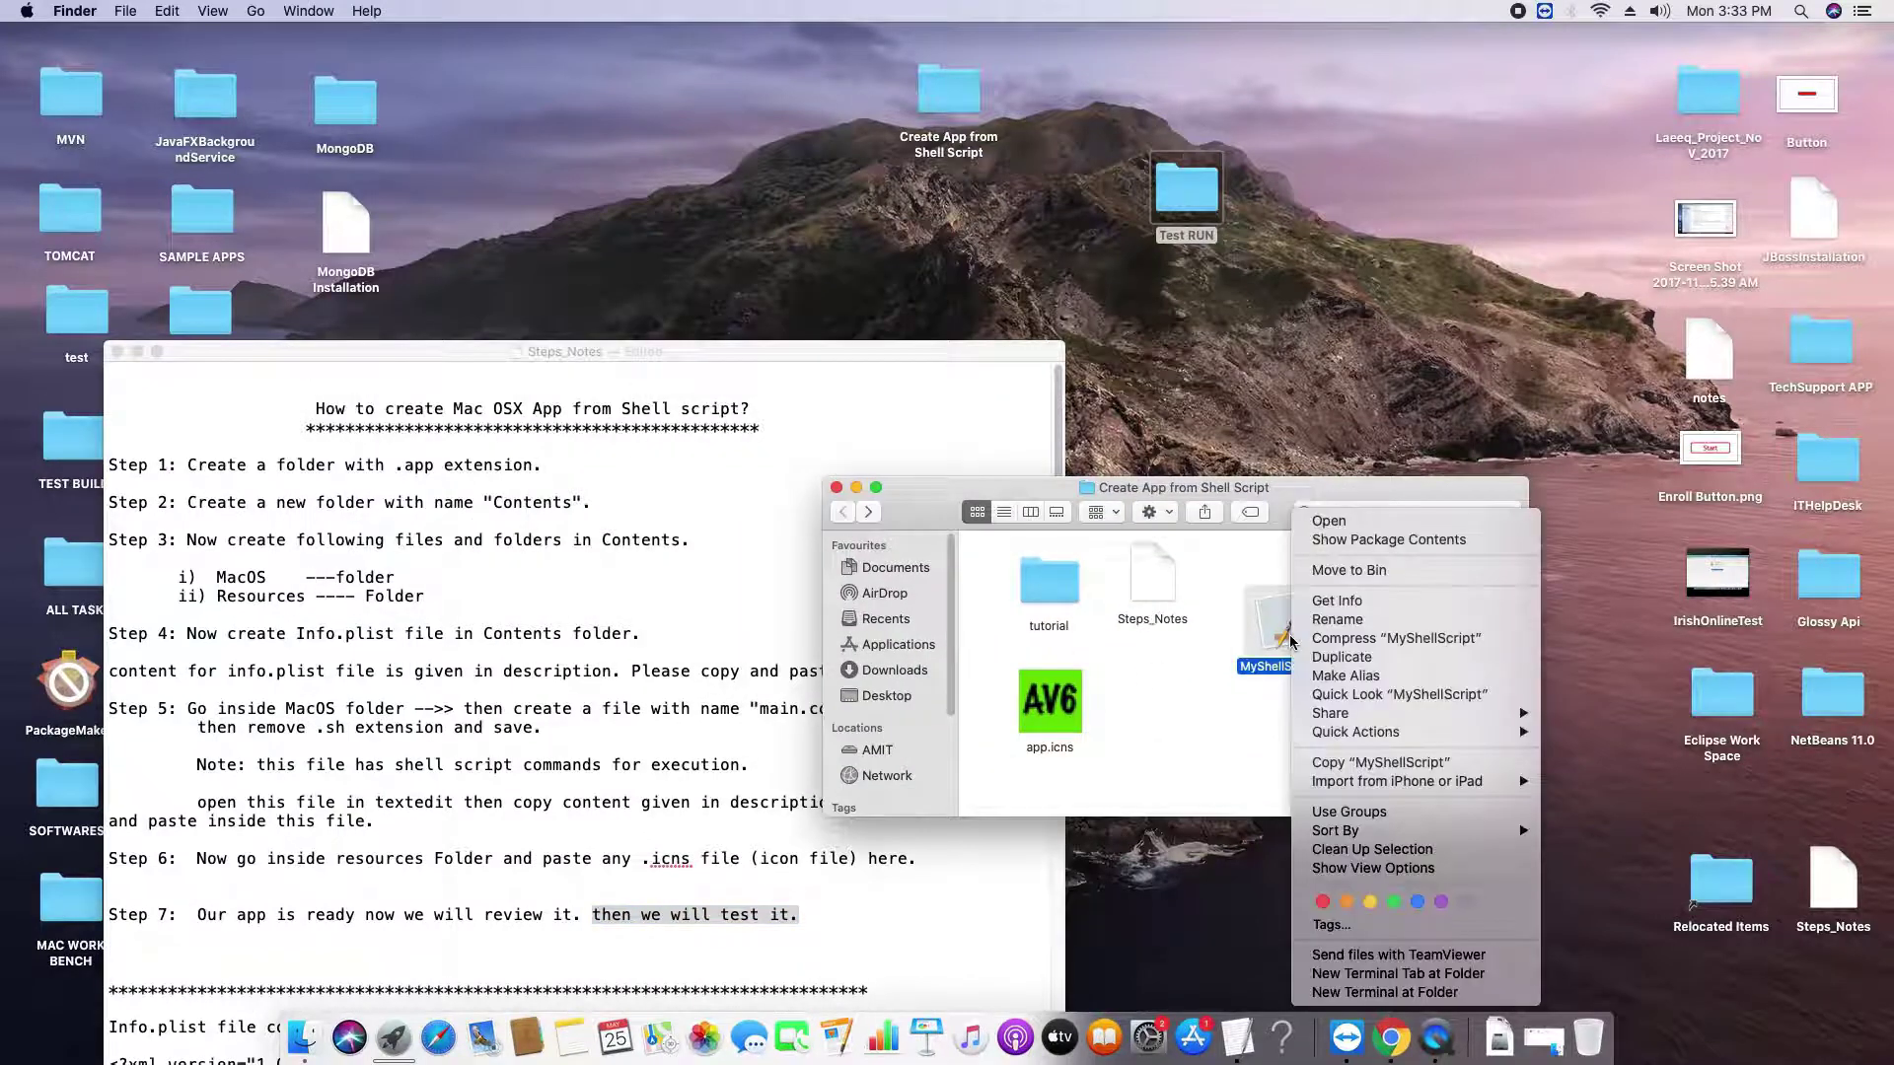
pyautogui.moveTo(1394, 841)
pyautogui.click(1310, 495)
pyautogui.doubleClick(1197, 202)
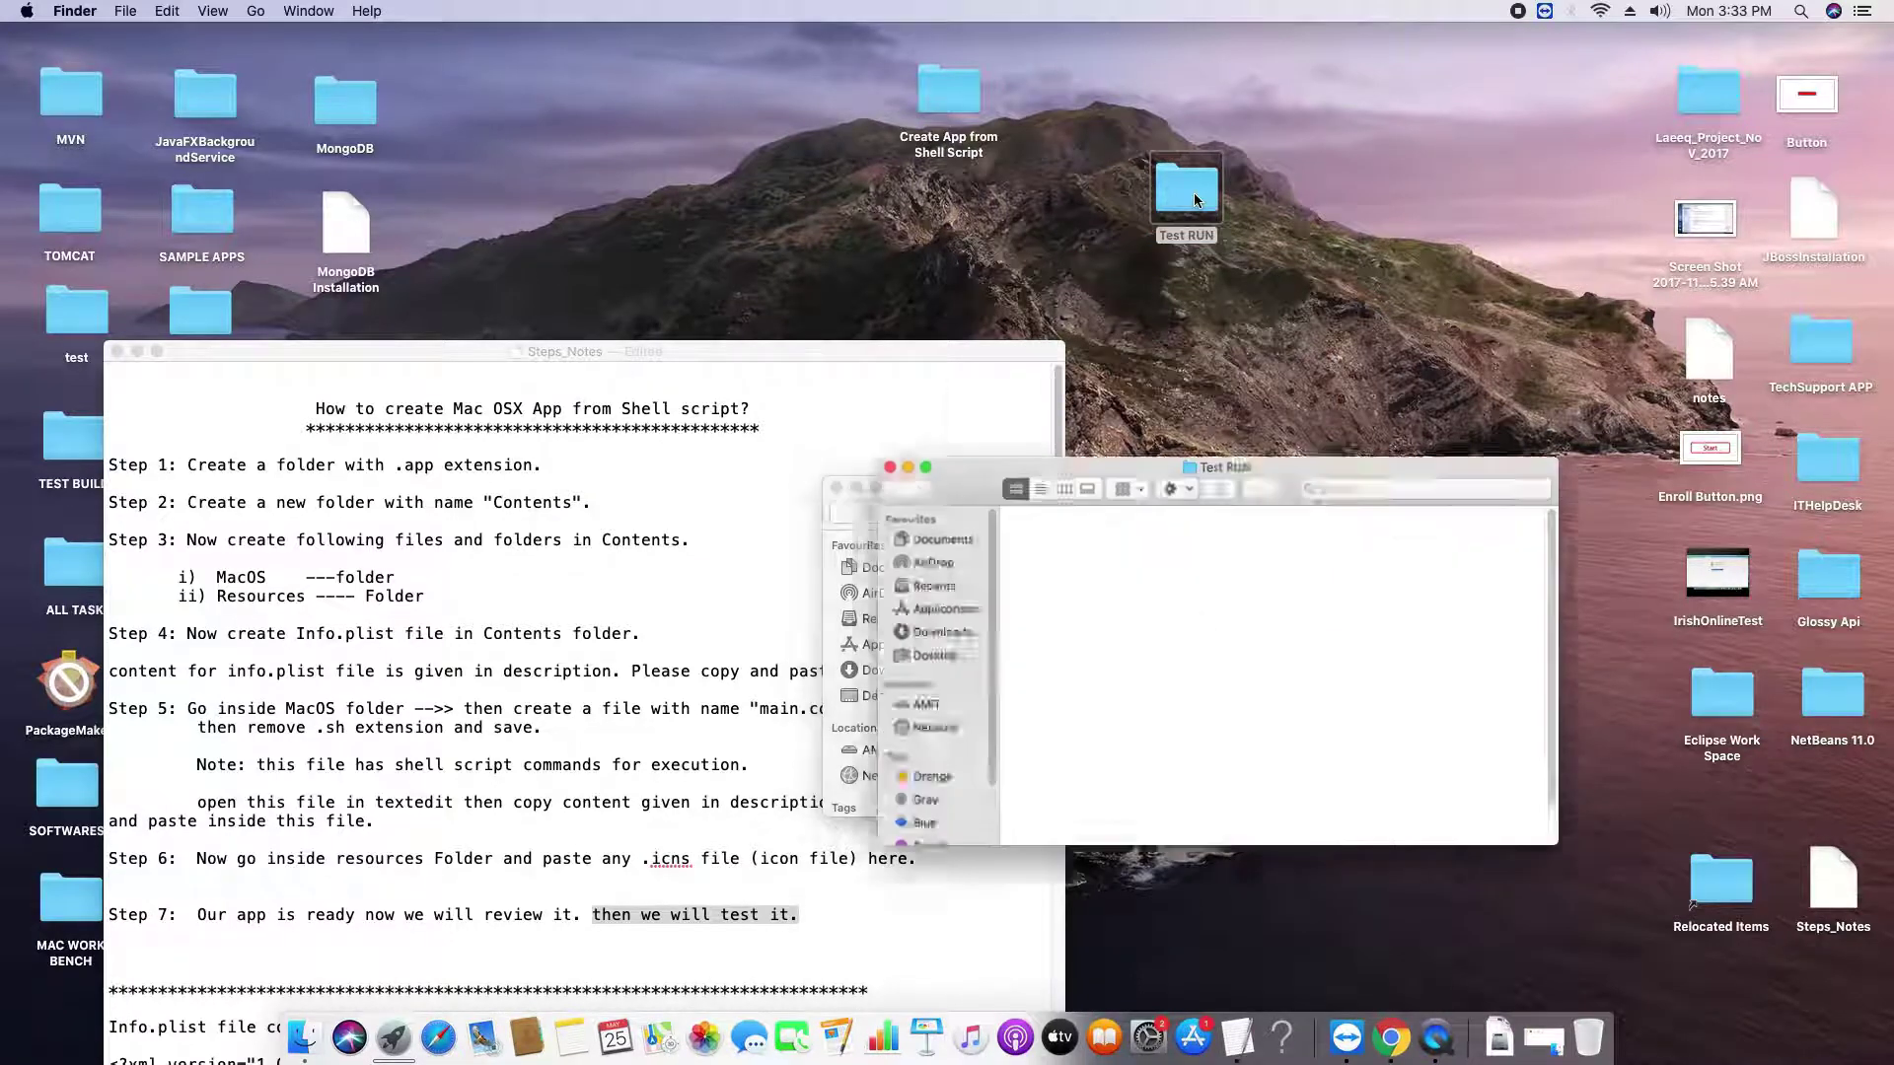
pyautogui.moveTo(1162, 508); pyautogui.dragTo(1226, 139)
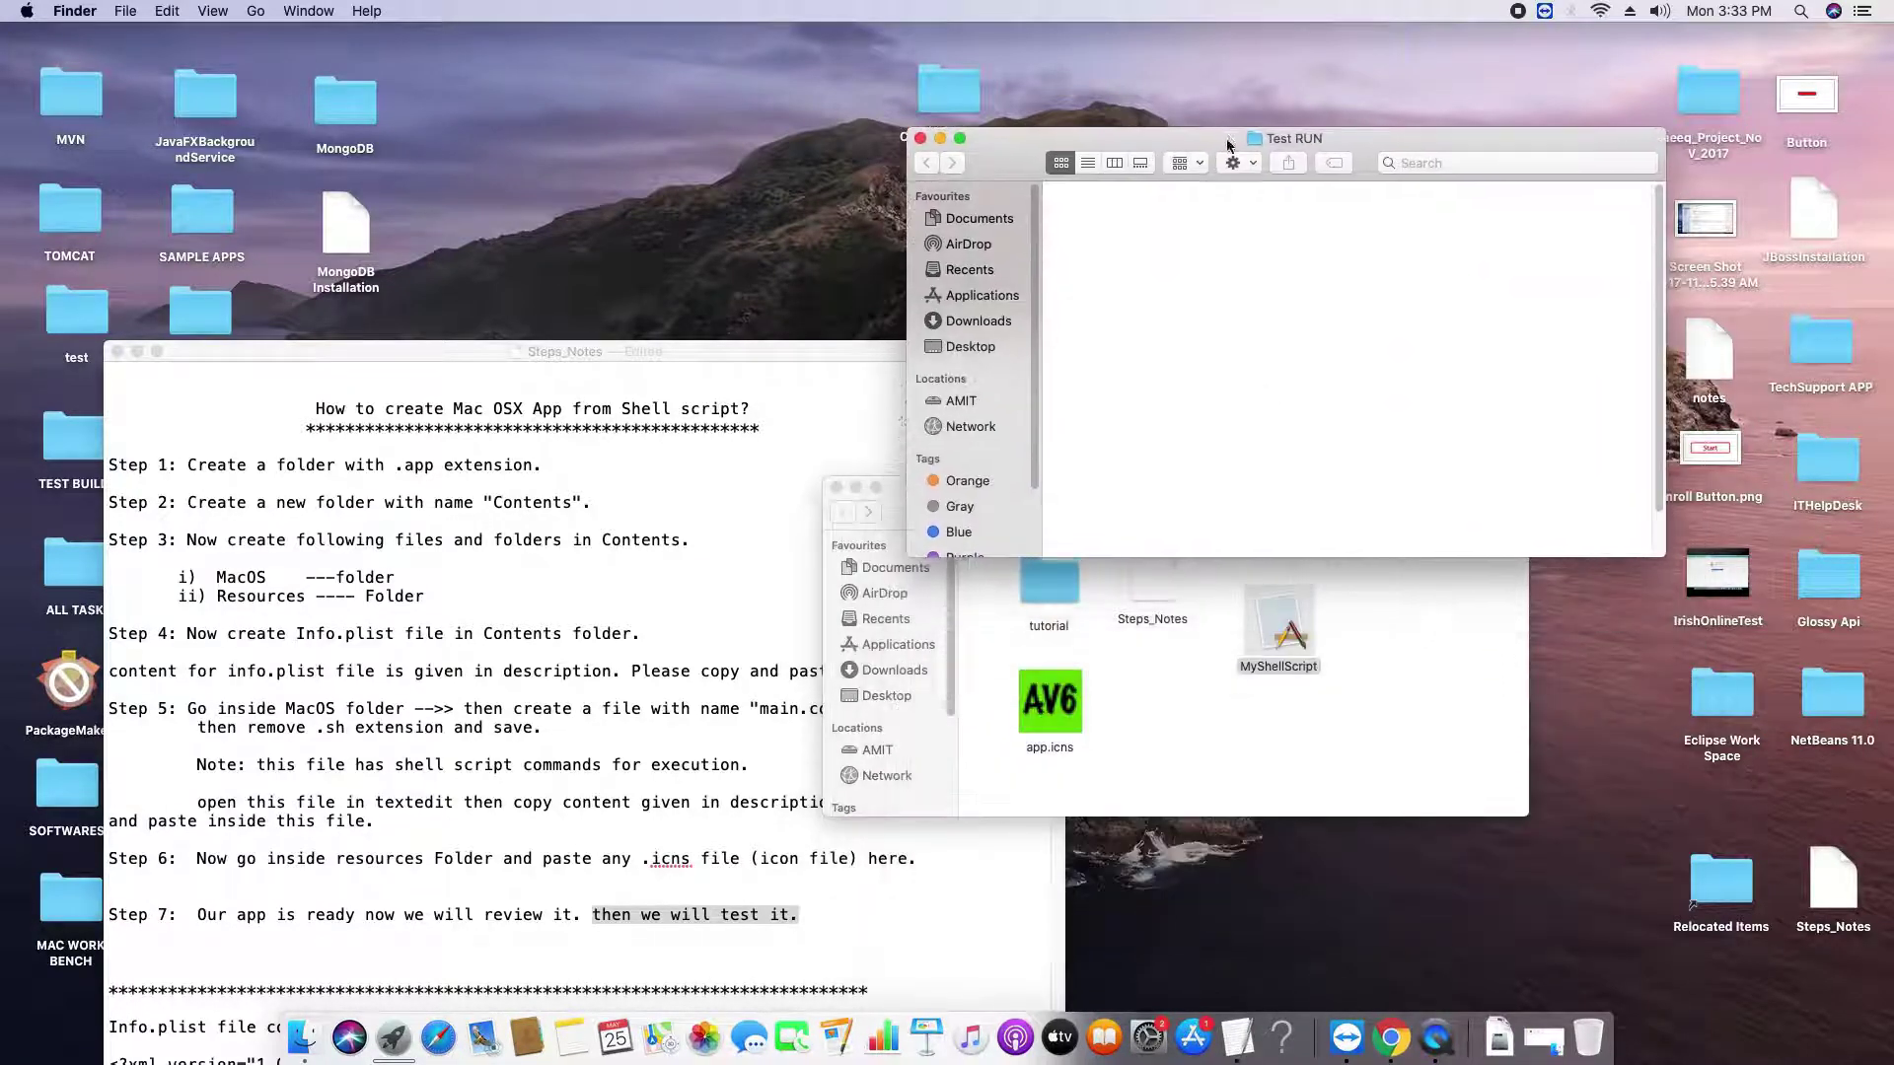
pyautogui.rightClick(1209, 306)
pyautogui.click(1264, 379)
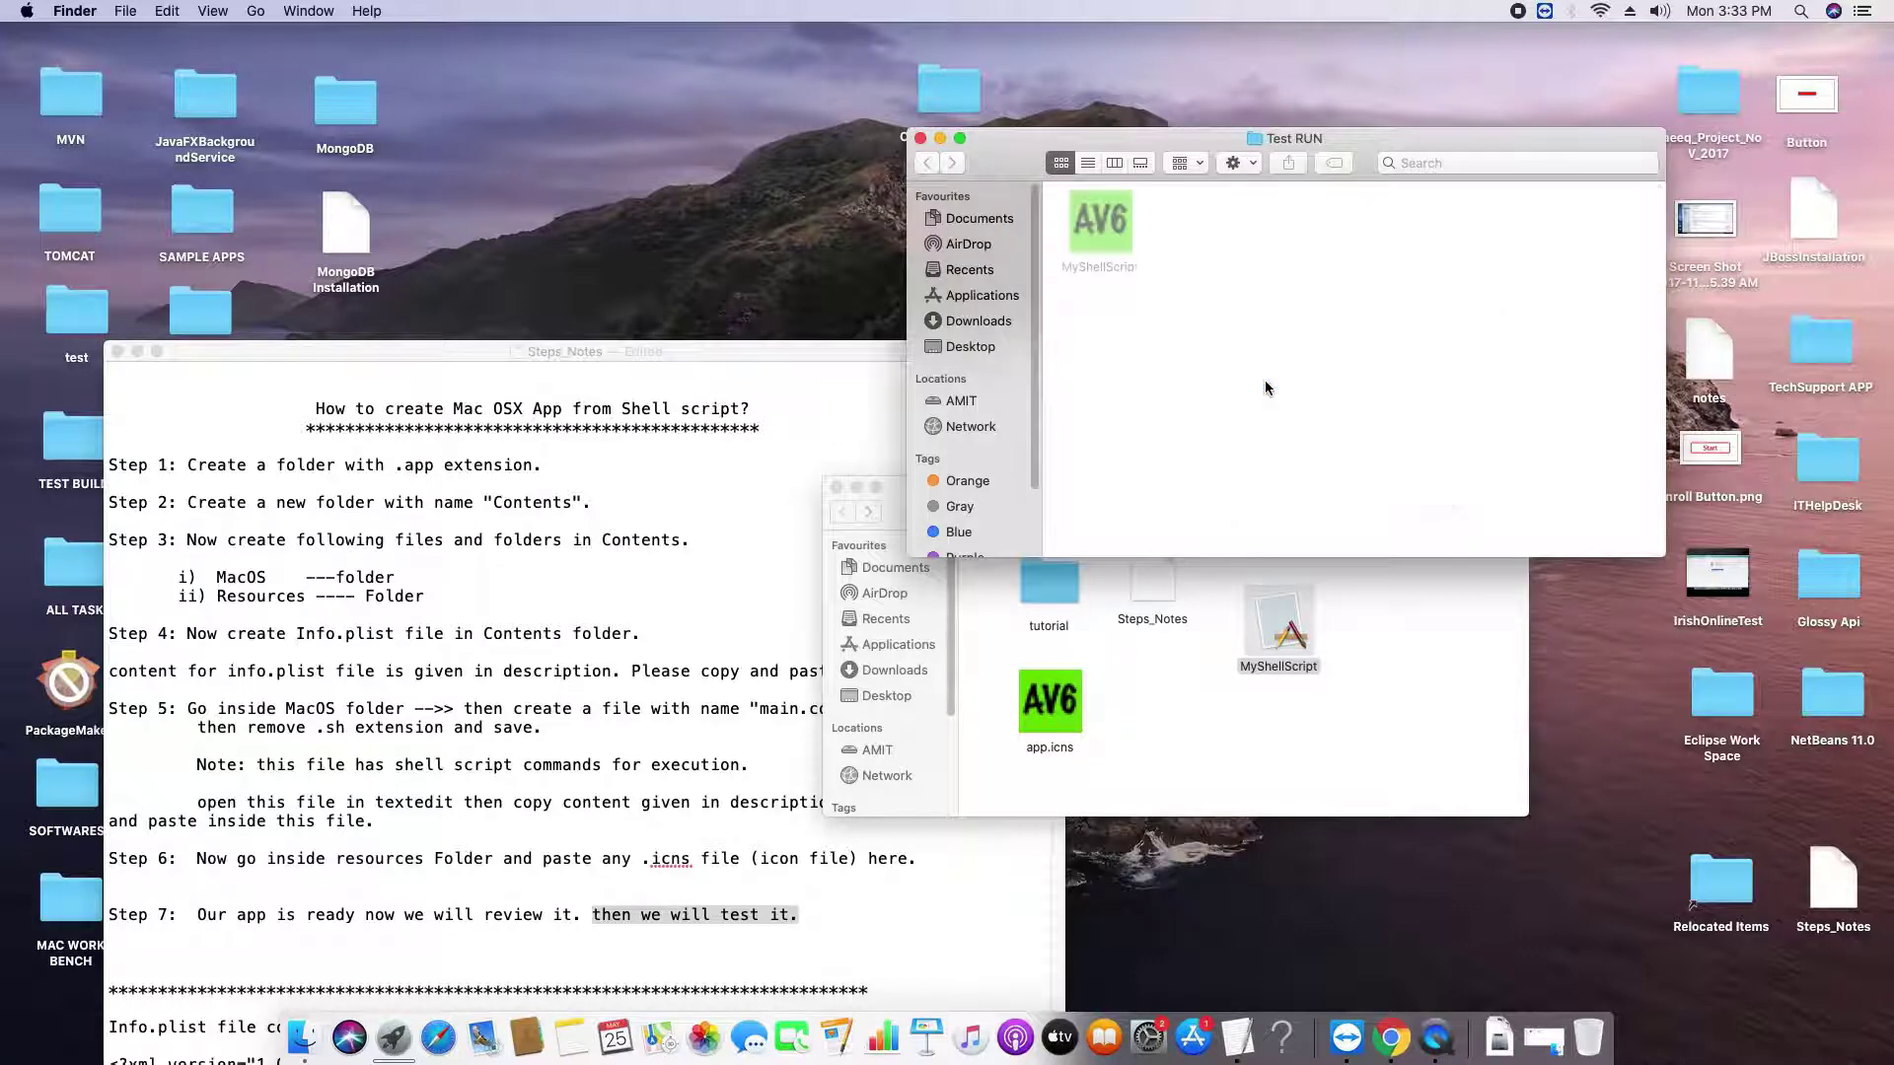
# - Compare the MyShellScript copy with the original, and move the Steps_Notes and Create App from Shell Script windows away from Test RUN
pyautogui.click(1127, 240)
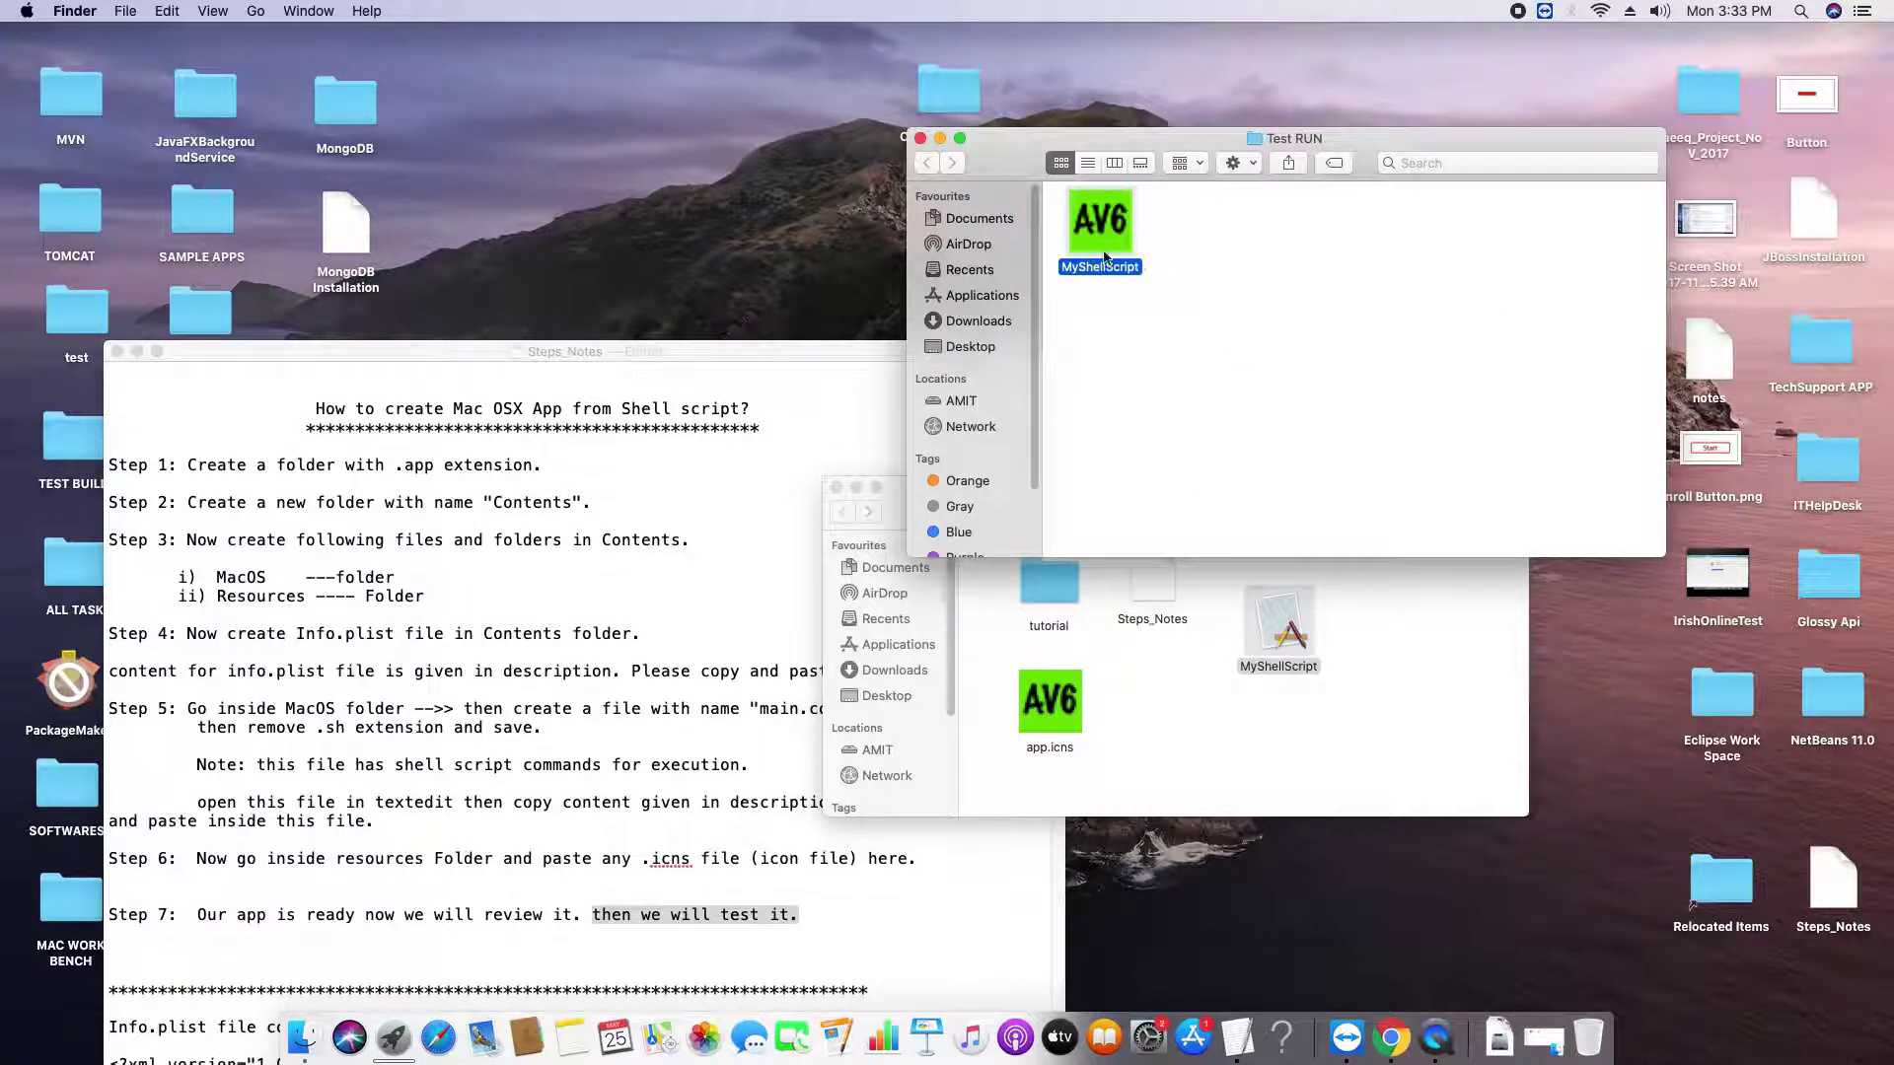
pyautogui.click(1280, 636)
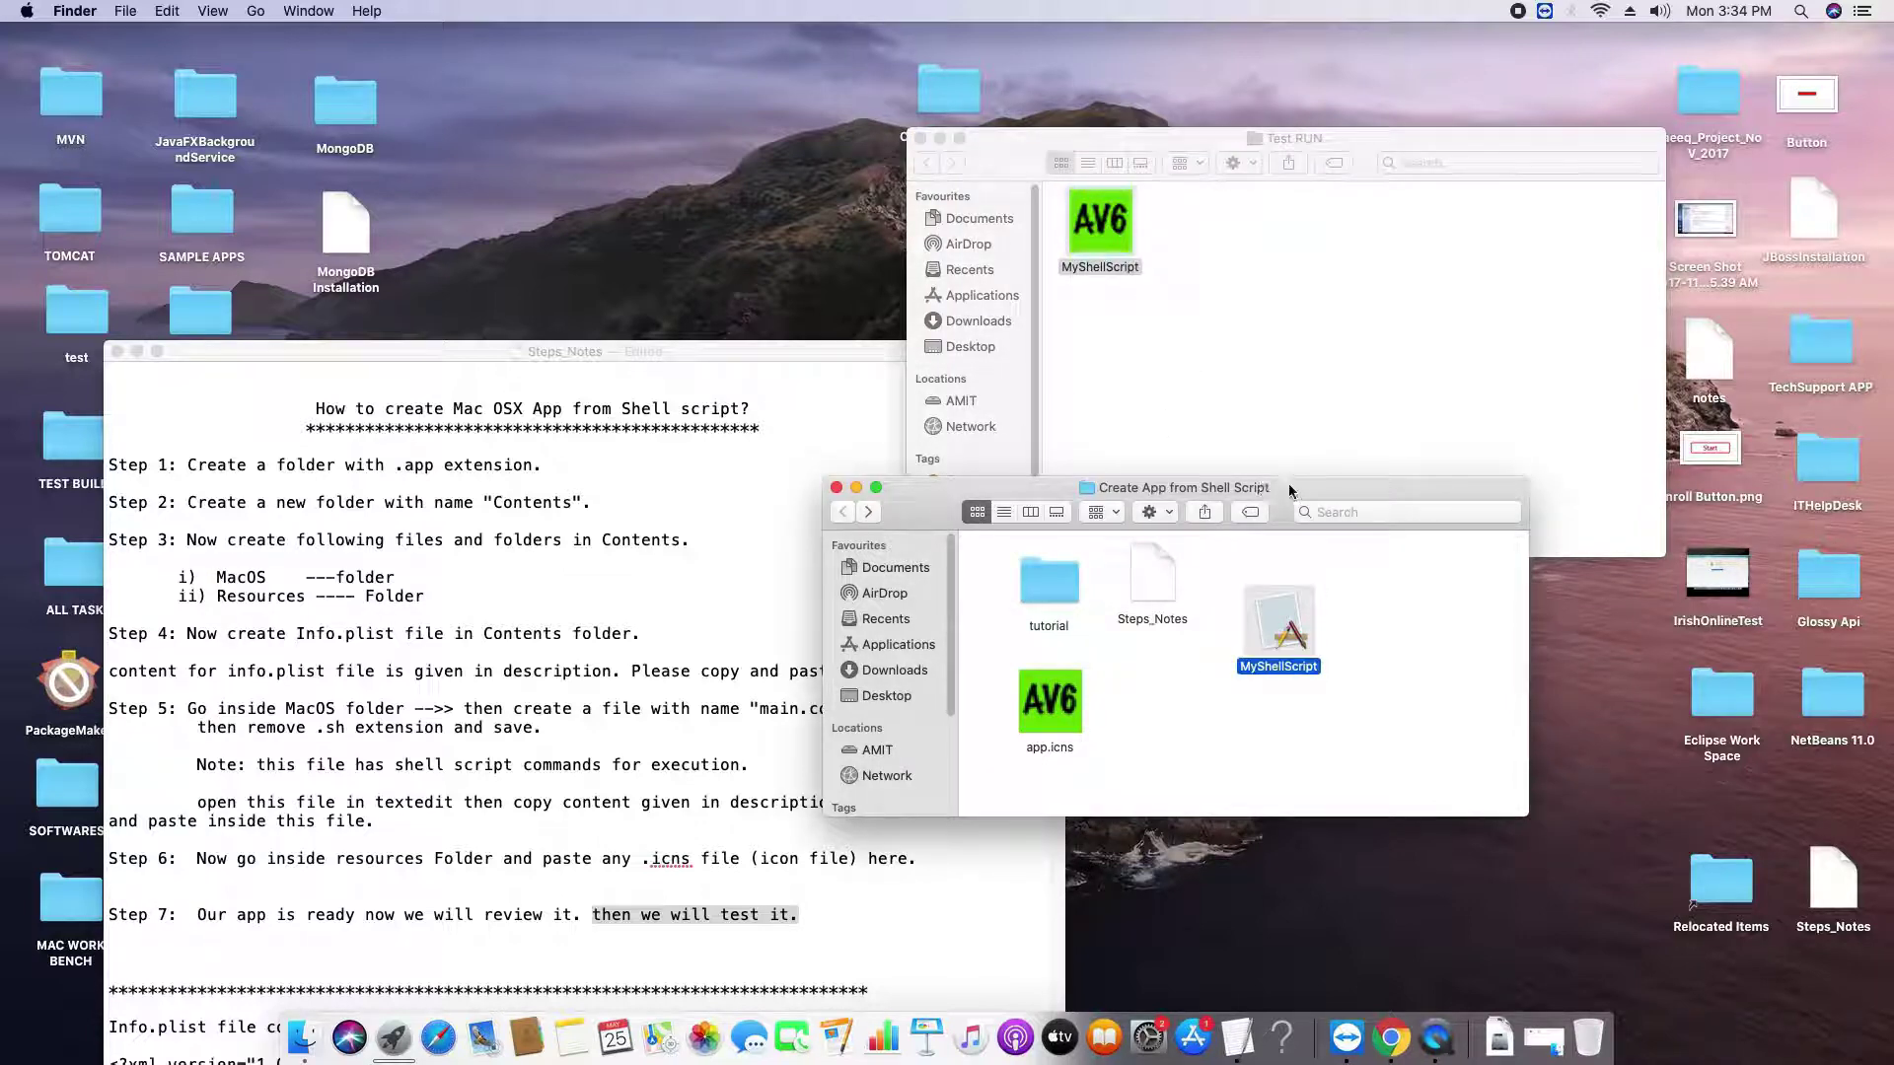
pyautogui.moveTo(840, 362); pyautogui.dragTo(738, 70)
pyautogui.moveTo(1353, 487); pyautogui.dragTo(1533, 598)
pyautogui.click(1417, 333)
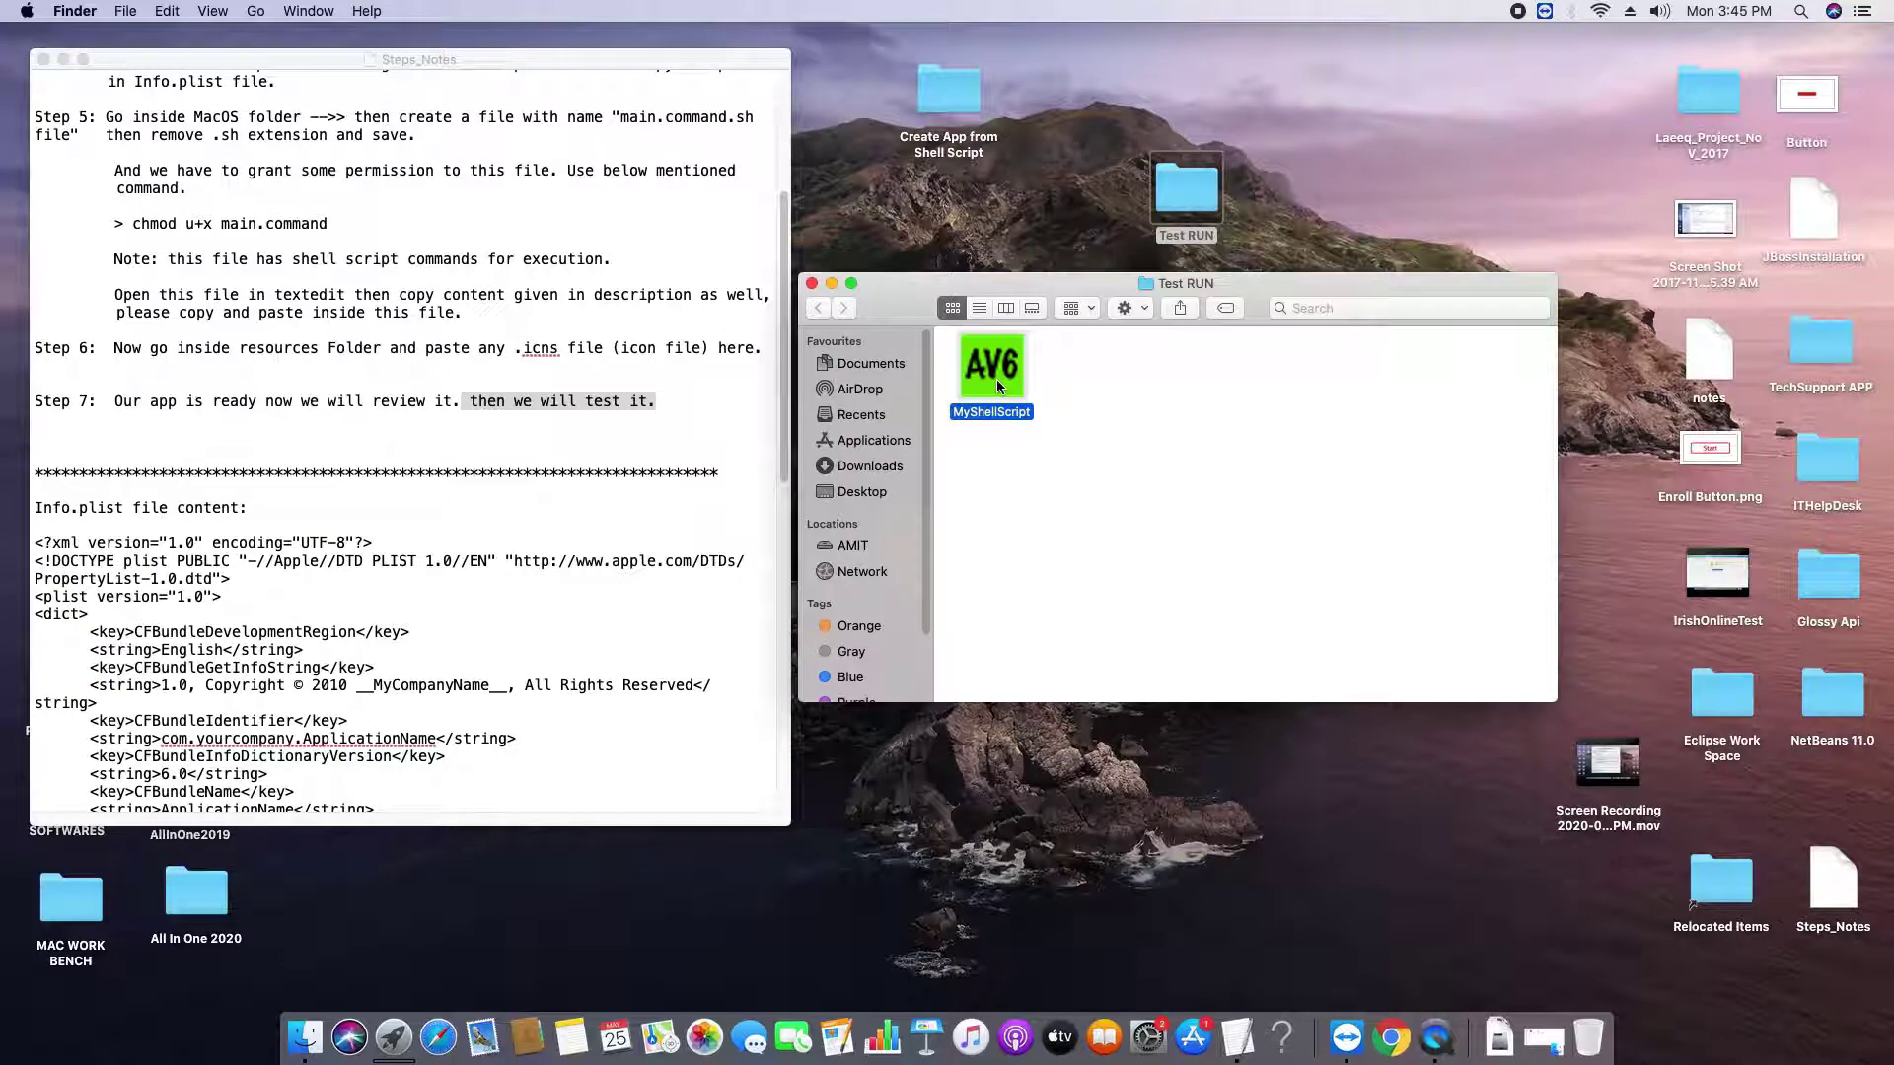
# - Launch MyShellScript from Test RUN, close its message dialog, launch it again and move the dialog below the app icon
pyautogui.doubleClick(994, 369)
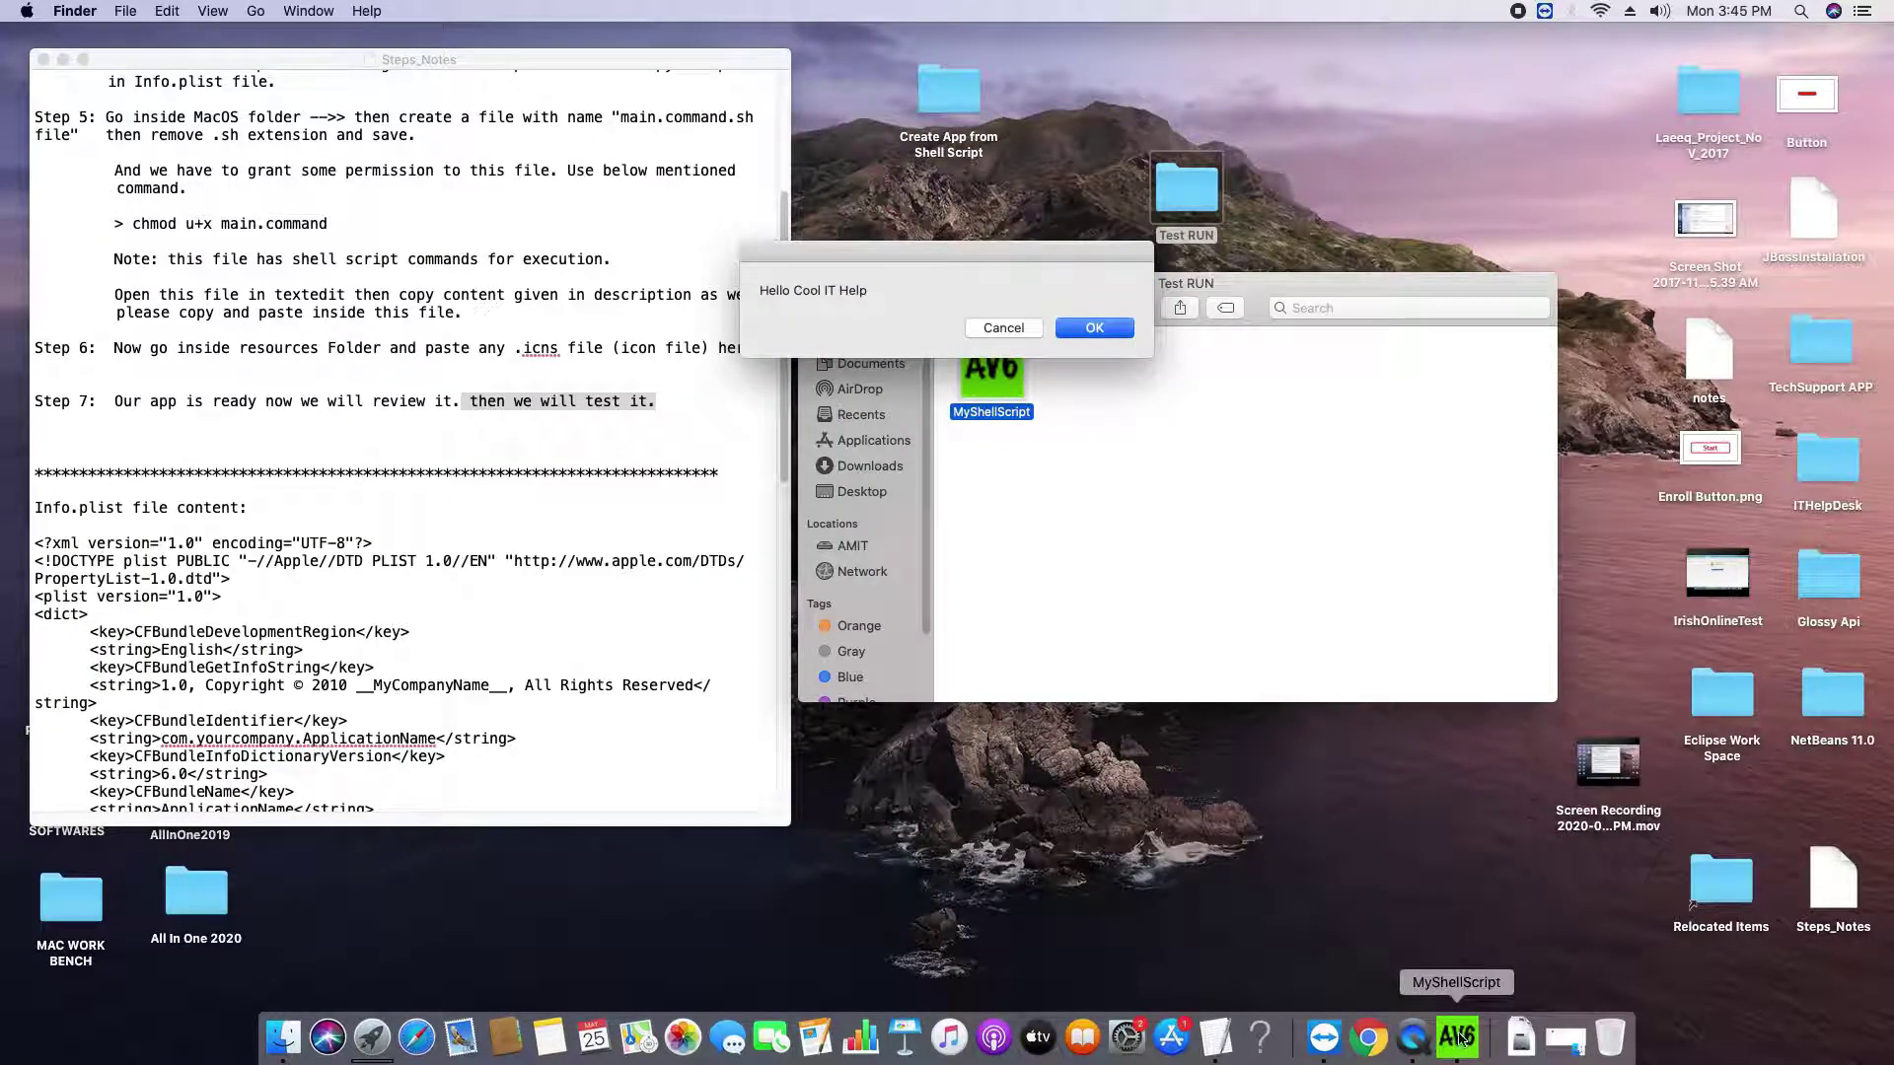
pyautogui.moveTo(877, 266); pyautogui.dragTo(890, 447)
pyautogui.moveTo(774, 468); pyautogui.dragTo(887, 464)
pyautogui.click(1022, 510)
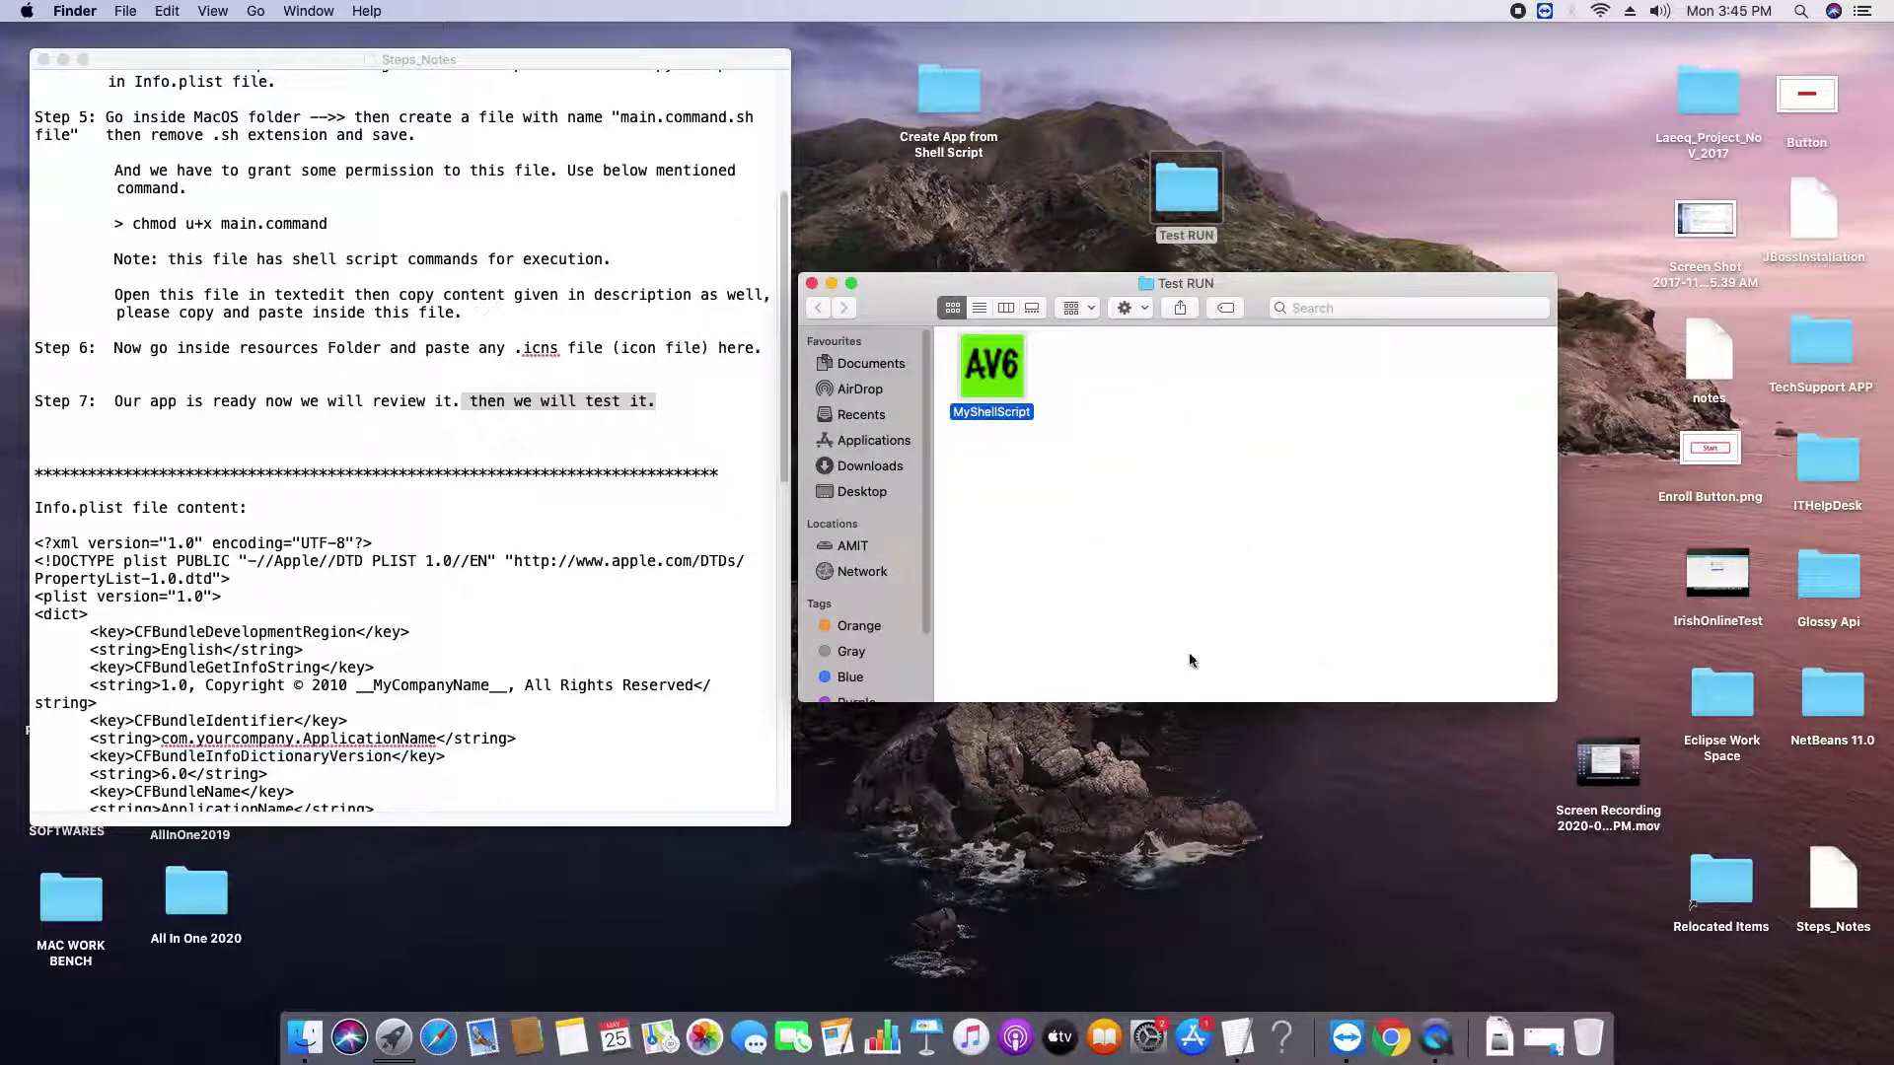
pyautogui.doubleClick(1004, 377)
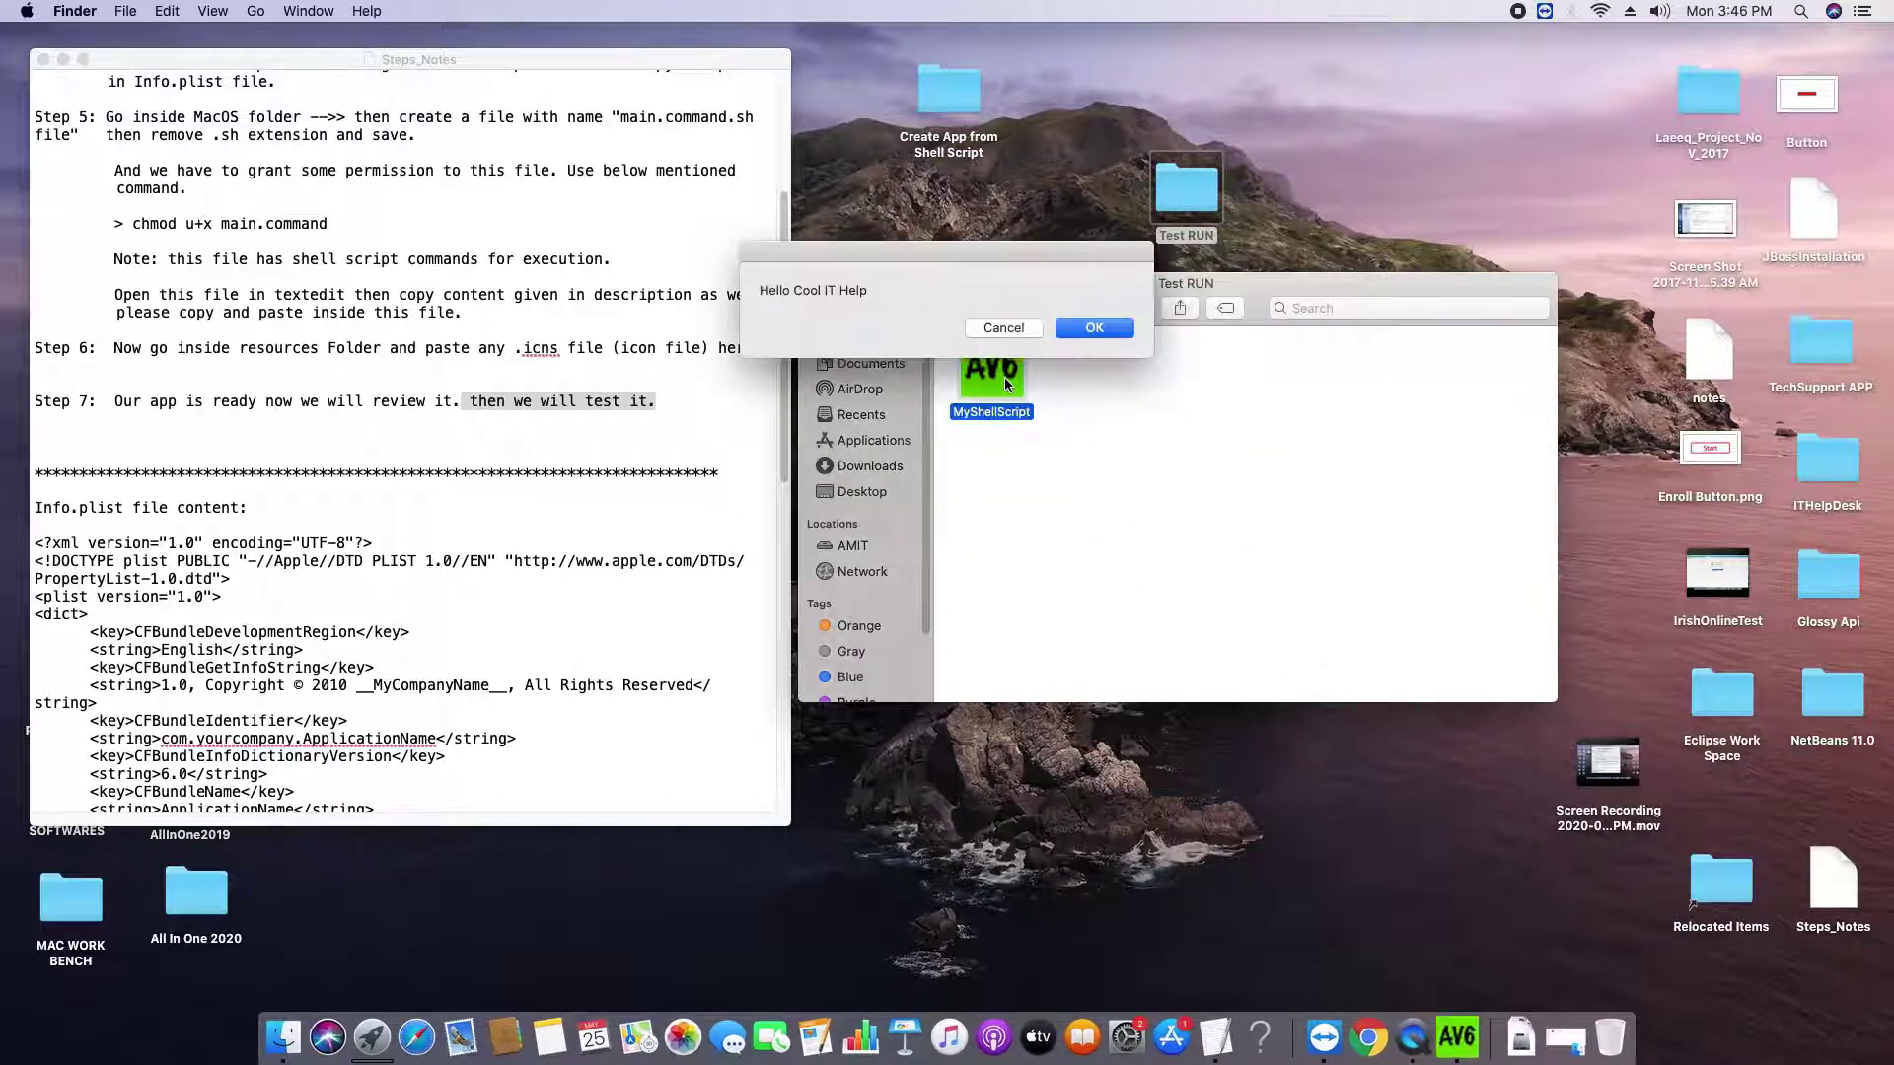
pyautogui.moveTo(1077, 507); pyautogui.dragTo(1009, 462)
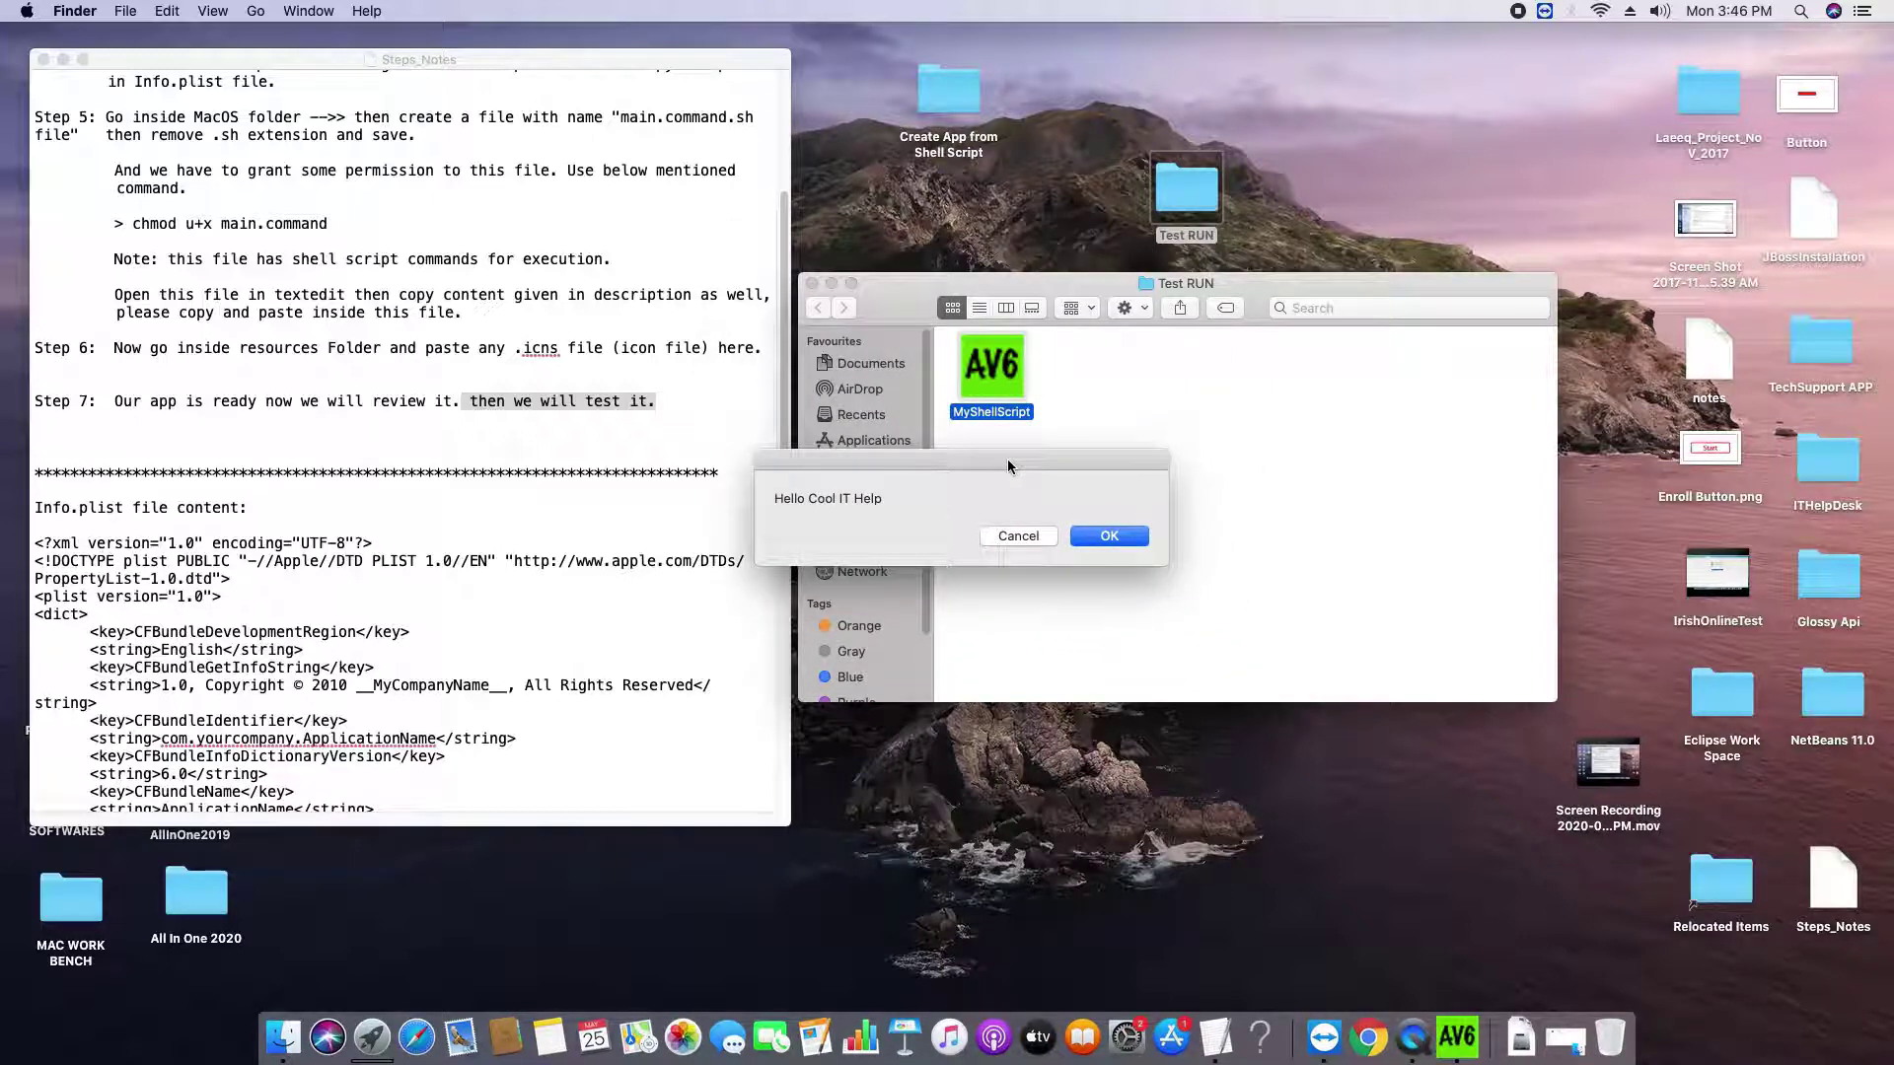
# - Select the title "How to create Mac OSX App from Shell script?" in Steps_Notes and enlarge the document text
pyautogui.moveTo(787, 353); pyautogui.dragTo(786, 197)
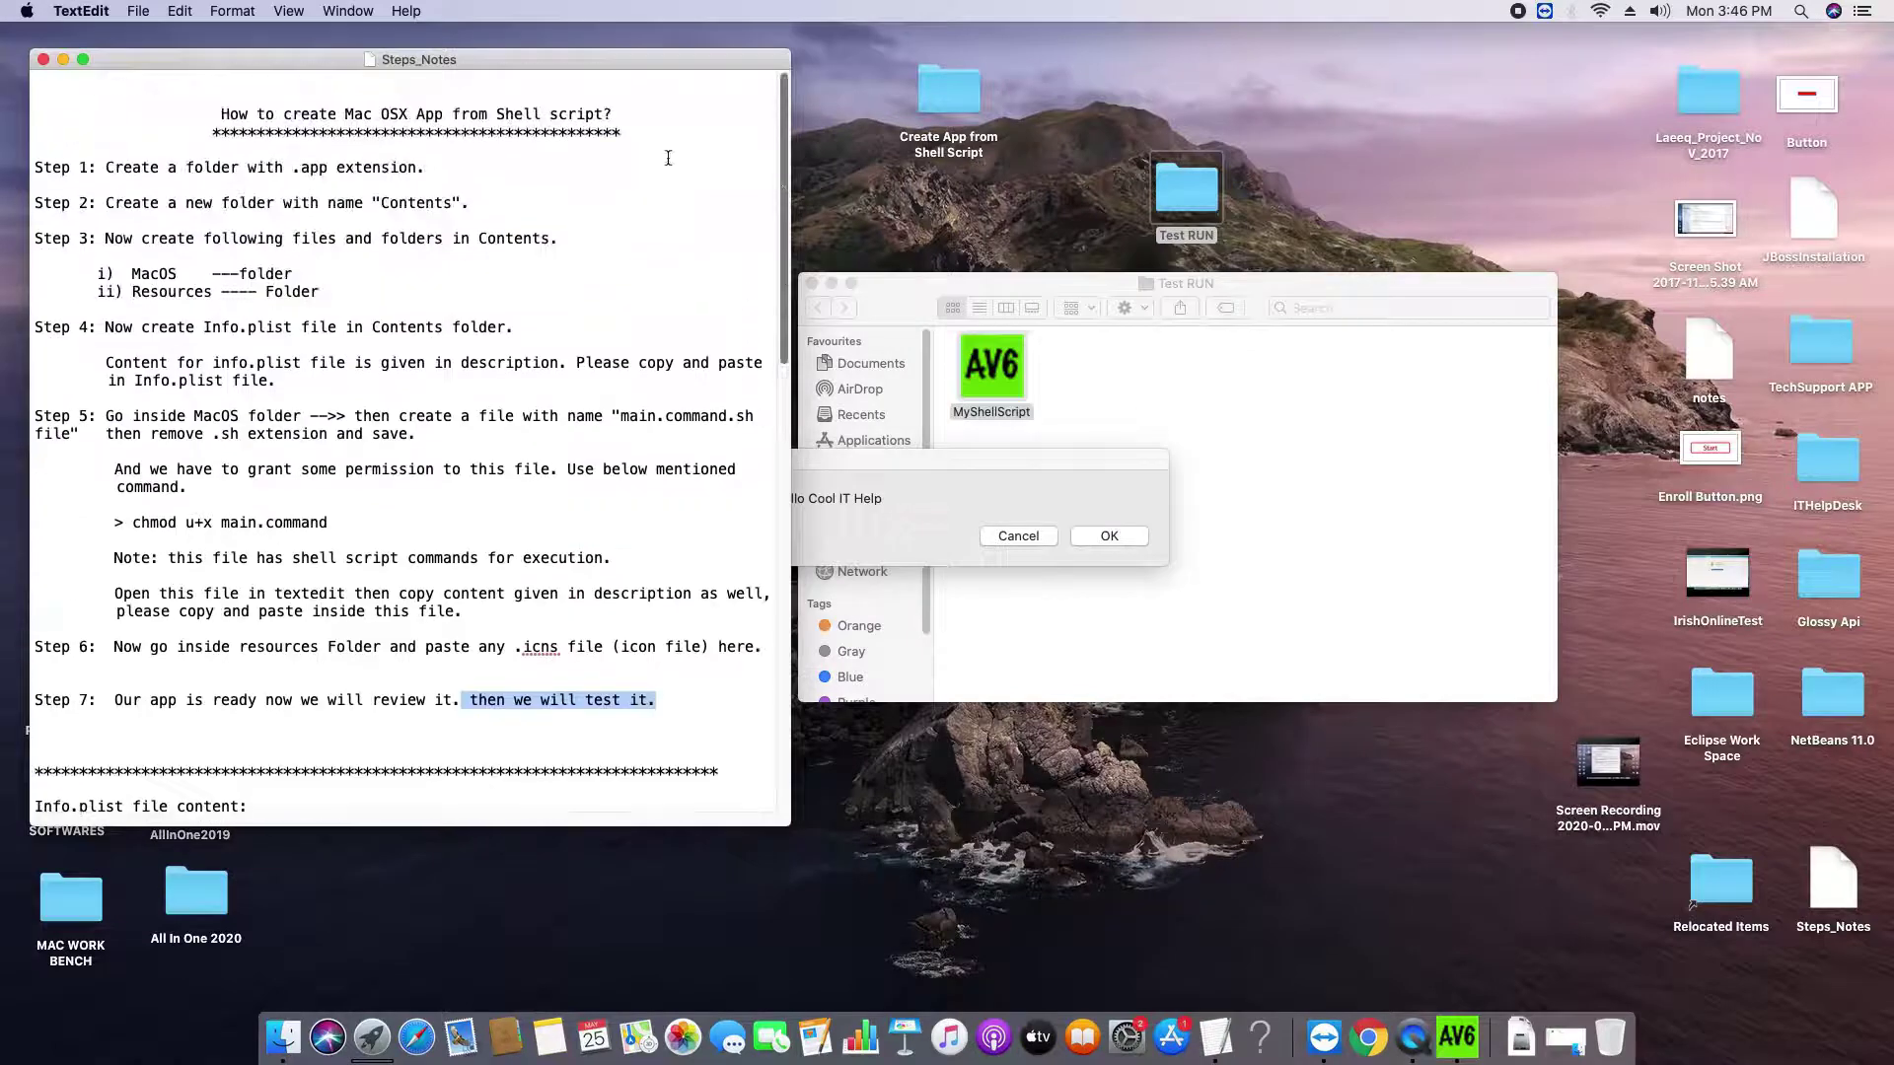
pyautogui.moveTo(203, 113); pyautogui.dragTo(633, 115)
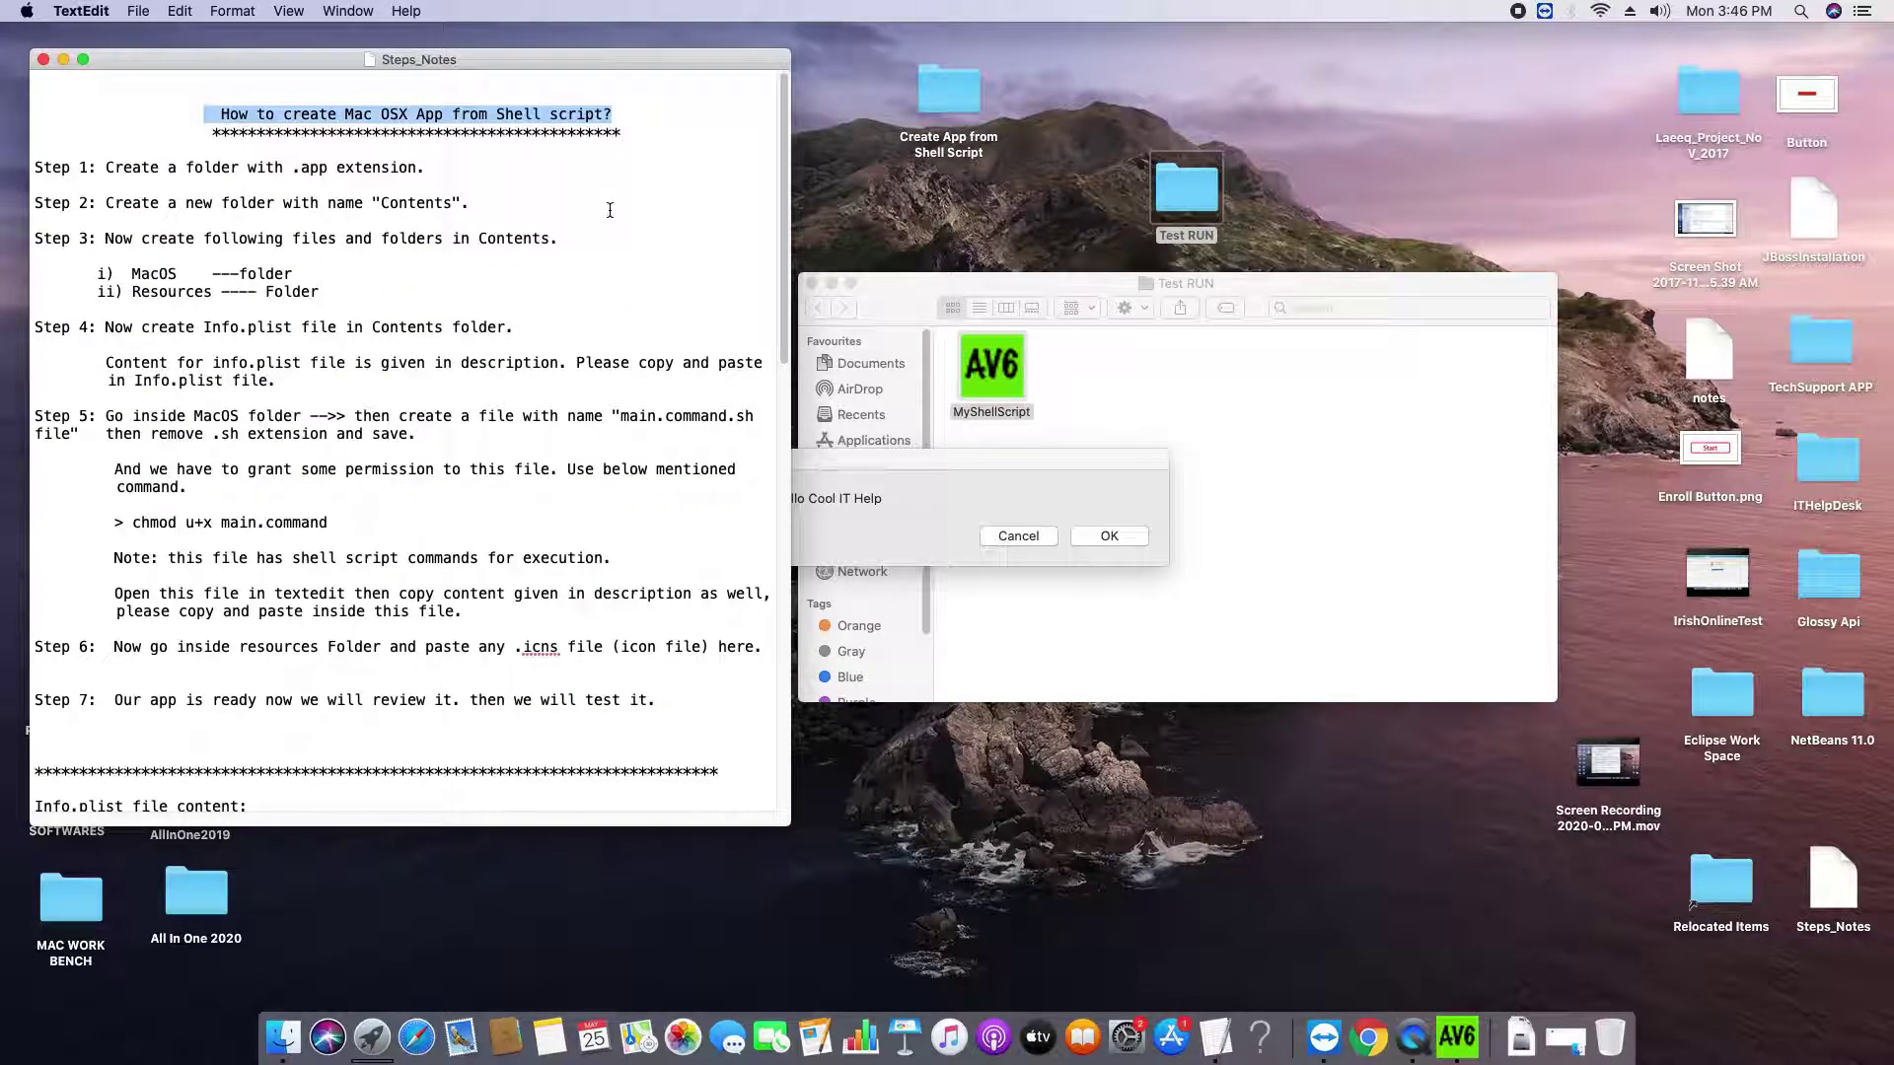
pyautogui.press('super+plus')
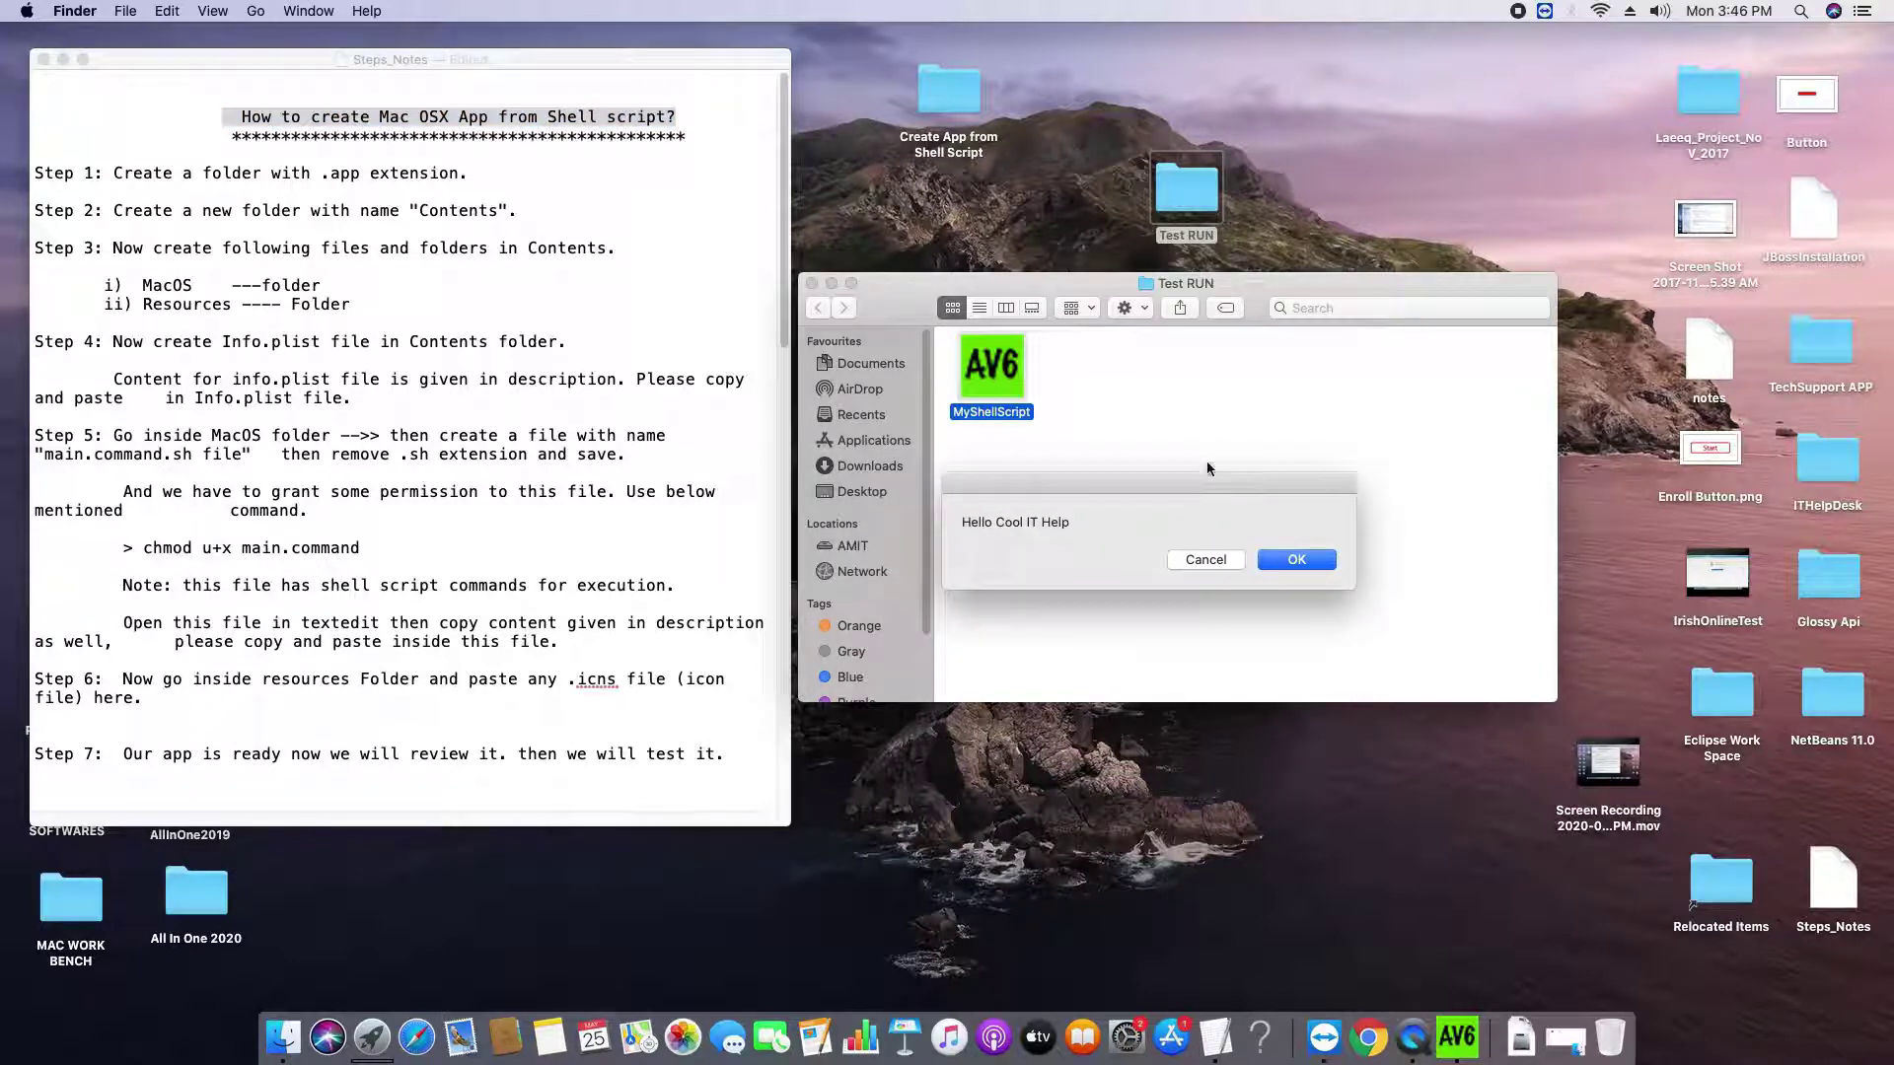
# - Accept the MyShellScript message dialog with OK and launch the app once more from Test RUN
pyautogui.moveTo(1239, 493); pyautogui.dragTo(1097, 529)
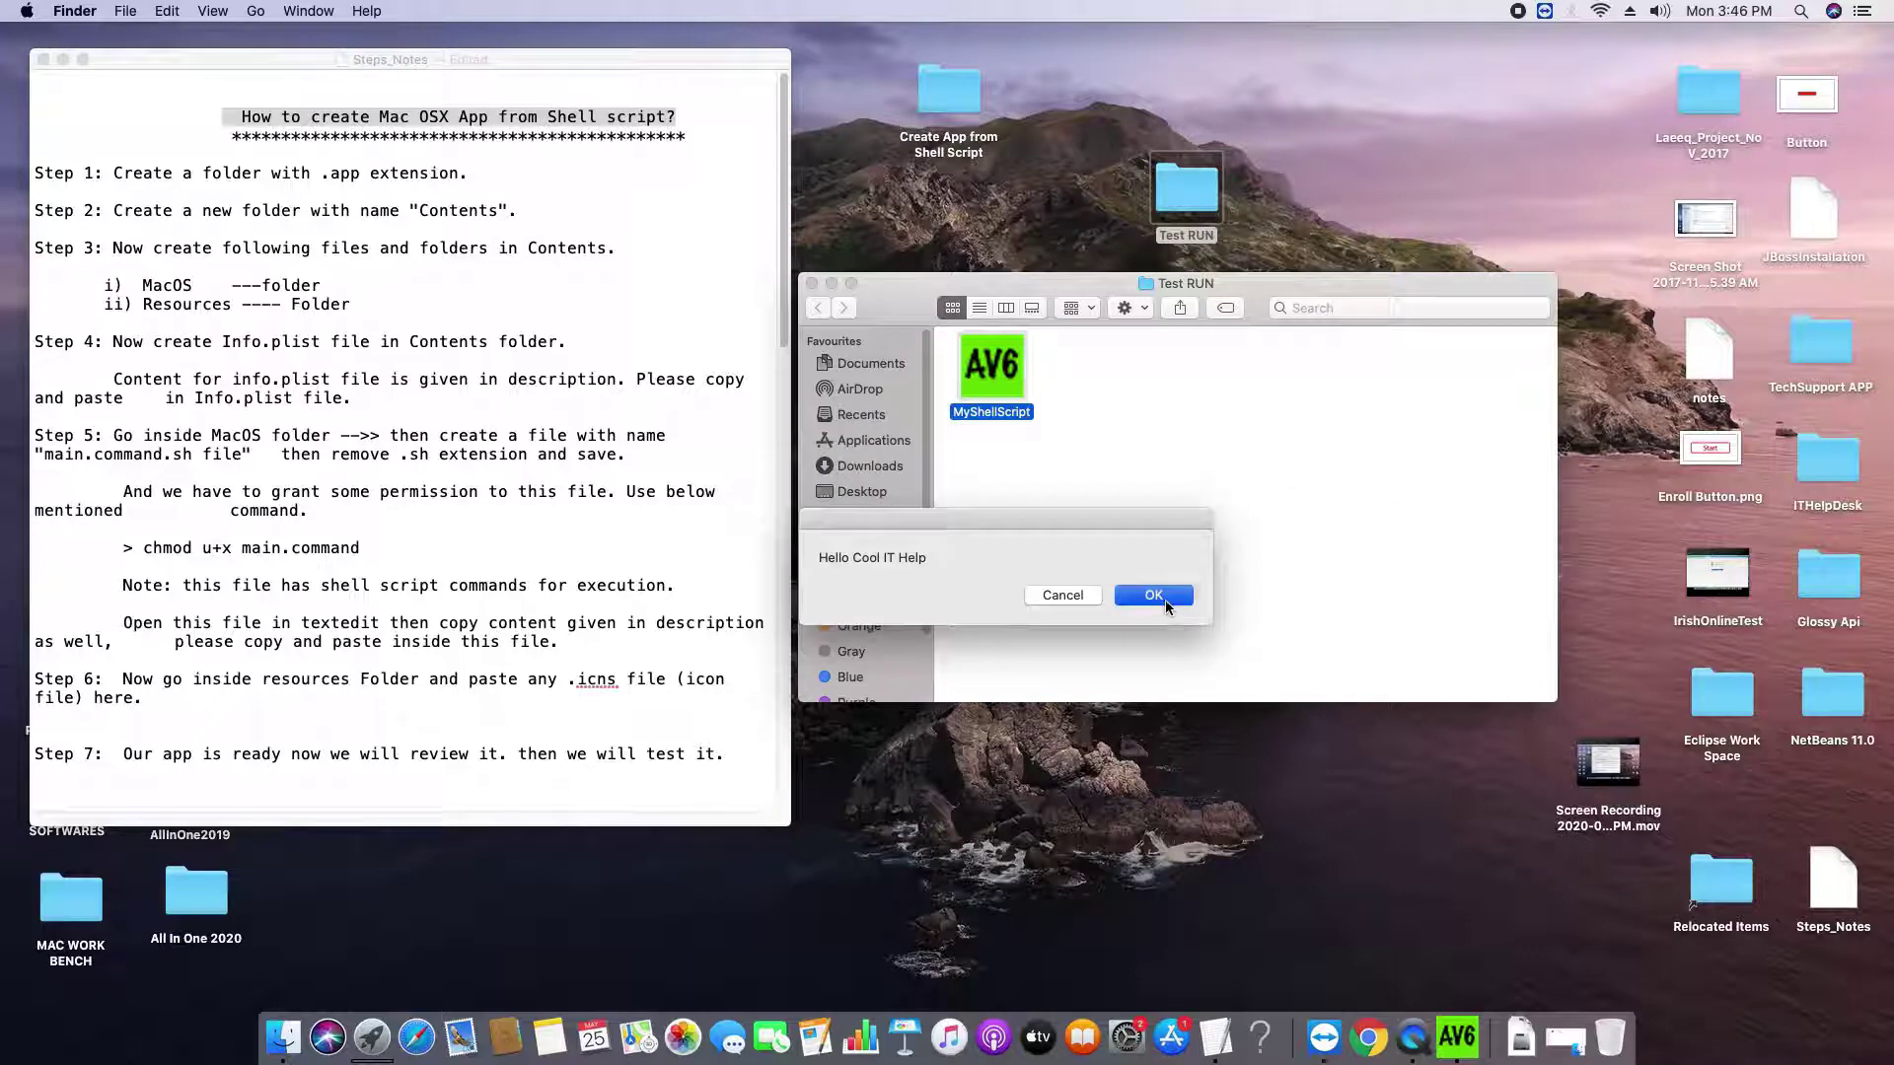
pyautogui.click(1168, 603)
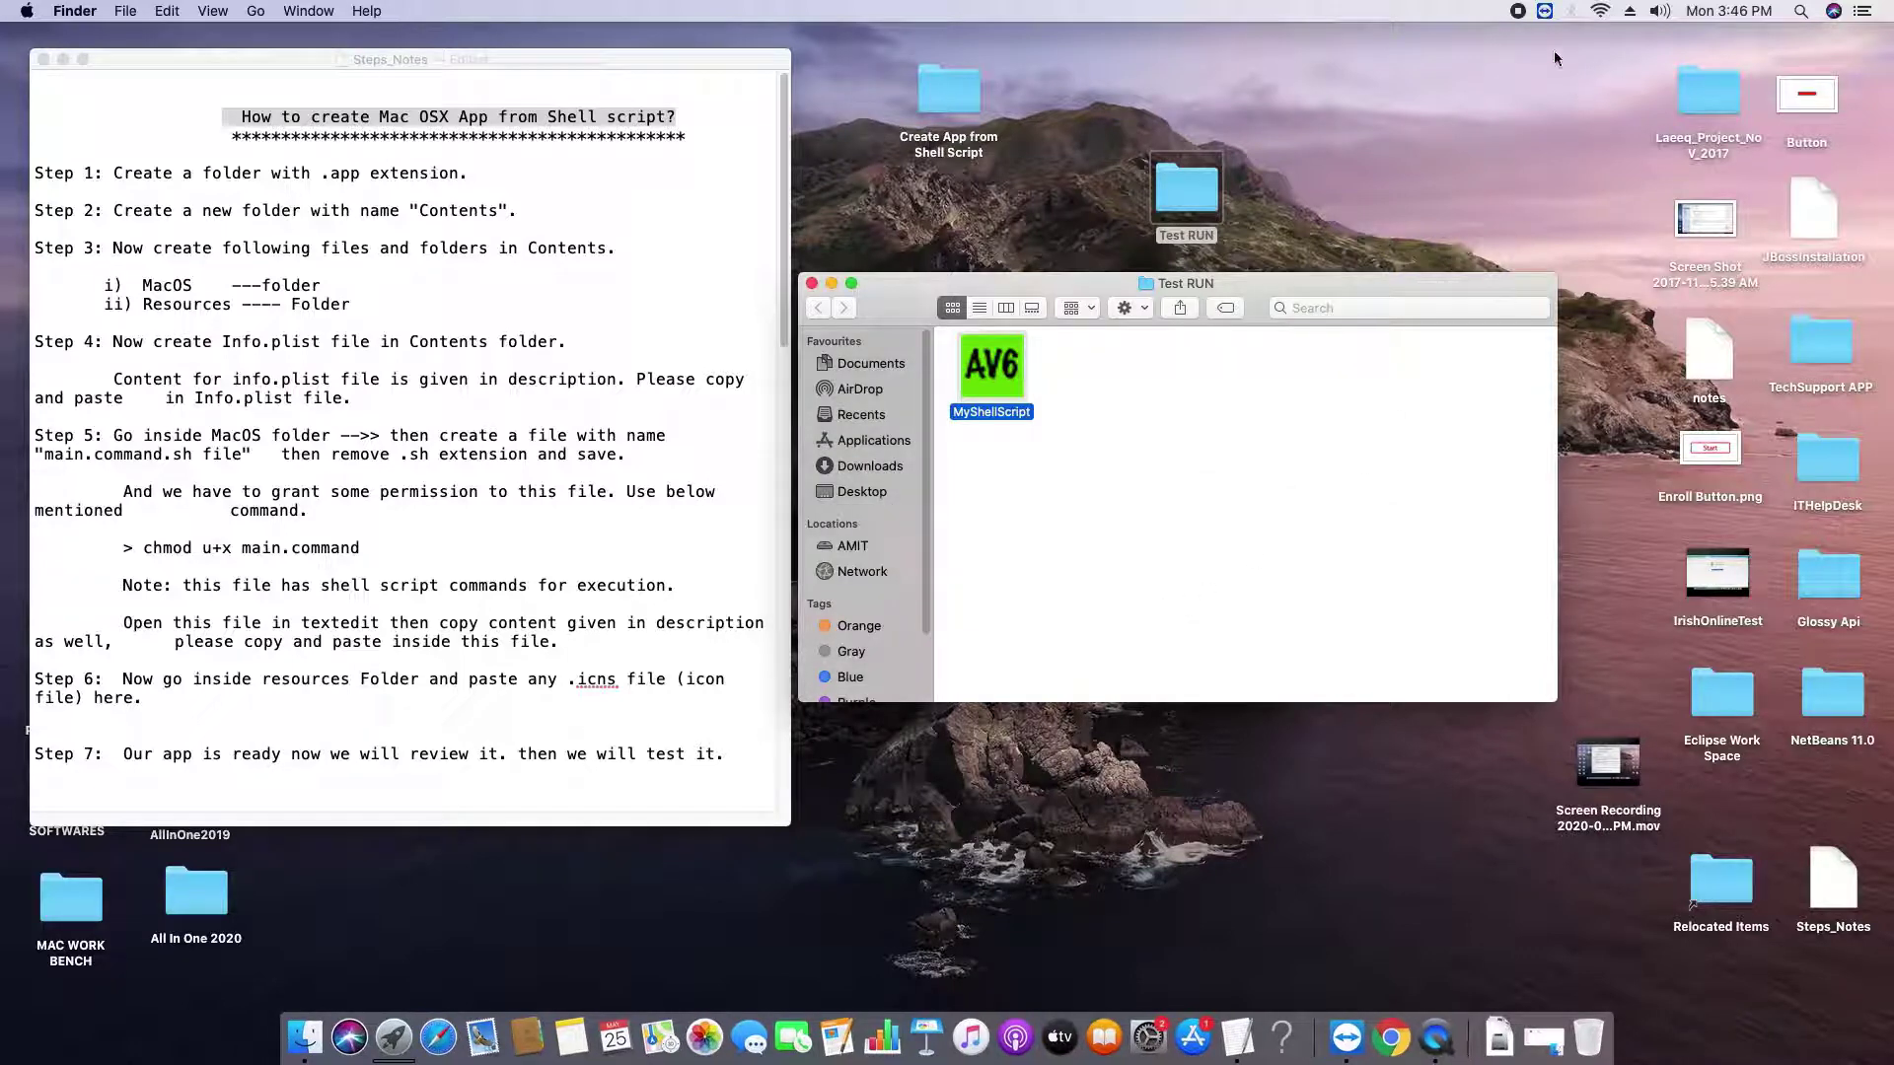
pyautogui.press('cmd+o')
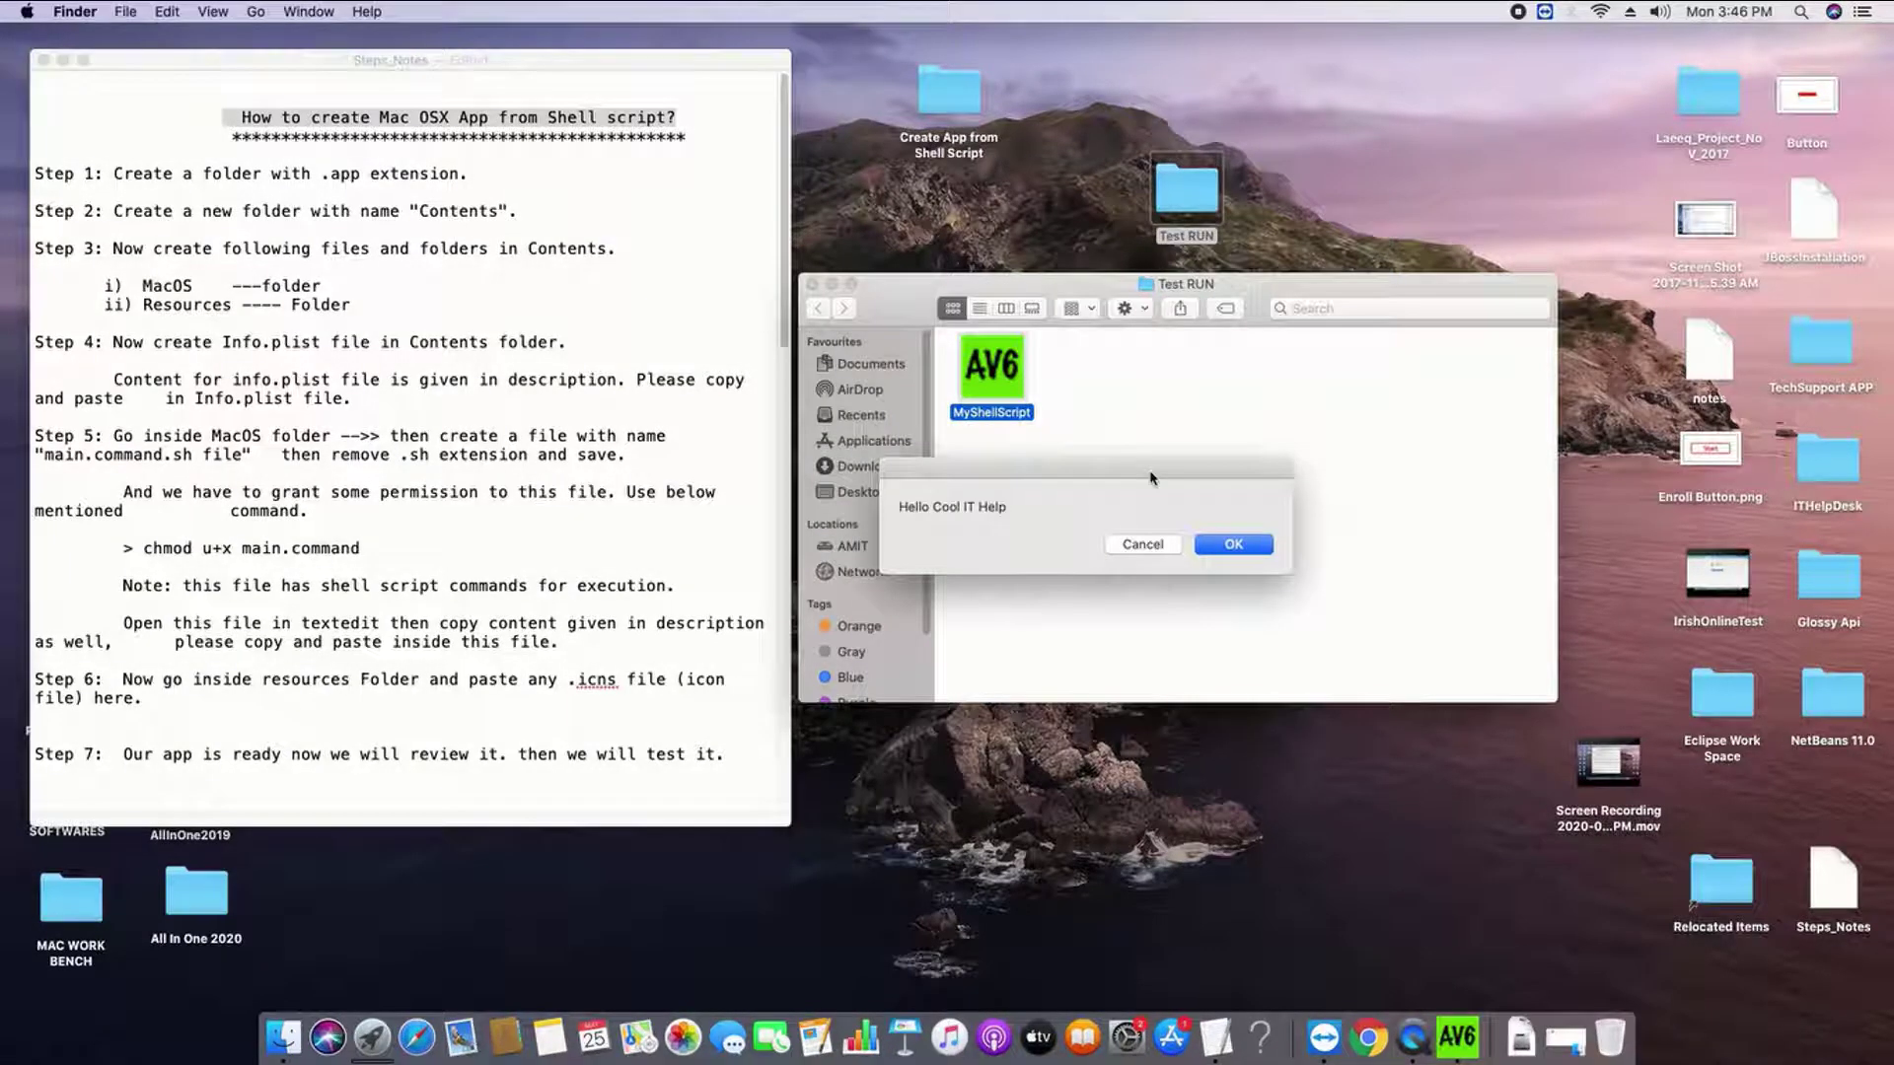